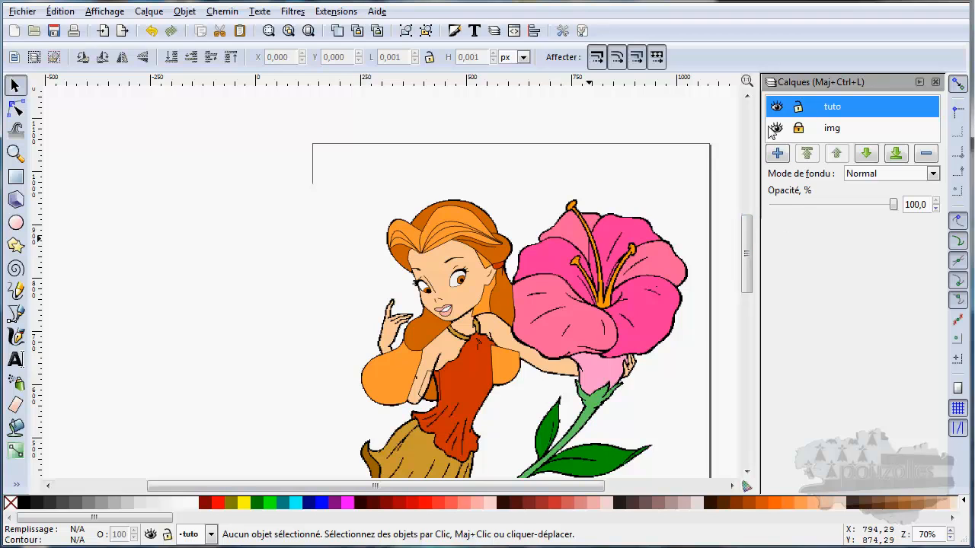
Hide the img layer and draw a straight Bézier segment from the hair parting above the forehead to the outer left tip of the fringe.
{"action": "left_click", "coordinate": [776, 128]}
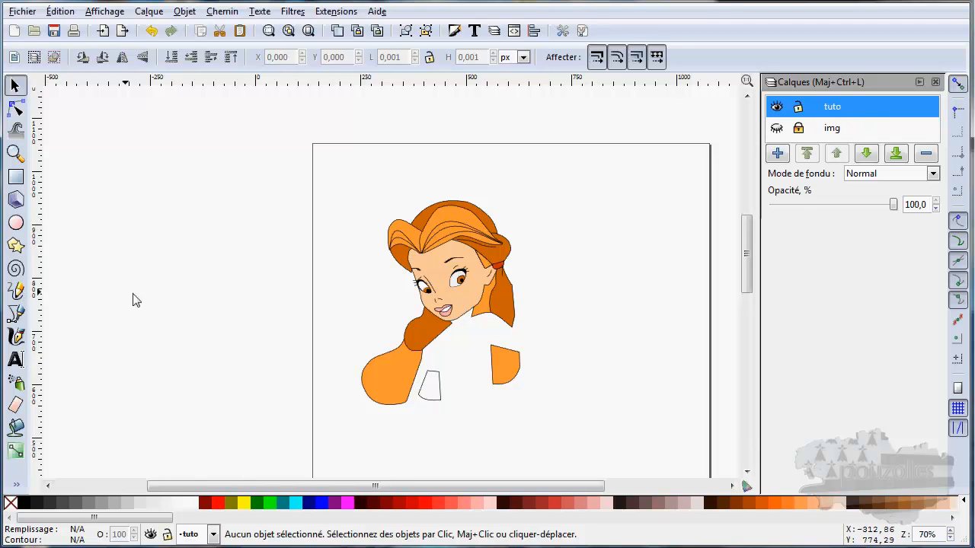
{"action": "left_click", "coordinate": [15, 314]}
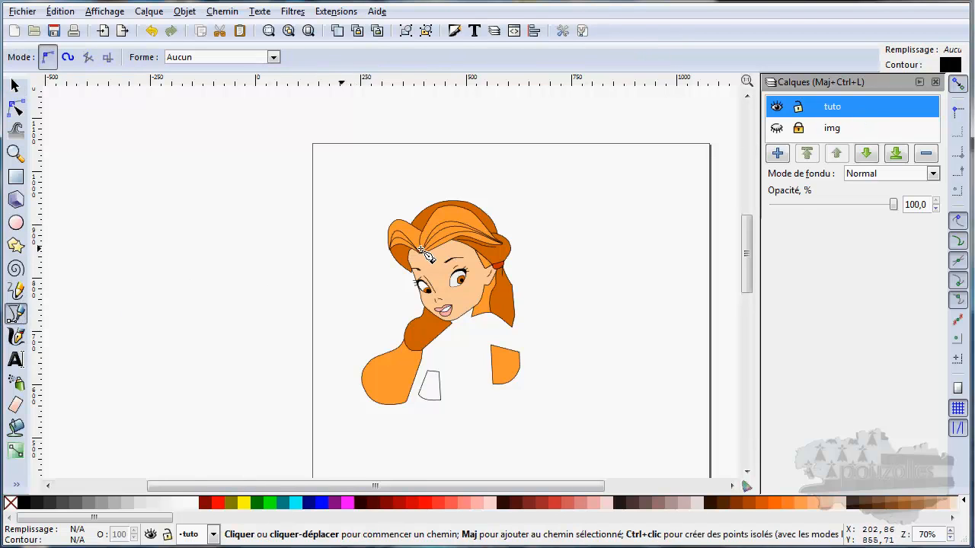
{"action": "scroll", "coordinate": [427, 257], "scroll_direction": "up", "scroll_amount": 5, "text": "ctrl"}
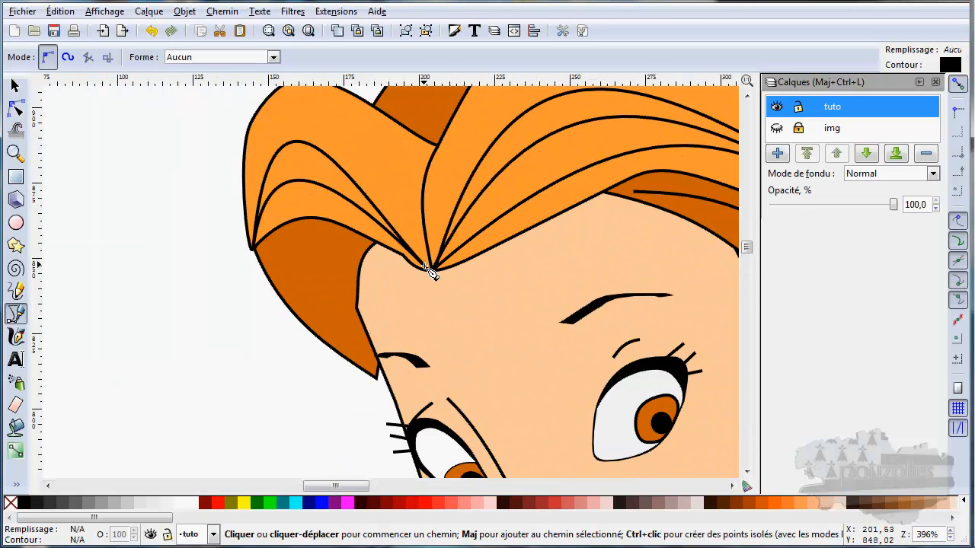
{"action": "left_click", "coordinate": [432, 269]}
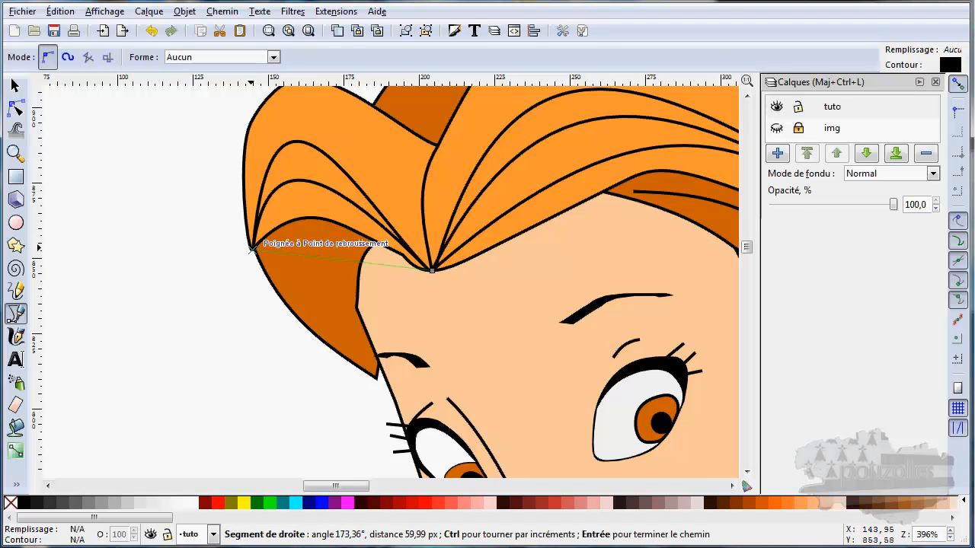
{"action": "left_click", "coordinate": [251, 249]}
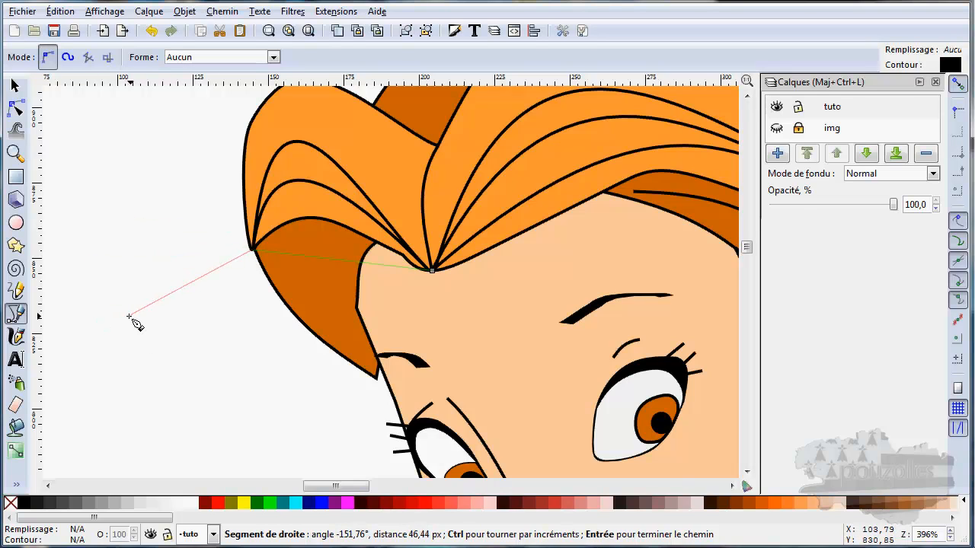
{"action": "key", "text": "Return"}
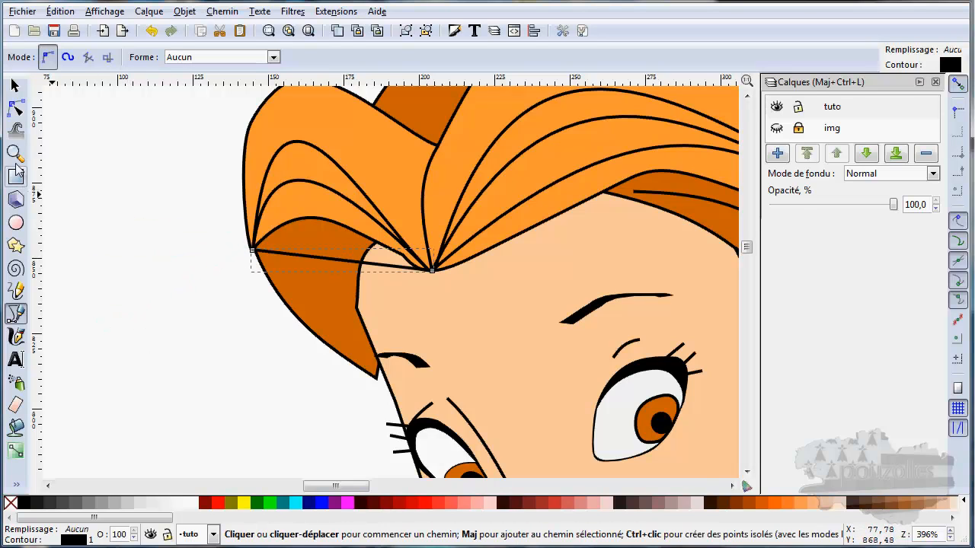
Bend the new segment upward into an arched hair strand above the existing strands of the left fringe, and deselect it.
{"action": "left_click", "coordinate": [16, 109]}
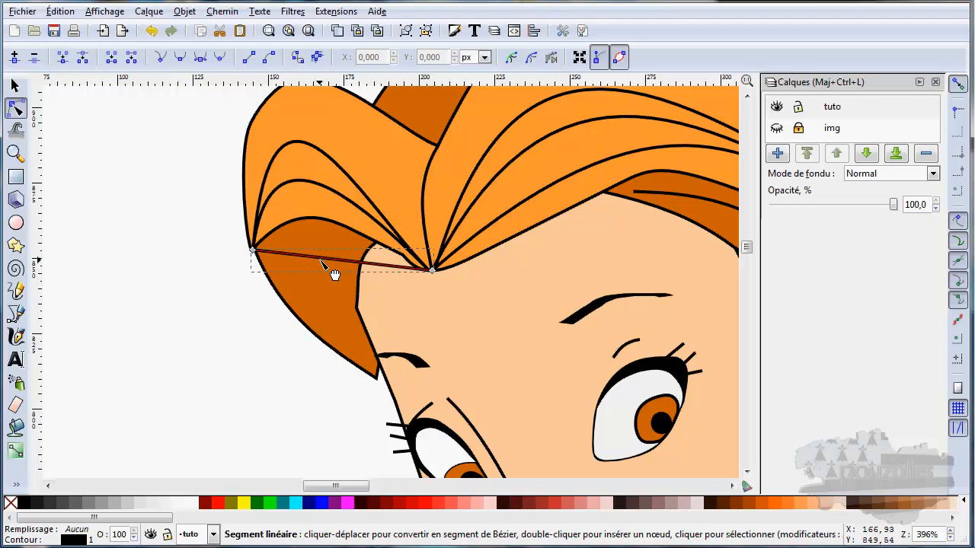
{"action": "left_click_drag", "start_coordinate": [328, 267], "coordinate": [311, 120]}
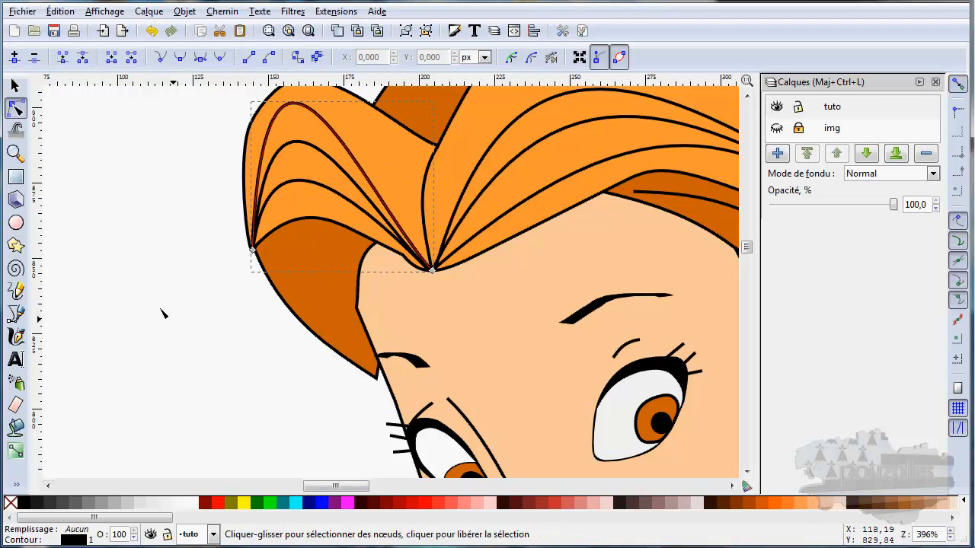
{"action": "left_click", "coordinate": [16, 86]}
{"action": "left_click", "coordinate": [218, 350]}
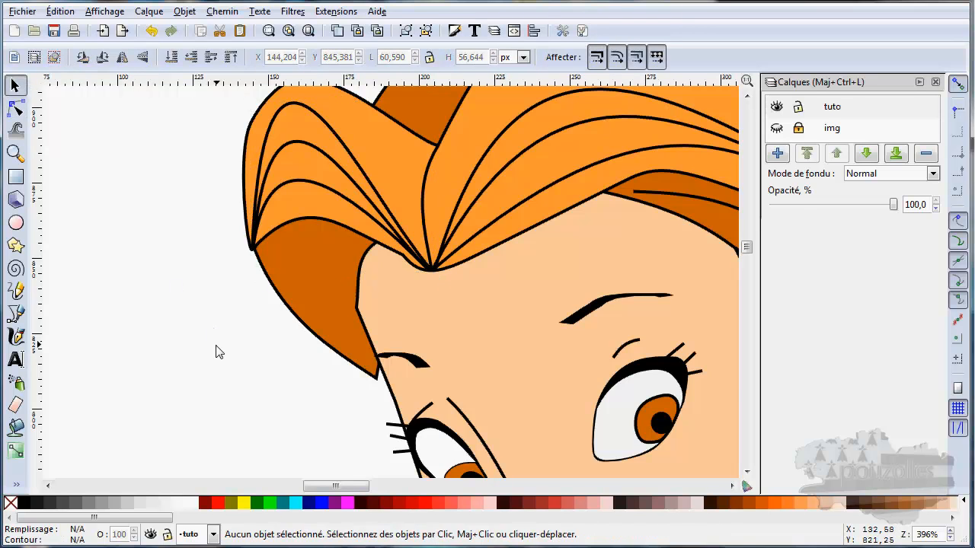
Show the img layer again, comparing it with the tuto layer hidden and shown.
{"action": "scroll", "coordinate": [218, 350], "scroll_direction": "down", "scroll_amount": 4, "text": "ctrl"}
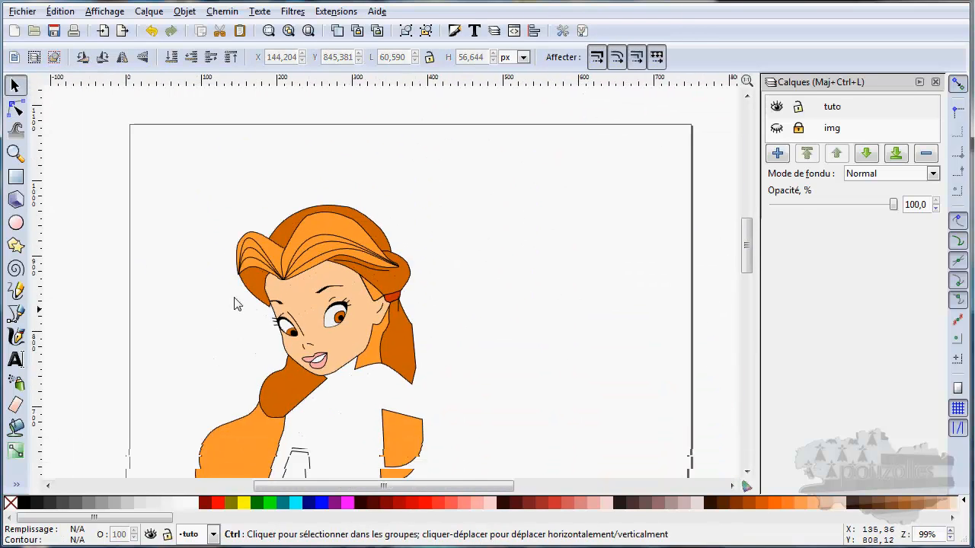
{"action": "left_click_drag", "start_coordinate": [234, 298], "coordinate": [243, 274]}
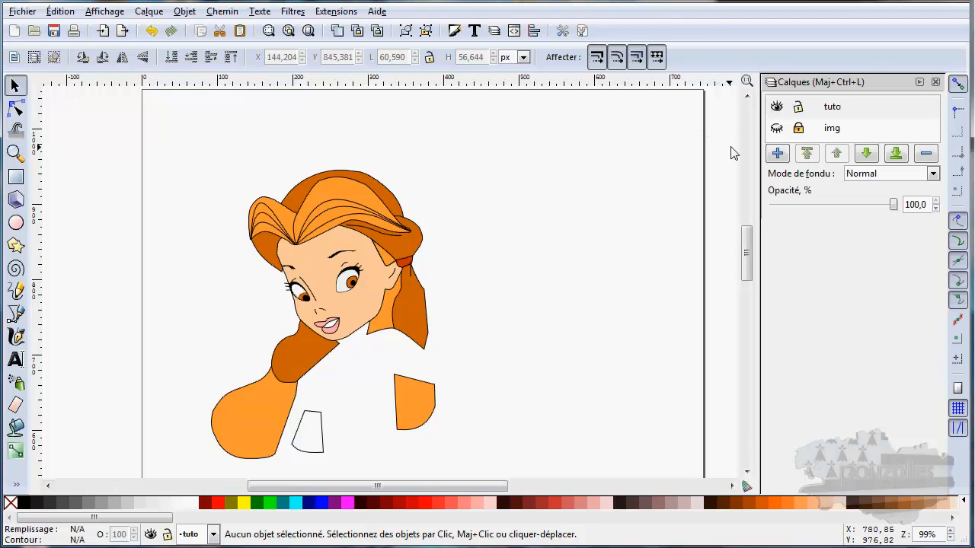
{"action": "left_click", "coordinate": [776, 107]}
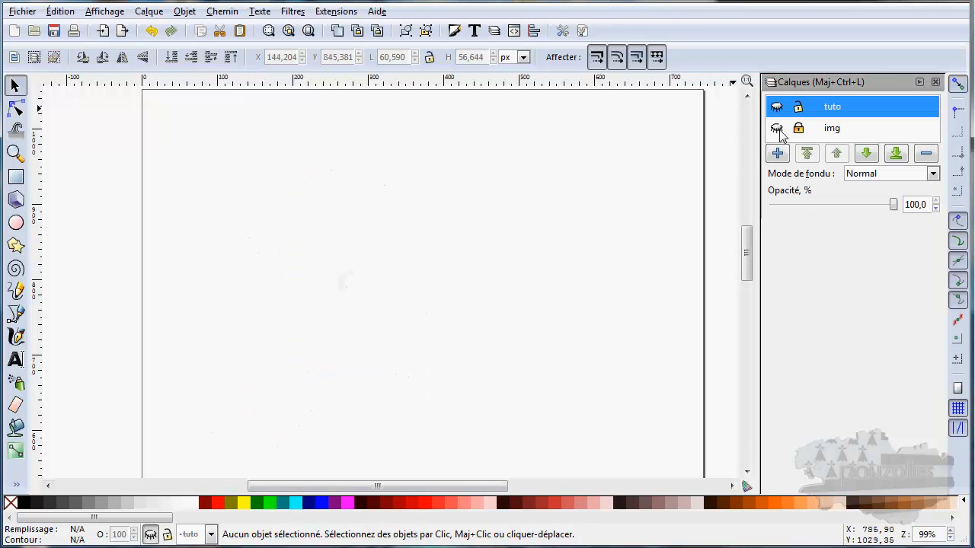
{"action": "left_click", "coordinate": [777, 128]}
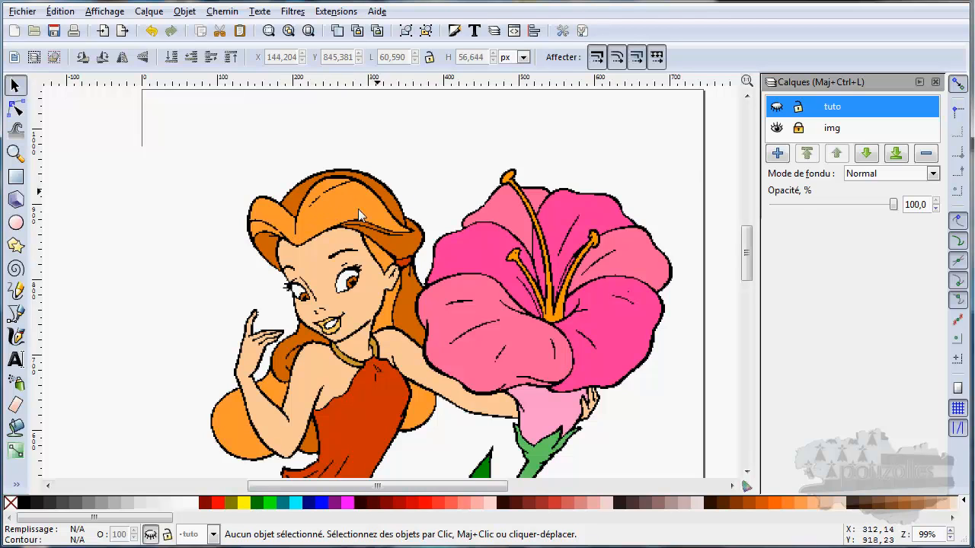
{"action": "left_click", "coordinate": [777, 108]}
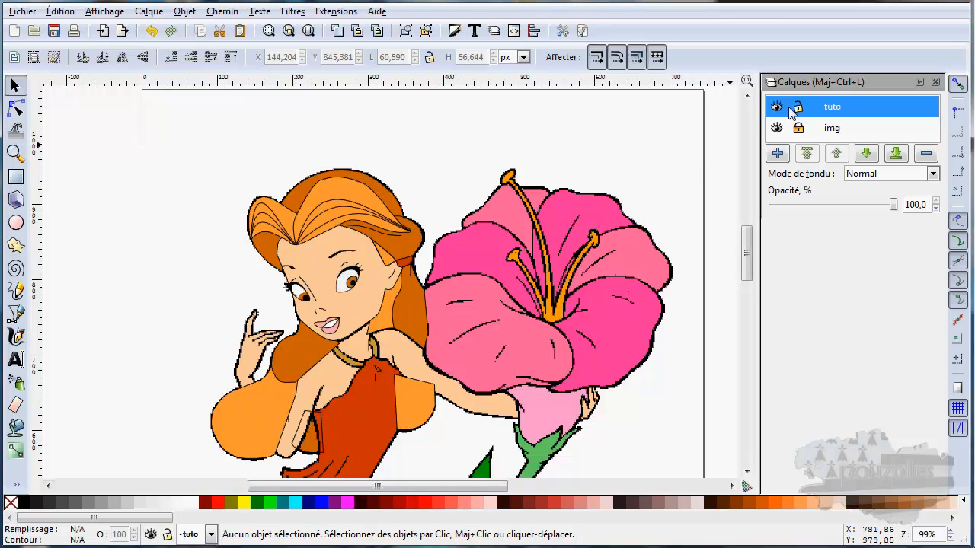
Reduce the img layer's opacity to 49.4% and make tuto the active layer.
{"action": "left_click", "coordinate": [817, 131]}
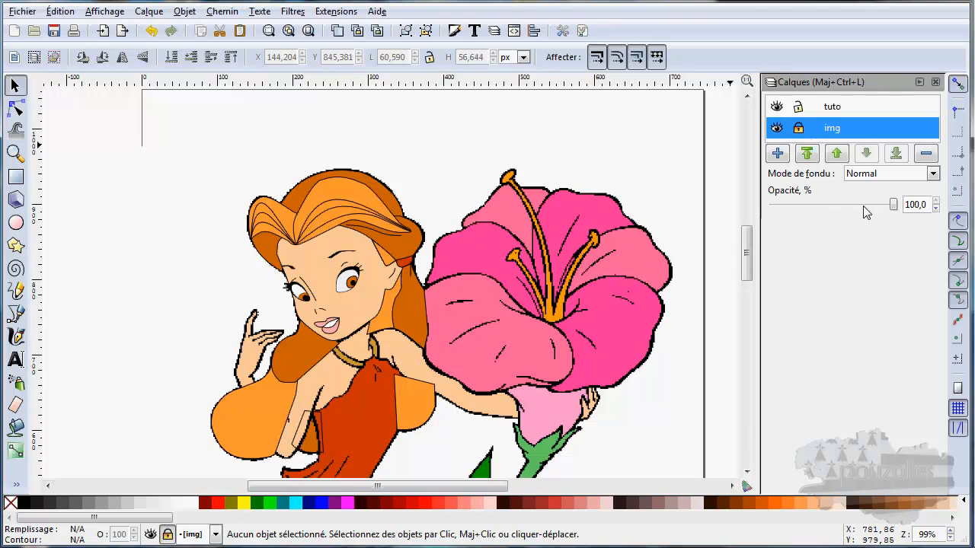
{"action": "left_click_drag", "start_coordinate": [897, 211], "coordinate": [838, 214]}
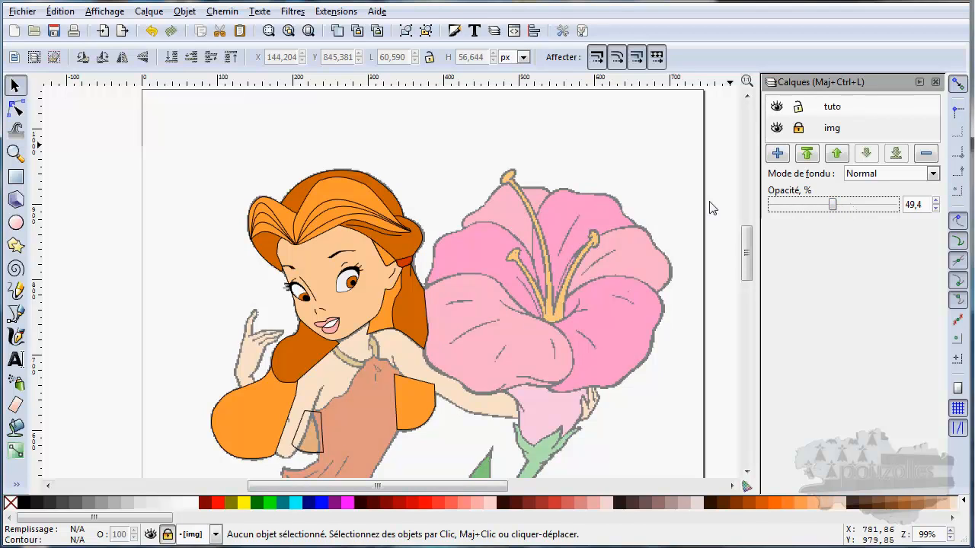
{"action": "left_click", "coordinate": [817, 109]}
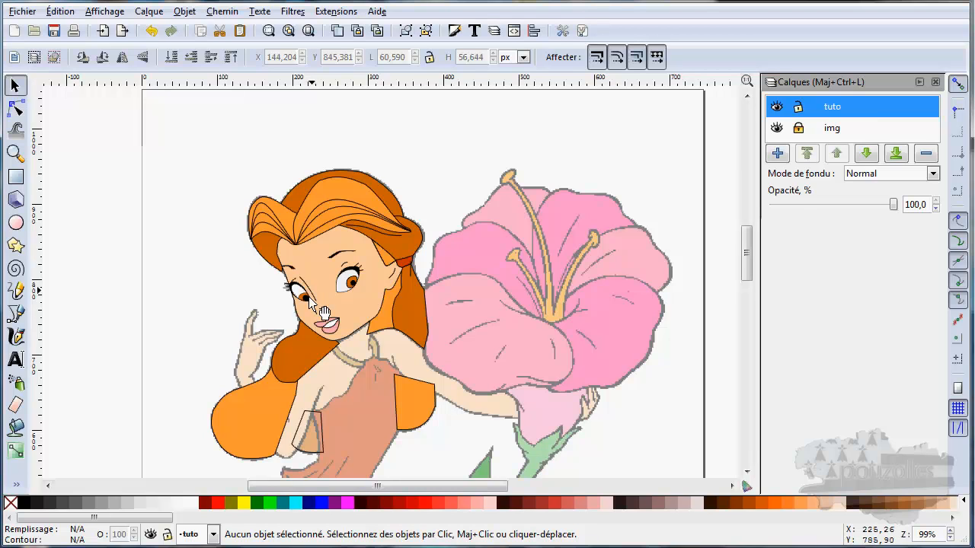
Remove the fill from the dark hair lock beneath the chin and from the two light orange hair shapes on either side of the body.
{"action": "left_click", "coordinate": [296, 337]}
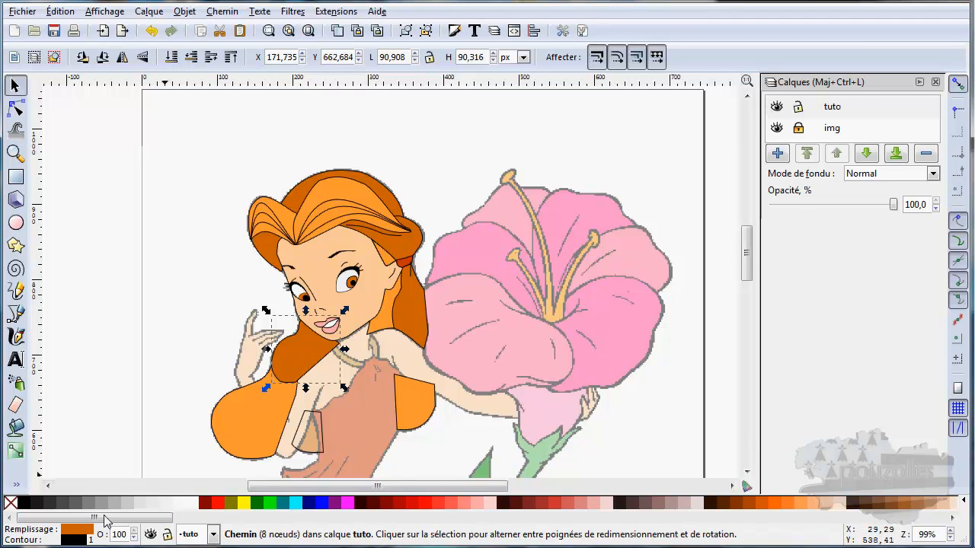
{"action": "key", "text": "ctrl+shift+f"}
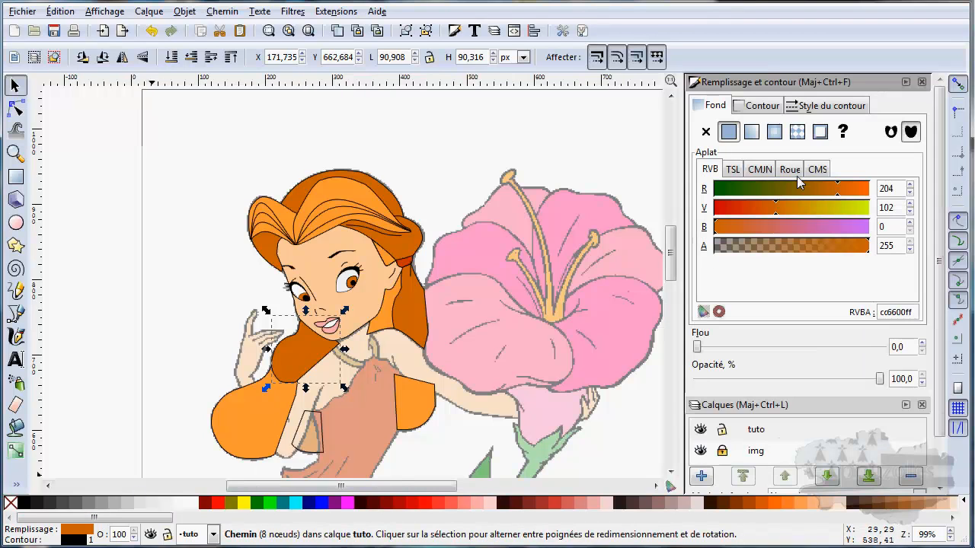
{"action": "left_click", "coordinate": [706, 132]}
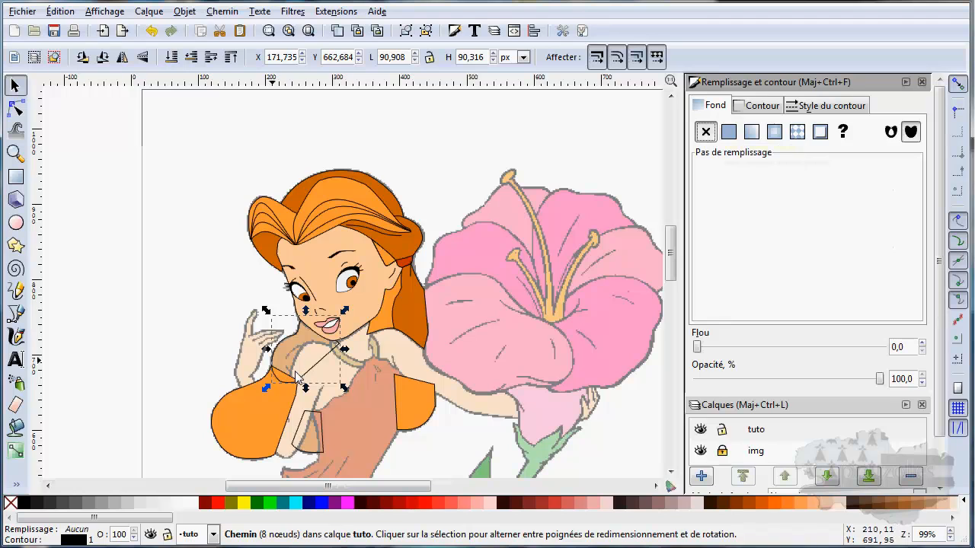
{"action": "left_click", "coordinate": [256, 417]}
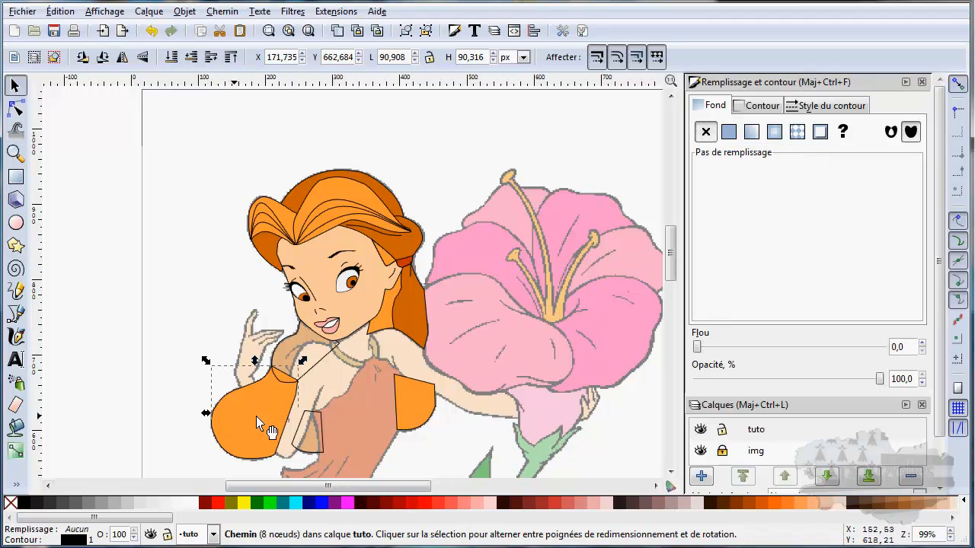
{"action": "left_click", "coordinate": [706, 133]}
{"action": "left_click", "coordinate": [417, 397]}
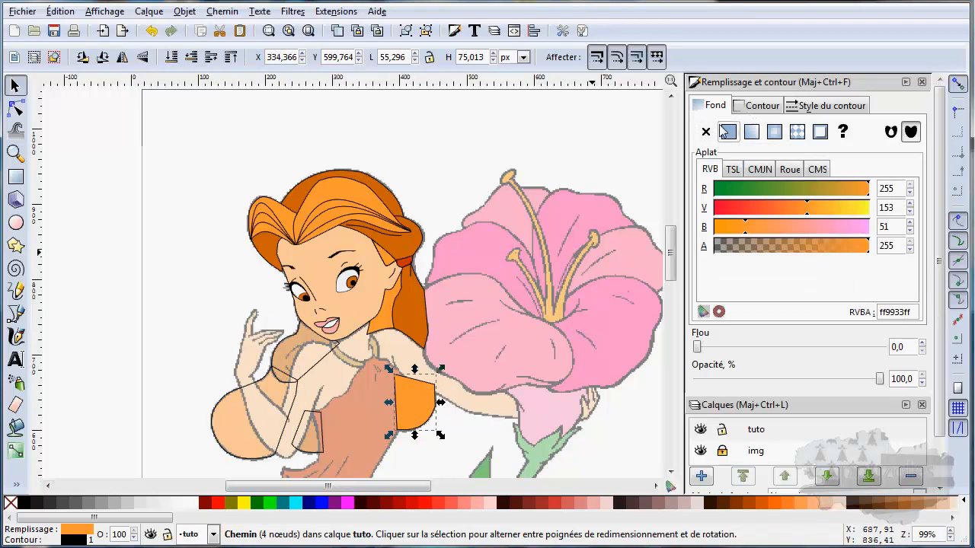
{"action": "left_click", "coordinate": [707, 133]}
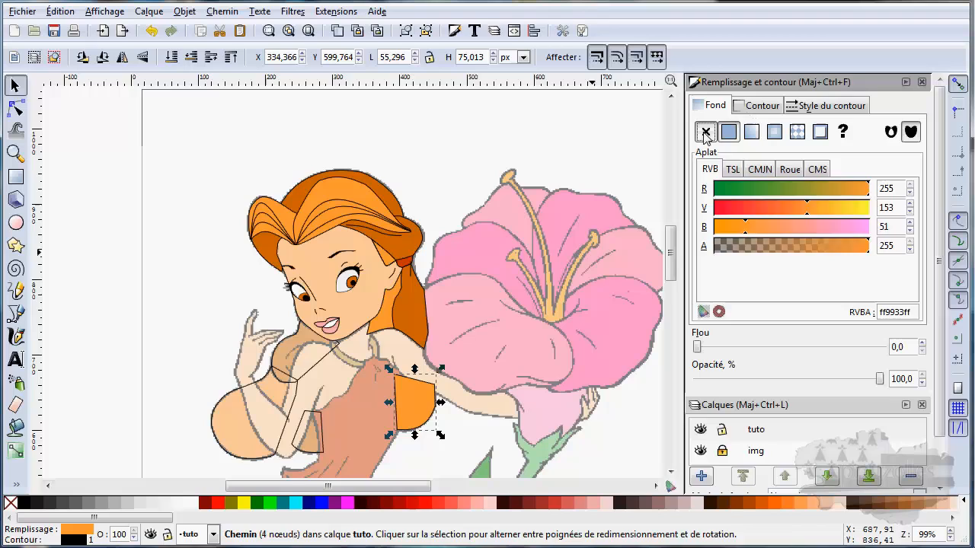
{"action": "left_click", "coordinate": [127, 286]}
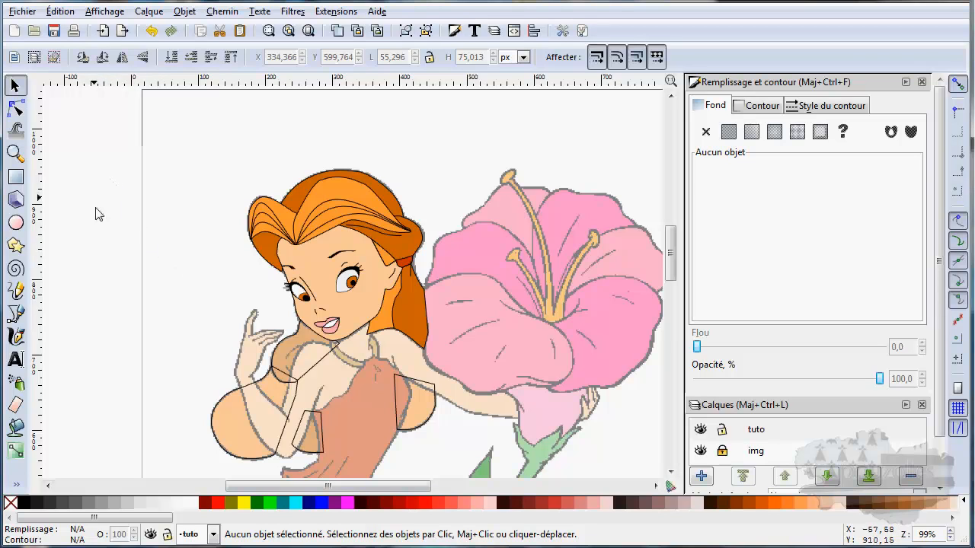
With the Bézier tool ready, examine the arms, red bodice and skirt of the reference image that remain untraced.
{"action": "left_click", "coordinate": [15, 313]}
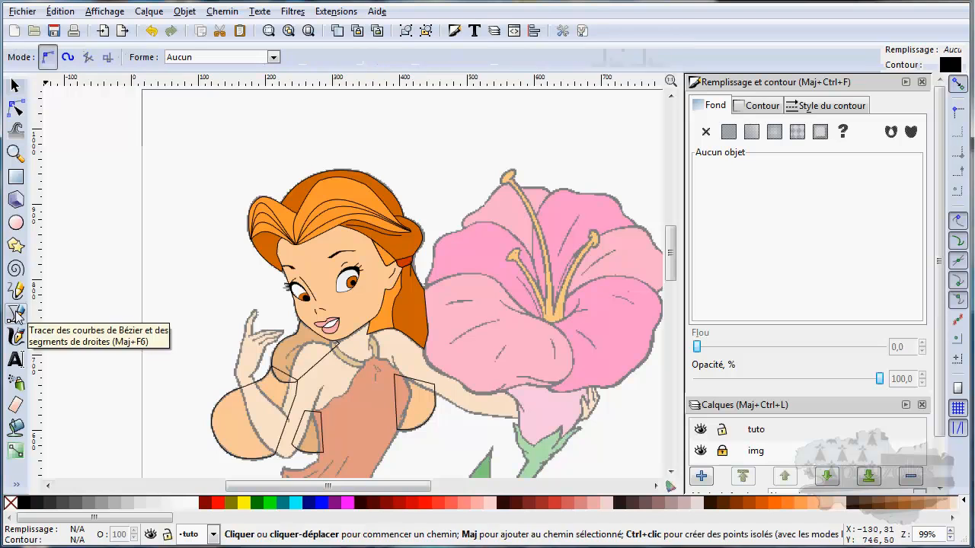
{"action": "scroll", "coordinate": [326, 406], "scroll_direction": "up", "scroll_amount": 2}
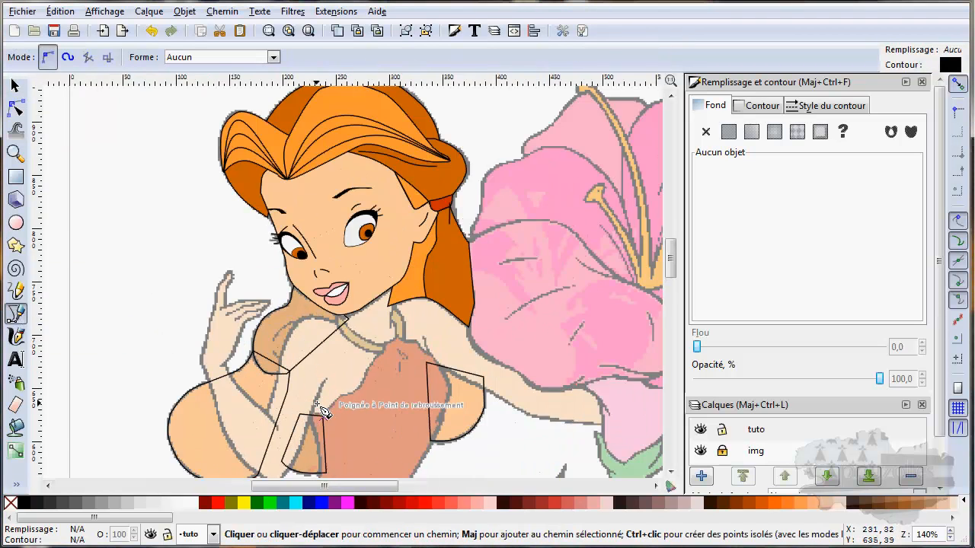
{"action": "scroll", "coordinate": [372, 366], "scroll_direction": "down", "scroll_amount": 3}
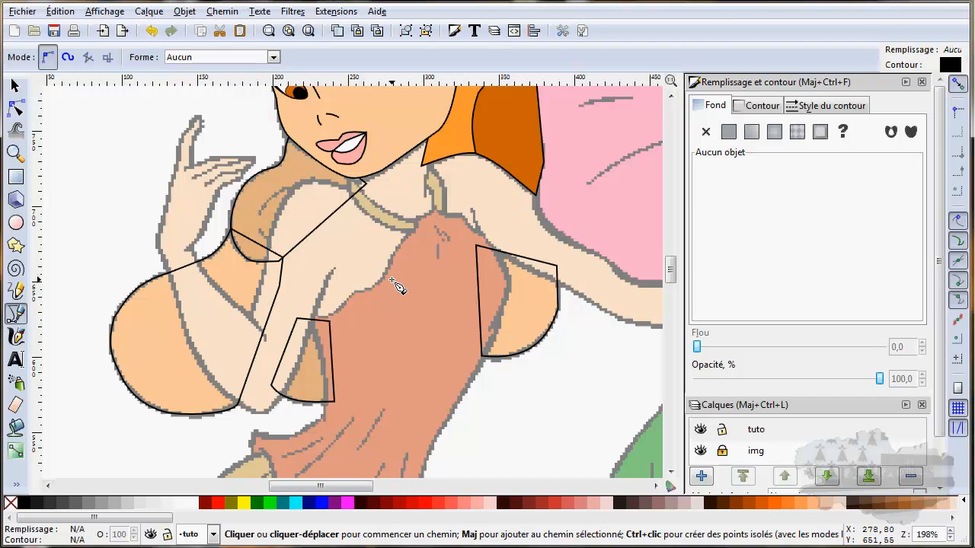
{"action": "scroll", "coordinate": [398, 285], "scroll_direction": "down", "scroll_amount": 3}
{"action": "scroll", "coordinate": [386, 278], "scroll_direction": "down", "scroll_amount": 3}
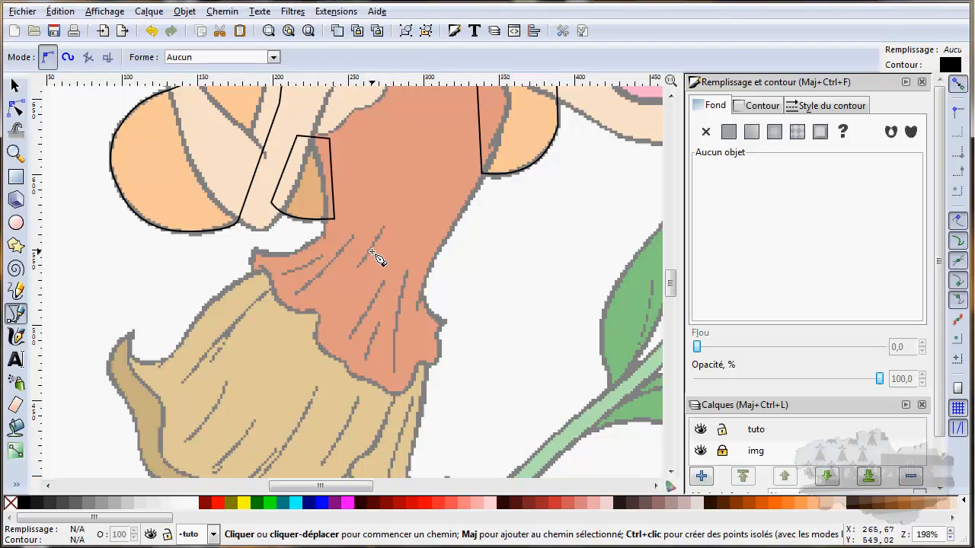
{"action": "scroll", "coordinate": [376, 260], "scroll_direction": "down", "scroll_amount": 1}
{"action": "scroll", "coordinate": [376, 260], "scroll_direction": "down", "scroll_amount": 2}
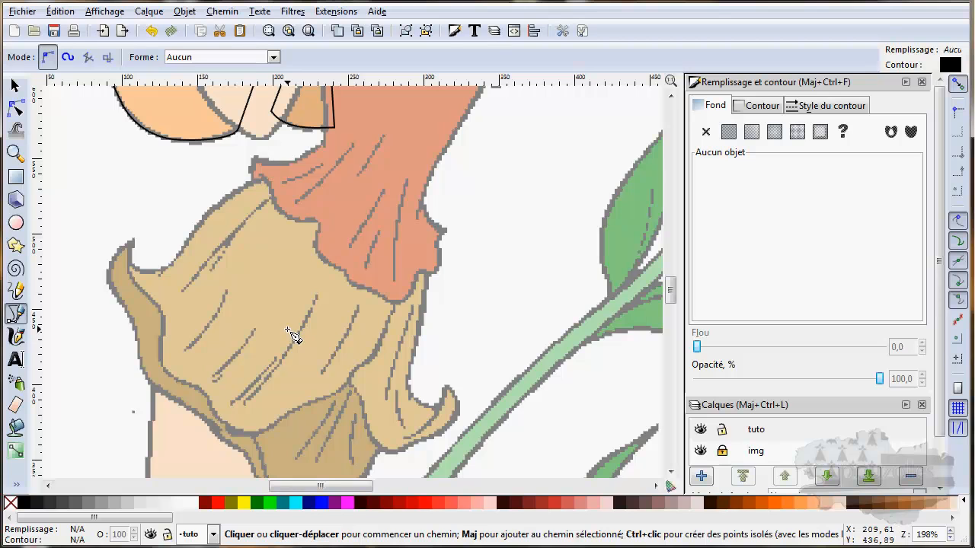
{"action": "scroll", "coordinate": [295, 338], "scroll_direction": "up", "scroll_amount": 10}
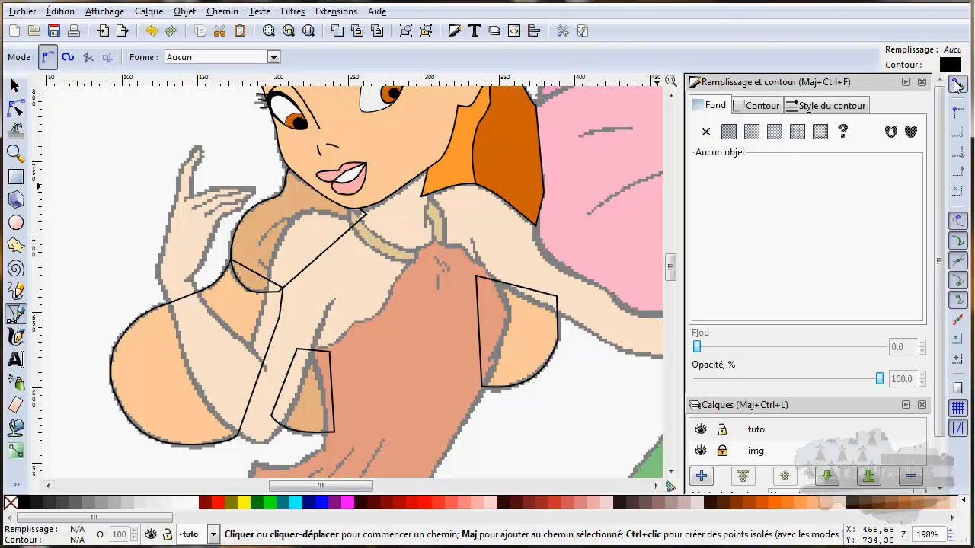
Turn off snapping and minimise the Fill and Stroke and Layers dialogs to enlarge the canvas around the neck.
{"action": "key", "text": "percent"}
{"action": "scroll", "coordinate": [364, 213], "scroll_direction": "up", "scroll_amount": 2}
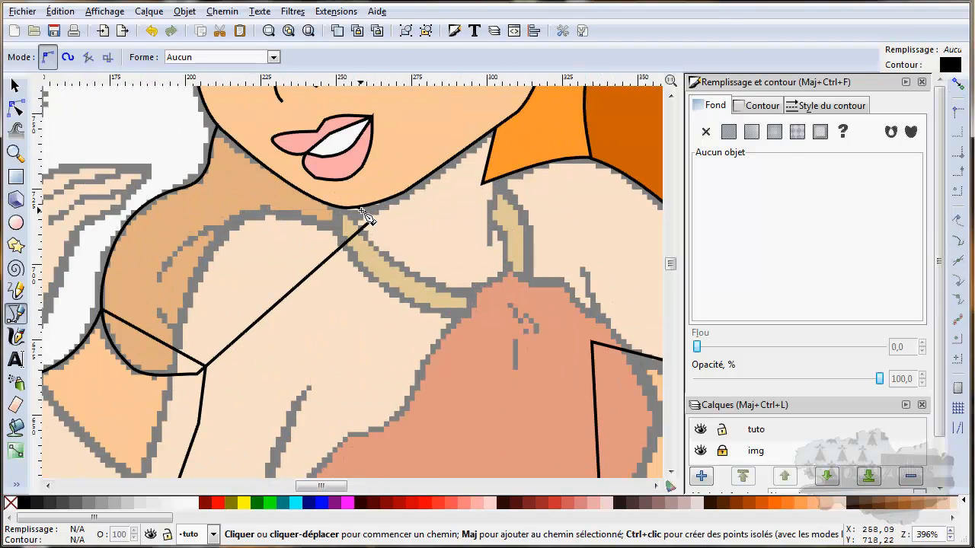
{"action": "left_click", "coordinate": [906, 81]}
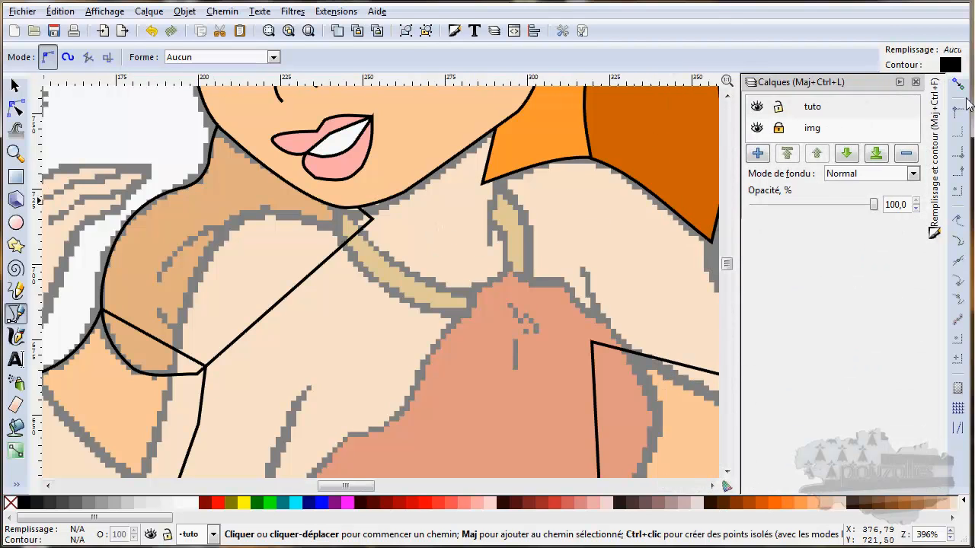
{"action": "left_click", "coordinate": [899, 83]}
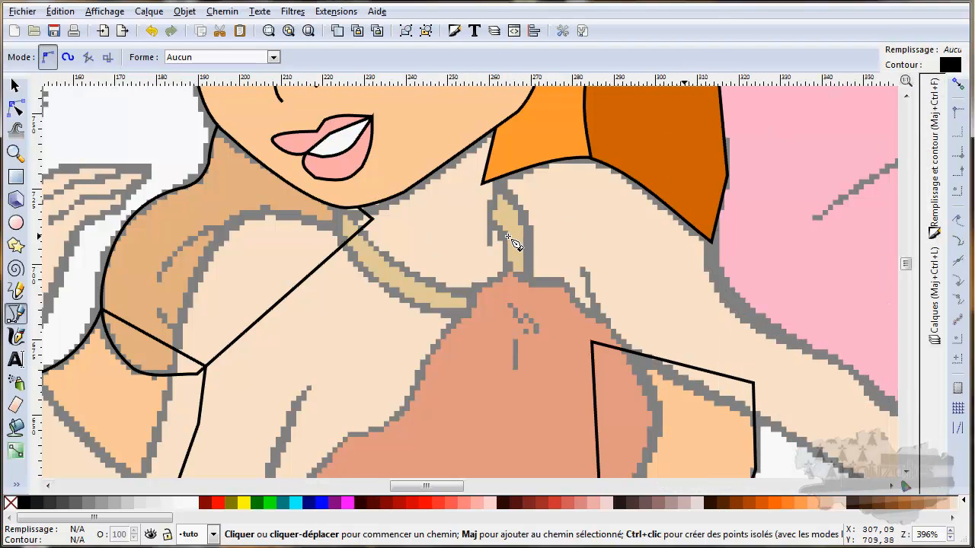
{"action": "scroll", "coordinate": [670, 229], "scroll_direction": "left", "scroll_amount": 3}
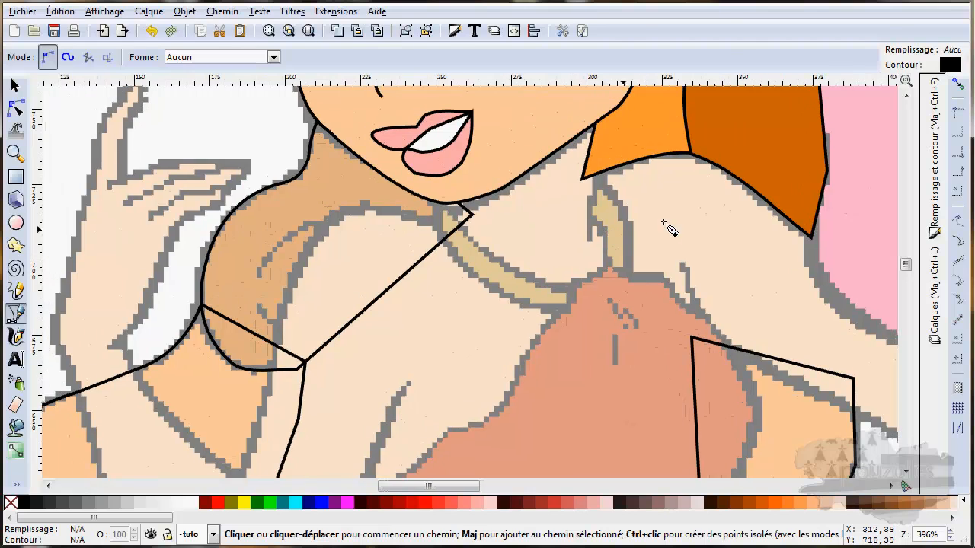
Check in the layer list that tuto is the active layer, and minimise the Layers dialog again.
{"action": "left_click", "coordinate": [935, 282]}
{"action": "left_click", "coordinate": [841, 104]}
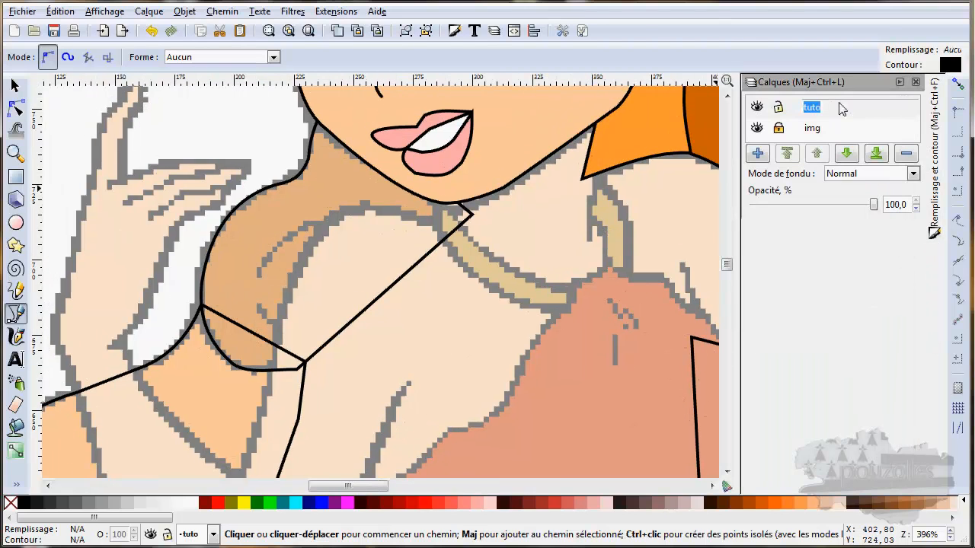
{"action": "left_click", "coordinate": [794, 105]}
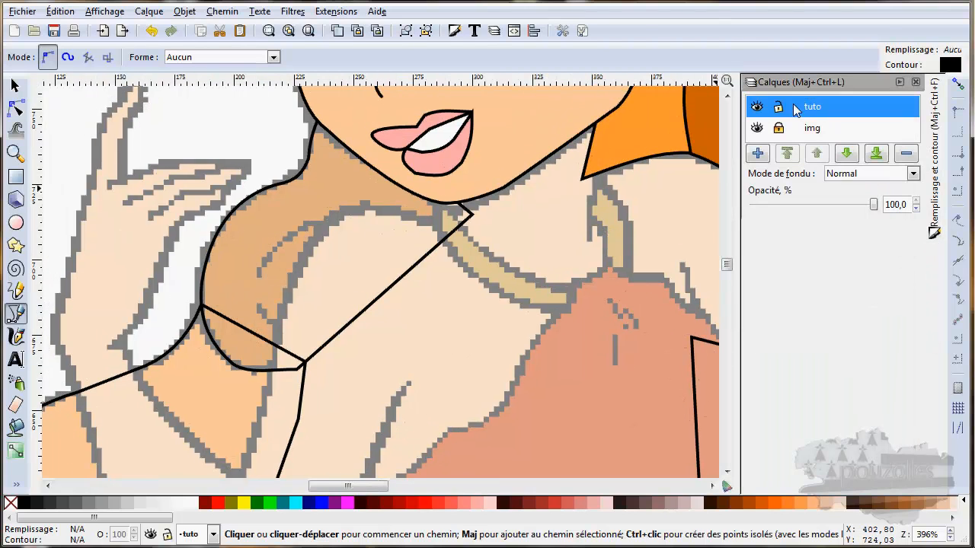
{"action": "left_click", "coordinate": [903, 82]}
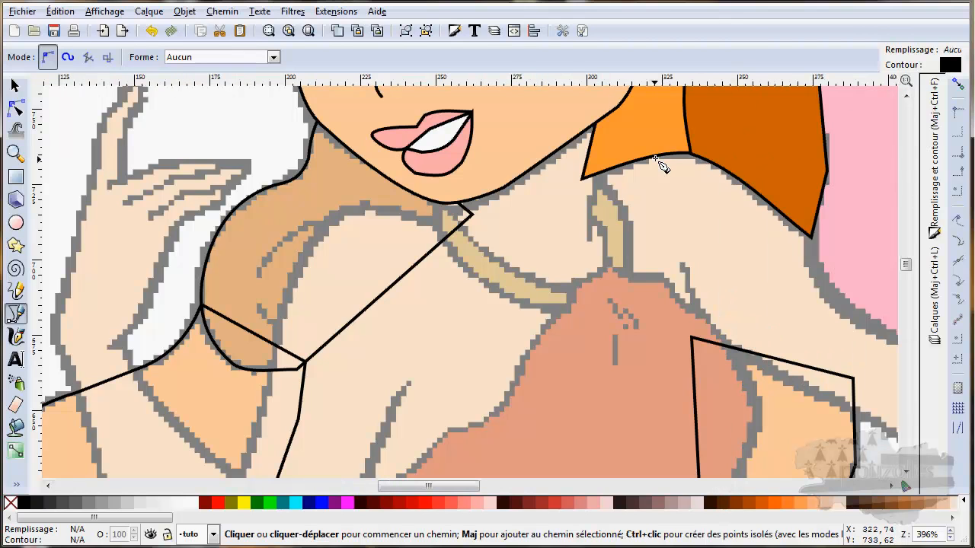
Start the body outline at the chin with the Bézier tool, running over the neck and shoulder and along the bent arm to the elbow crease.
{"action": "left_click", "coordinate": [446, 189]}
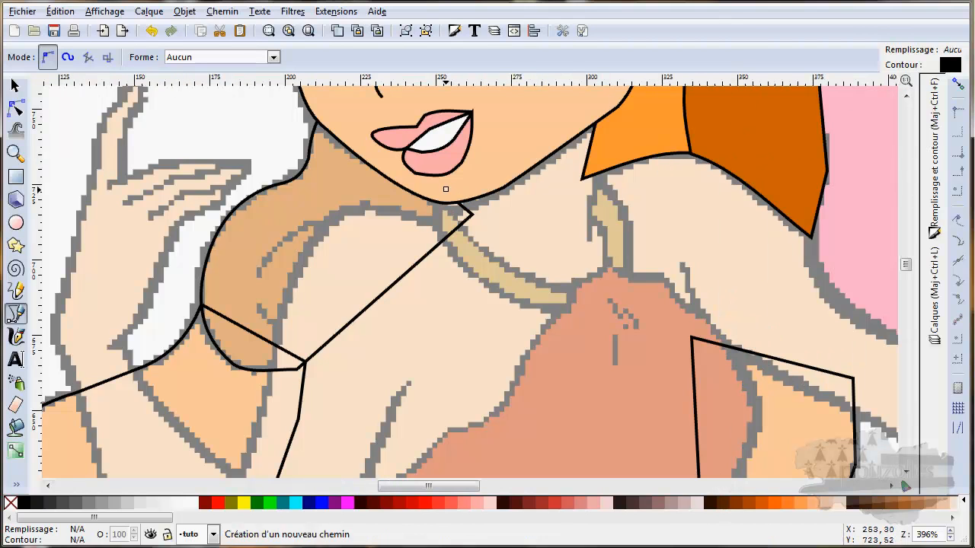
{"action": "left_click", "coordinate": [447, 235]}
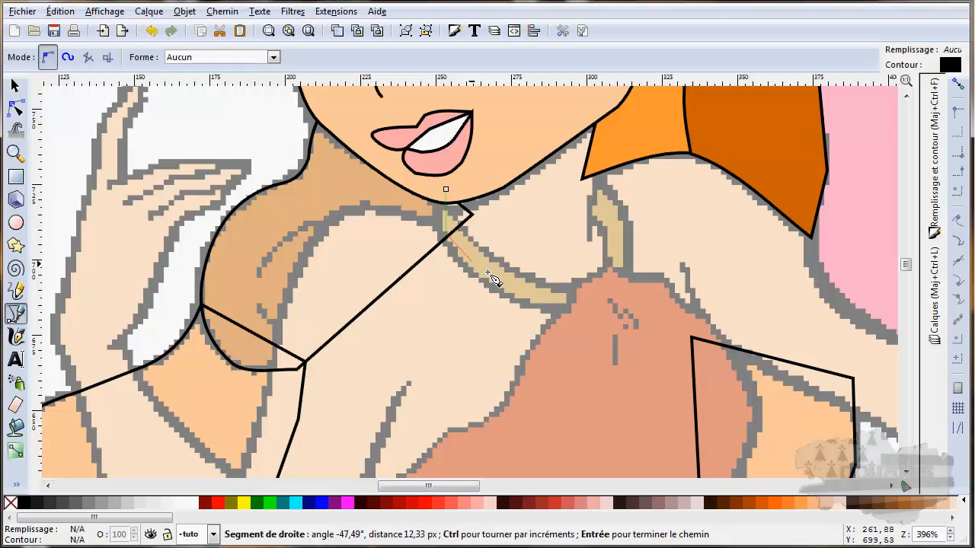
{"action": "left_click", "coordinate": [327, 228]}
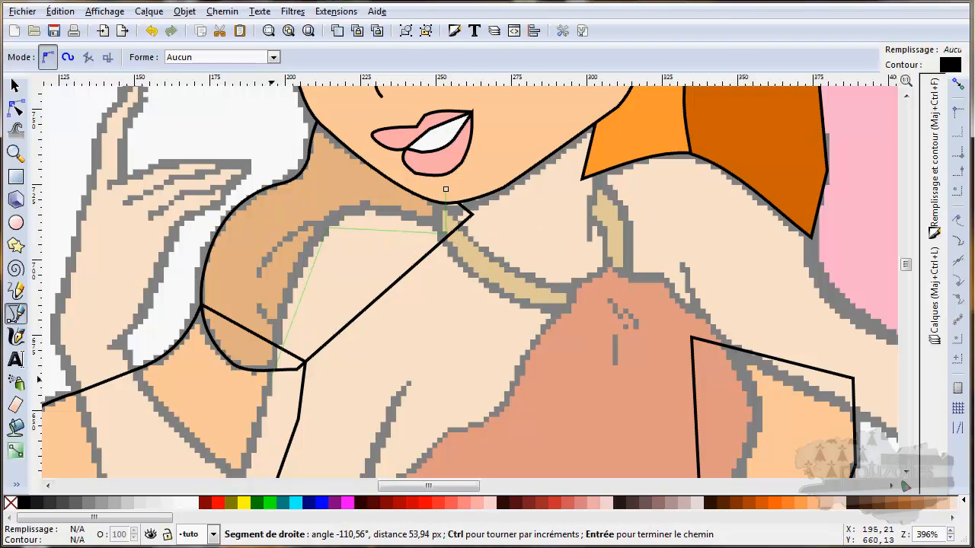
{"action": "scroll", "coordinate": [290, 358], "scroll_direction": "down", "scroll_amount": 5}
{"action": "scroll", "coordinate": [290, 358], "scroll_direction": "left", "scroll_amount": 2}
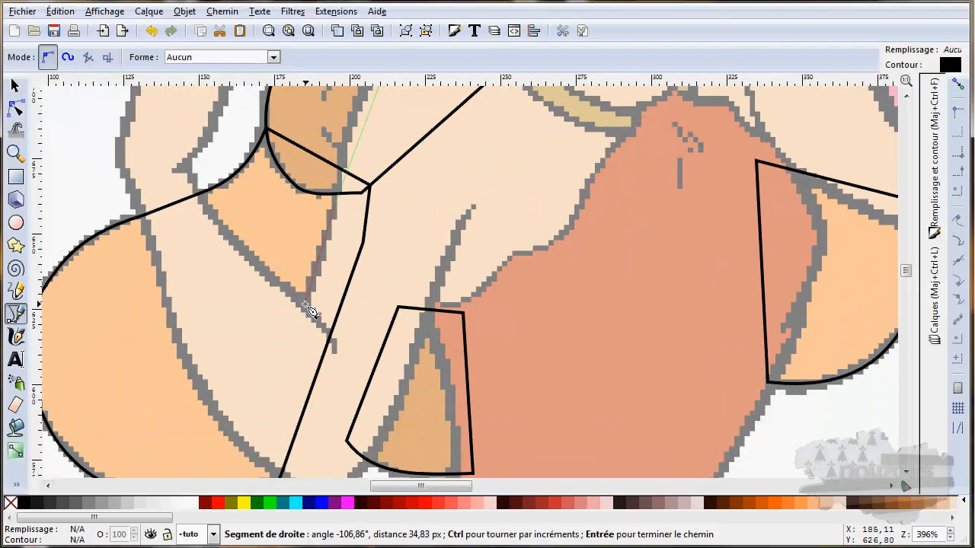
{"action": "left_click", "coordinate": [304, 303]}
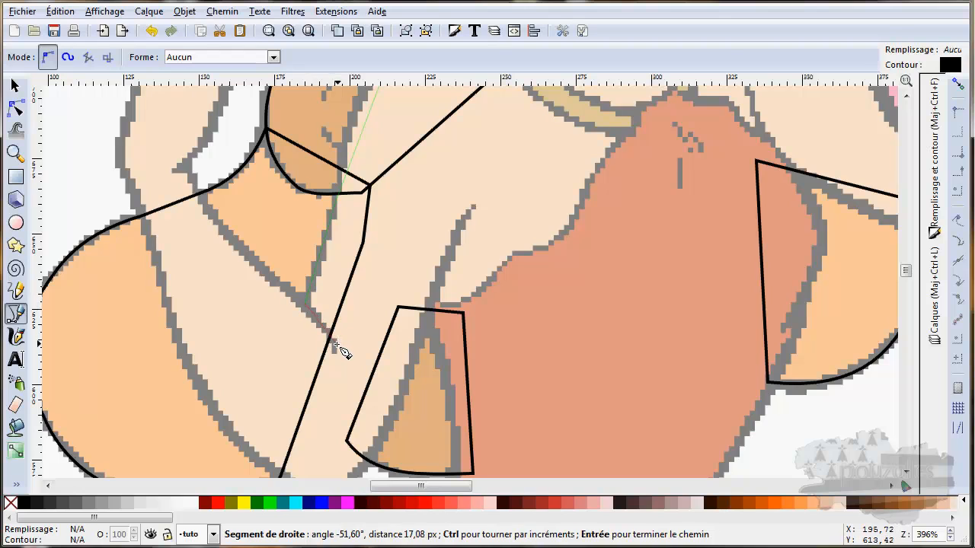
{"action": "left_click", "coordinate": [334, 348]}
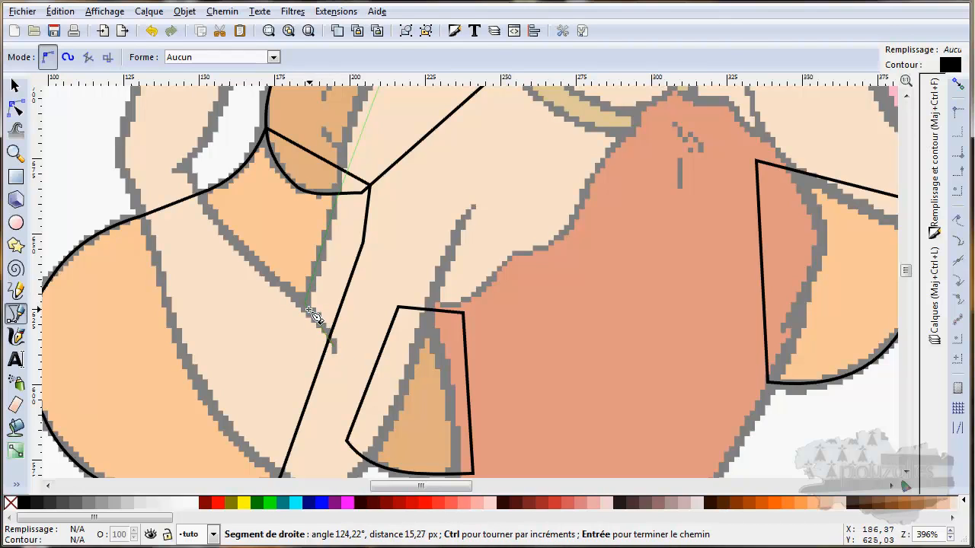
Continue the outline from the elbow crease along the inner forearm, past the wrist and up the palm to the fingertips.
{"action": "left_click", "coordinate": [301, 302]}
{"action": "left_click", "coordinate": [190, 174]}
{"action": "scroll", "coordinate": [192, 176], "scroll_direction": "up", "scroll_amount": 8}
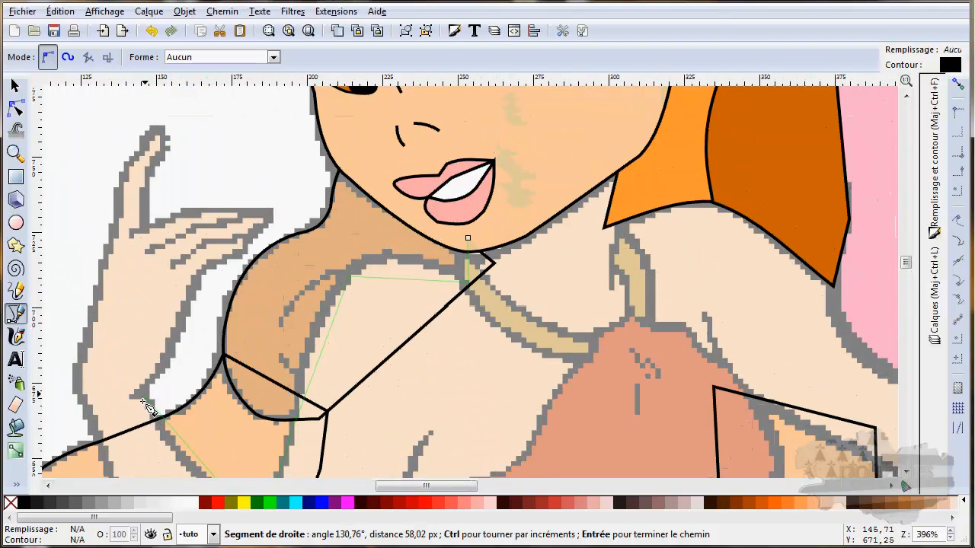
{"action": "left_click", "coordinate": [199, 290]}
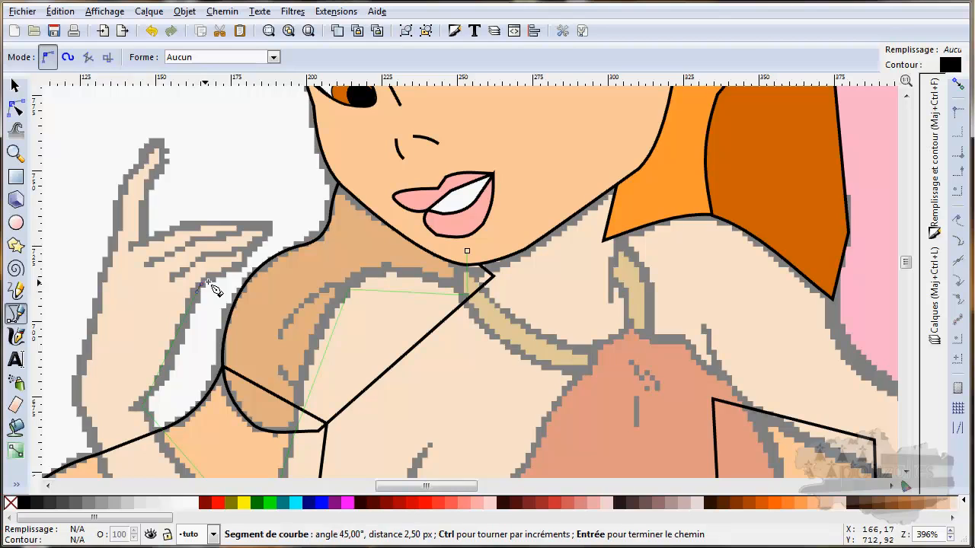
{"action": "left_click", "coordinate": [243, 264]}
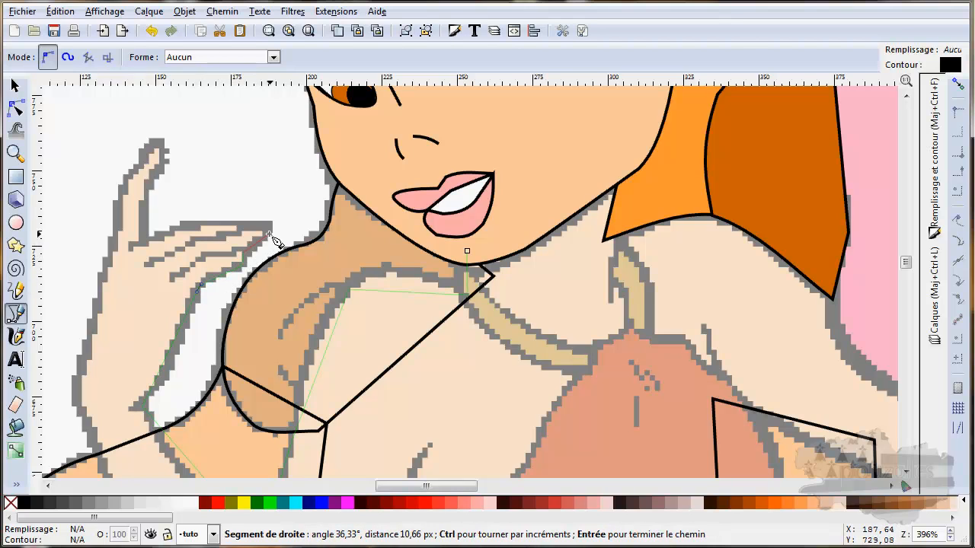
{"action": "left_click", "coordinate": [269, 234]}
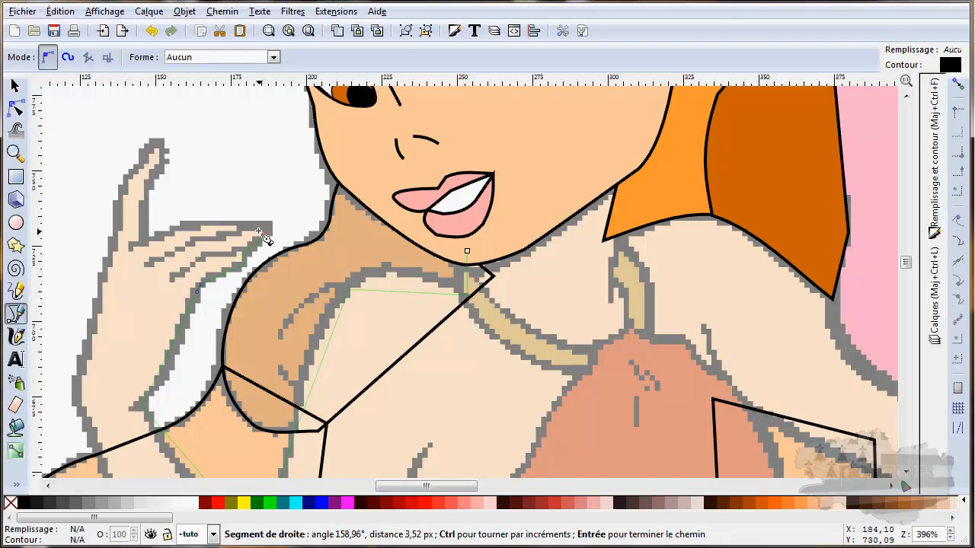
Trace the upper edge of the folded fingers and the raised finger up to its tip.
{"action": "left_click", "coordinate": [239, 231]}
{"action": "left_click", "coordinate": [200, 227]}
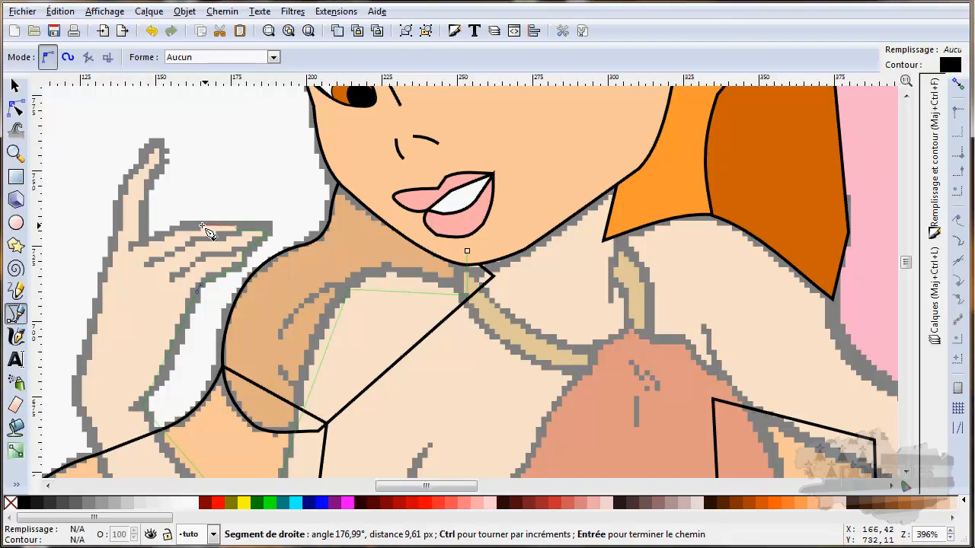
{"action": "left_click", "coordinate": [146, 243]}
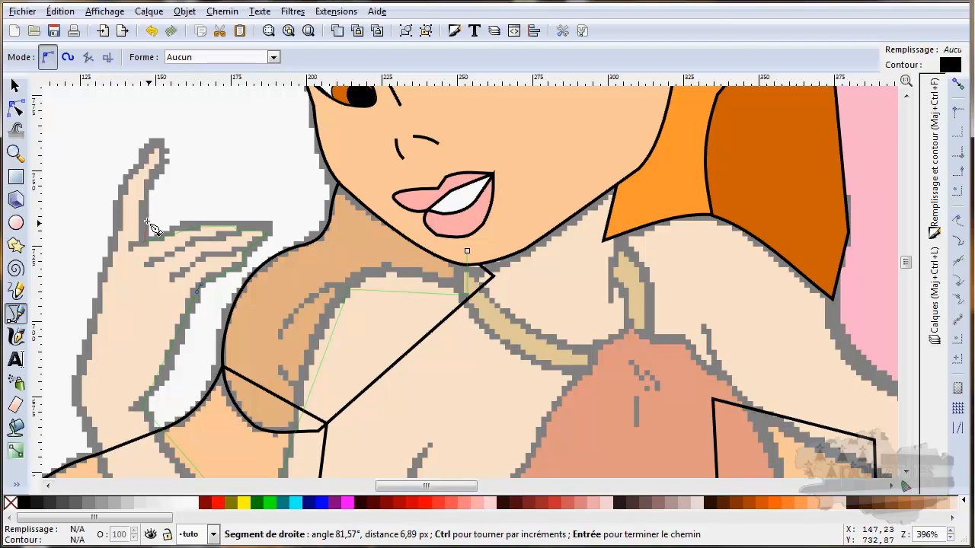
{"action": "left_click", "coordinate": [150, 180]}
{"action": "left_click", "coordinate": [162, 157]}
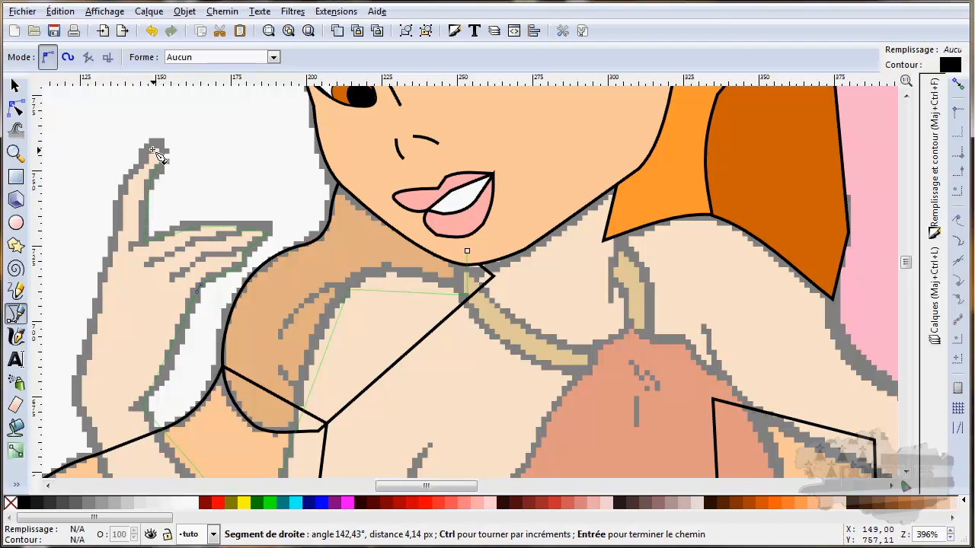
{"action": "left_click", "coordinate": [152, 153]}
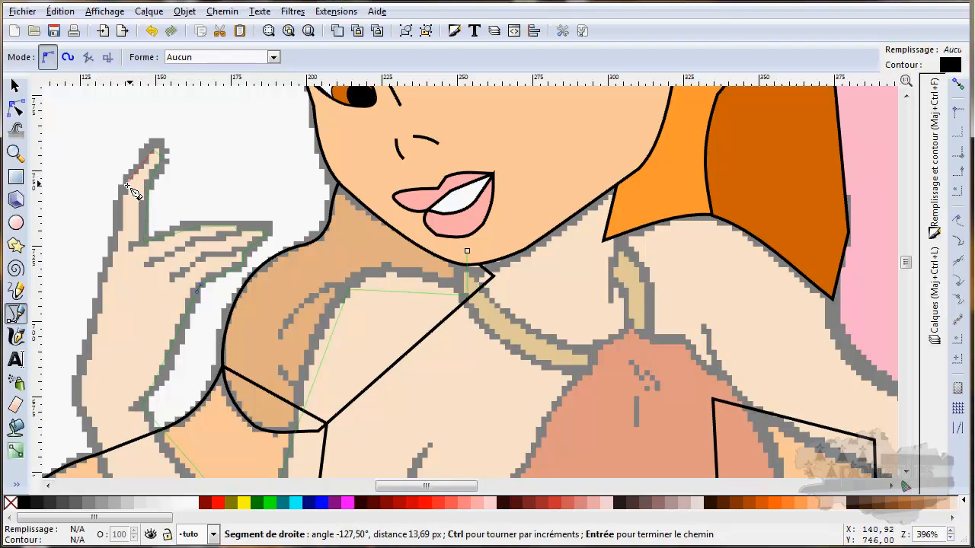
Continue the outline down the back of the raised hand and the outer forearm, around the bent elbow.
{"action": "left_click", "coordinate": [129, 196]}
{"action": "left_click", "coordinate": [117, 261]}
{"action": "left_click", "coordinate": [89, 366]}
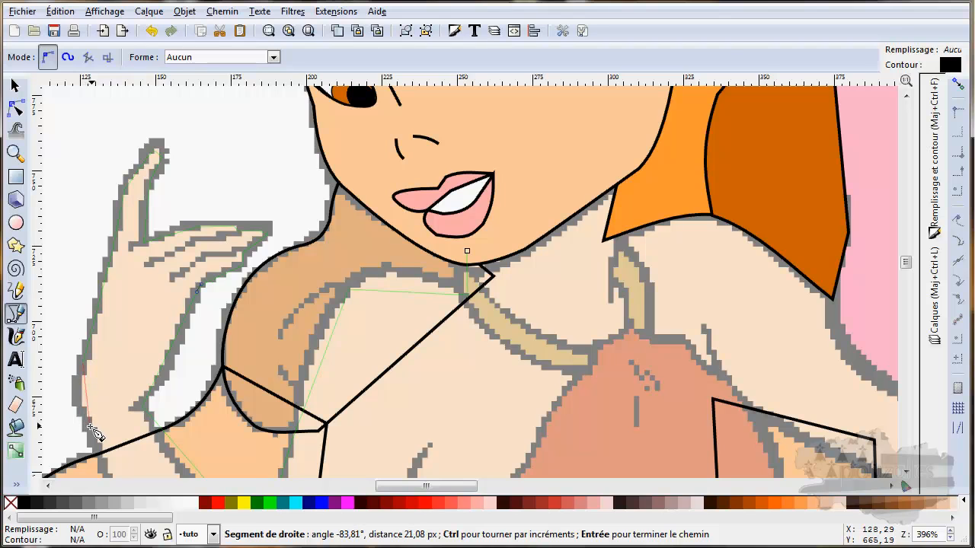
{"action": "left_click", "coordinate": [90, 425]}
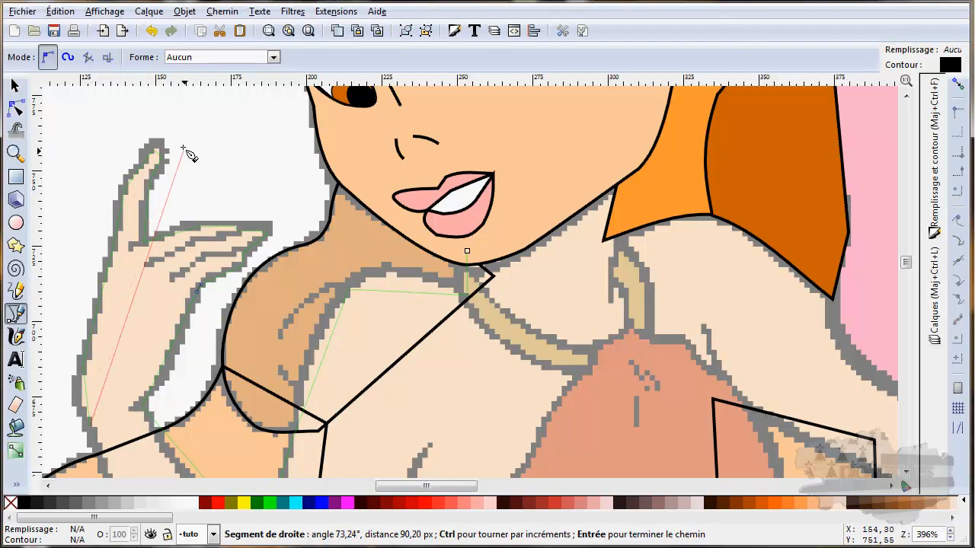
{"action": "scroll", "coordinate": [180, 297], "scroll_direction": "down", "scroll_amount": 10}
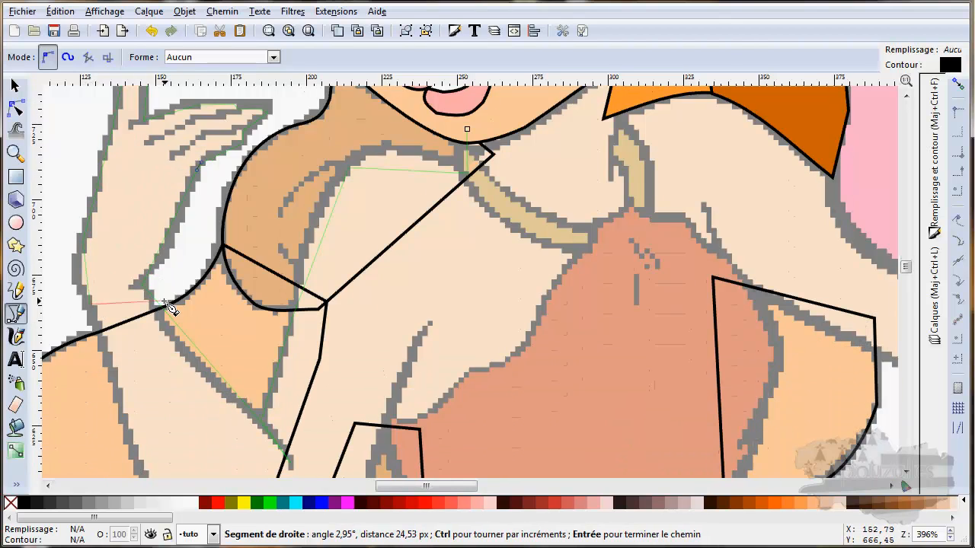
{"action": "scroll", "coordinate": [169, 298], "scroll_direction": "up", "scroll_amount": 2}
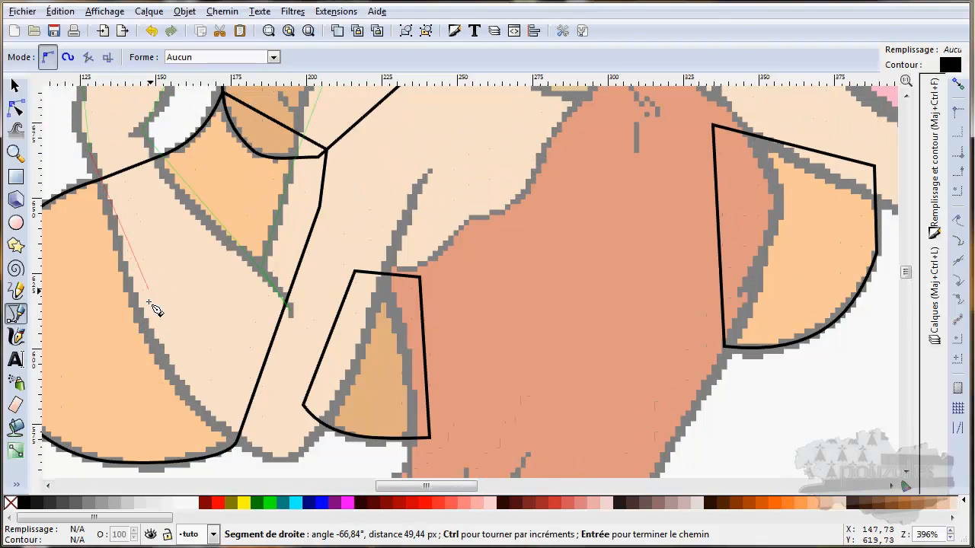
{"action": "left_click", "coordinate": [176, 380]}
{"action": "left_click", "coordinate": [264, 455]}
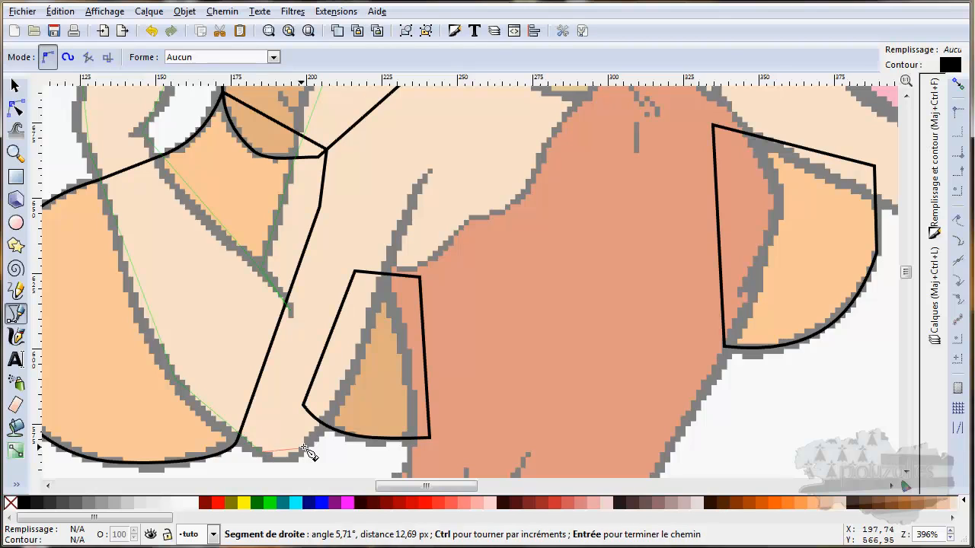
{"action": "left_click", "coordinate": [311, 443]}
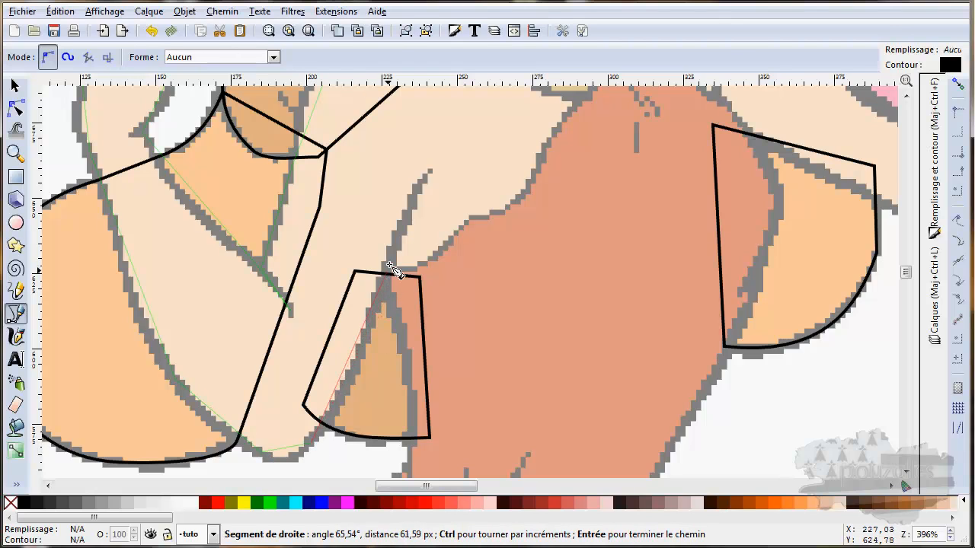
Outline the underside of the upper arm and the armpit crease, then carry the path across the red bodice to the opposite armpit.
{"action": "left_click", "coordinate": [386, 281]}
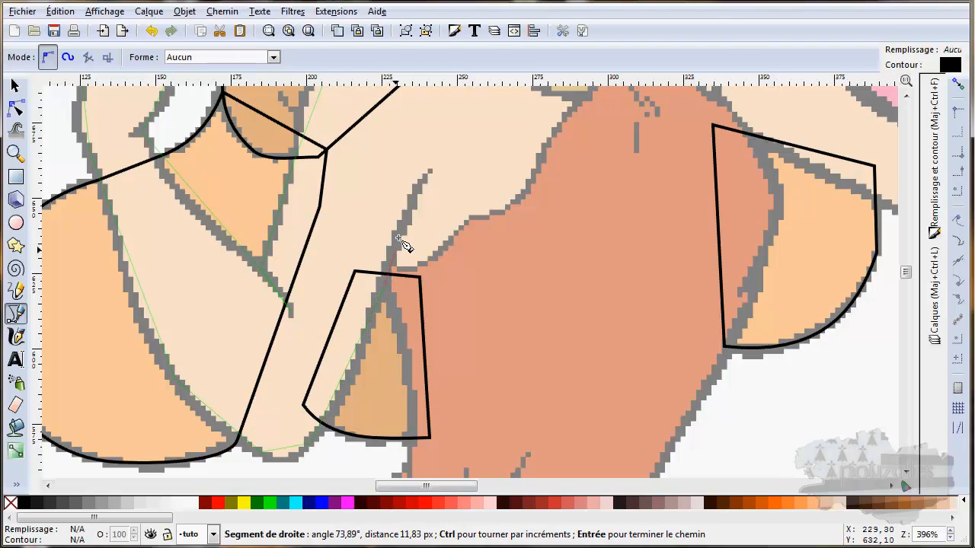
{"action": "left_click", "coordinate": [427, 175]}
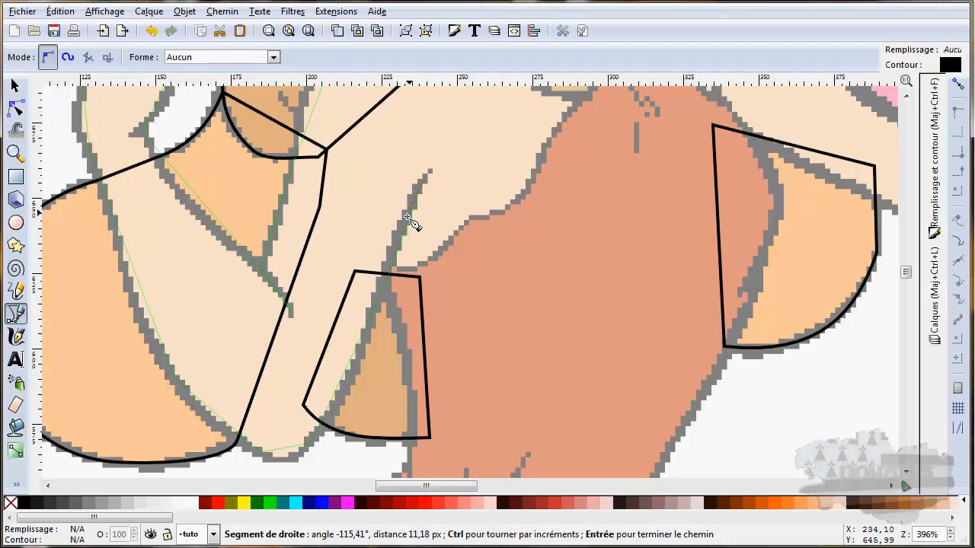
{"action": "left_click", "coordinate": [393, 290]}
{"action": "scroll", "coordinate": [406, 358], "scroll_direction": "down", "scroll_amount": 4}
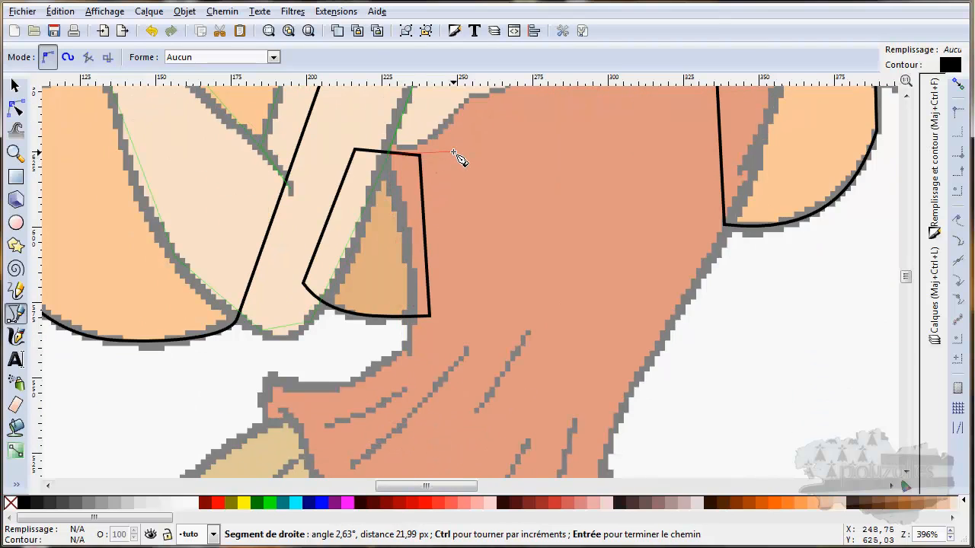
{"action": "mouse_move", "coordinate": [458, 150]}
{"action": "left_mouse_down"}
{"action": "mouse_move", "coordinate": [380, 337]}
{"action": "mouse_move", "coordinate": [394, 332]}
{"action": "left_mouse_up"}
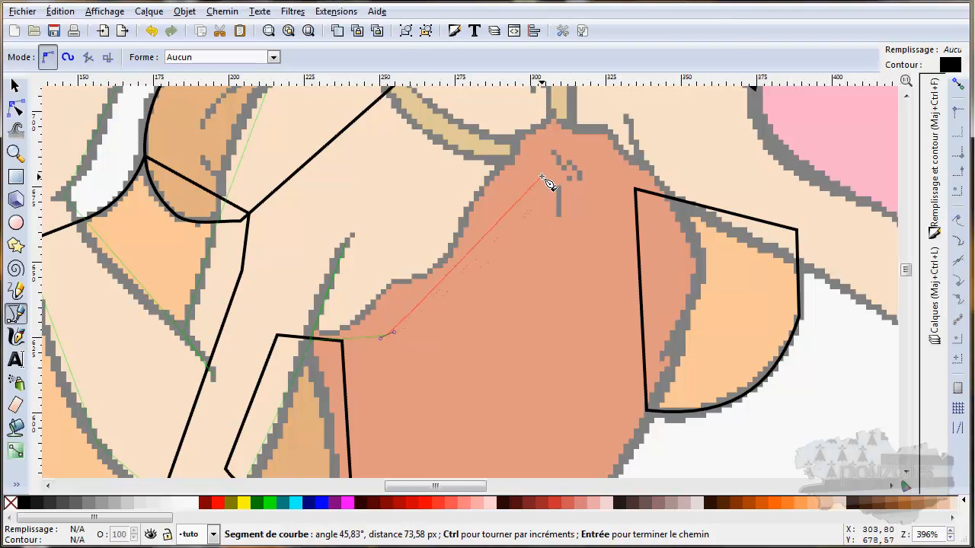
{"action": "left_click", "coordinate": [671, 199]}
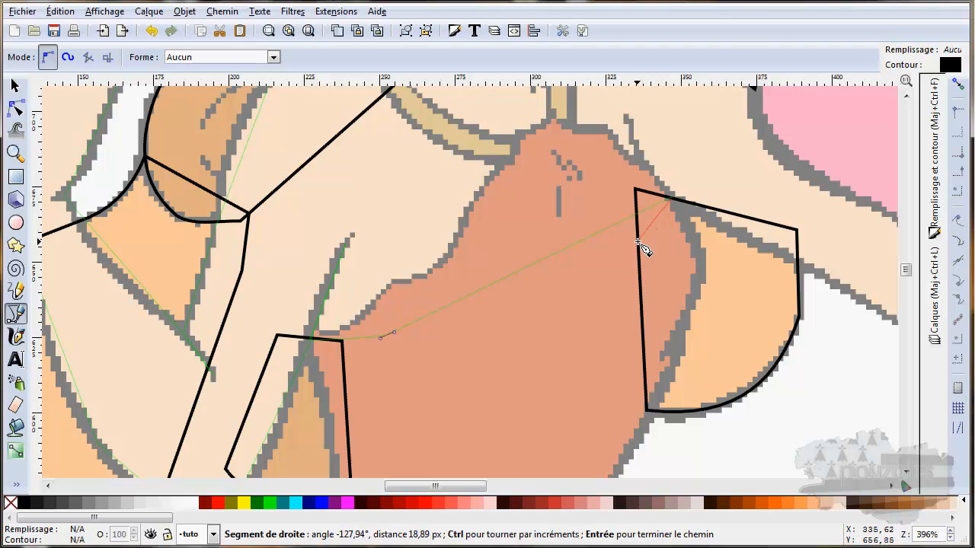
Trace the lower edge of the outstretched arm from the armpit to just inside the pink flower petal.
{"action": "scroll", "coordinate": [601, 255], "scroll_direction": "right", "scroll_amount": 1}
{"action": "left_click_drag", "start_coordinate": [572, 254], "coordinate": [157, 286]}
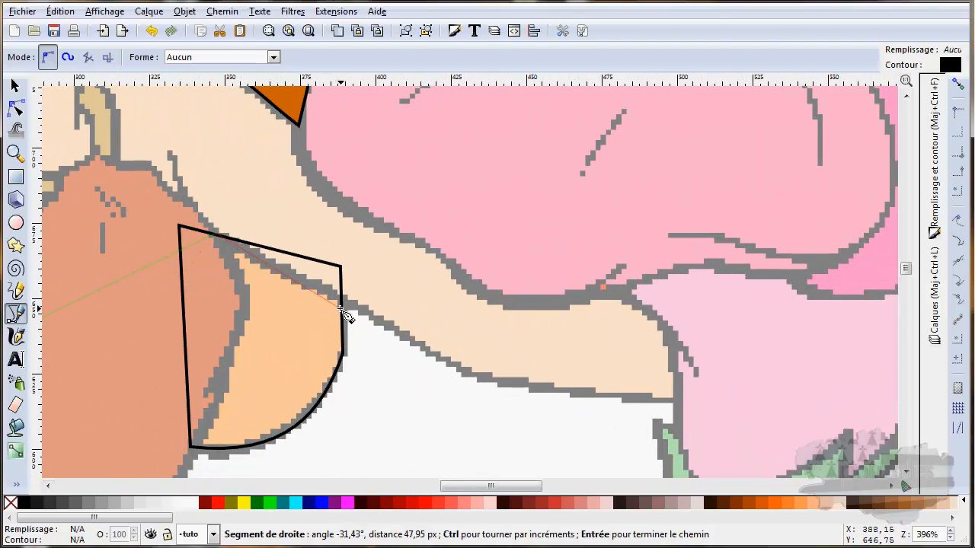
{"action": "left_click", "coordinate": [364, 313]}
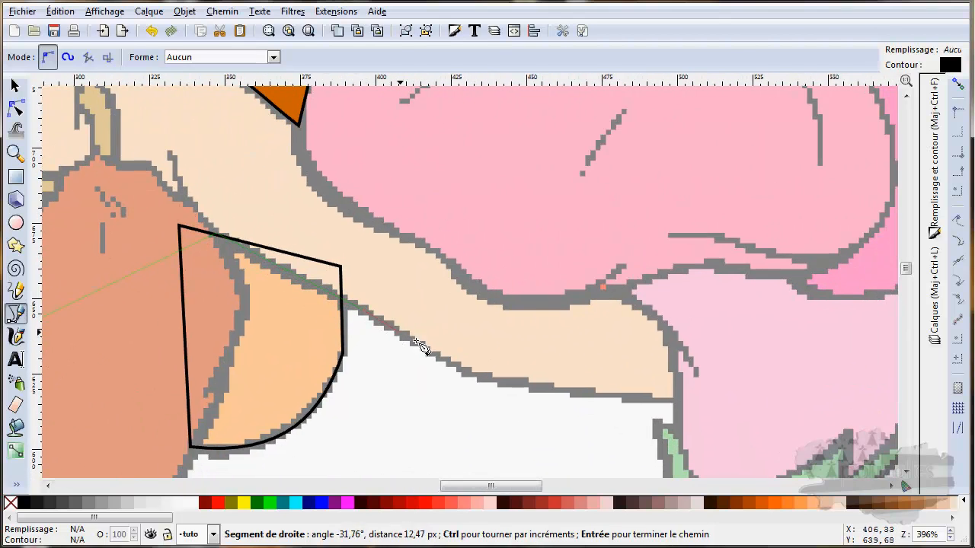
{"action": "left_click", "coordinate": [474, 372]}
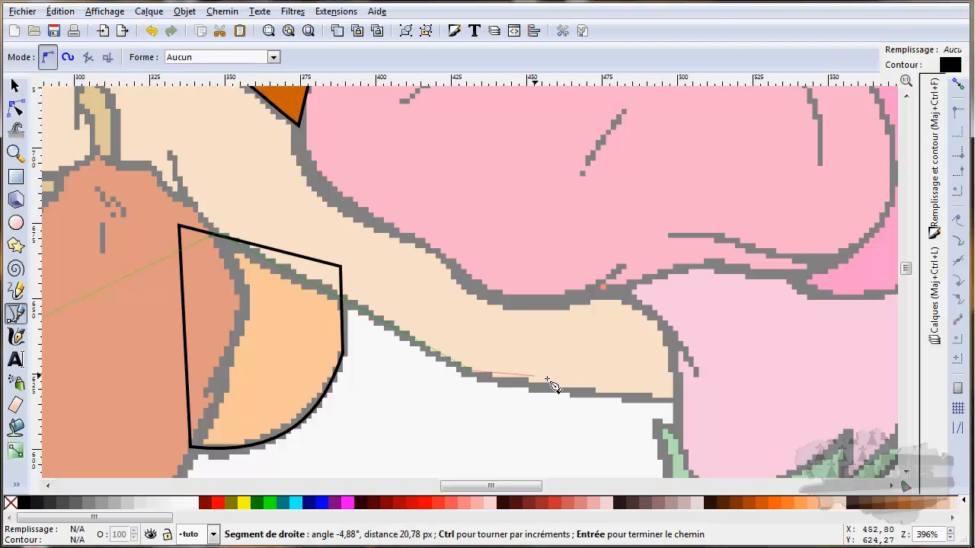
{"action": "left_click", "coordinate": [703, 399]}
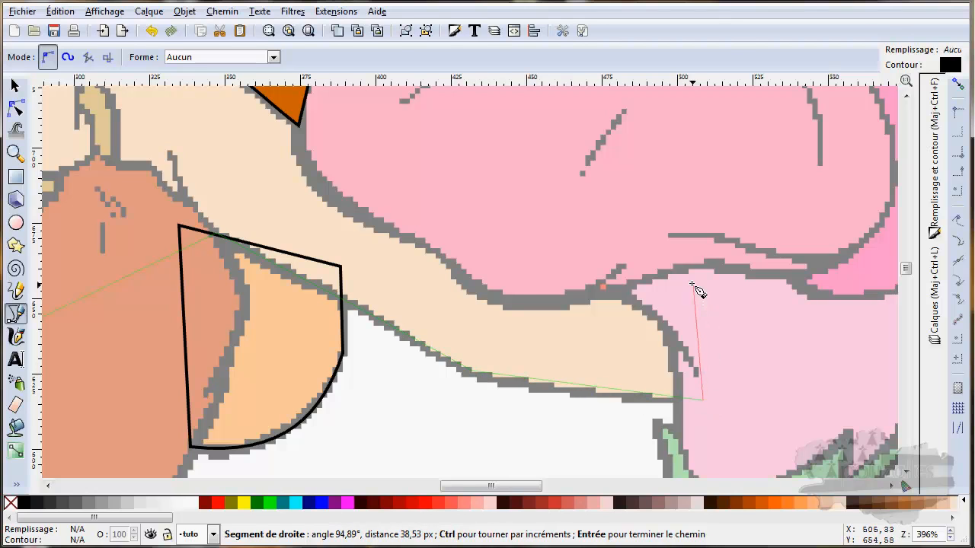
Trace the upper edge of the outstretched arm from the petal back to the neck, then close the body path under the chin.
{"action": "left_click", "coordinate": [688, 281]}
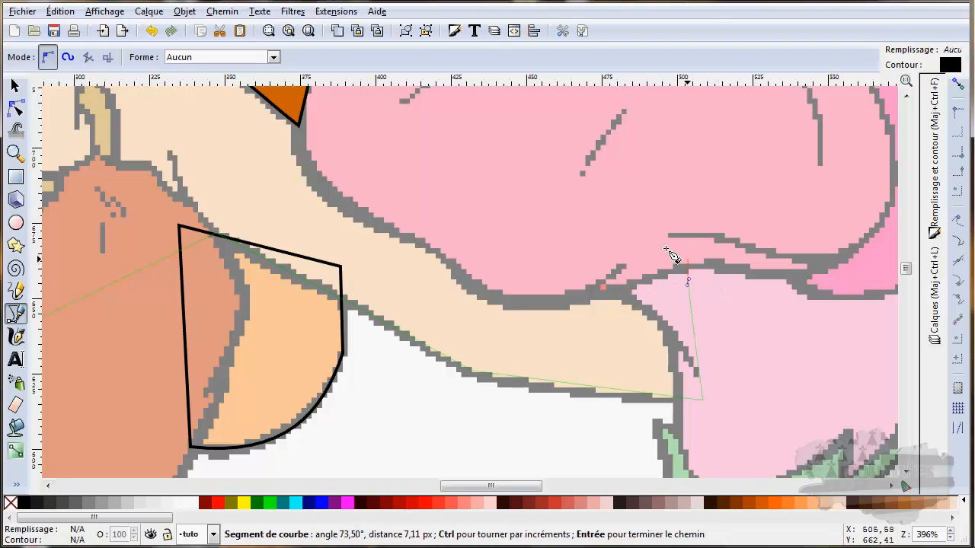
{"action": "left_click", "coordinate": [496, 299]}
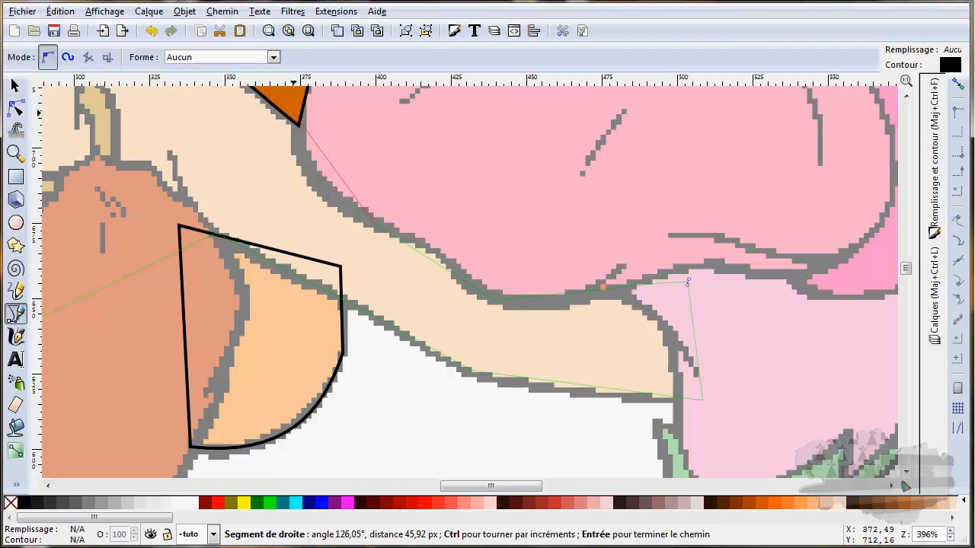
{"action": "left_click_drag", "start_coordinate": [293, 113], "coordinate": [494, 488]}
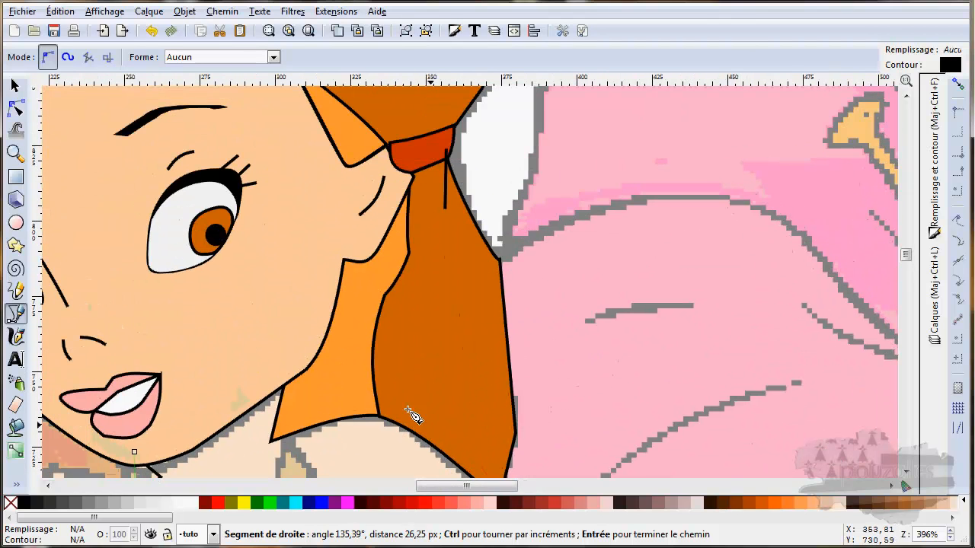
{"action": "left_click", "coordinate": [285, 344]}
{"action": "left_click_drag", "start_coordinate": [134, 452], "coordinate": [400, 326]}
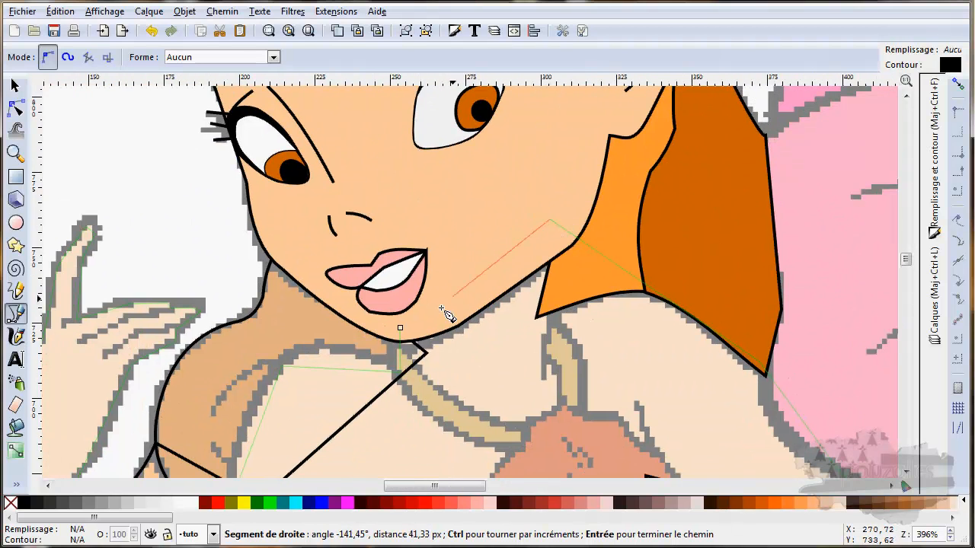
{"action": "left_click", "coordinate": [402, 329]}
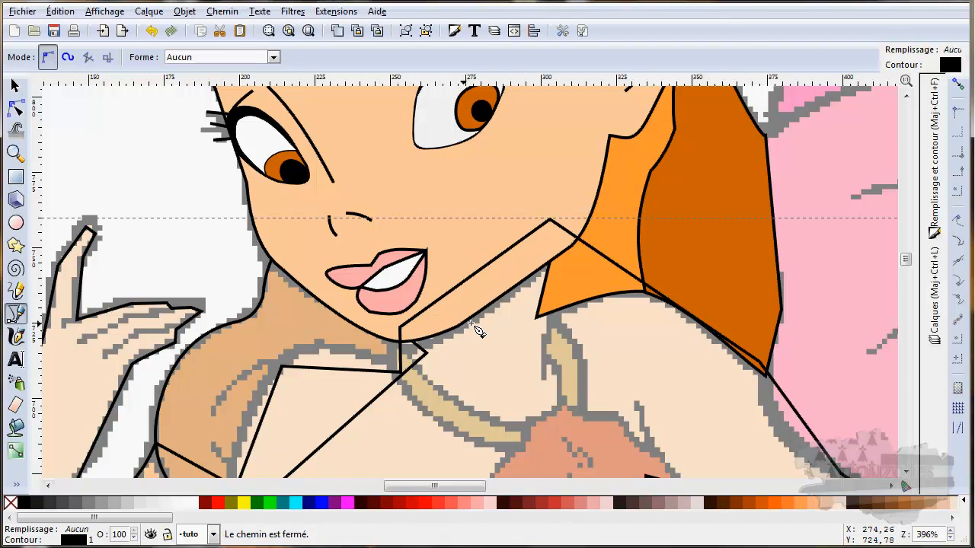
Edit the body path's nodes, bending the segments over the top of the shoulder and down its side to follow the reference outline.
{"action": "scroll", "coordinate": [476, 329], "scroll_direction": "down", "scroll_amount": 4}
{"action": "scroll", "coordinate": [475, 329], "scroll_direction": "up", "scroll_amount": 1}
{"action": "scroll", "coordinate": [463, 329], "scroll_direction": "down", "scroll_amount": 1}
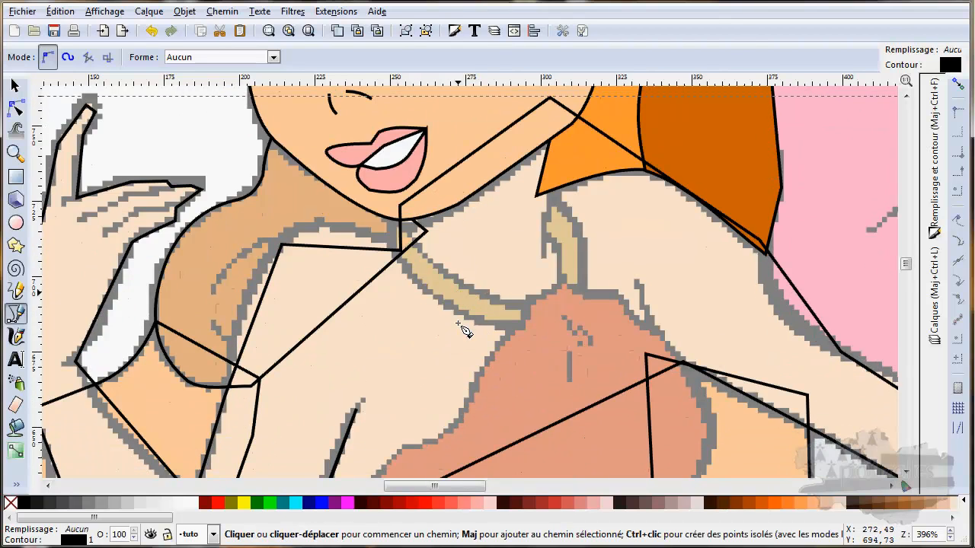
{"action": "left_click_drag", "start_coordinate": [183, 286], "coordinate": [368, 380]}
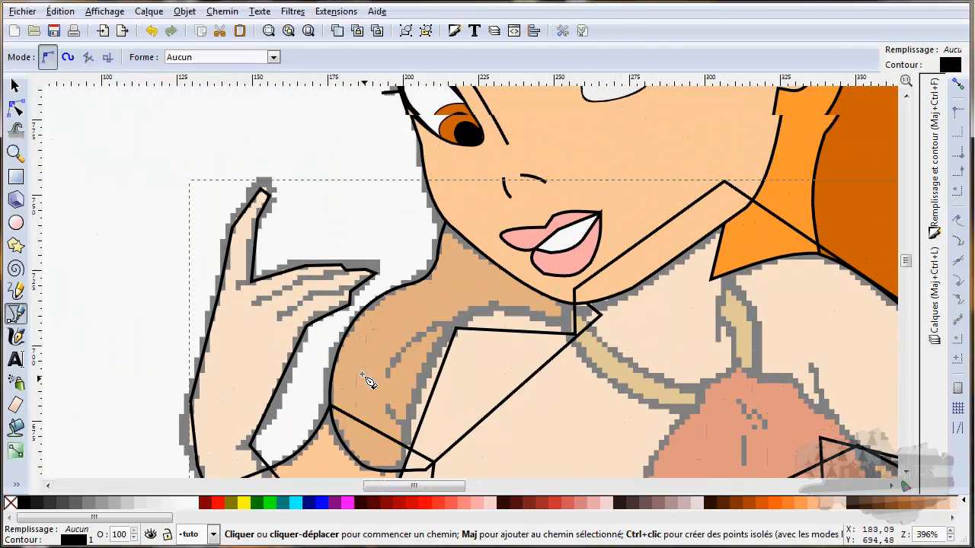
{"action": "scroll", "coordinate": [344, 320], "scroll_direction": "up", "scroll_amount": 2}
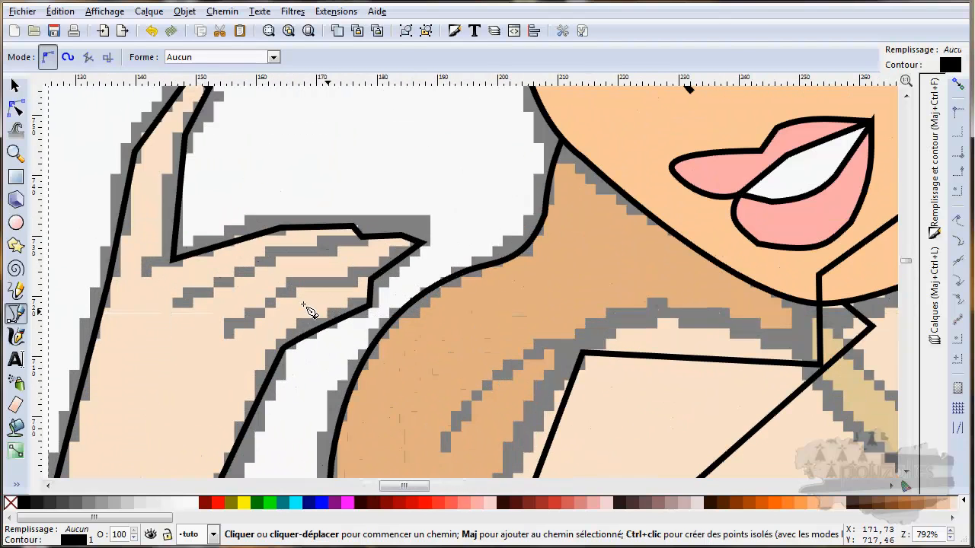
{"action": "left_click", "coordinate": [18, 108]}
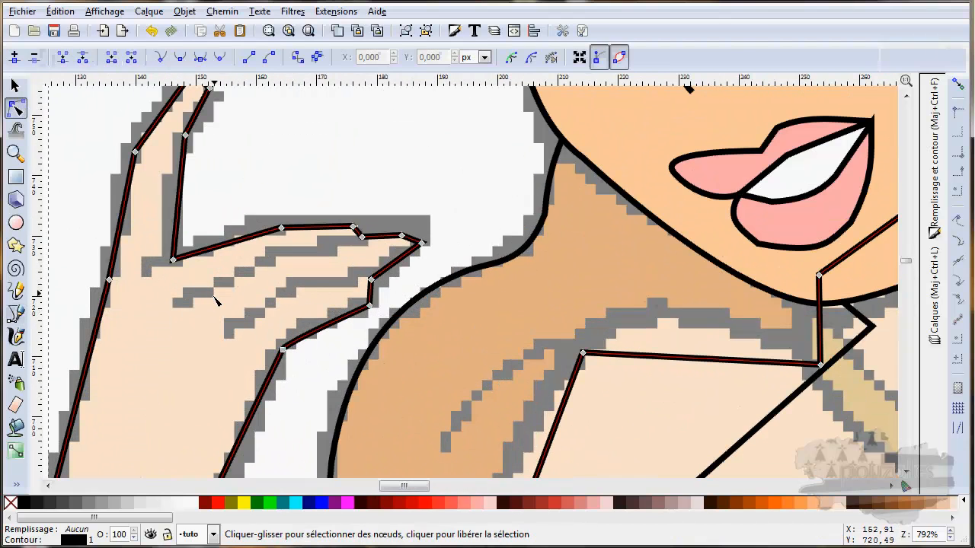
{"action": "left_click_drag", "start_coordinate": [216, 301], "coordinate": [223, 342]}
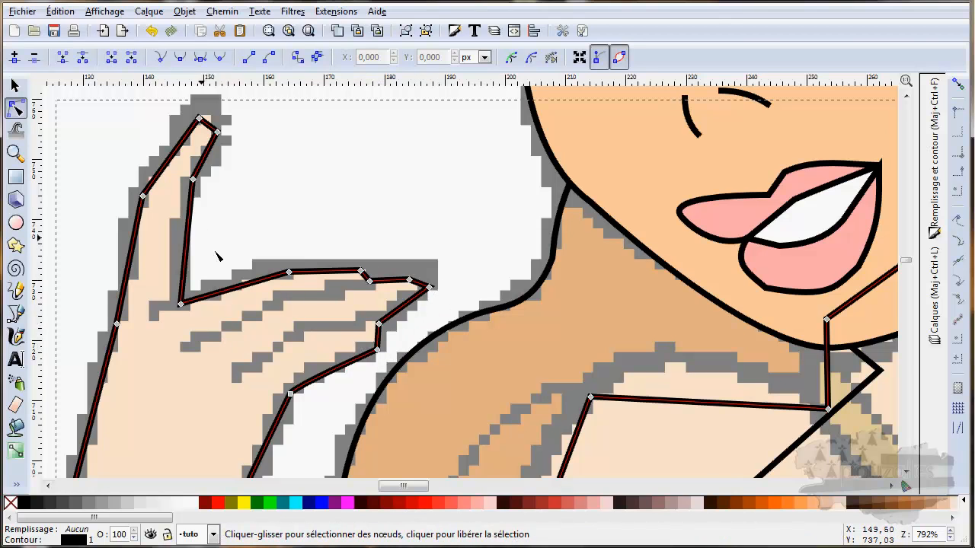
{"action": "scroll", "coordinate": [423, 305], "scroll_direction": "down", "scroll_amount": 6}
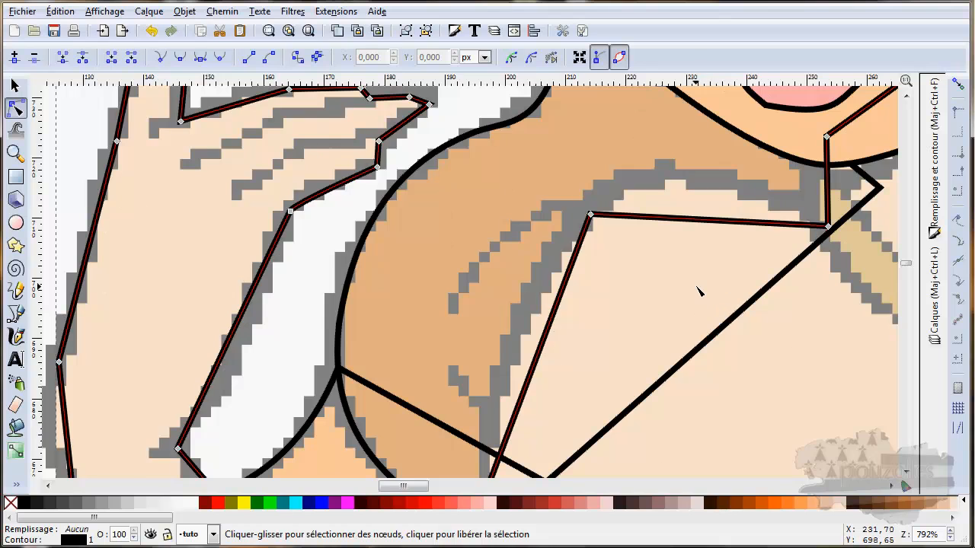
{"action": "left_click_drag", "start_coordinate": [699, 292], "coordinate": [488, 350]}
{"action": "left_click_drag", "start_coordinate": [499, 282], "coordinate": [486, 240]}
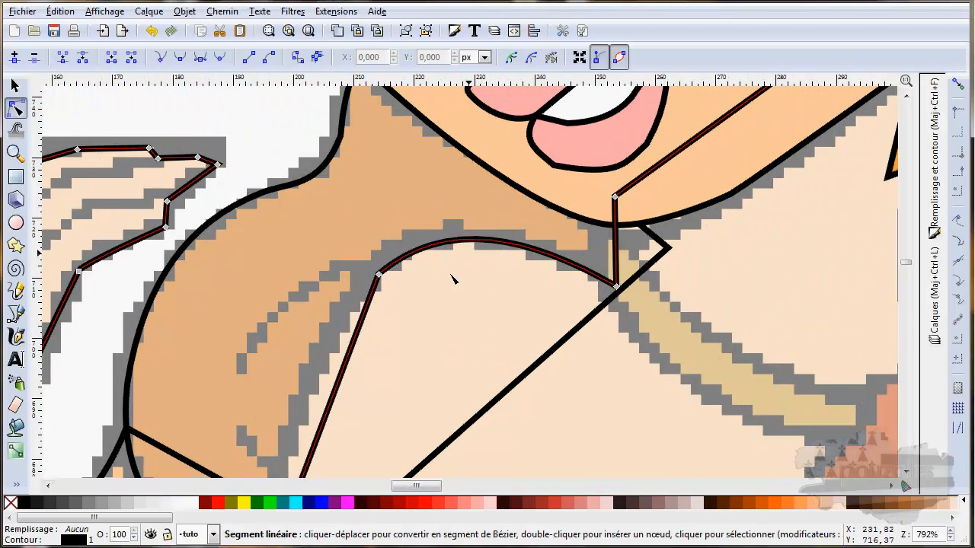
{"action": "left_click_drag", "start_coordinate": [350, 372], "coordinate": [320, 360]}
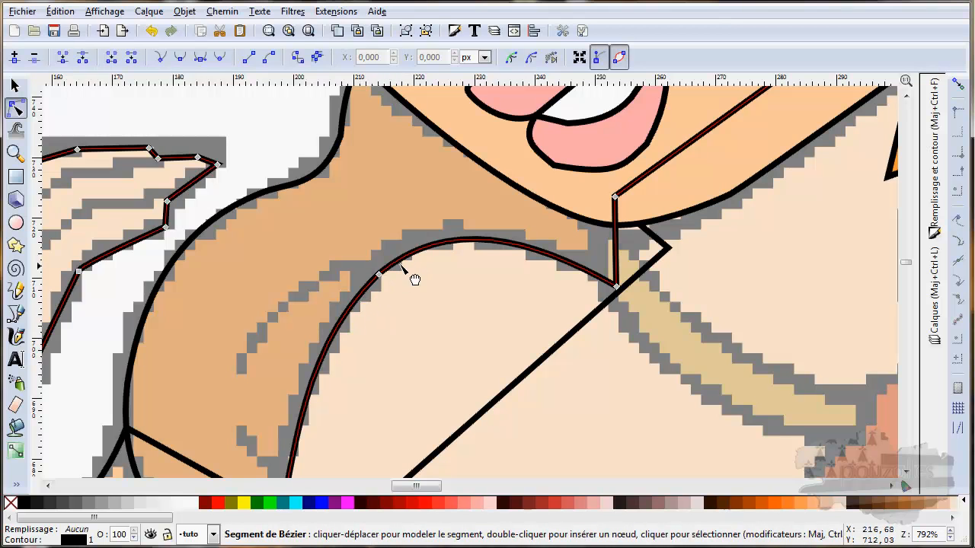
Curve the raised arm's inner forearm edge and the palm edge above the wrist crease to match the reference.
{"action": "left_click_drag", "start_coordinate": [382, 359], "coordinate": [543, 110]}
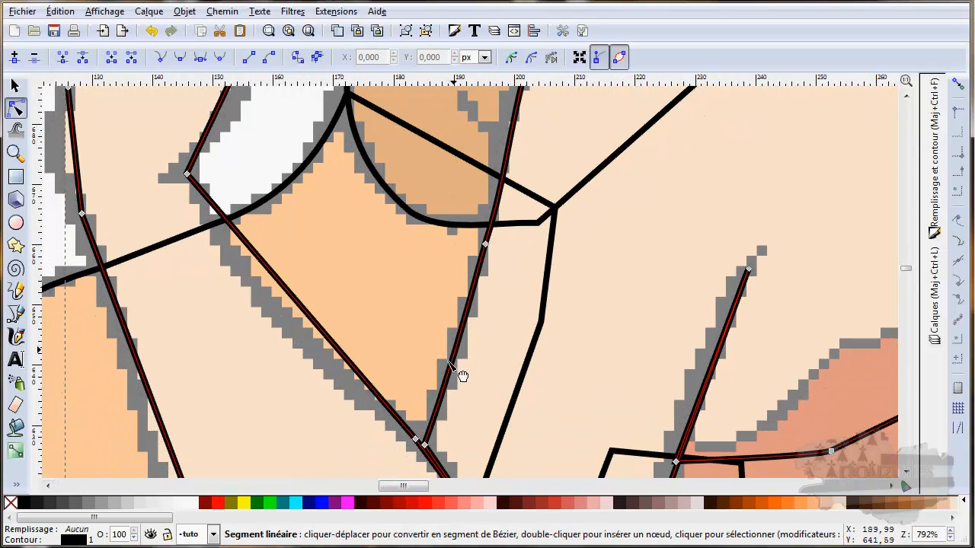
{"action": "left_click_drag", "start_coordinate": [335, 339], "coordinate": [314, 351]}
{"action": "scroll", "coordinate": [310, 281], "scroll_direction": "up", "scroll_amount": 6}
{"action": "scroll", "coordinate": [310, 281], "scroll_direction": "left", "scroll_amount": 3}
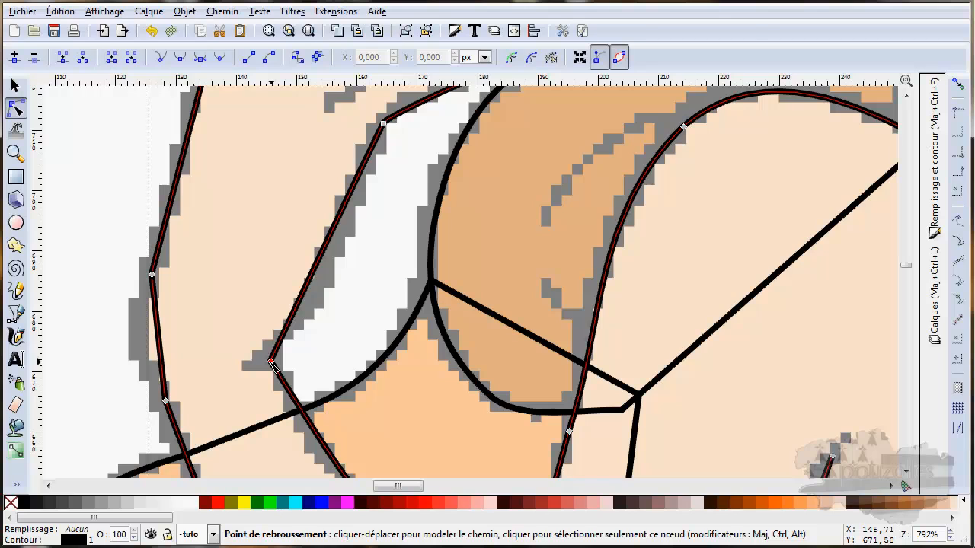
{"action": "left_click_drag", "start_coordinate": [272, 363], "coordinate": [340, 266]}
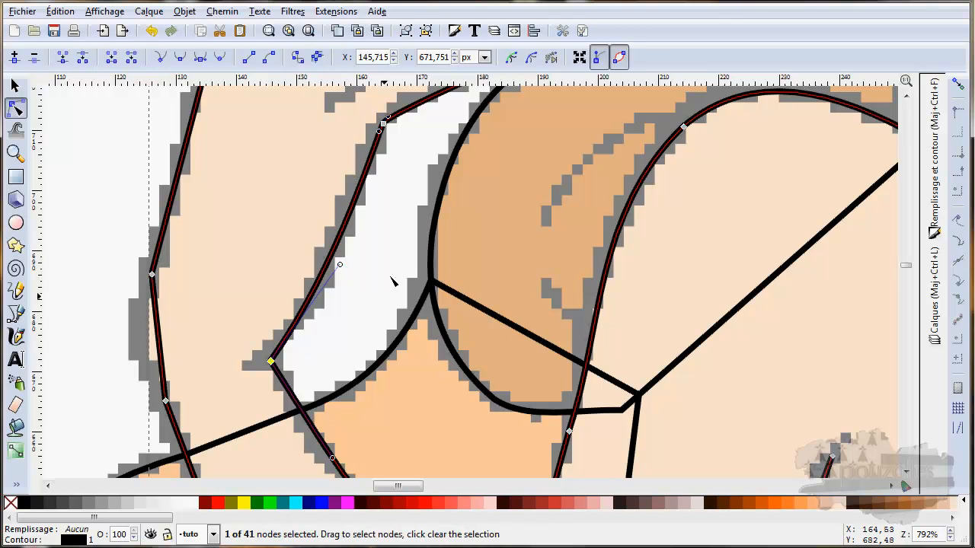
Curve the lower edge of the folded fingers and round the corners at their fingertips.
{"action": "left_click_drag", "start_coordinate": [403, 217], "coordinate": [288, 412]}
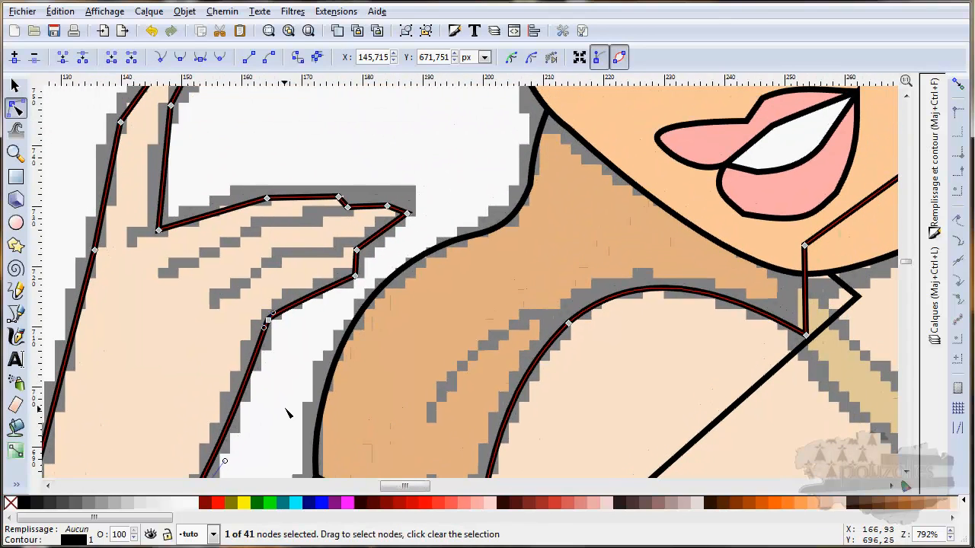
{"action": "left_click_drag", "start_coordinate": [372, 288], "coordinate": [358, 357]}
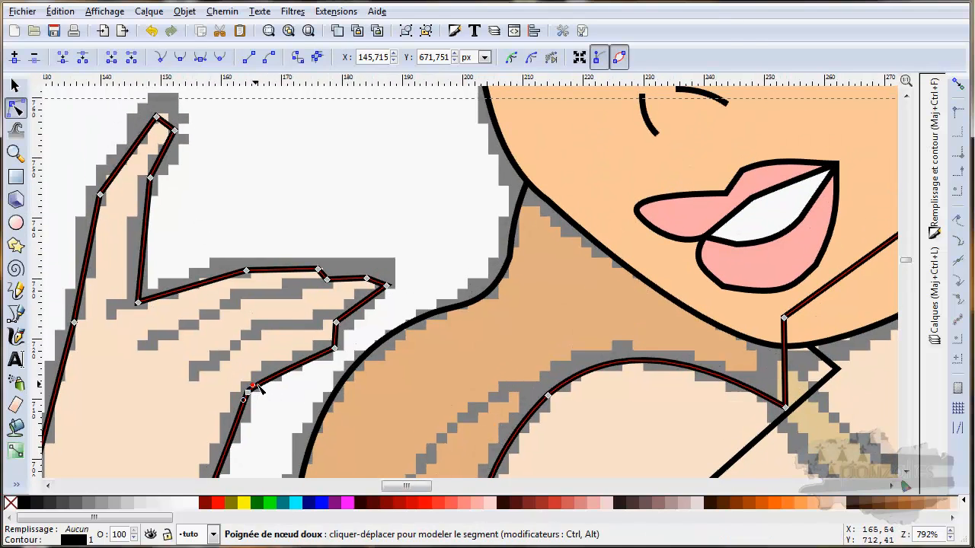
{"action": "left_click_drag", "start_coordinate": [257, 388], "coordinate": [267, 381]}
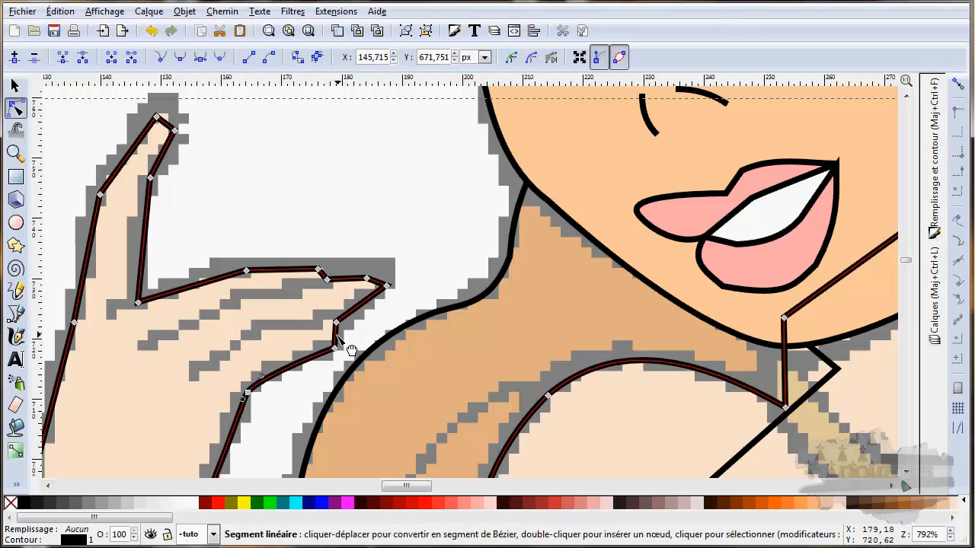
{"action": "left_click", "coordinate": [380, 281]}
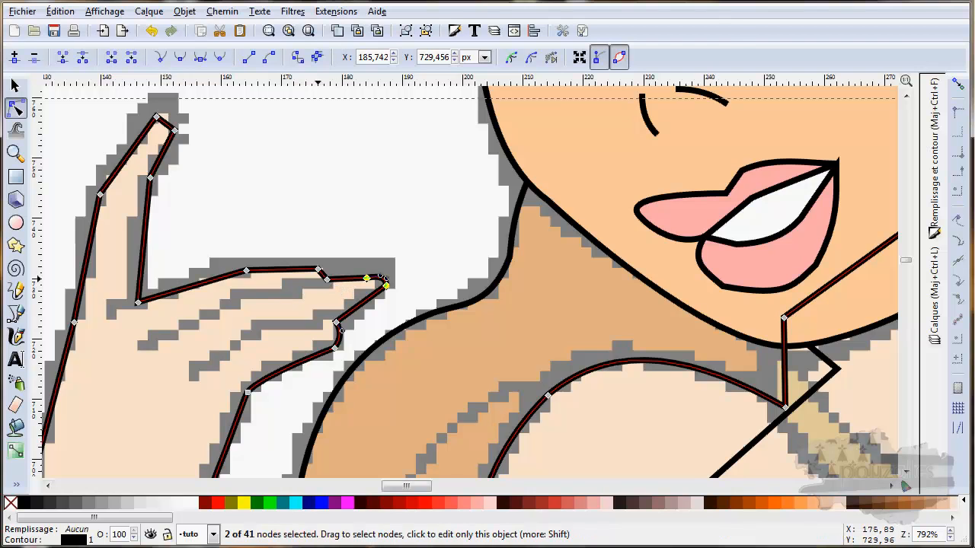
{"action": "scroll", "coordinate": [336, 289], "scroll_direction": "up", "scroll_amount": 4}
{"action": "left_click_drag", "start_coordinate": [321, 297], "coordinate": [330, 294]}
{"action": "scroll", "coordinate": [264, 317], "scroll_direction": "down", "scroll_amount": 2}
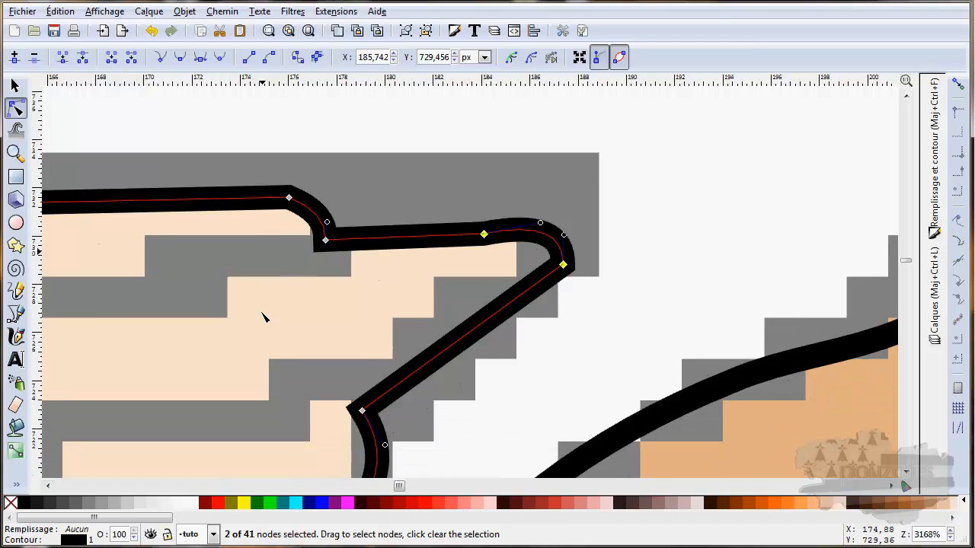
{"action": "scroll", "coordinate": [264, 317], "scroll_direction": "down", "scroll_amount": 4}
{"action": "scroll", "coordinate": [203, 332], "scroll_direction": "left", "scroll_amount": 6}
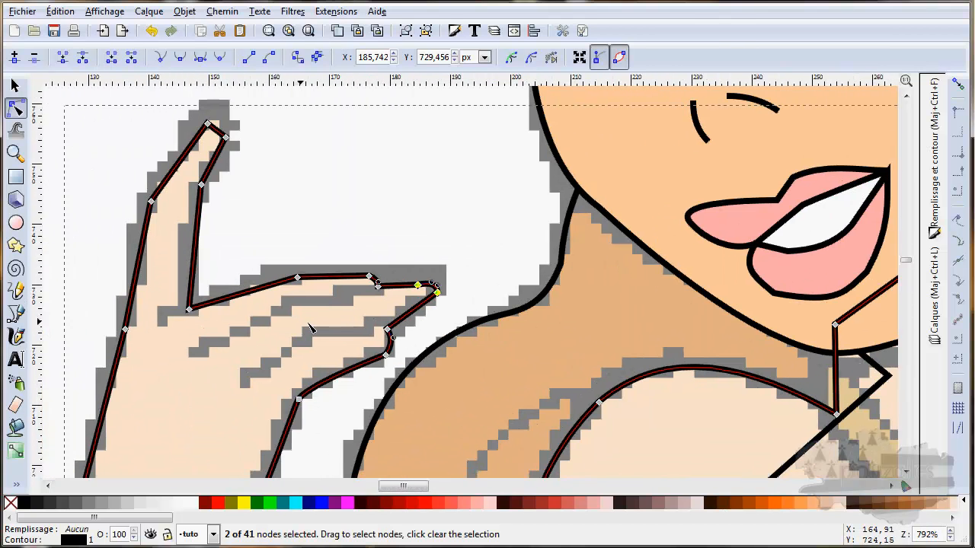
Curve the top of the folded fingers and the raised finger's inner side, tip and back, making their mid-edge nodes smooth.
{"action": "left_click", "coordinate": [392, 288]}
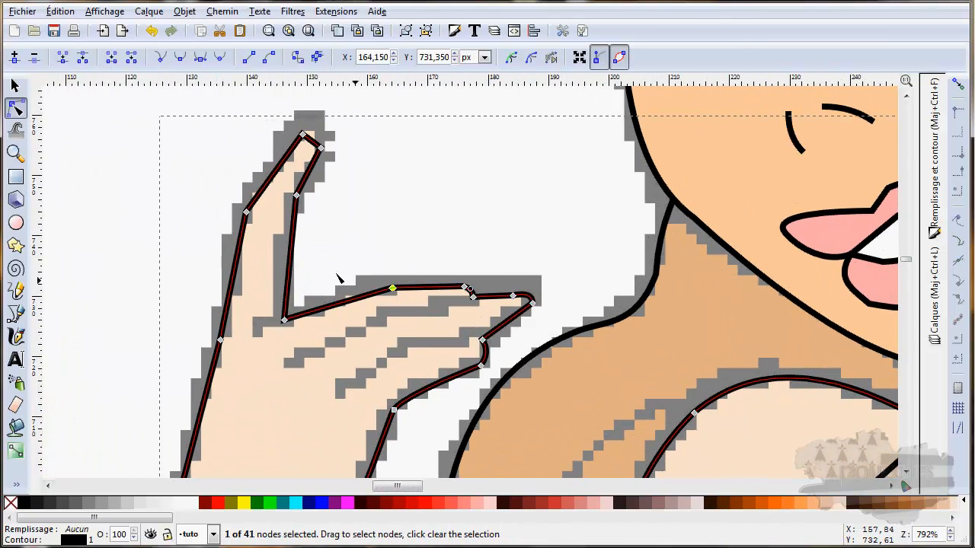
{"action": "left_click", "coordinate": [181, 58]}
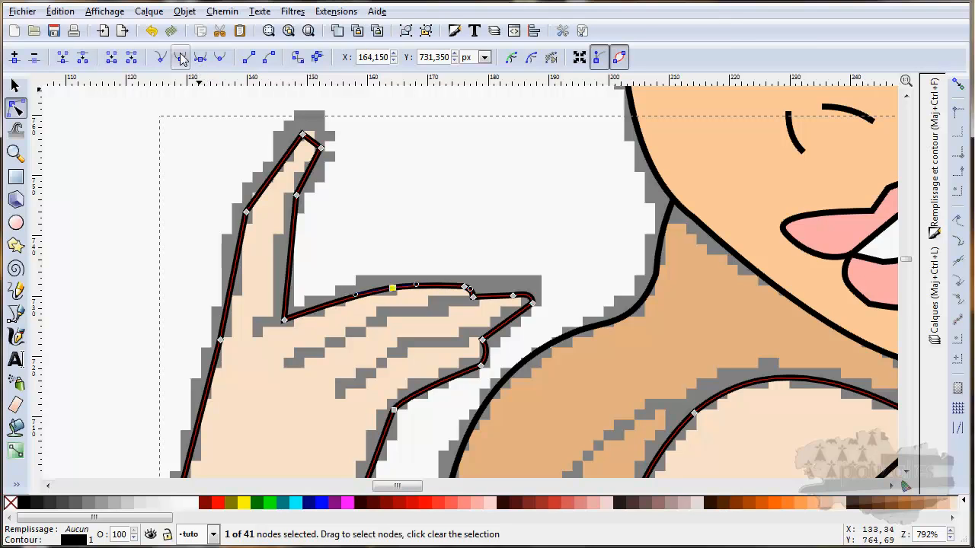
{"action": "left_click_drag", "start_coordinate": [292, 239], "coordinate": [284, 244]}
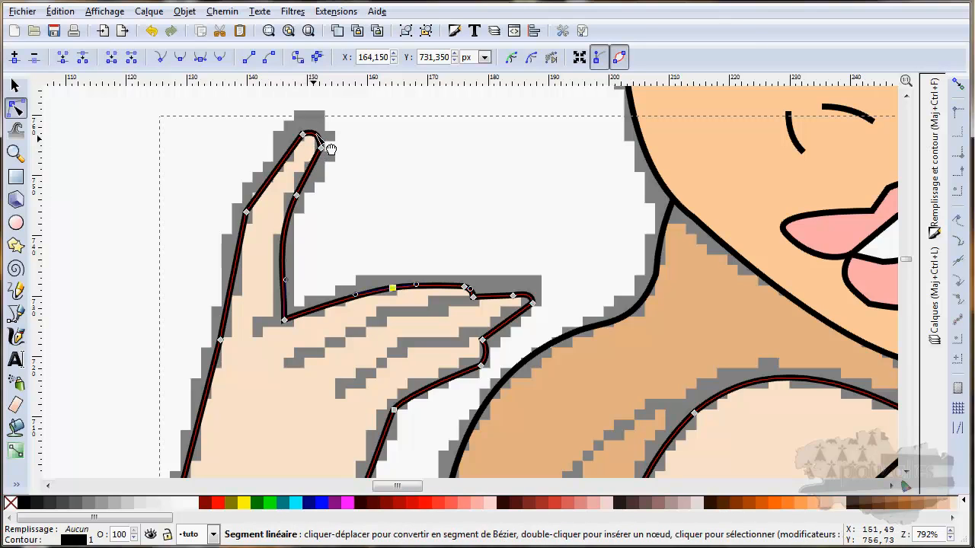
{"action": "left_click", "coordinate": [246, 212]}
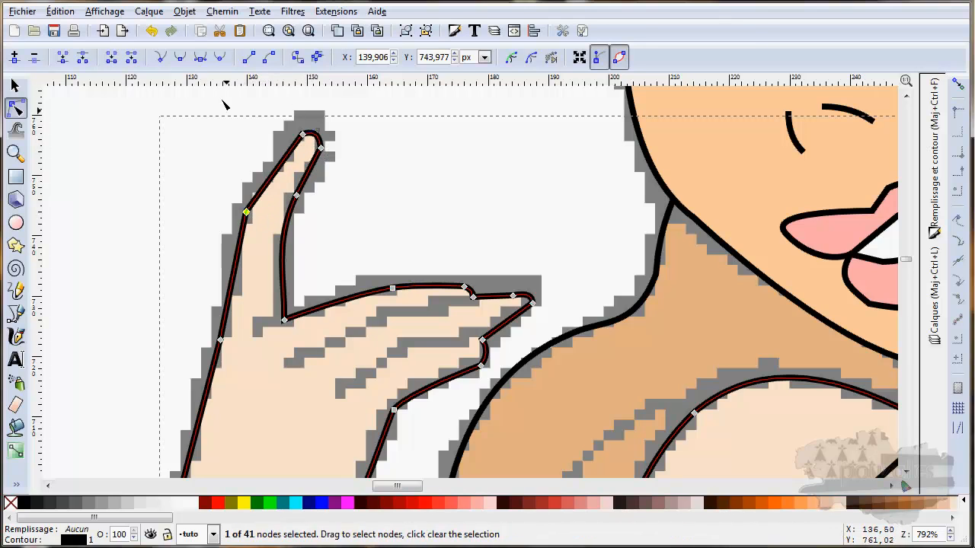
{"action": "left_click", "coordinate": [180, 59]}
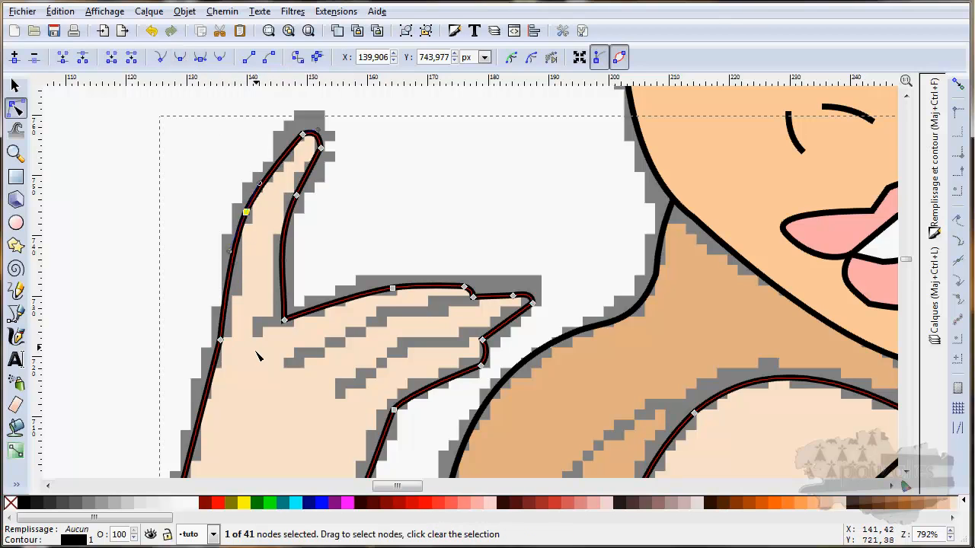
Bend the outer wrist and outer forearm segments of the raised arm and round the bottom of its elbow.
{"action": "left_click_drag", "start_coordinate": [257, 369], "coordinate": [353, 183]}
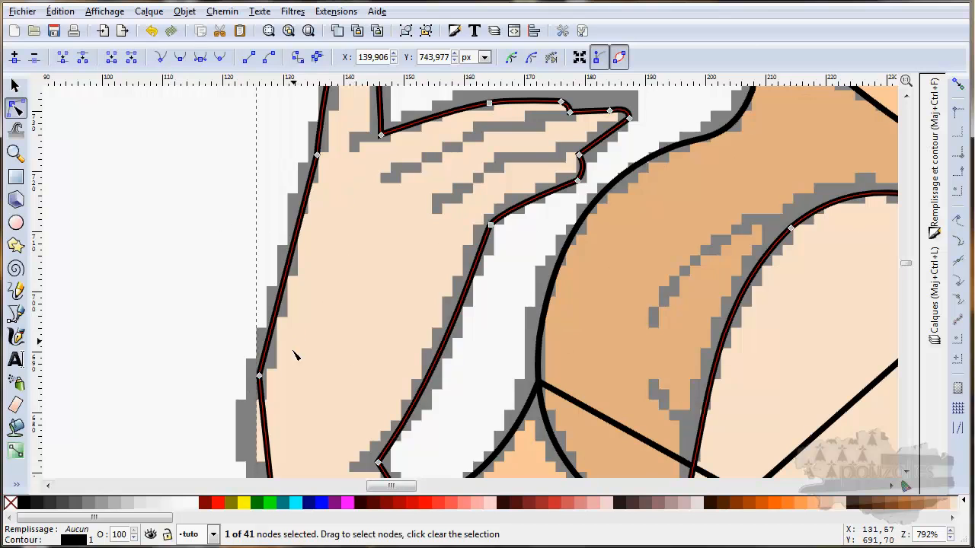
{"action": "left_click_drag", "start_coordinate": [297, 355], "coordinate": [351, 206]}
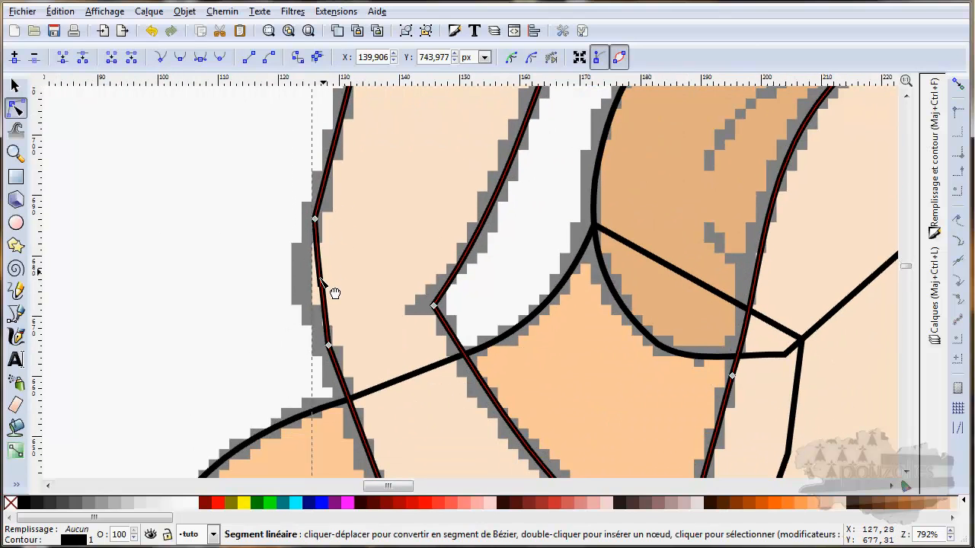
{"action": "left_click_drag", "start_coordinate": [319, 278], "coordinate": [316, 294]}
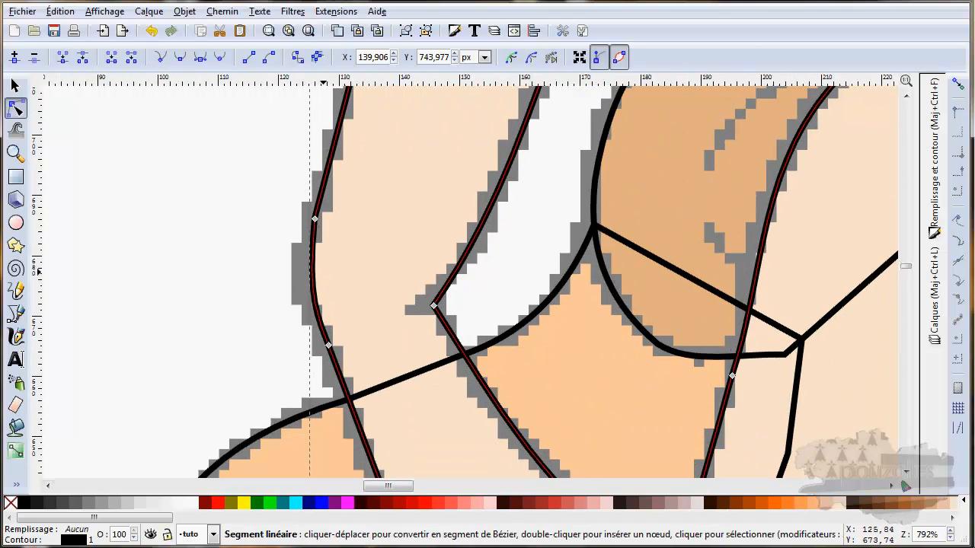
{"action": "left_click_drag", "start_coordinate": [359, 355], "coordinate": [279, 91]}
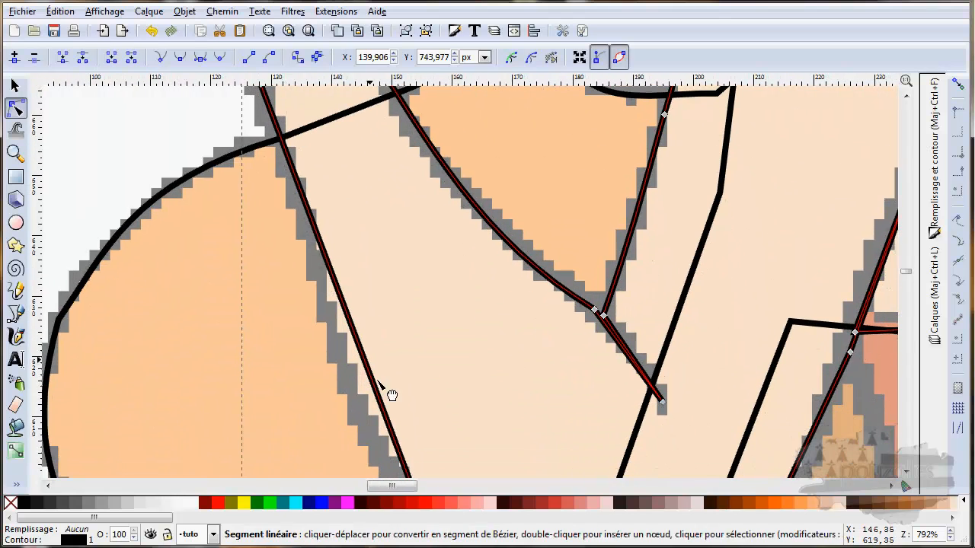
{"action": "left_click_drag", "start_coordinate": [395, 434], "coordinate": [280, 138]}
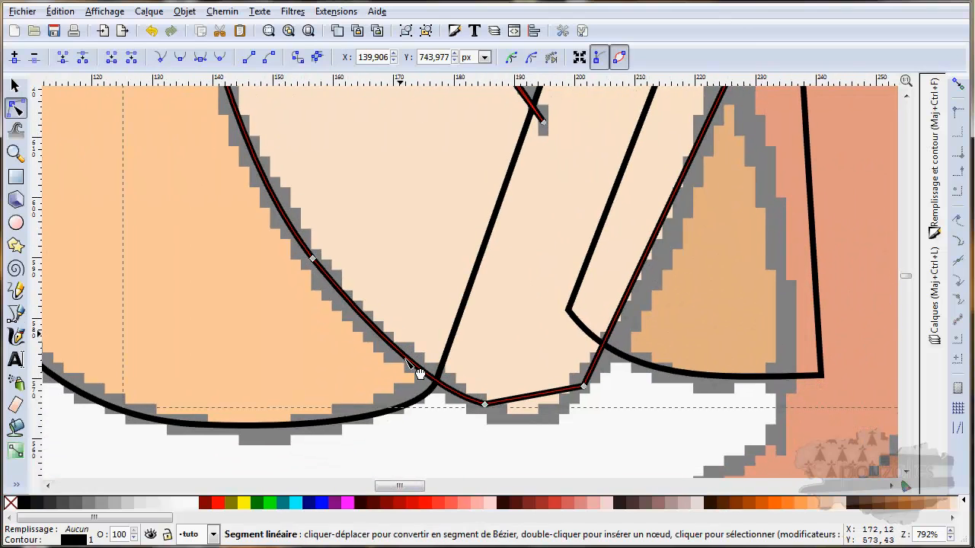
{"action": "mouse_move", "coordinate": [534, 401]}
{"action": "left_mouse_down"}
{"action": "mouse_move", "coordinate": [548, 418]}
{"action": "mouse_move", "coordinate": [564, 407]}
{"action": "mouse_move", "coordinate": [471, 423]}
{"action": "mouse_move", "coordinate": [558, 400]}
{"action": "mouse_move", "coordinate": [531, 410]}
{"action": "mouse_move", "coordinate": [548, 412]}
{"action": "left_mouse_up"}
Curve the underside of the upper arm and both overlapping segments of the armpit crease along the reference line.
{"action": "scroll", "coordinate": [351, 333], "scroll_direction": "right", "scroll_amount": 10}
{"action": "scroll", "coordinate": [351, 333], "scroll_direction": "up", "scroll_amount": 3}
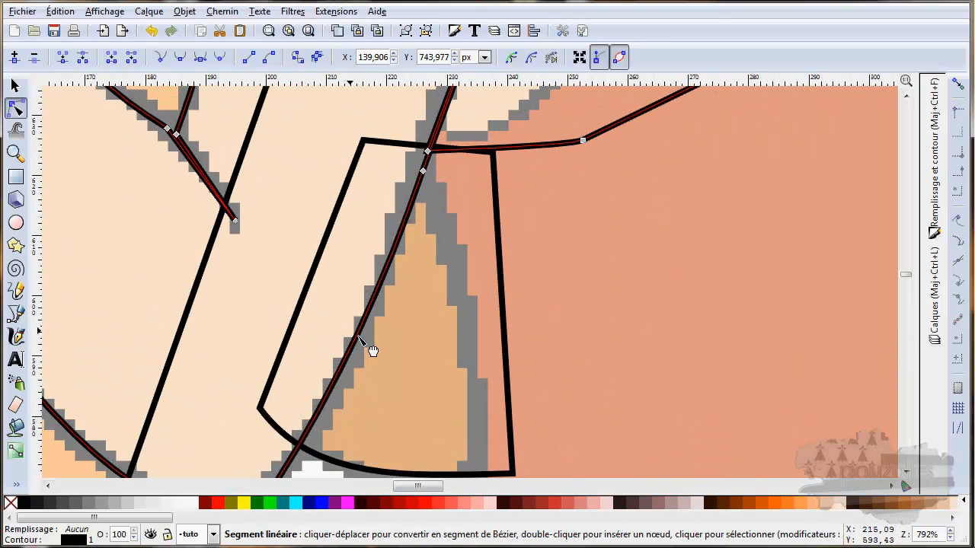
{"action": "scroll", "coordinate": [427, 320], "scroll_direction": "up", "scroll_amount": 4}
{"action": "scroll", "coordinate": [427, 320], "scroll_direction": "right", "scroll_amount": 2}
{"action": "scroll", "coordinate": [401, 395], "scroll_direction": "up", "scroll_amount": 3}
{"action": "scroll", "coordinate": [402, 396], "scroll_direction": "right", "scroll_amount": 1}
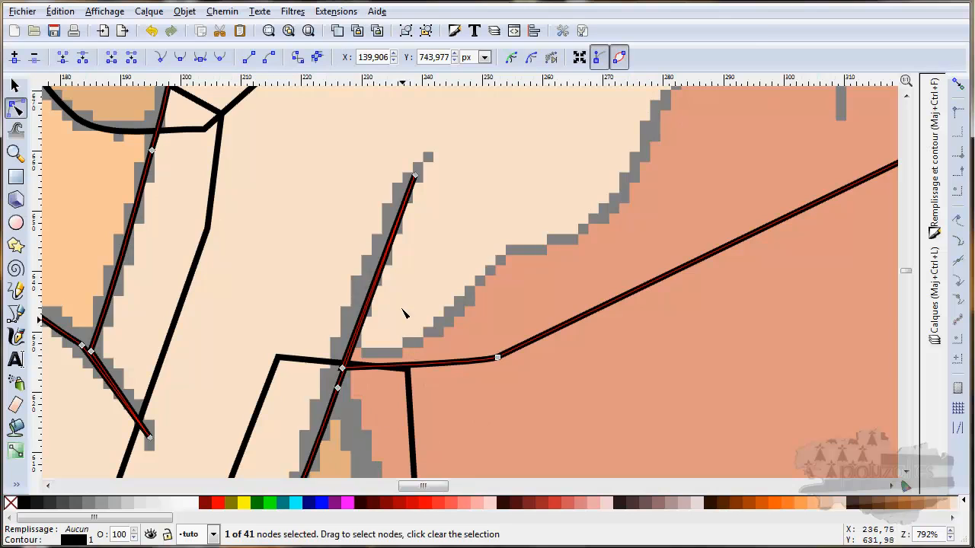
{"action": "mouse_move", "coordinate": [374, 281]}
{"action": "left_mouse_down"}
{"action": "mouse_move", "coordinate": [364, 275]}
{"action": "mouse_move", "coordinate": [371, 285]}
{"action": "left_mouse_up"}
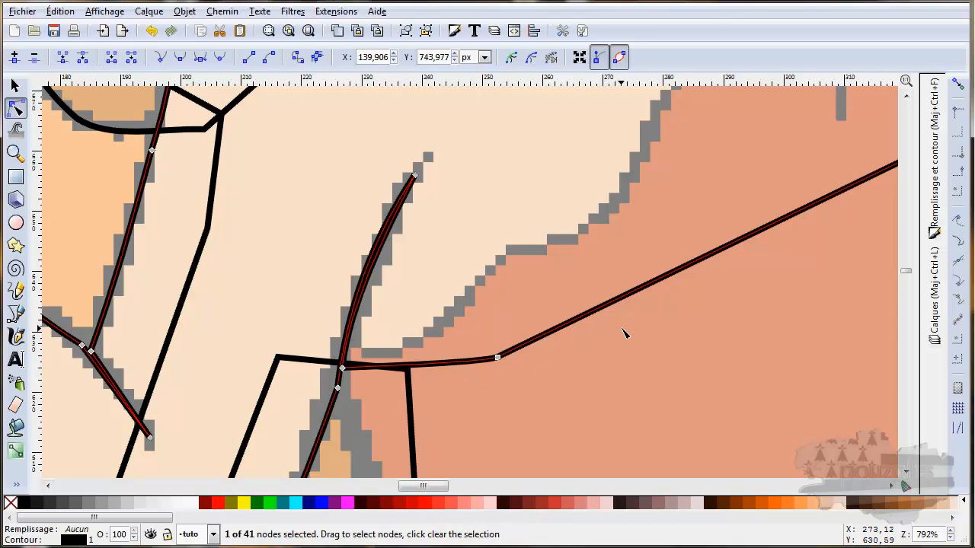
Make the two middle nodes on the underside of the outstretched arm smooth so the edge follows the reference line.
{"action": "scroll", "coordinate": [624, 333], "scroll_direction": "down", "scroll_amount": 3, "text": "ctrl"}
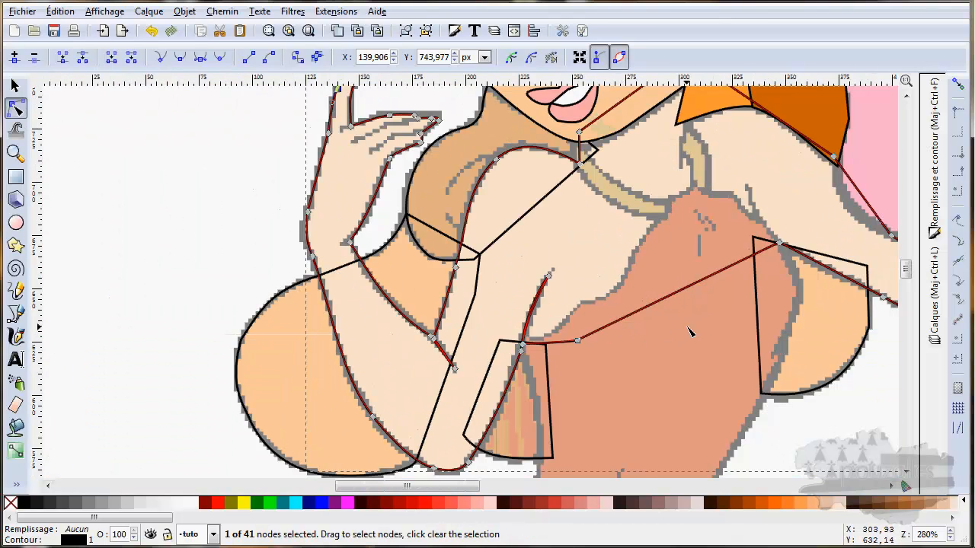
{"action": "scroll", "coordinate": [689, 331], "scroll_direction": "right", "scroll_amount": 10}
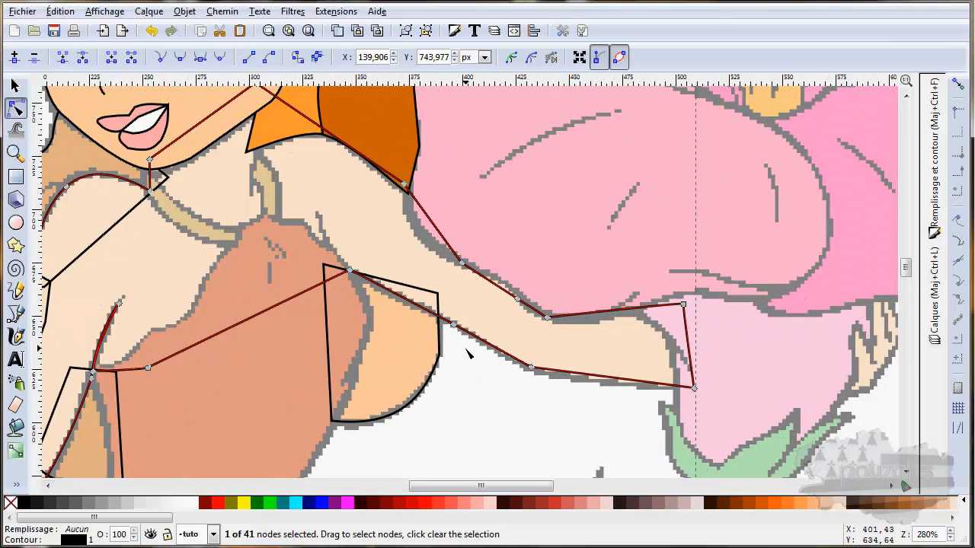
{"action": "scroll", "coordinate": [467, 352], "scroll_direction": "up", "scroll_amount": 1}
{"action": "scroll", "coordinate": [472, 370], "scroll_direction": "up", "scroll_amount": 1, "text": "ctrl"}
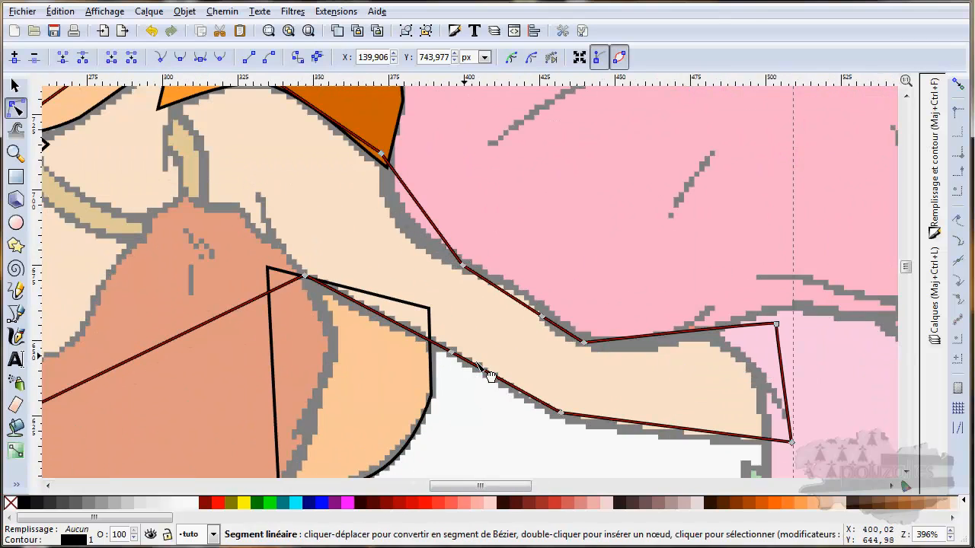
{"action": "left_click", "coordinate": [451, 353]}
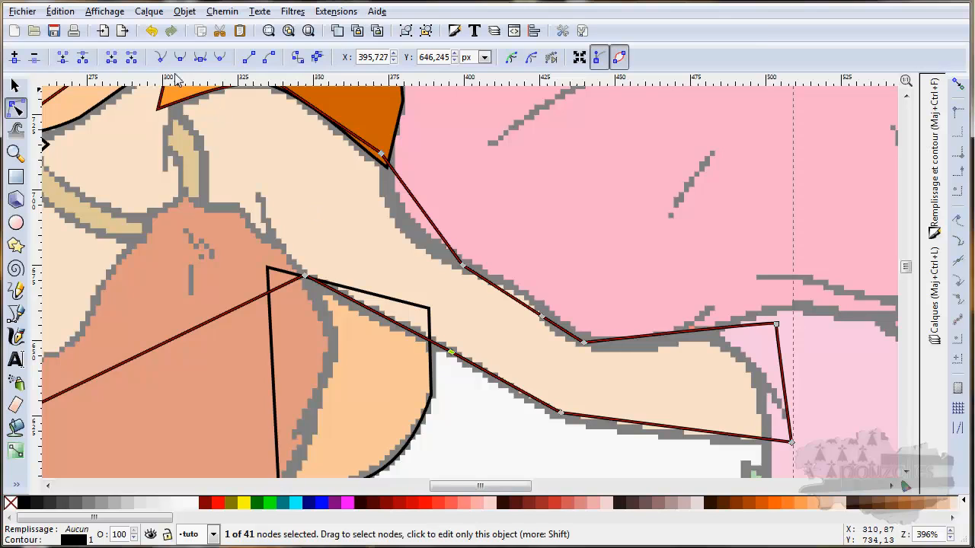
{"action": "left_click", "coordinate": [561, 413]}
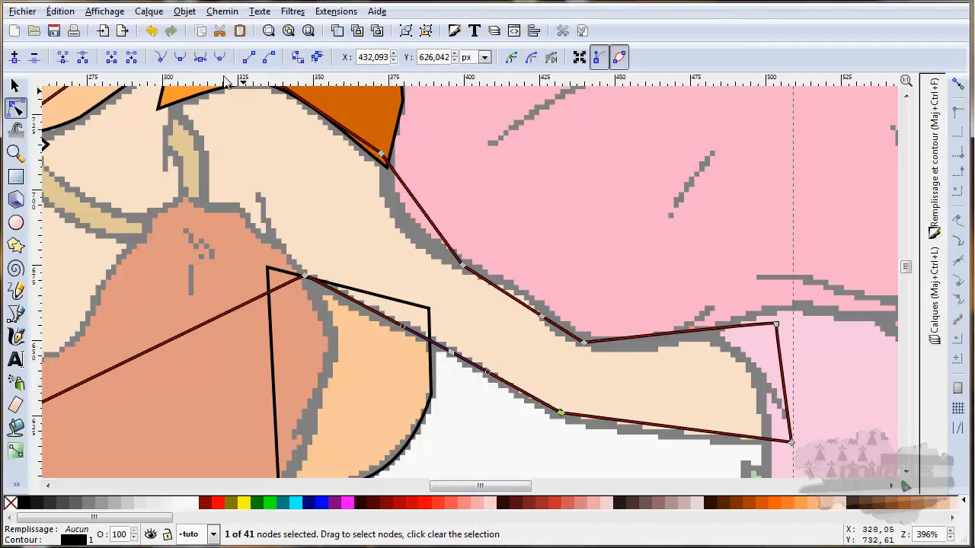
{"action": "left_click", "coordinate": [181, 57]}
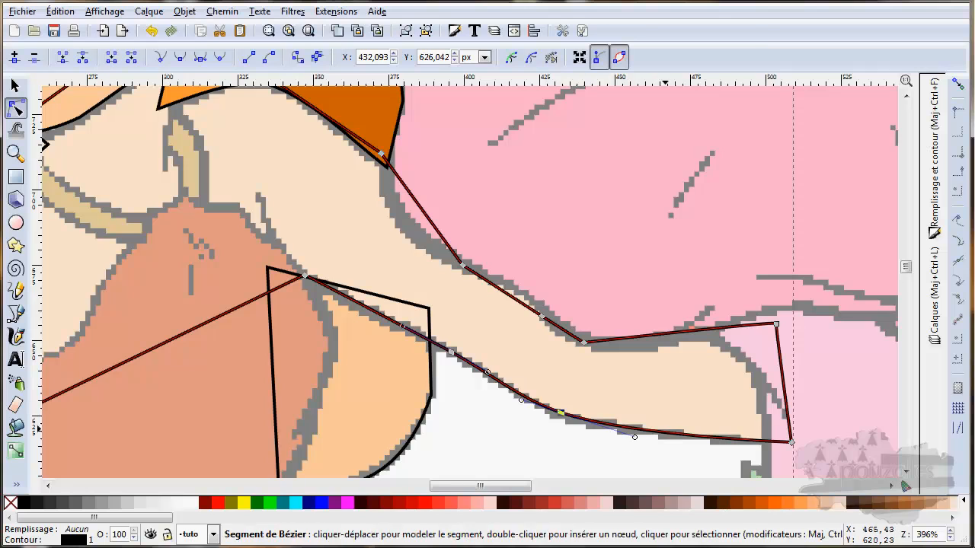
Curve the upper edge of the outstretched arm along the reference, from the wrist up to the shoulder at the hair.
{"action": "left_click_drag", "start_coordinate": [670, 342], "coordinate": [696, 361]}
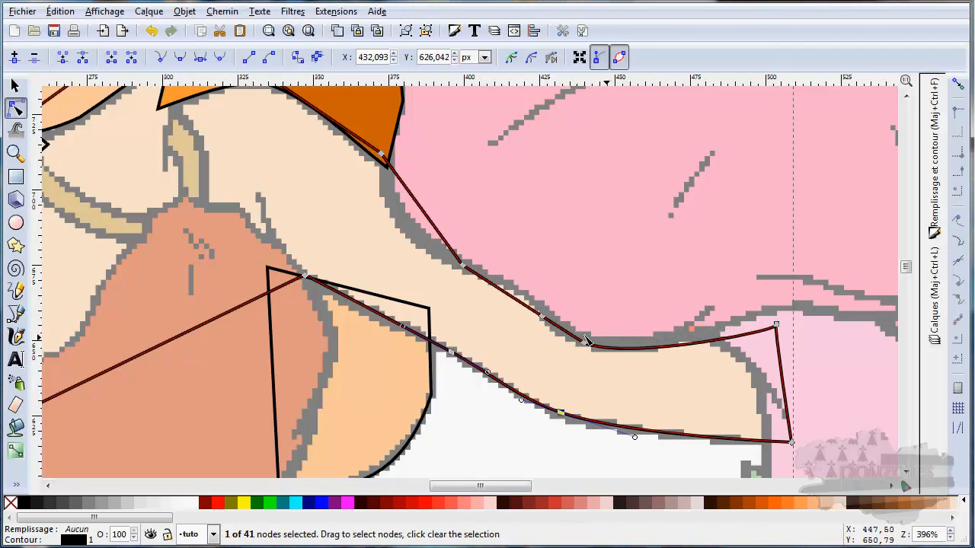
{"action": "left_click_drag", "start_coordinate": [570, 342], "coordinate": [569, 346]}
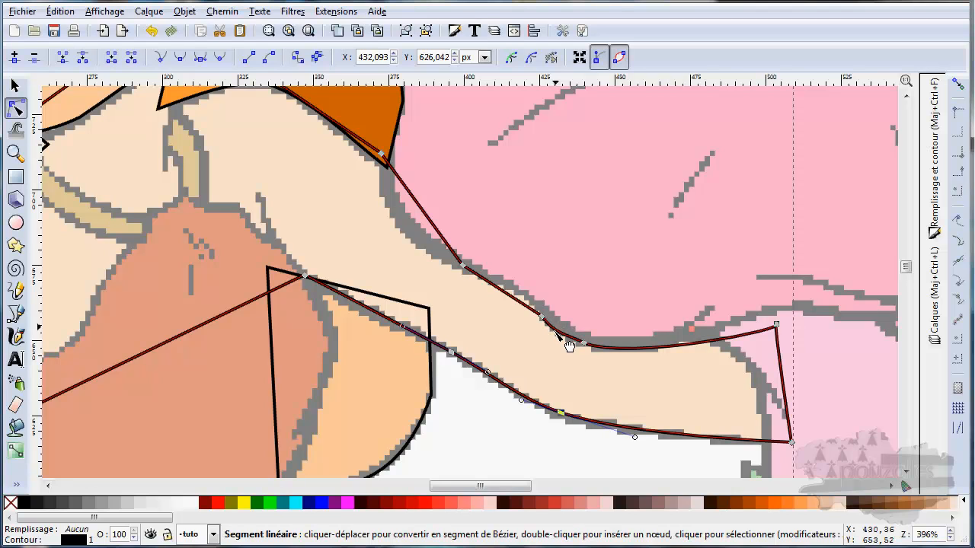
{"action": "left_click_drag", "start_coordinate": [521, 304], "coordinate": [524, 299]}
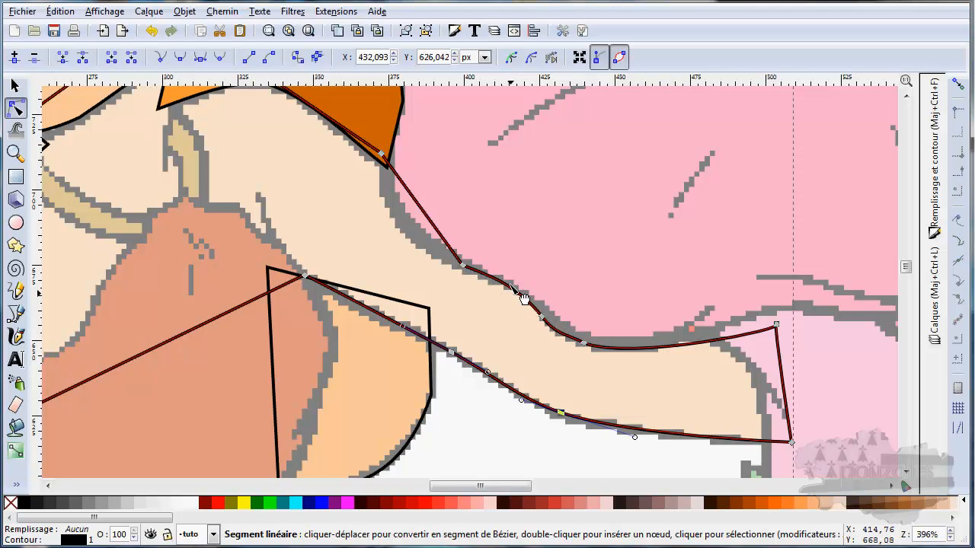
{"action": "left_click_drag", "start_coordinate": [435, 224], "coordinate": [395, 218]}
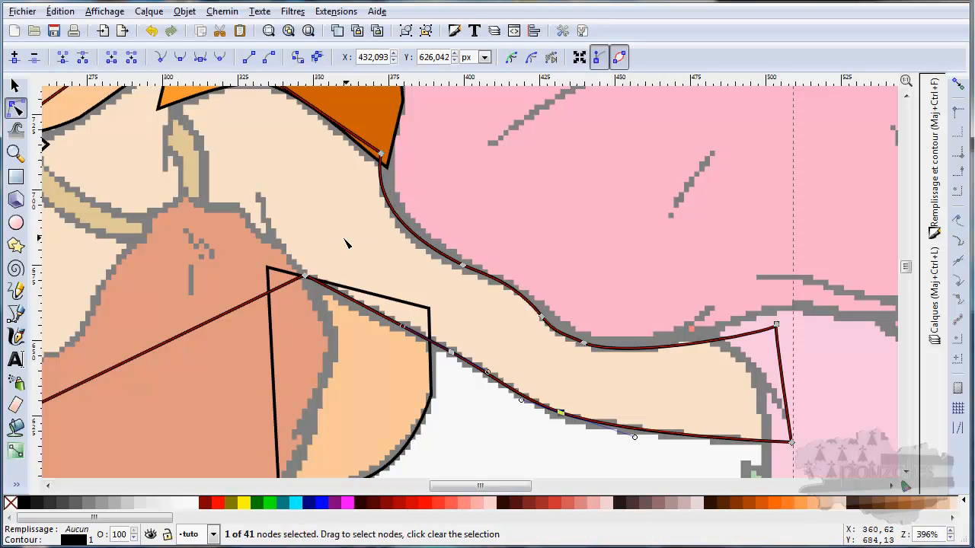
Send the body outline to the bottom of the stack, followed by the rounded hair shape behind the raised arm's shoulder.
{"action": "scroll", "coordinate": [362, 246], "scroll_direction": "down", "scroll_amount": 1}
{"action": "scroll", "coordinate": [382, 257], "scroll_direction": "down", "scroll_amount": 3}
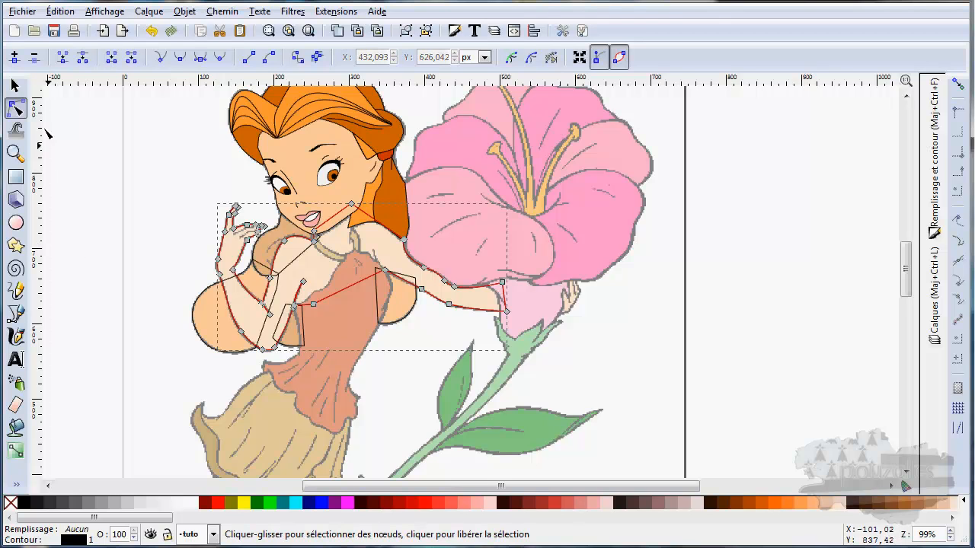
{"action": "left_click", "coordinate": [15, 86]}
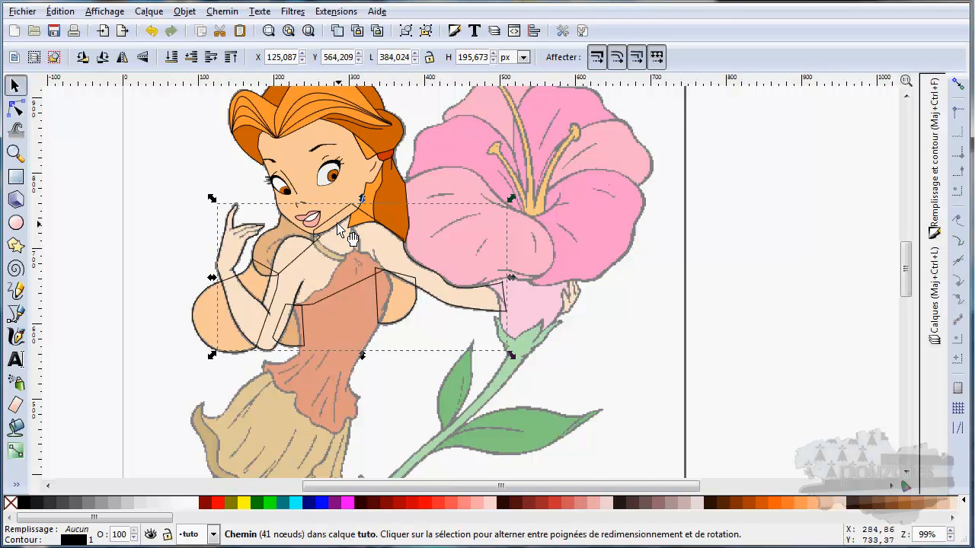
{"action": "scroll", "coordinate": [339, 221], "scroll_direction": "down", "scroll_amount": 1}
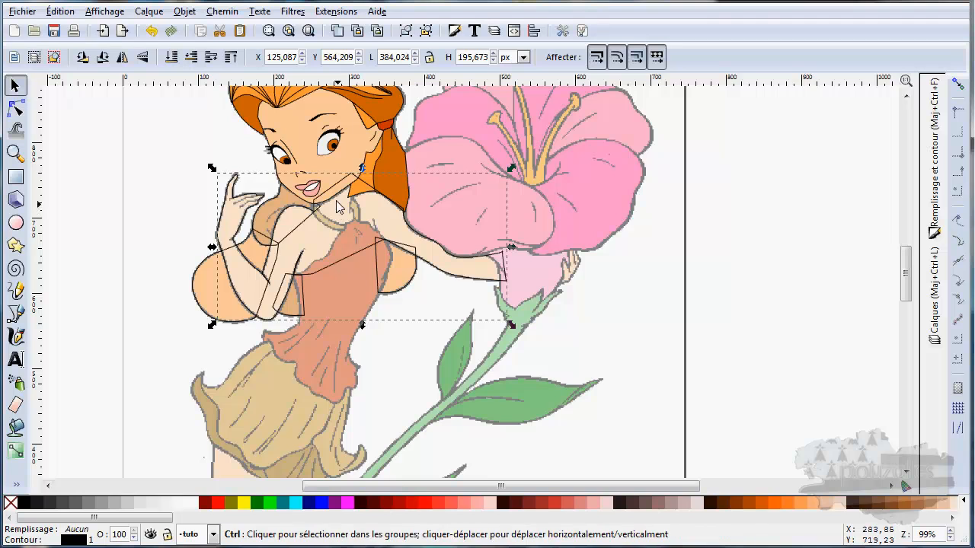
{"action": "scroll", "coordinate": [337, 192], "scroll_direction": "up", "scroll_amount": 2}
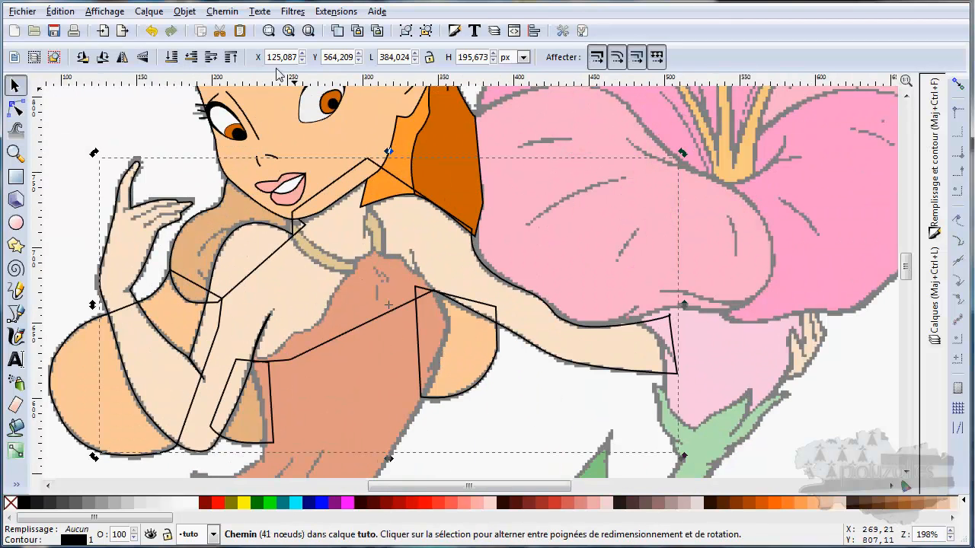
{"action": "left_click", "coordinate": [172, 58]}
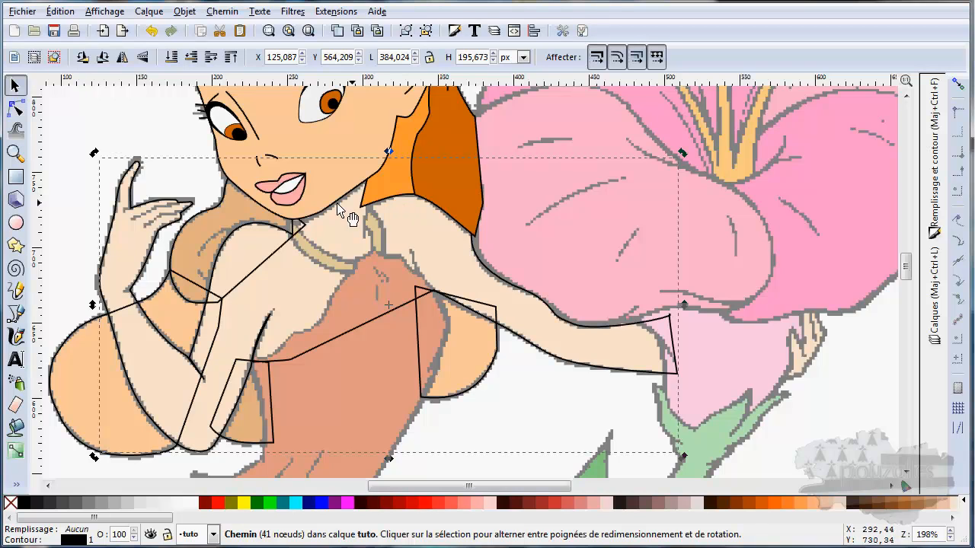
{"action": "left_click", "coordinate": [215, 214]}
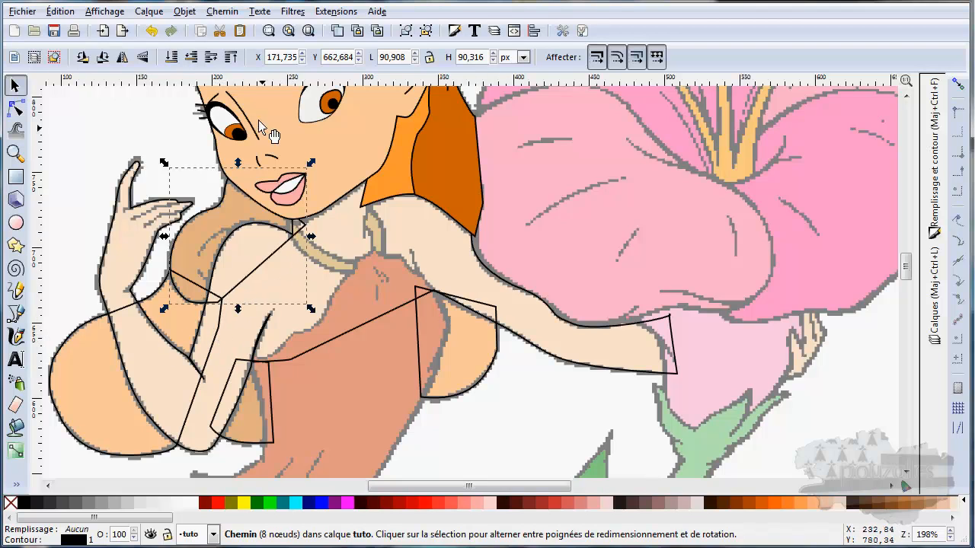
{"action": "left_click", "coordinate": [174, 65]}
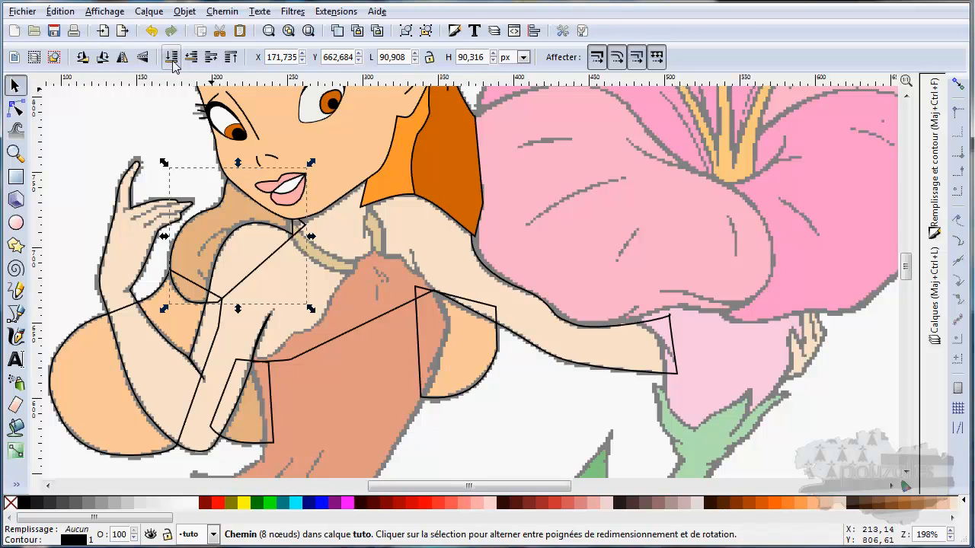
Raise the body outline to the top of the stack and lower it again level by level.
{"action": "left_click", "coordinate": [252, 230]}
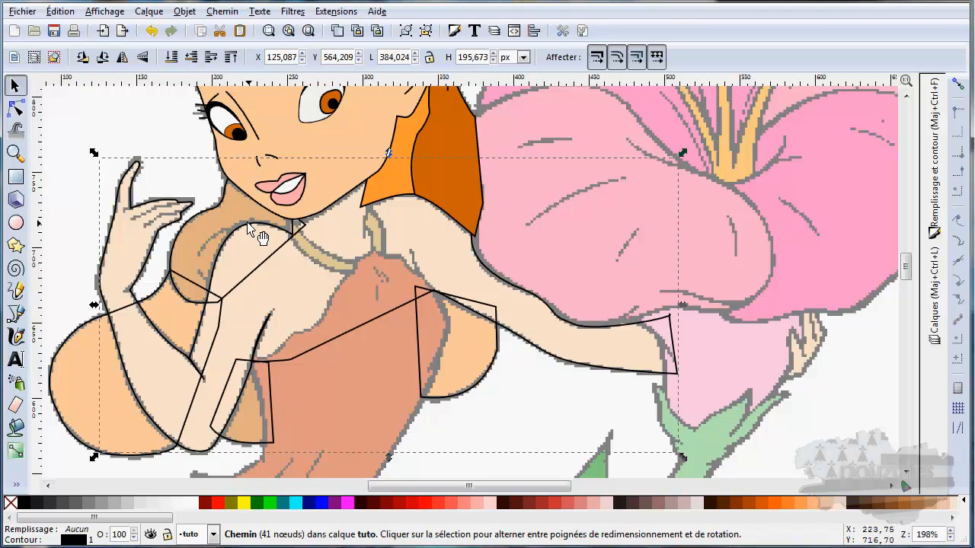
{"action": "left_click", "coordinate": [231, 57]}
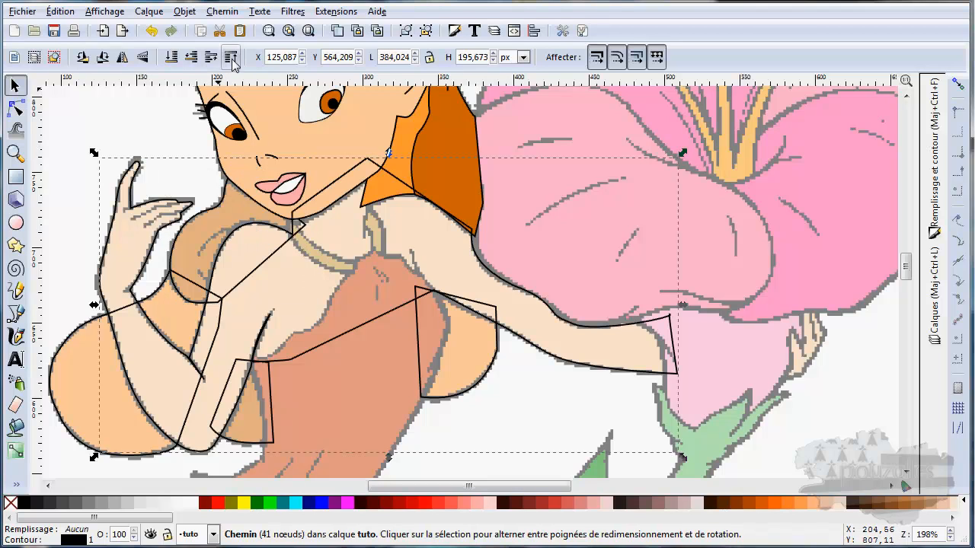
{"action": "left_click", "coordinate": [191, 59]}
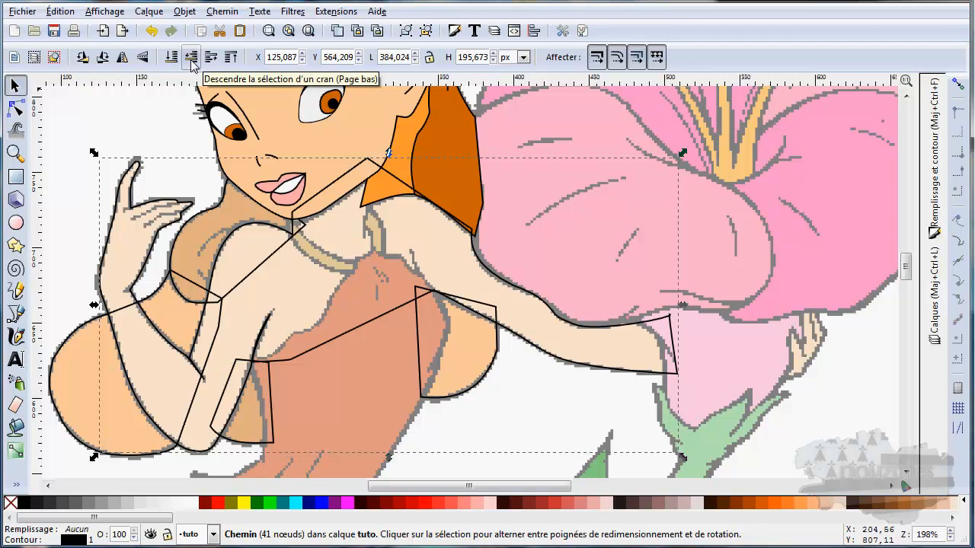
{"action": "left_click", "coordinate": [191, 60]}
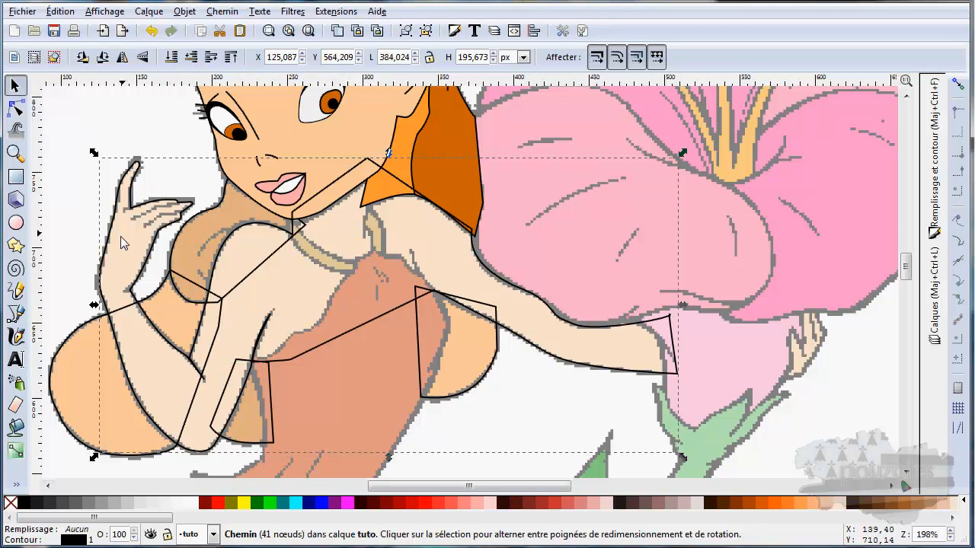
Fill the body shape with the skin colour #ffcc99 sampled from the face.
{"action": "left_click", "coordinate": [16, 483]}
{"action": "left_click", "coordinate": [62, 484]}
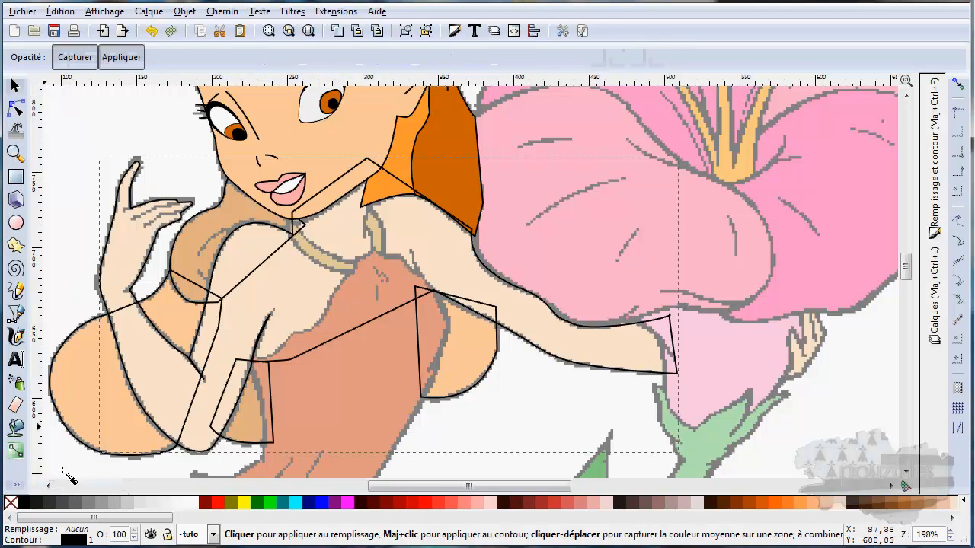
{"action": "left_click", "coordinate": [335, 140]}
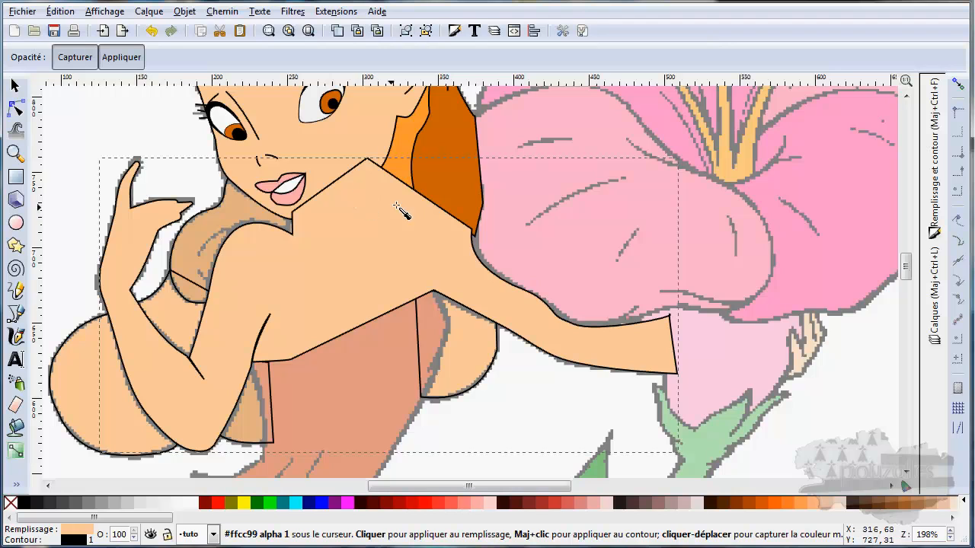
Lower the filled body shape level by level until it sits behind the face.
{"action": "left_click", "coordinate": [15, 87]}
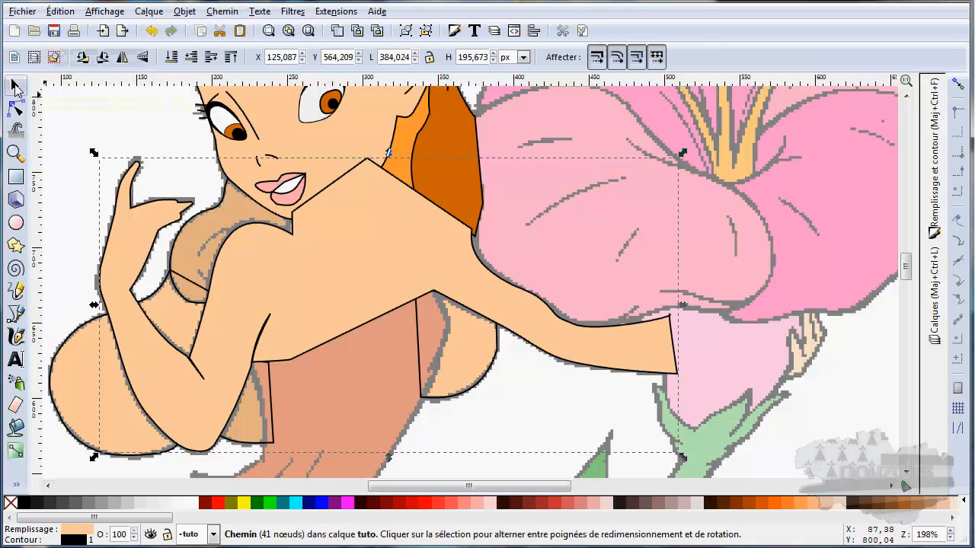
{"action": "left_click", "coordinate": [191, 58]}
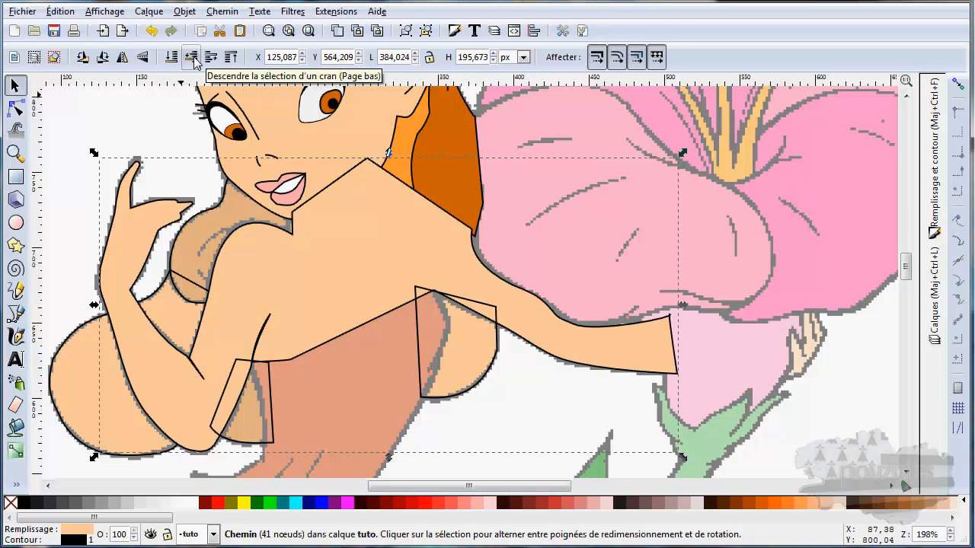
{"action": "left_click", "coordinate": [192, 58]}
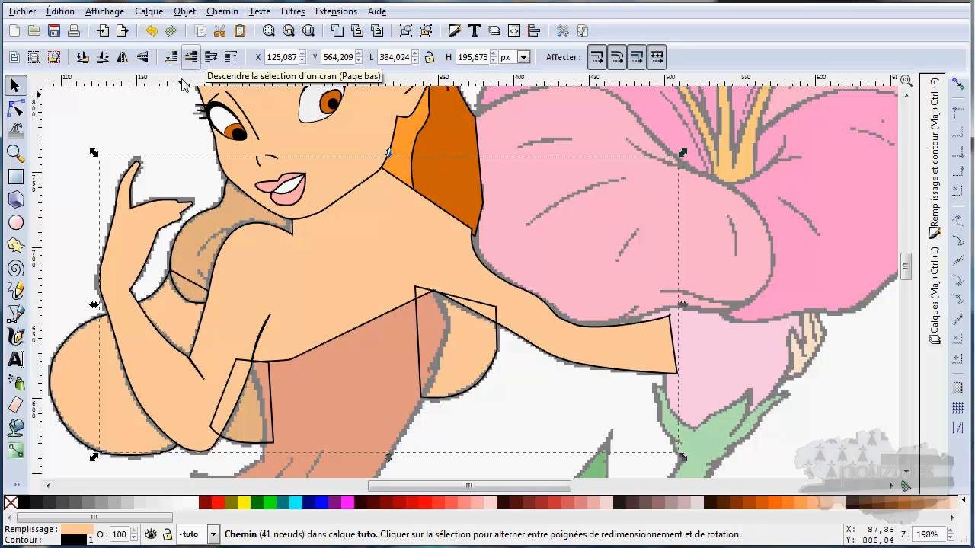
Lower the two small hair shapes on either side of the torso so they sit behind the body.
{"action": "left_click", "coordinate": [271, 385]}
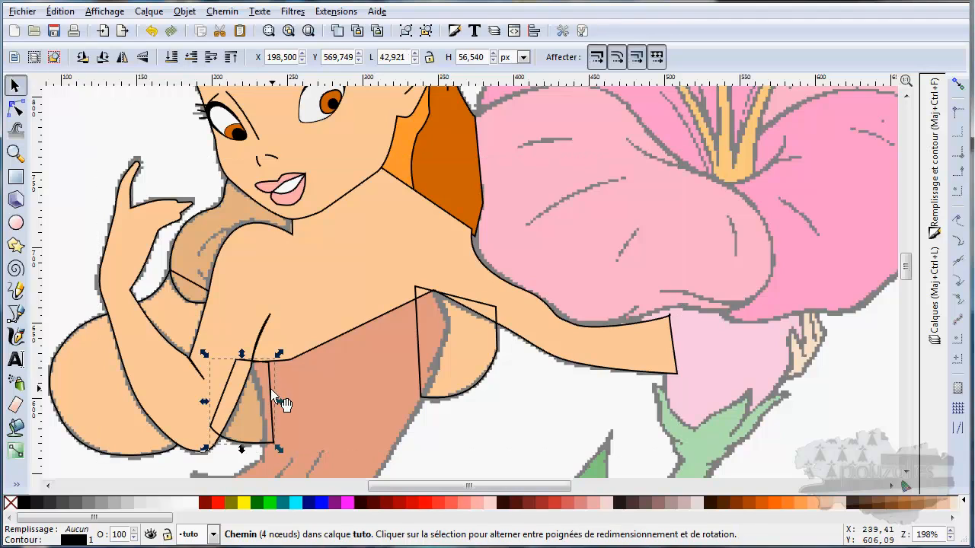
{"action": "left_click", "coordinate": [192, 59]}
{"action": "left_click", "coordinate": [469, 301]}
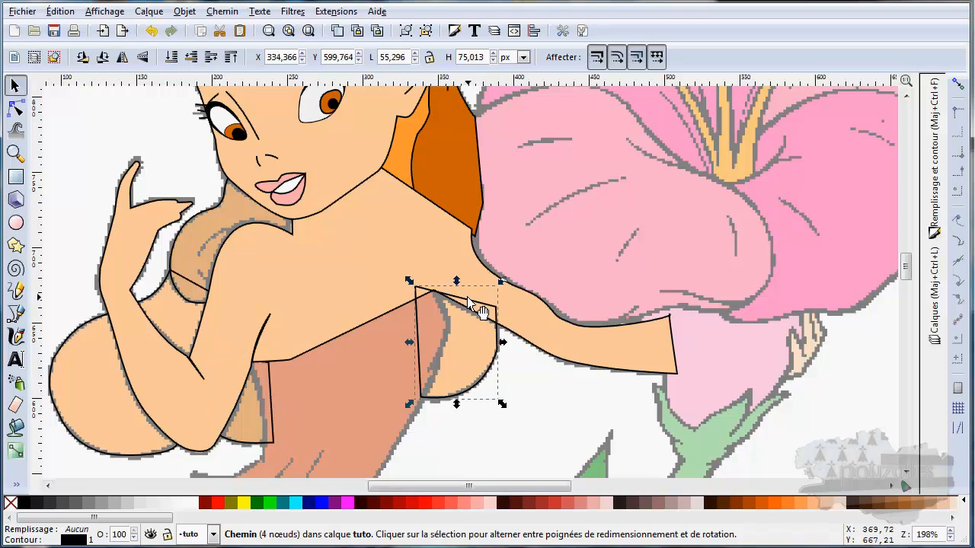
{"action": "left_click", "coordinate": [192, 59]}
Remove the fill from the body shape, leaving only its outline over the reference.
{"action": "scroll", "coordinate": [374, 310], "scroll_direction": "down", "scroll_amount": 2}
{"action": "scroll", "coordinate": [373, 310], "scroll_direction": "down", "scroll_amount": 1}
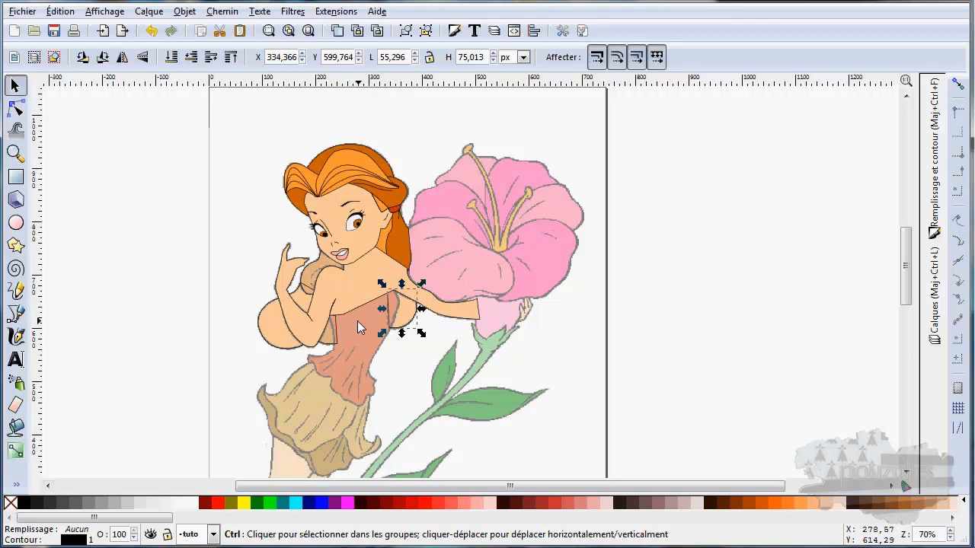
{"action": "scroll", "coordinate": [357, 320], "scroll_direction": "up", "scroll_amount": 2}
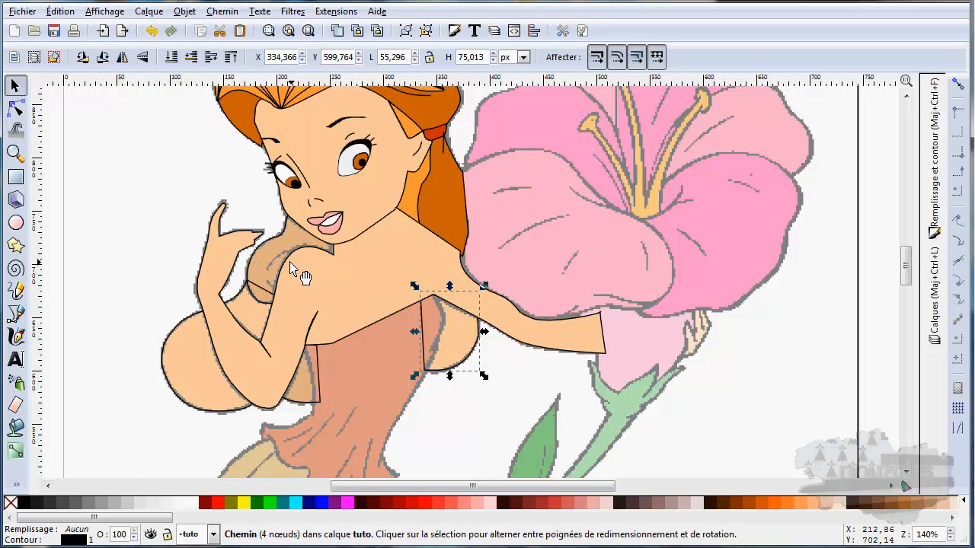
{"action": "left_click", "coordinate": [305, 276]}
{"action": "left_click", "coordinate": [88, 531]}
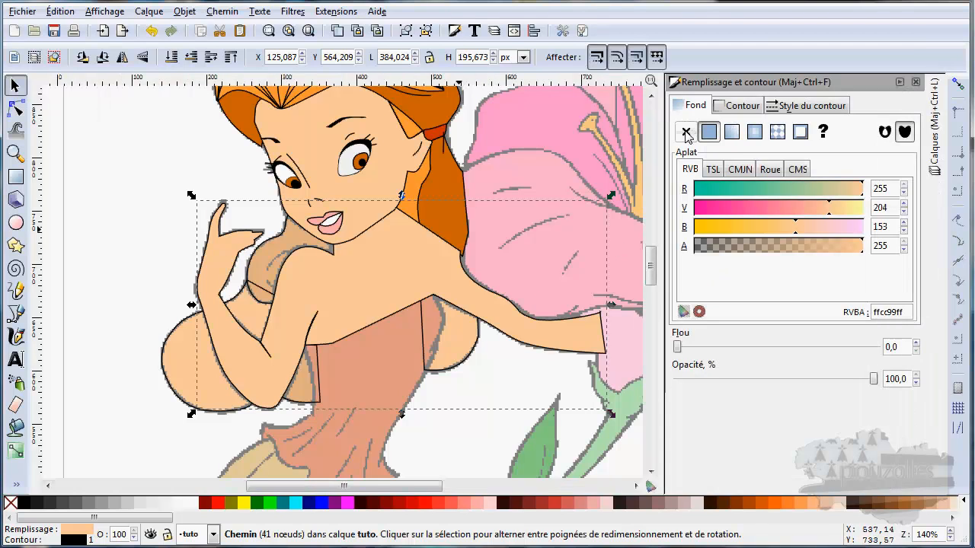
{"action": "left_click", "coordinate": [686, 131]}
{"action": "left_click", "coordinate": [902, 81]}
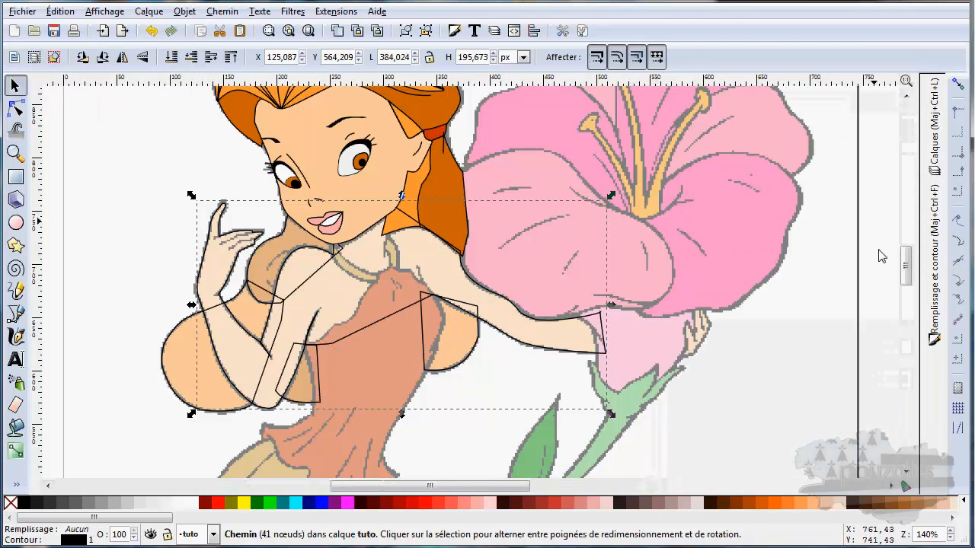
Show the layer list and make the tuto layer the current one, keeping its name.
{"action": "left_click", "coordinate": [934, 263]}
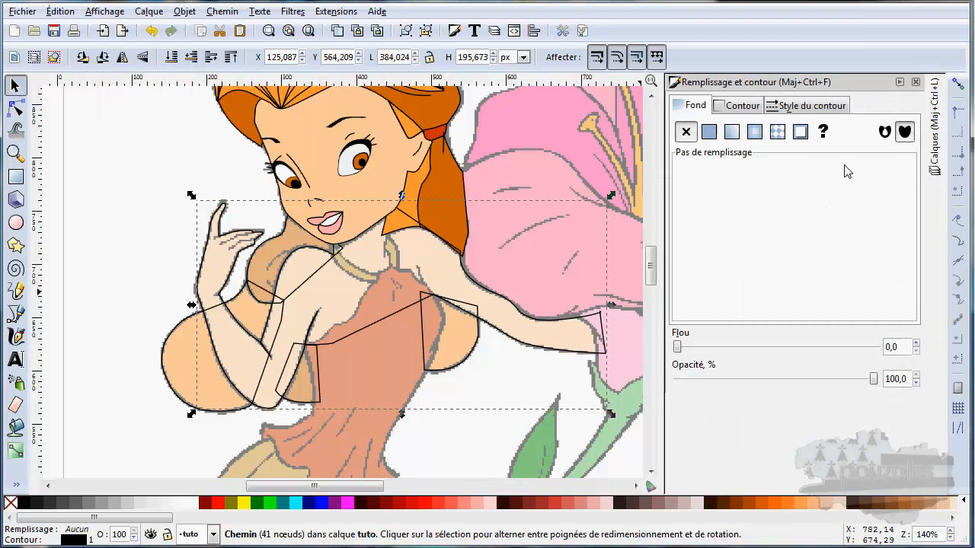
{"action": "left_click", "coordinate": [900, 82]}
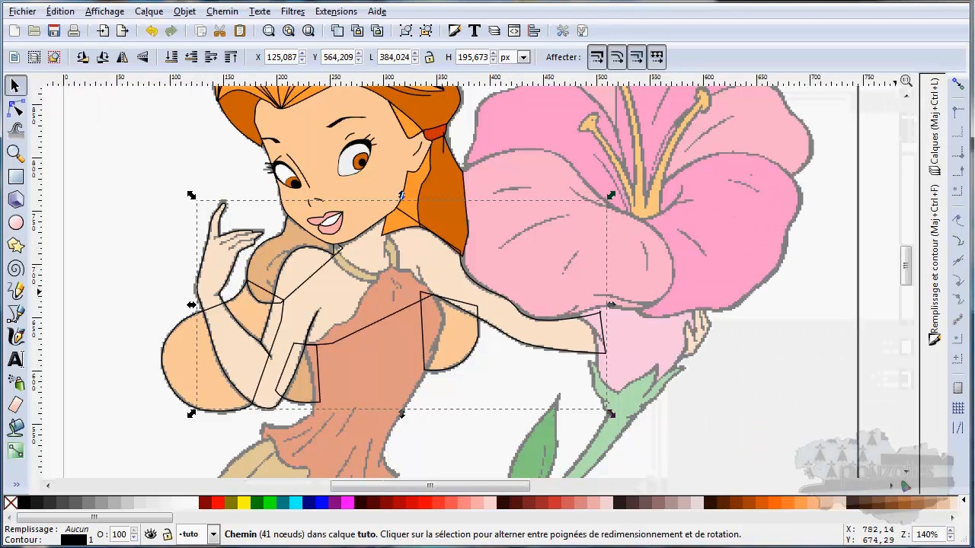
{"action": "left_click", "coordinate": [933, 122]}
{"action": "left_click", "coordinate": [853, 109]}
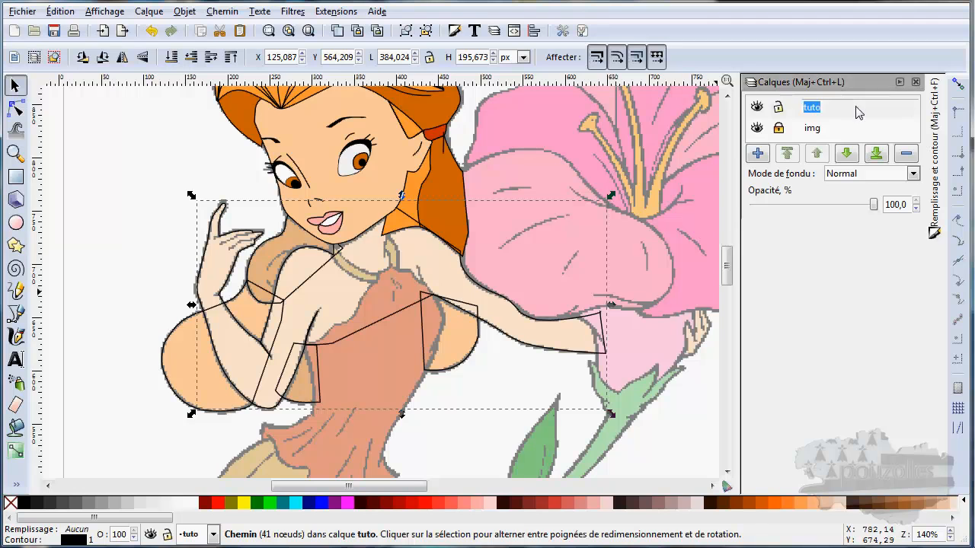
{"action": "left_click", "coordinate": [834, 107]}
{"action": "key", "text": "Return"}
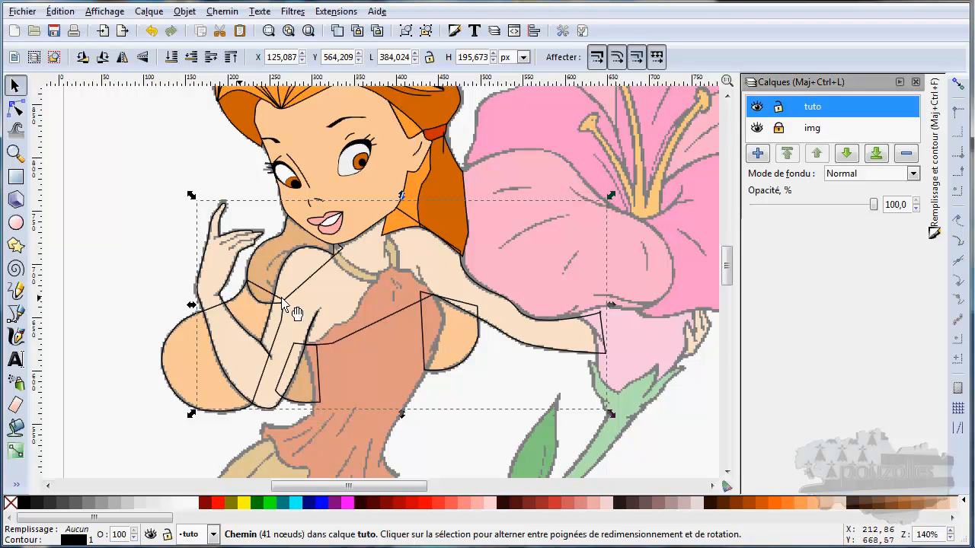
Draw a short straight crease line into the palm from the corner between the raised index finger and the other fingers.
{"action": "scroll", "coordinate": [227, 251], "scroll_direction": "up", "scroll_amount": 4, "text": "ctrl"}
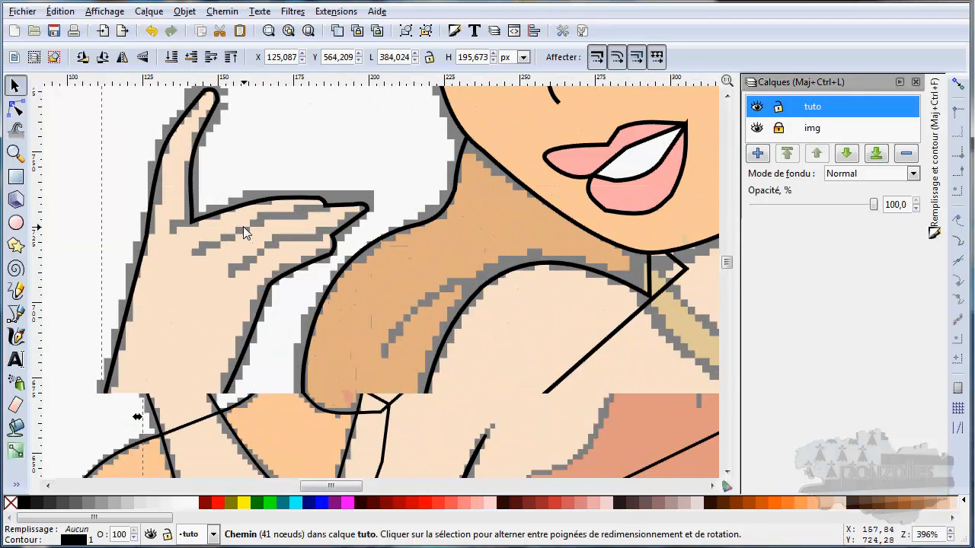
{"action": "left_click", "coordinate": [16, 314]}
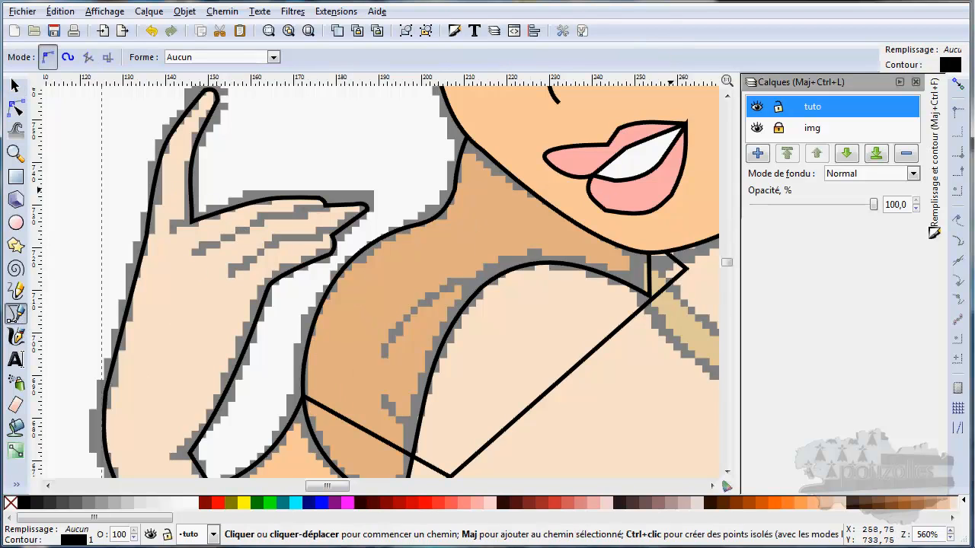
{"action": "left_click", "coordinate": [193, 222]}
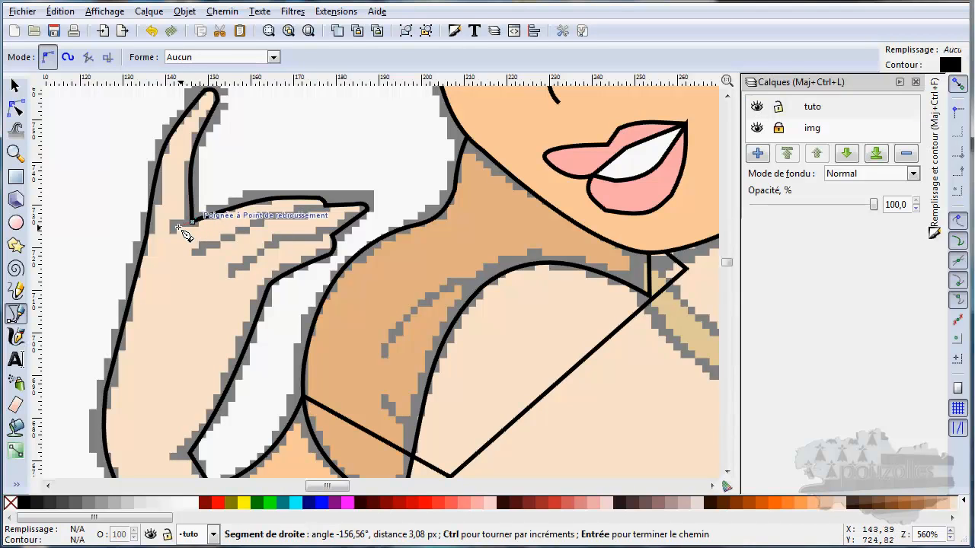
{"action": "left_click", "coordinate": [174, 235]}
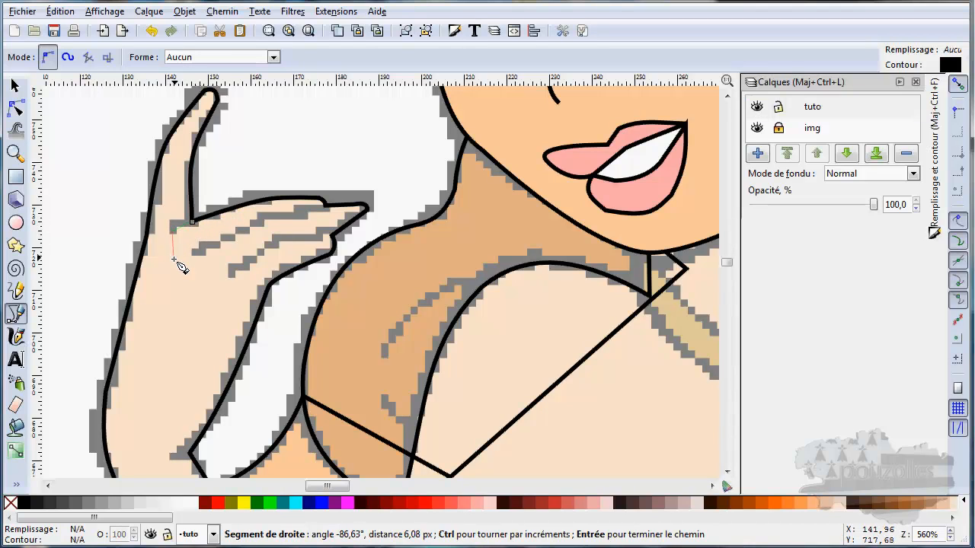
{"action": "key", "text": "Return"}
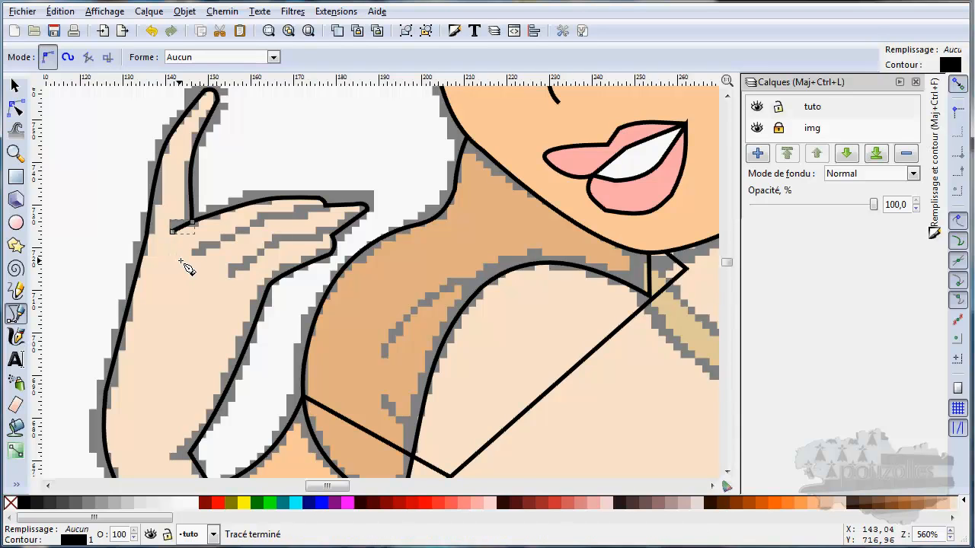
Draw two straight lines separating the horizontal fingers, from the notches between the fingertips towards the palm.
{"action": "left_click", "coordinate": [327, 206]}
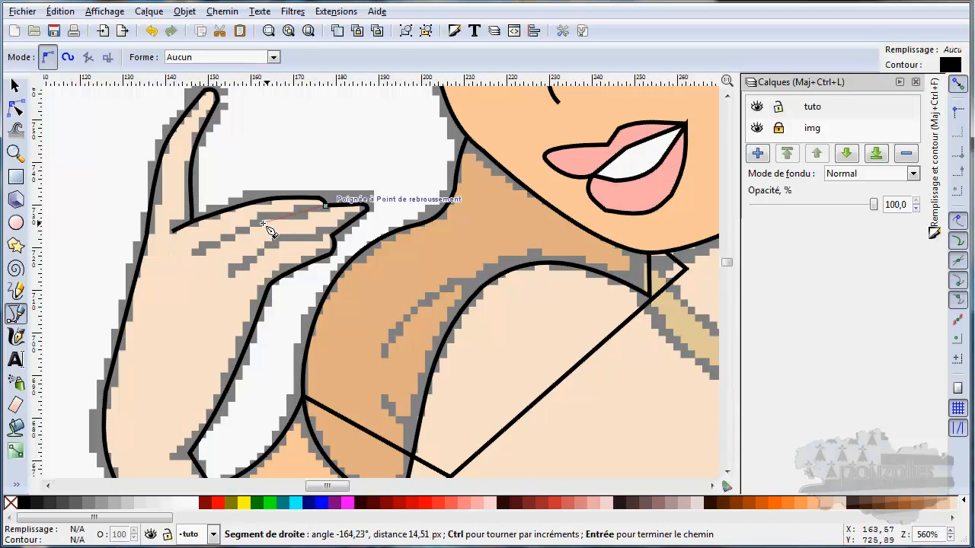
{"action": "left_click", "coordinate": [195, 250]}
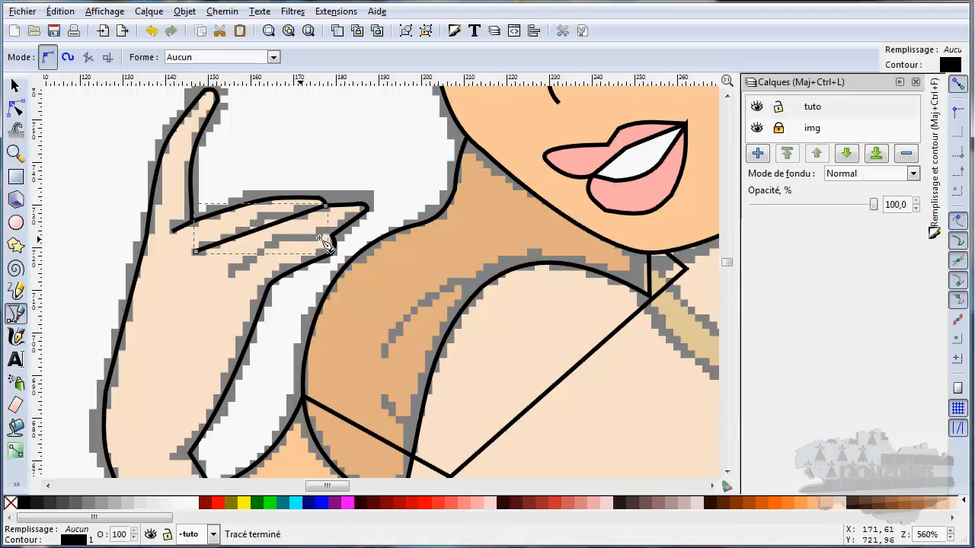
{"action": "left_click", "coordinate": [232, 273]}
{"action": "key", "text": "Return"}
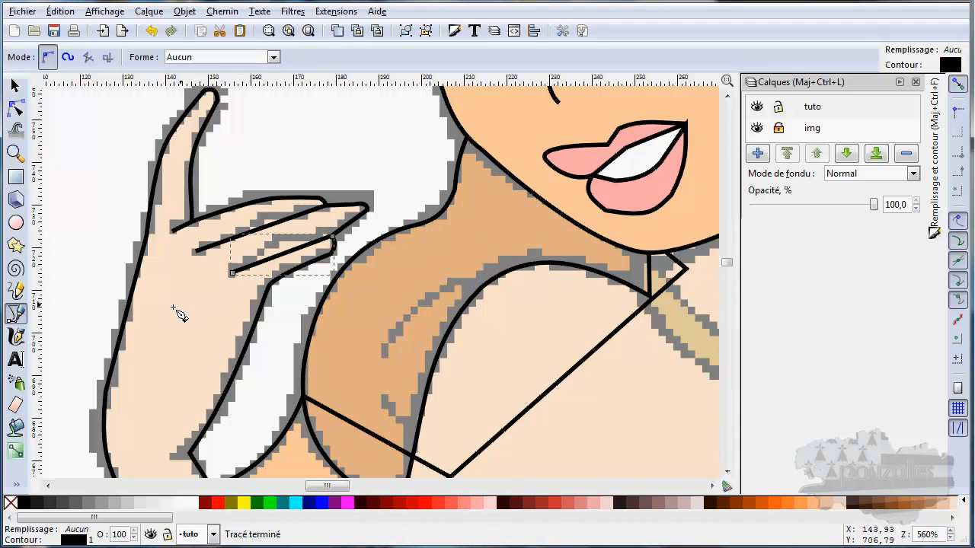
Bend the two straight finger lines upwards into arcs that follow the finger creases in the reference.
{"action": "left_click", "coordinate": [17, 110]}
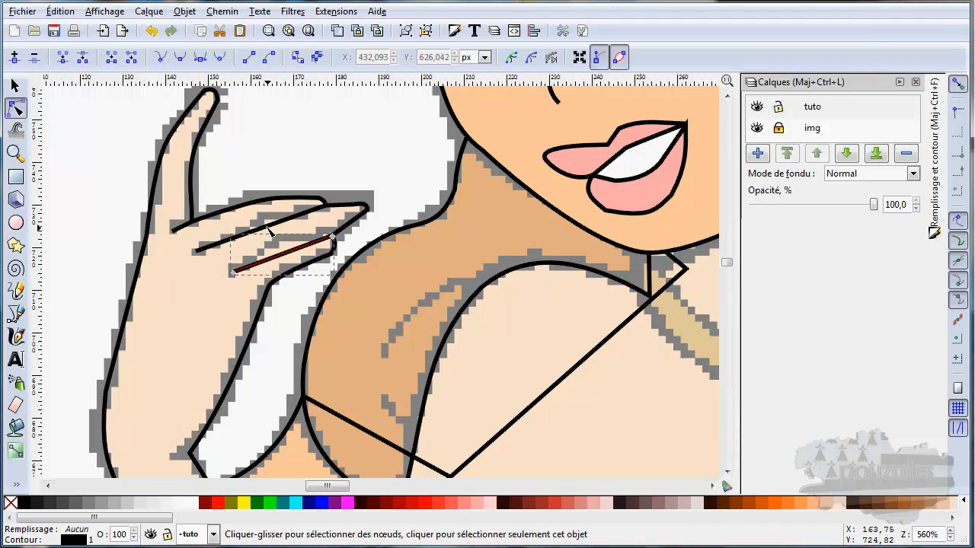
{"action": "left_click_drag", "start_coordinate": [297, 265], "coordinate": [295, 260]}
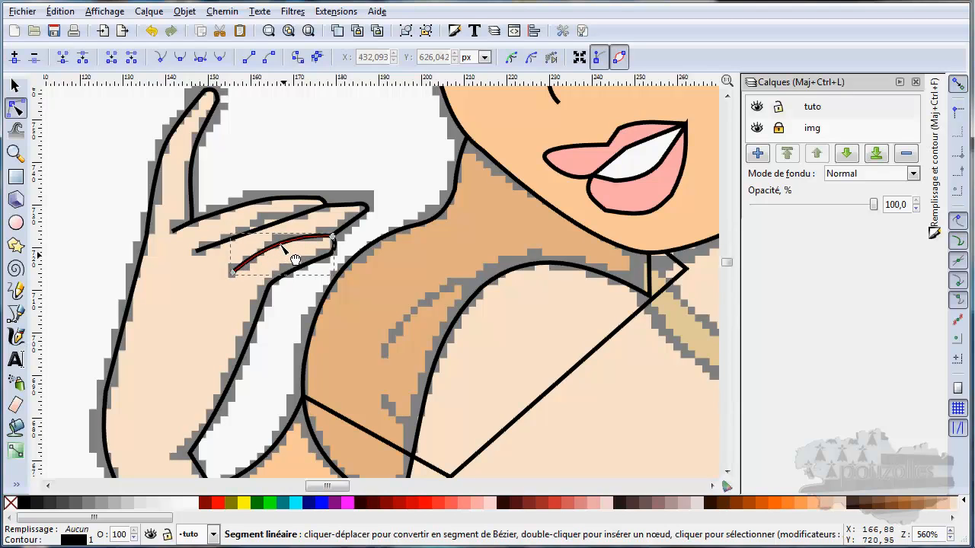
{"action": "left_click", "coordinate": [272, 229]}
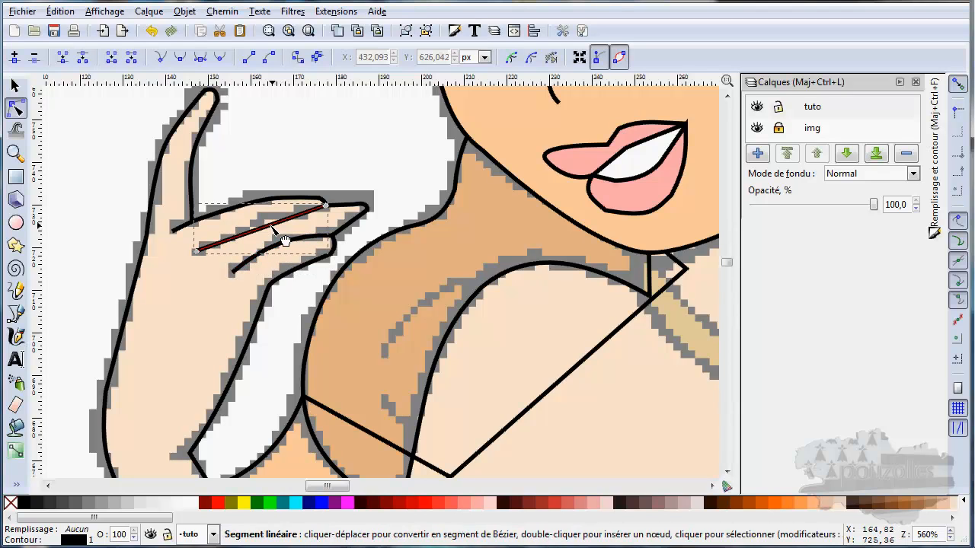
{"action": "left_click_drag", "start_coordinate": [281, 241], "coordinate": [282, 234]}
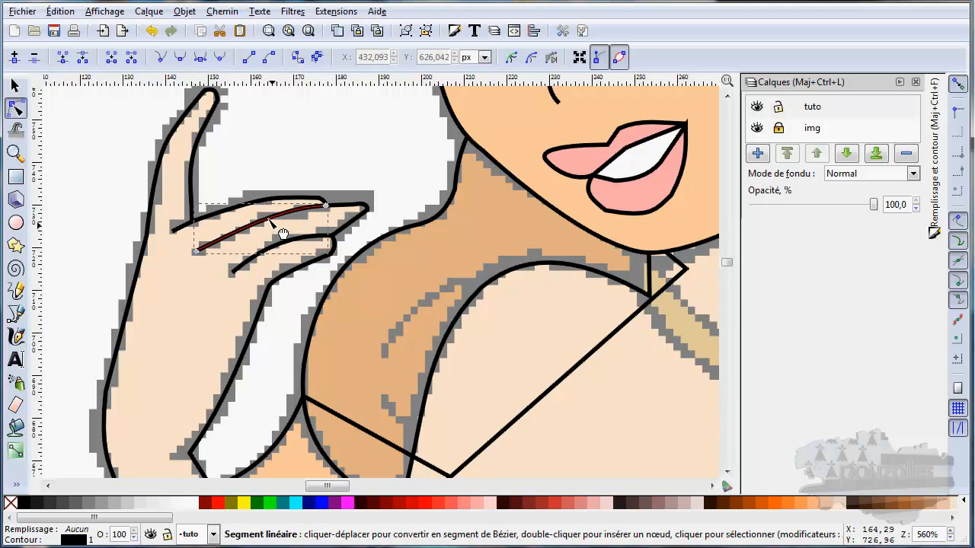
Shift the outline node on the underside of the longest horizontal fingertip slightly down and inwards.
{"action": "left_click", "coordinate": [366, 213]}
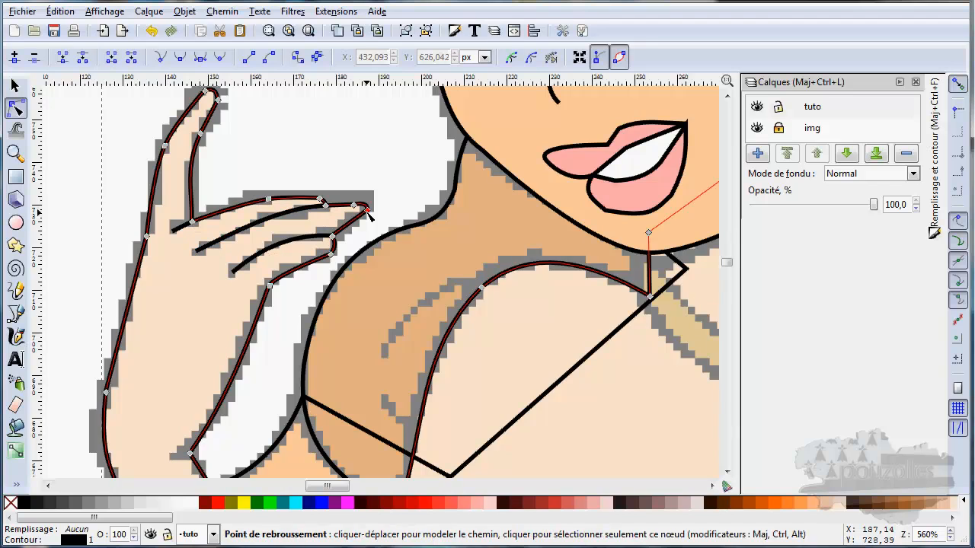
{"action": "left_click_drag", "start_coordinate": [366, 212], "coordinate": [365, 220]}
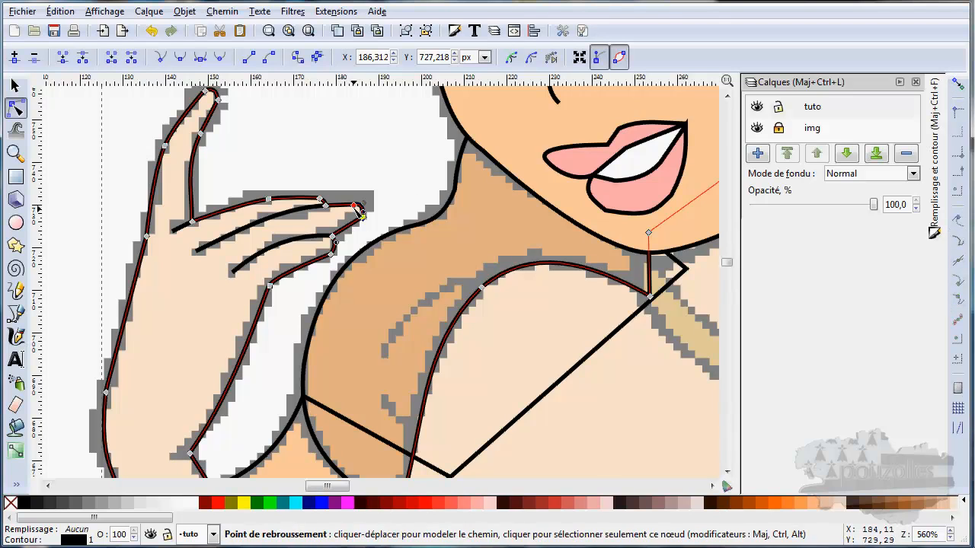
{"action": "left_click", "coordinate": [363, 216]}
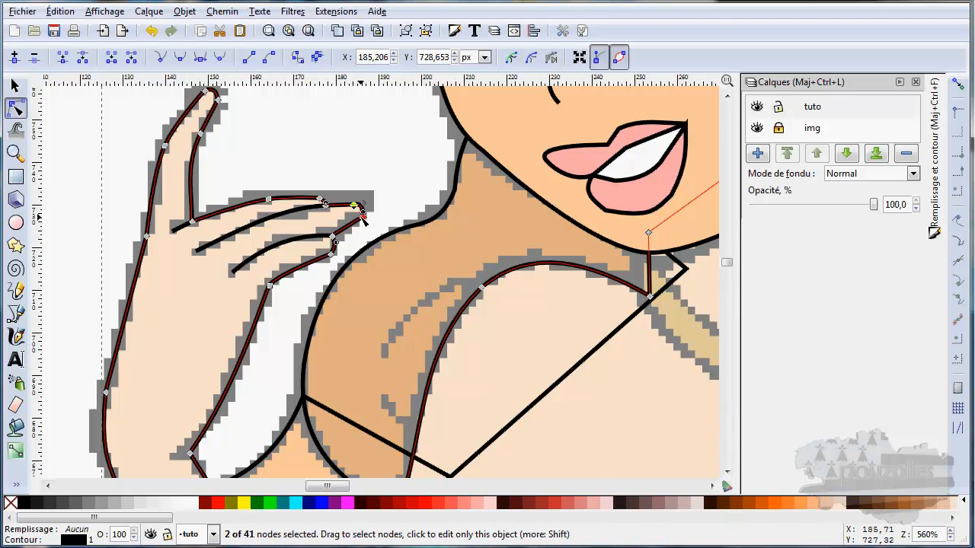
Raise the outline node between the two lower fingers with the finger line's end, and round off the longest fingertip.
{"action": "scroll", "coordinate": [363, 217], "scroll_direction": "up", "scroll_amount": 3}
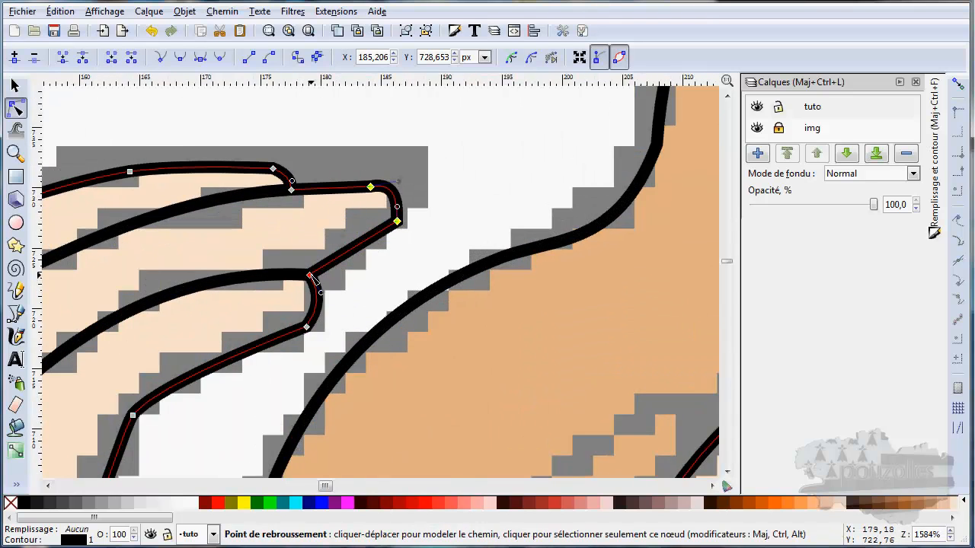
{"action": "left_click_drag", "start_coordinate": [310, 276], "coordinate": [310, 271]}
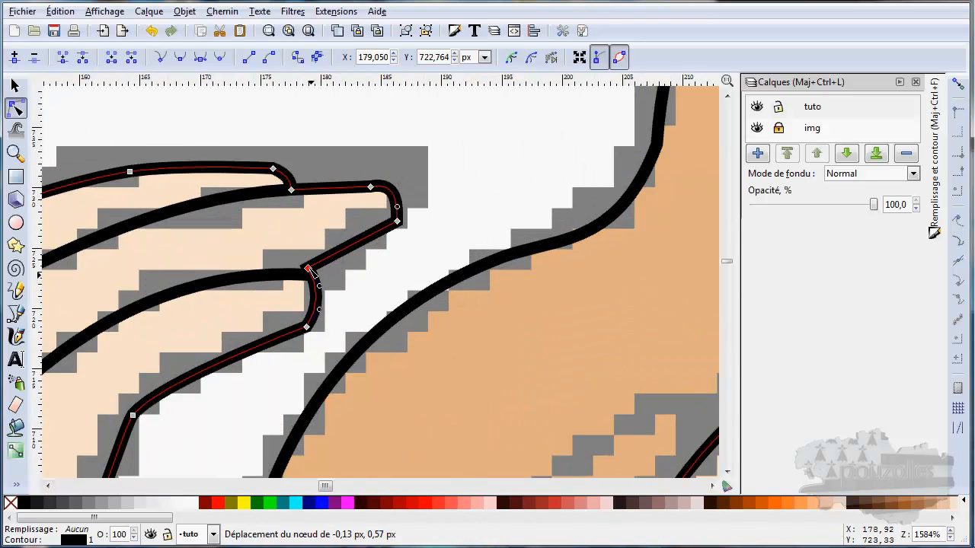
{"action": "left_click", "coordinate": [314, 275]}
{"action": "left_click_drag", "start_coordinate": [311, 277], "coordinate": [310, 266]}
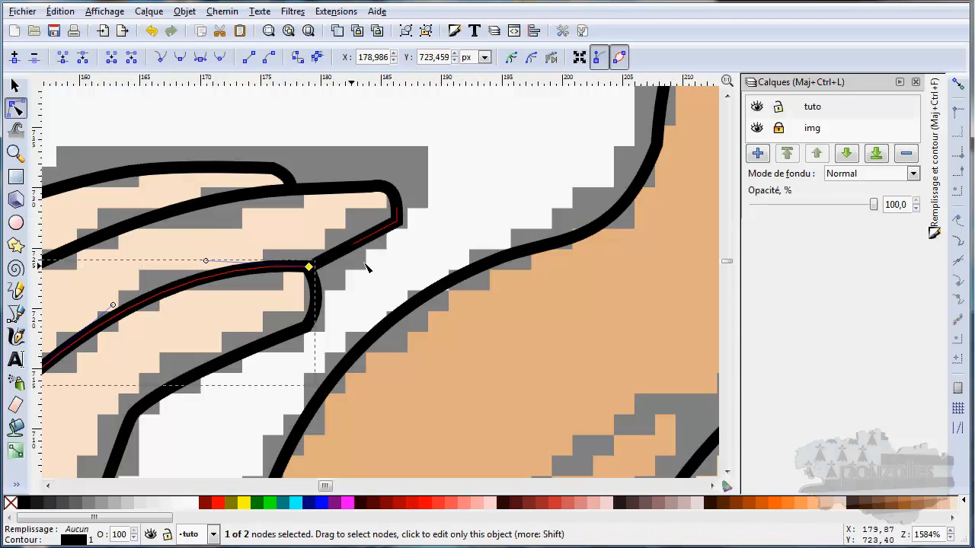
{"action": "left_click", "coordinate": [398, 223], "text": "shift"}
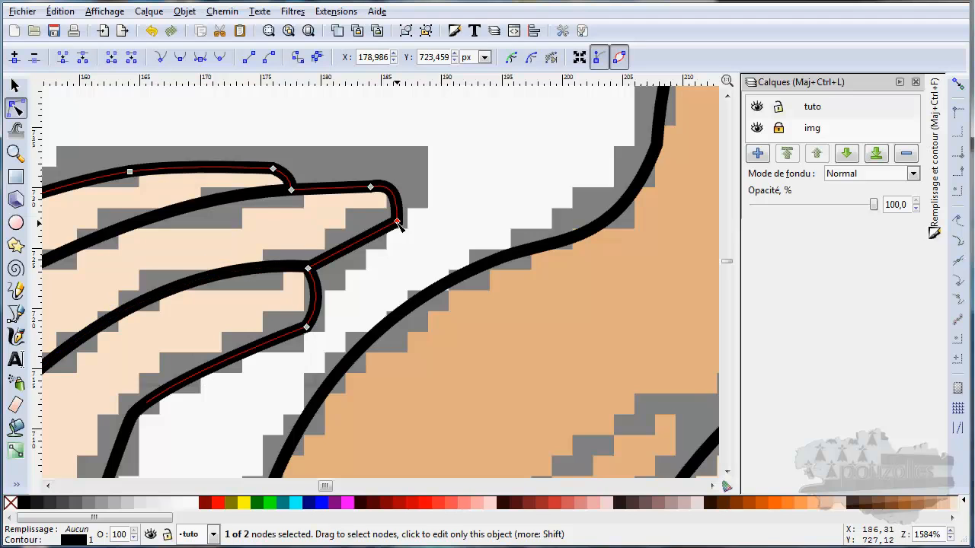
{"action": "left_click", "coordinate": [397, 222]}
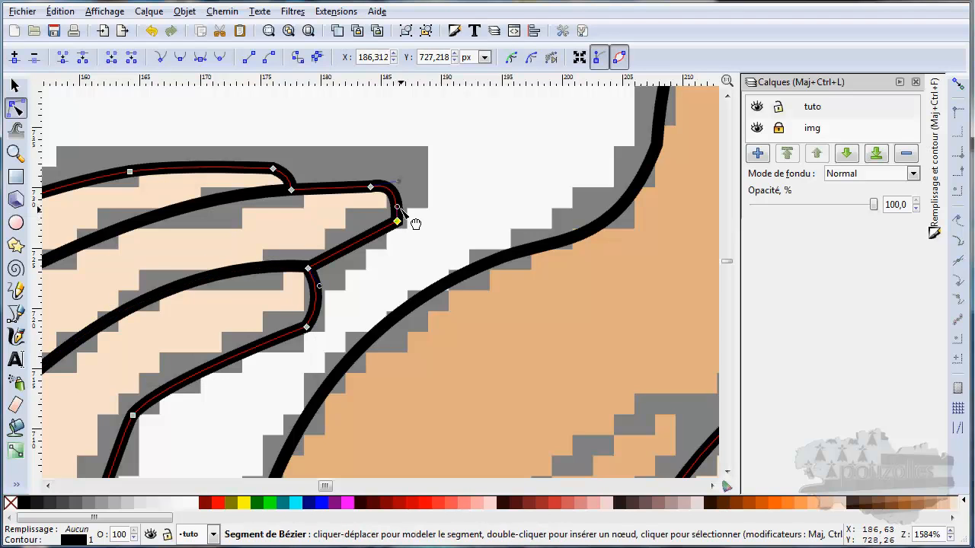
{"action": "mouse_move", "coordinate": [397, 221]}
{"action": "left_mouse_down"}
{"action": "mouse_move", "coordinate": [387, 227]}
{"action": "mouse_move", "coordinate": [381, 203]}
{"action": "mouse_move", "coordinate": [401, 208]}
{"action": "left_mouse_up"}
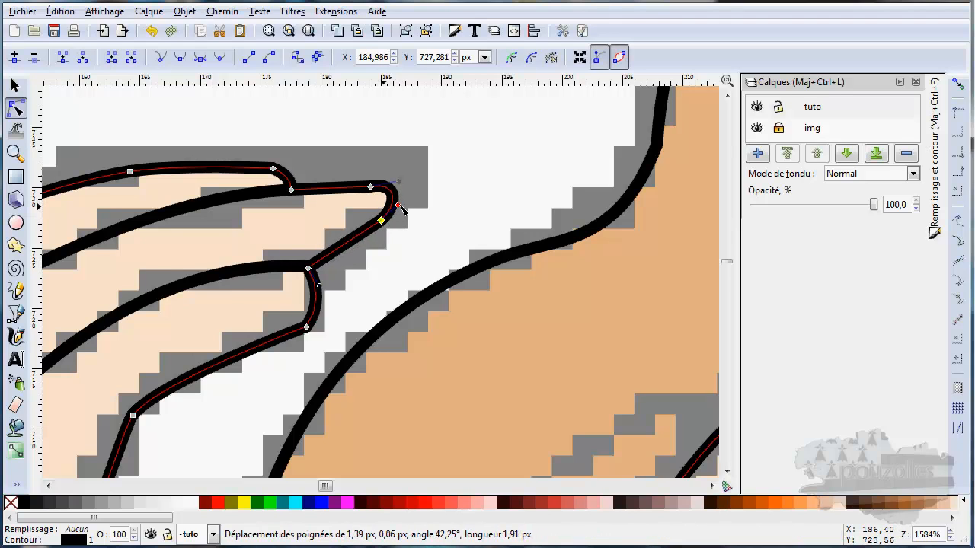
Slim the lowest finger by raising its upper and lower tip nodes, and flatten the curve of the line above it.
{"action": "left_click_drag", "start_coordinate": [308, 268], "coordinate": [307, 257]}
{"action": "left_click", "coordinate": [302, 267]}
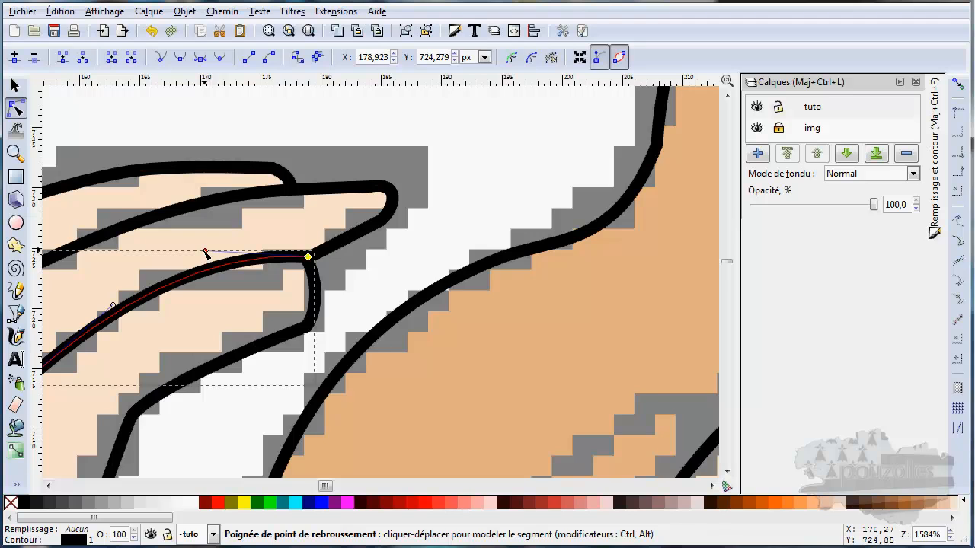
{"action": "left_click_drag", "start_coordinate": [204, 251], "coordinate": [215, 278]}
{"action": "left_click", "coordinate": [309, 334]}
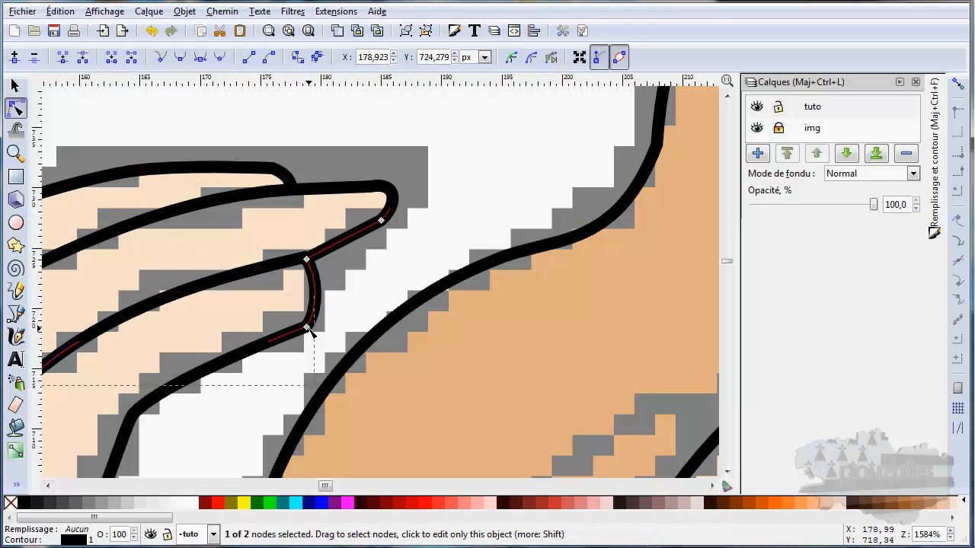
{"action": "left_click_drag", "start_coordinate": [307, 329], "coordinate": [308, 310]}
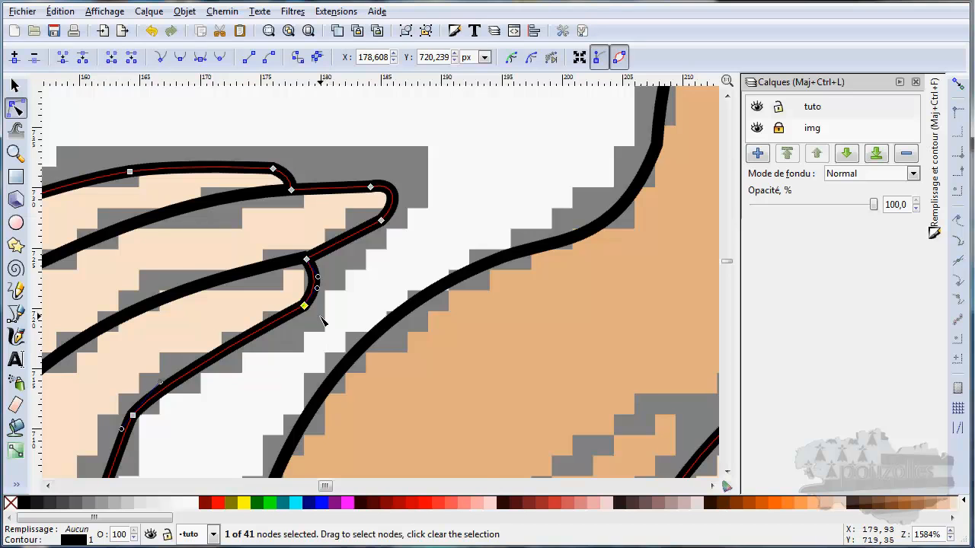
Deselect the outline and check the line work with the img reference layer hidden, restoring that layer's visibility after the comparison.
{"action": "scroll", "coordinate": [322, 321], "scroll_direction": "down", "scroll_amount": 5}
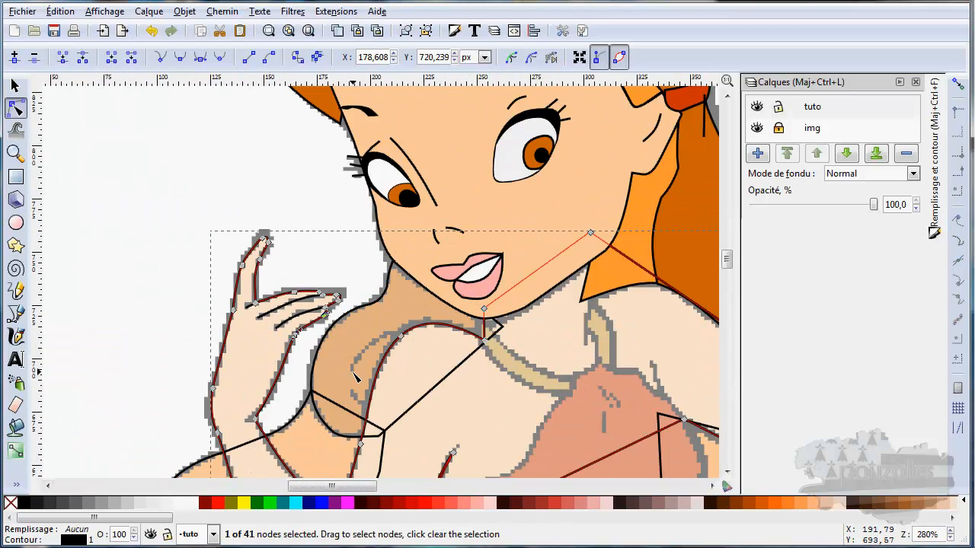
{"action": "scroll", "coordinate": [354, 374], "scroll_direction": "down", "scroll_amount": 1}
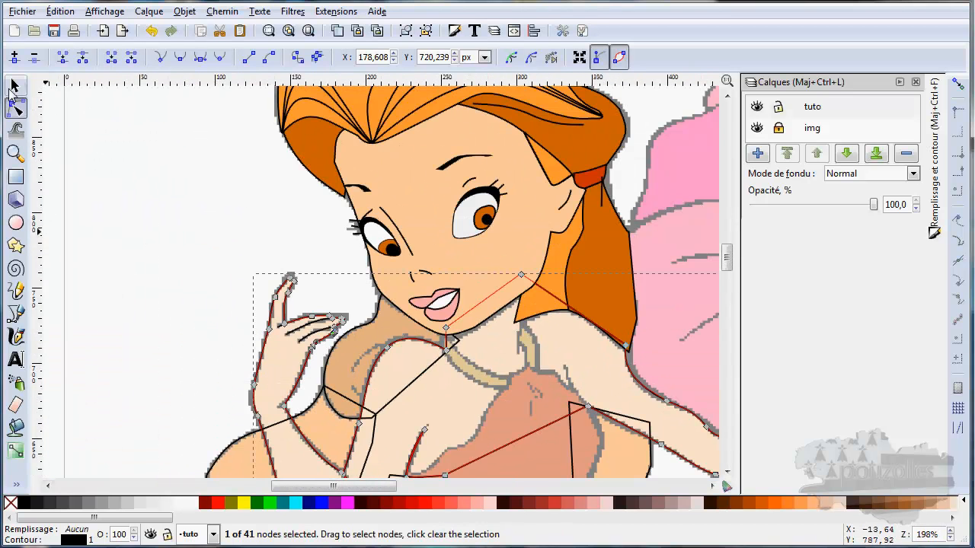
{"action": "left_click", "coordinate": [13, 88]}
{"action": "left_click", "coordinate": [131, 221]}
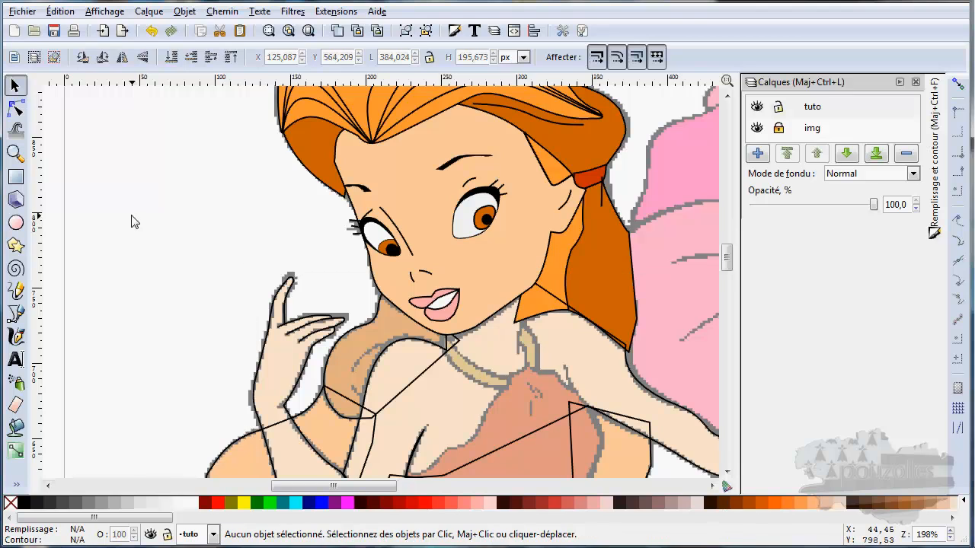
{"action": "left_click", "coordinate": [757, 129]}
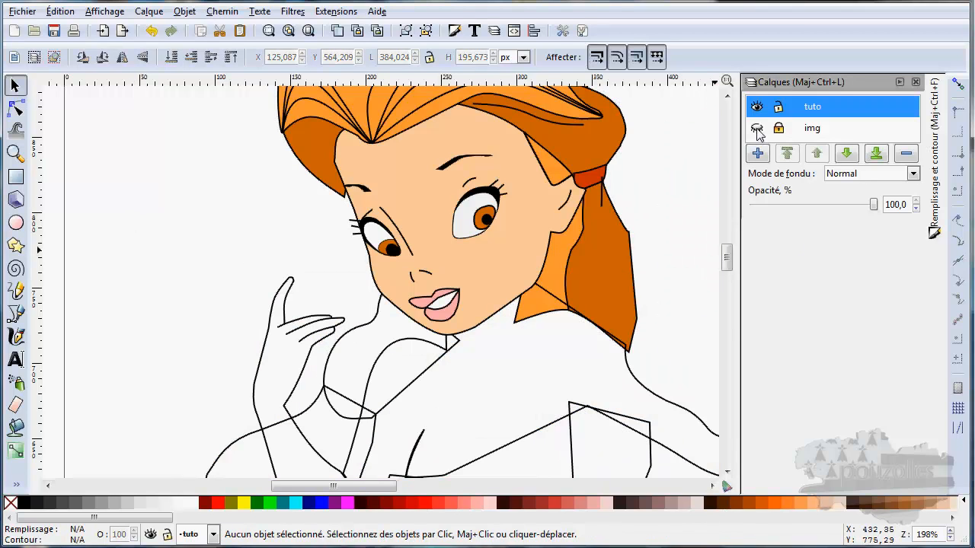
{"action": "left_click", "coordinate": [757, 129]}
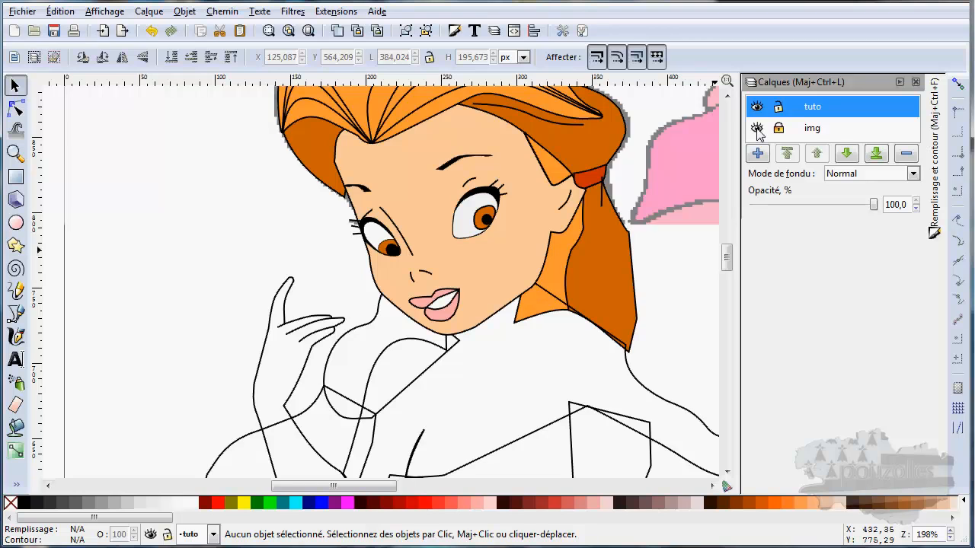
{"action": "scroll", "coordinate": [492, 297], "scroll_direction": "down", "scroll_amount": 5}
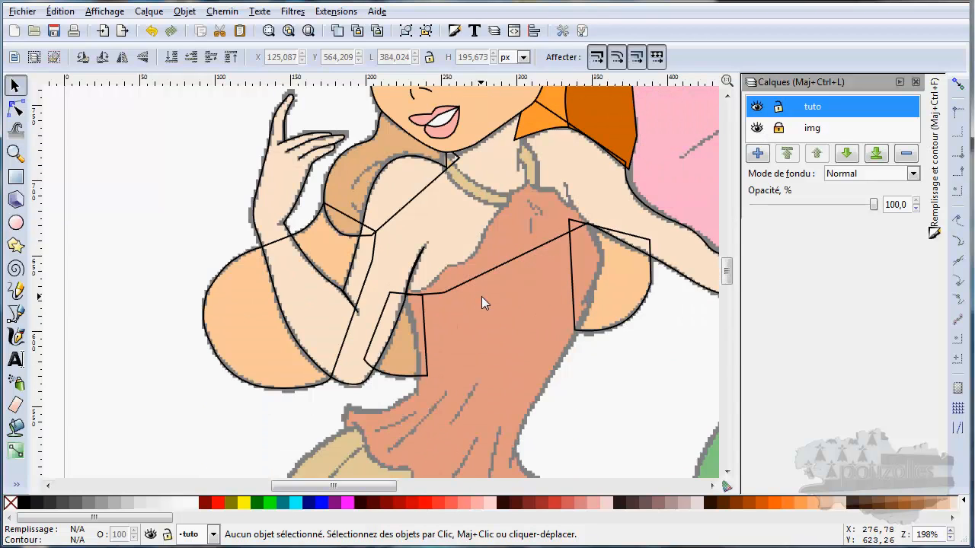
{"action": "left_click_drag", "start_coordinate": [488, 297], "coordinate": [277, 333]}
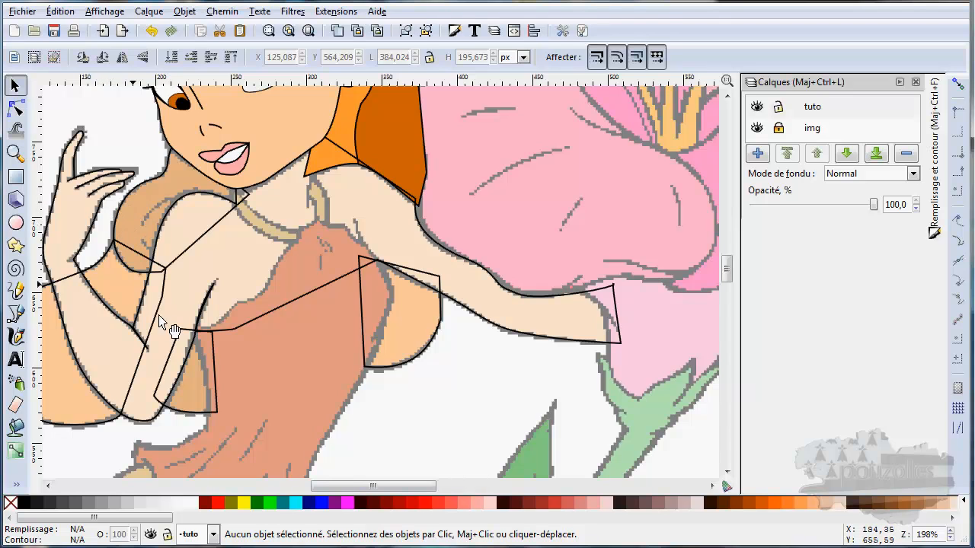
Collapse the layers panel to widen the canvas, with the Bézier pen ready for tracing around the neck.
{"action": "scroll", "coordinate": [231, 339], "scroll_direction": "down", "scroll_amount": 3}
{"action": "scroll", "coordinate": [231, 338], "scroll_direction": "up", "scroll_amount": 3}
{"action": "left_click", "coordinate": [16, 313]}
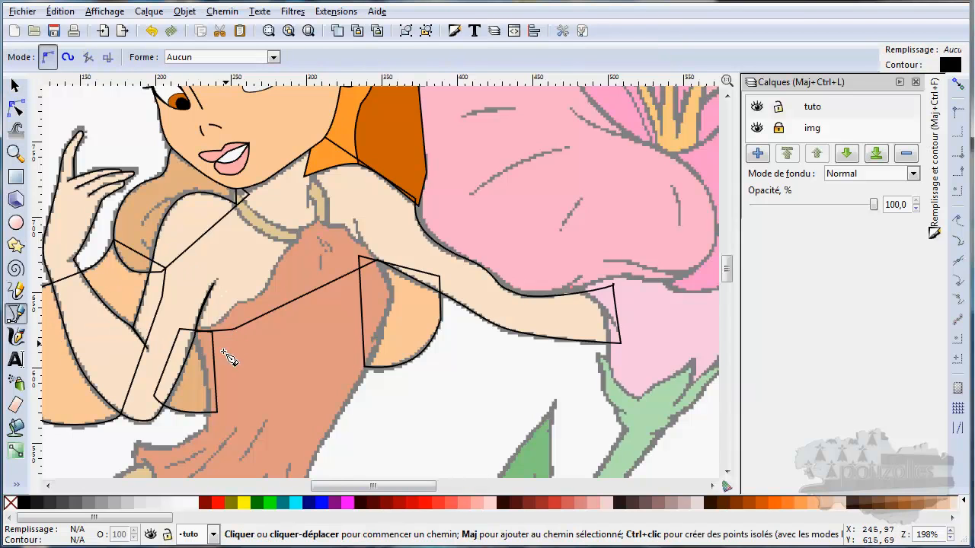
{"action": "scroll", "coordinate": [221, 383], "scroll_direction": "down", "scroll_amount": 2}
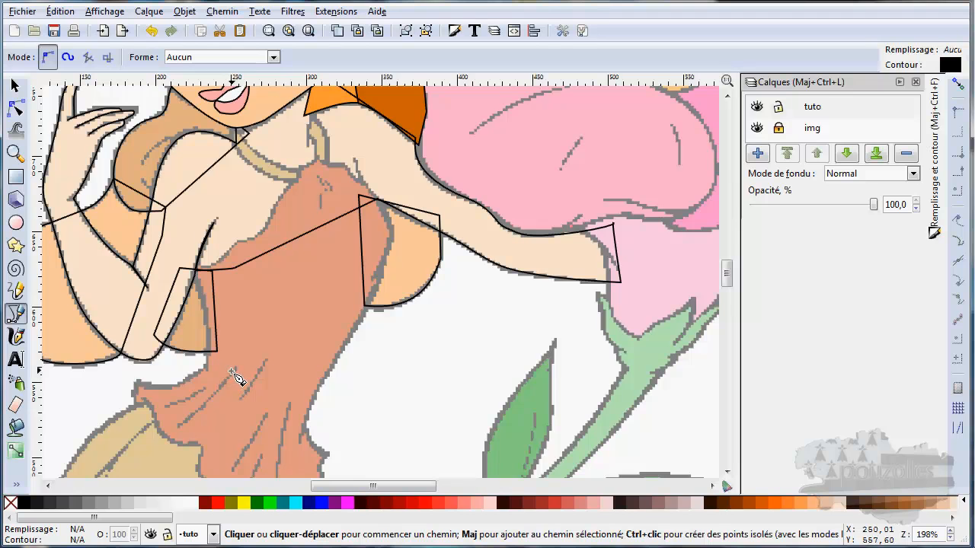
{"action": "left_click_drag", "start_coordinate": [235, 374], "coordinate": [420, 306]}
{"action": "left_click", "coordinate": [900, 82]}
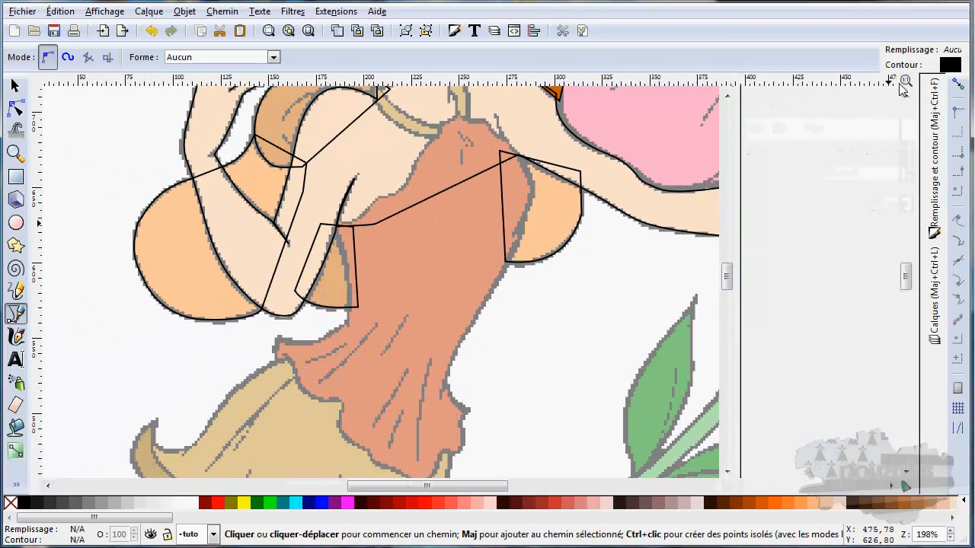
{"action": "mouse_move", "coordinate": [470, 166]}
{"action": "left_mouse_down"}
{"action": "mouse_move", "coordinate": [462, 282]}
{"action": "mouse_move", "coordinate": [450, 294]}
{"action": "left_mouse_up"}
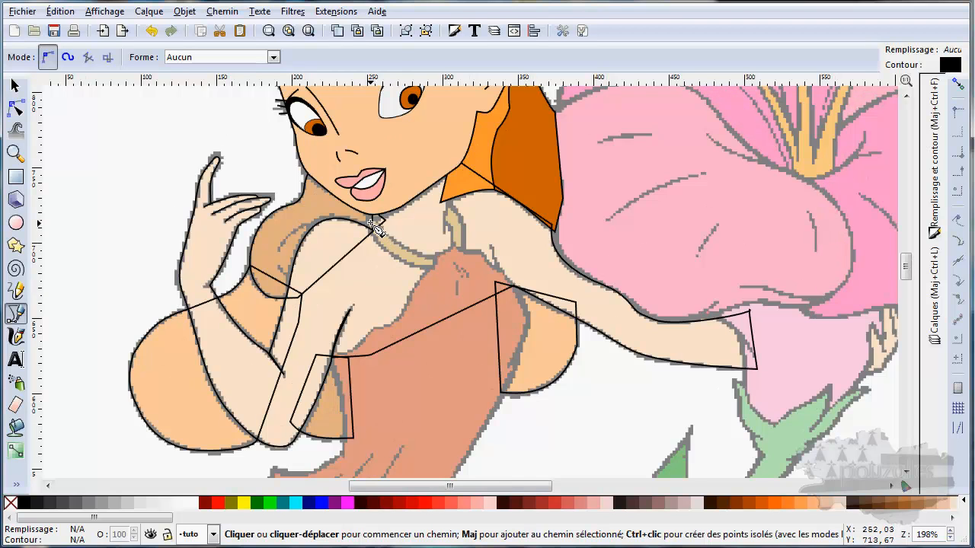
Trace the halter strap as a closed straight-segment path from under the chin, past the dress top, up into the hair and back.
{"action": "scroll", "coordinate": [373, 227], "scroll_direction": "up", "scroll_amount": 3}
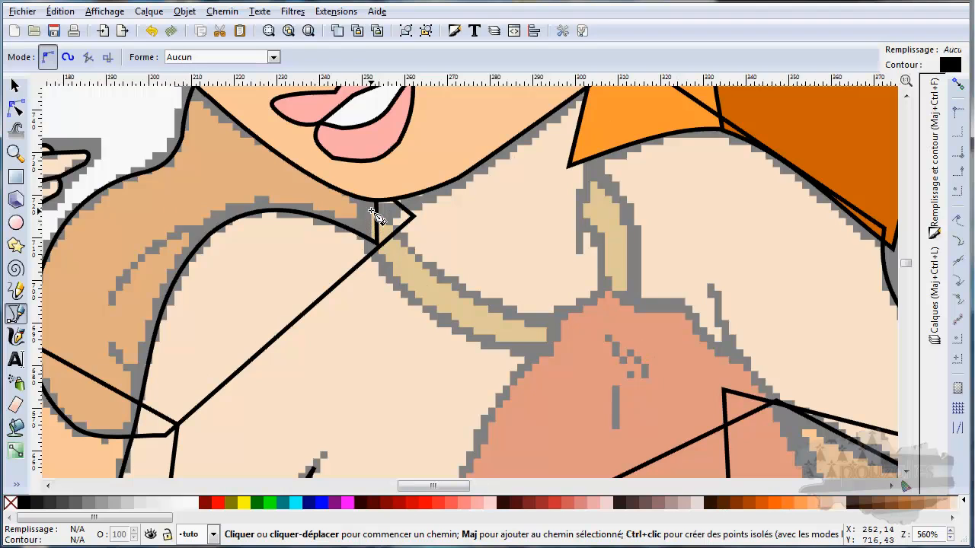
{"action": "left_click", "coordinate": [372, 207]}
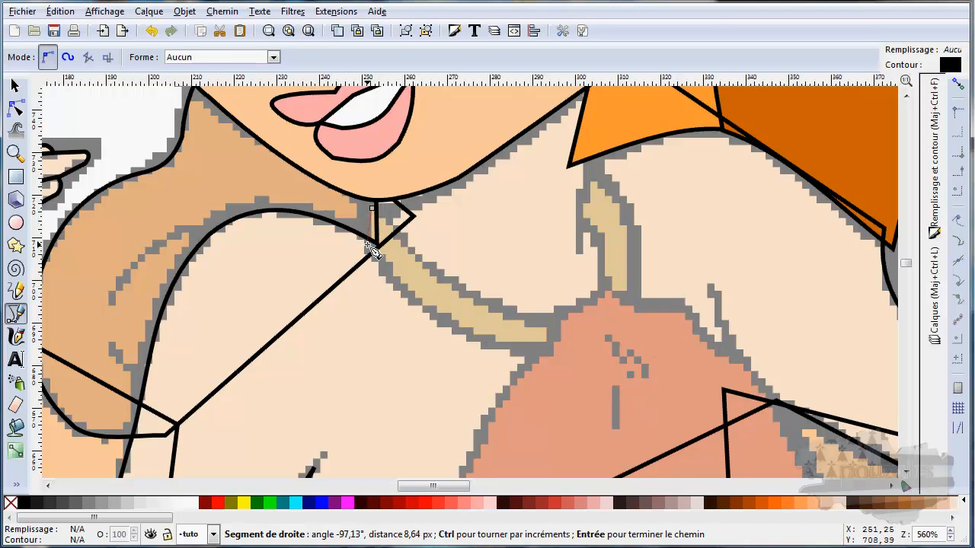
{"action": "left_click", "coordinate": [374, 245]}
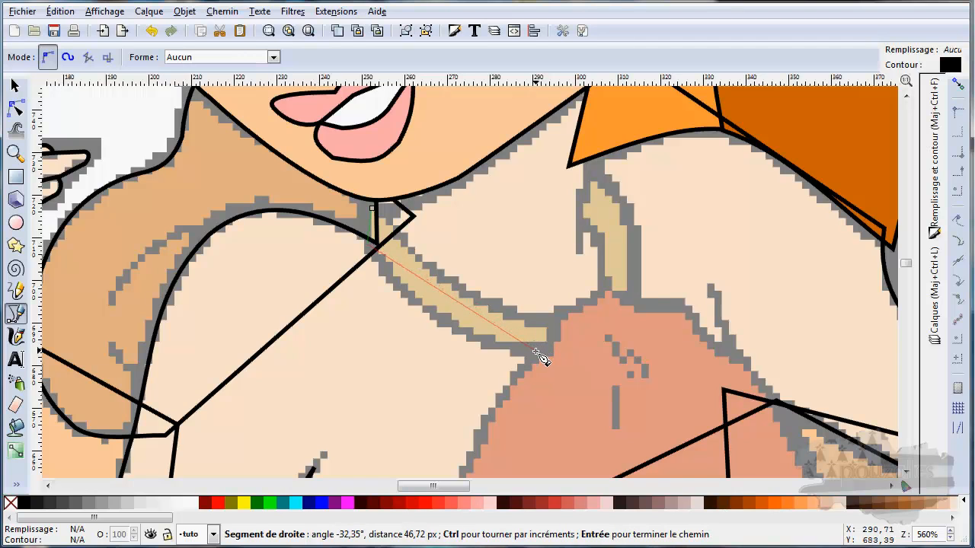
{"action": "left_click", "coordinate": [536, 352]}
{"action": "left_click", "coordinate": [635, 309]}
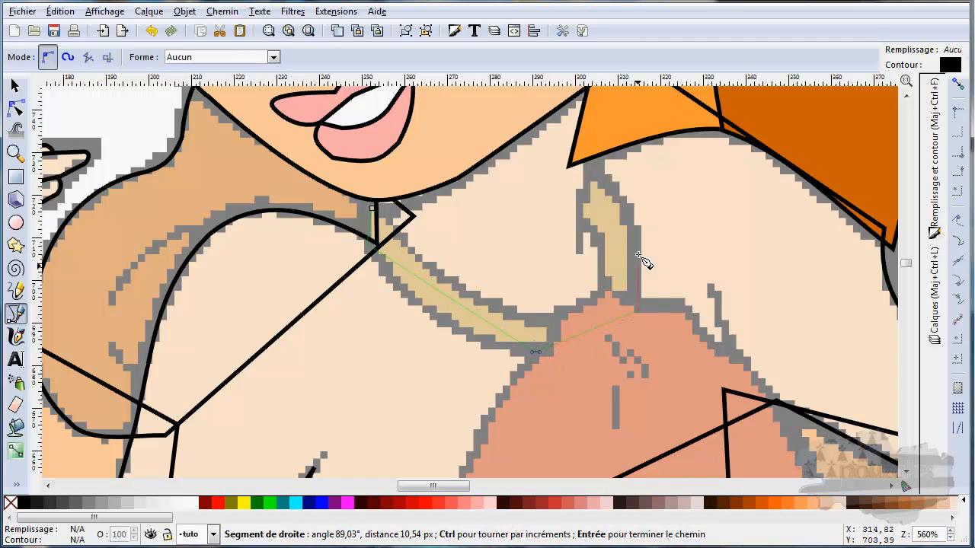
{"action": "left_click", "coordinate": [601, 148]}
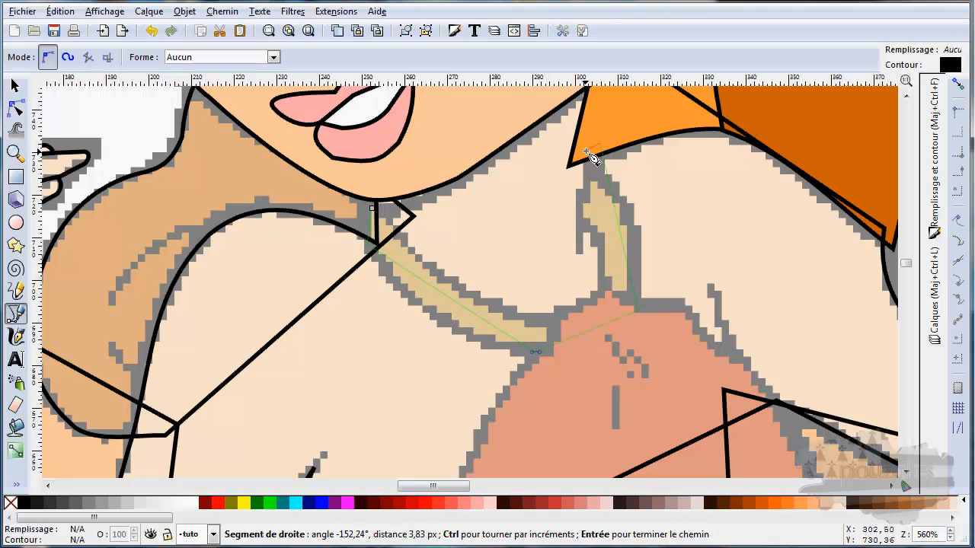
{"action": "left_click", "coordinate": [583, 154]}
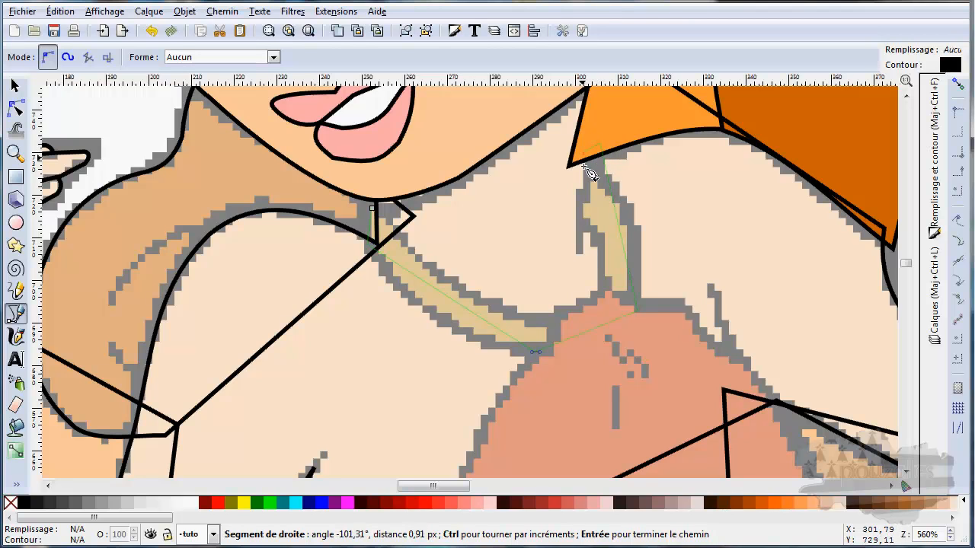
{"action": "left_click", "coordinate": [605, 303]}
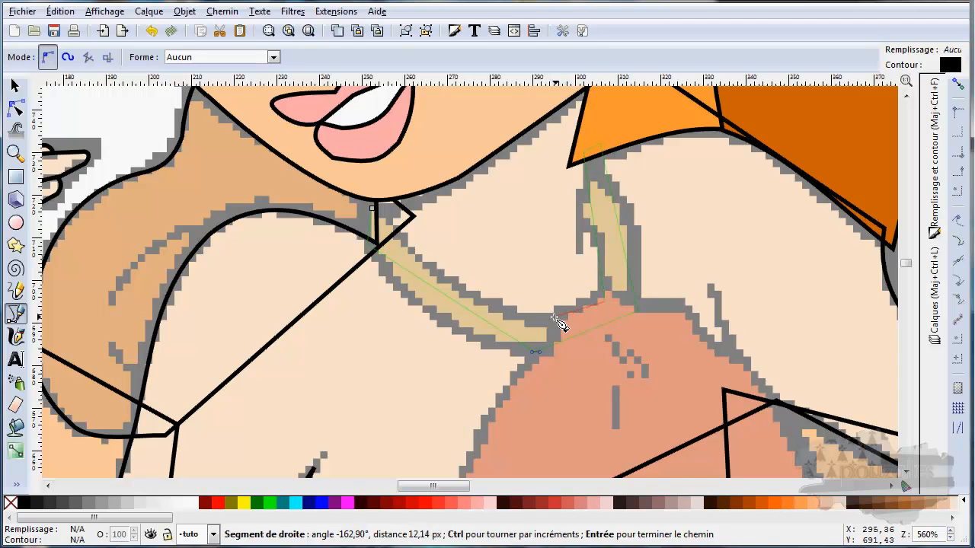
{"action": "left_click", "coordinate": [554, 316]}
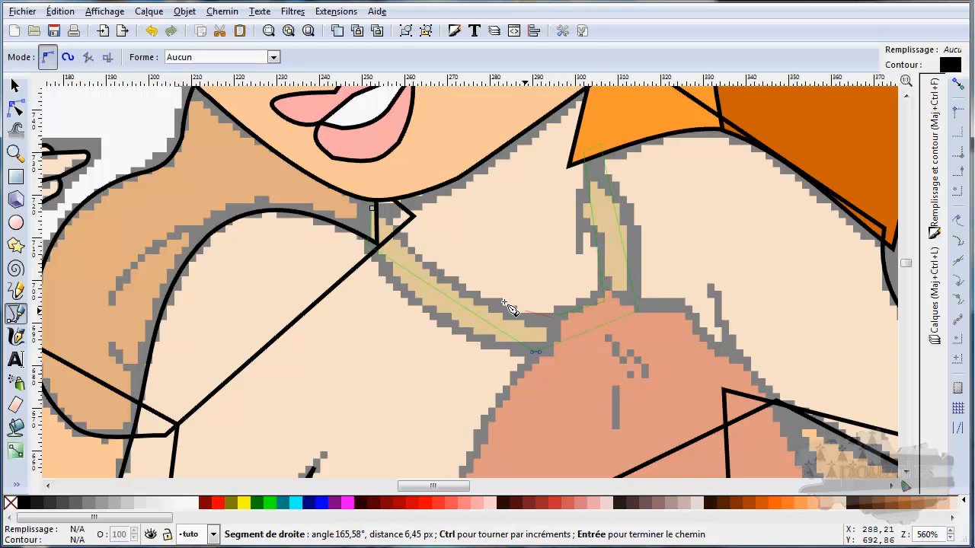
{"action": "left_click", "coordinate": [373, 209]}
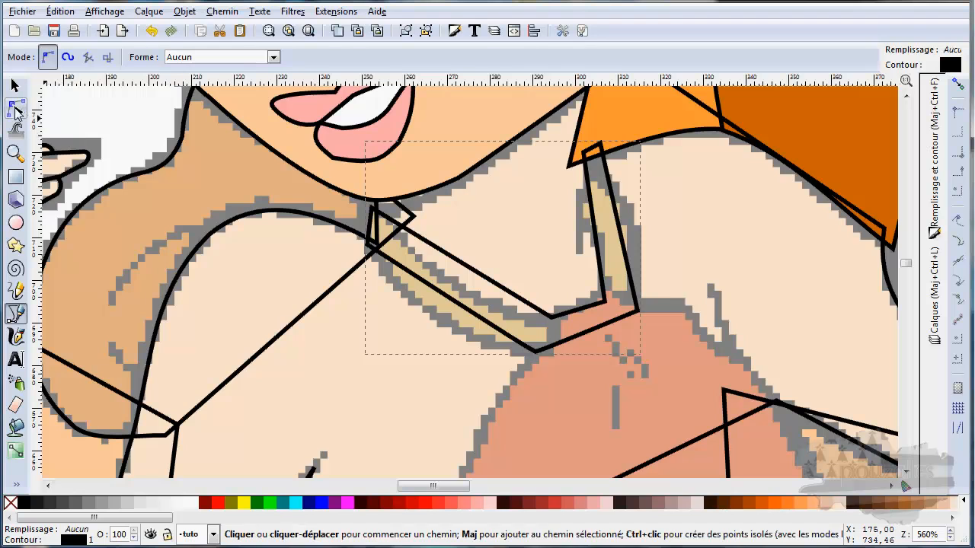
Bend the long edges of both strap sections into curves that follow the reference strap.
{"action": "left_click", "coordinate": [16, 111]}
{"action": "mouse_move", "coordinate": [635, 256]}
{"action": "left_mouse_down"}
{"action": "mouse_move", "coordinate": [645, 235]}
{"action": "mouse_move", "coordinate": [621, 246]}
{"action": "left_mouse_up"}
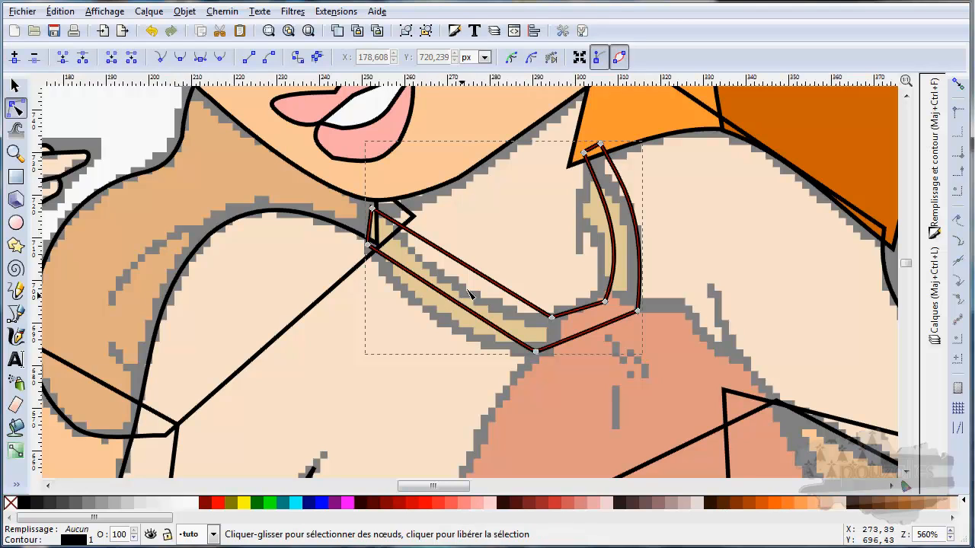
{"action": "left_click_drag", "start_coordinate": [493, 283], "coordinate": [483, 306]}
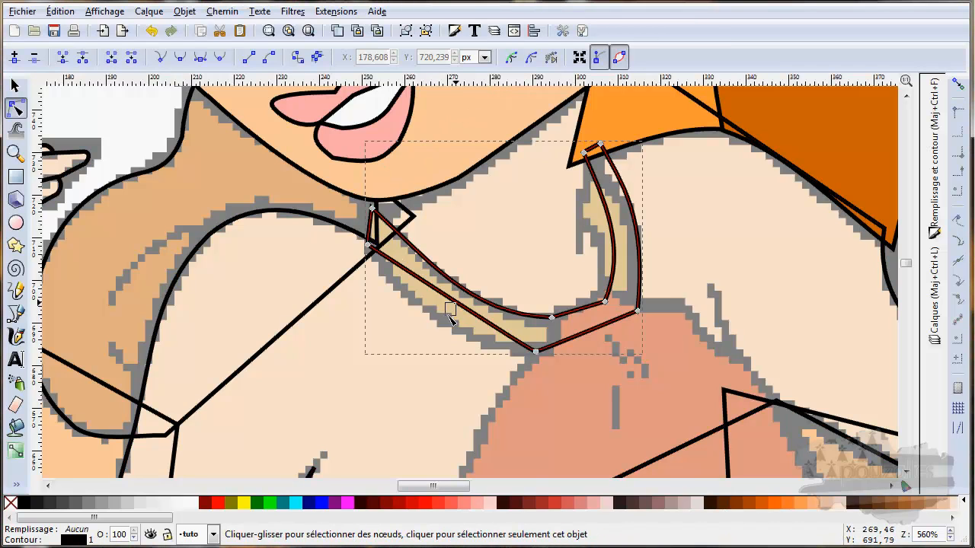
{"action": "left_click", "coordinate": [535, 352]}
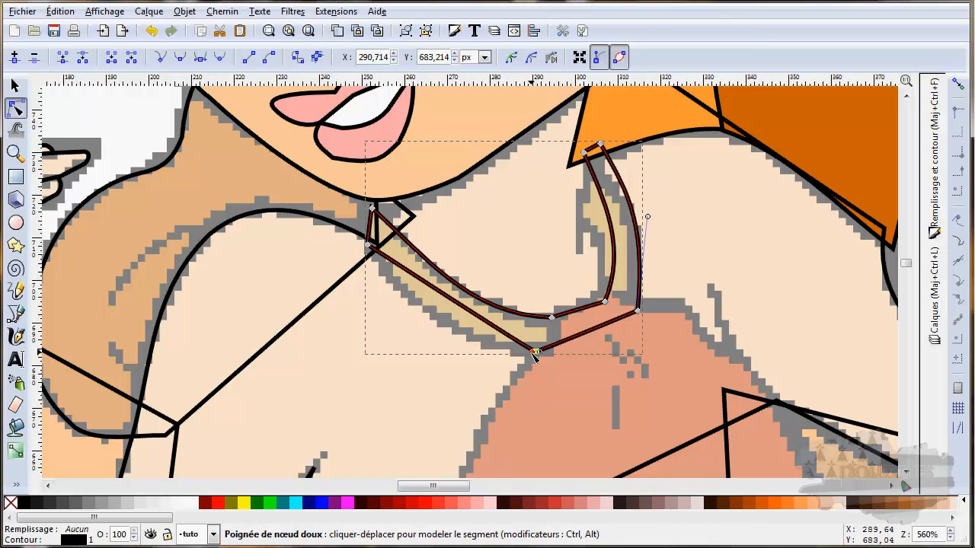
{"action": "left_click_drag", "start_coordinate": [535, 352], "coordinate": [404, 333]}
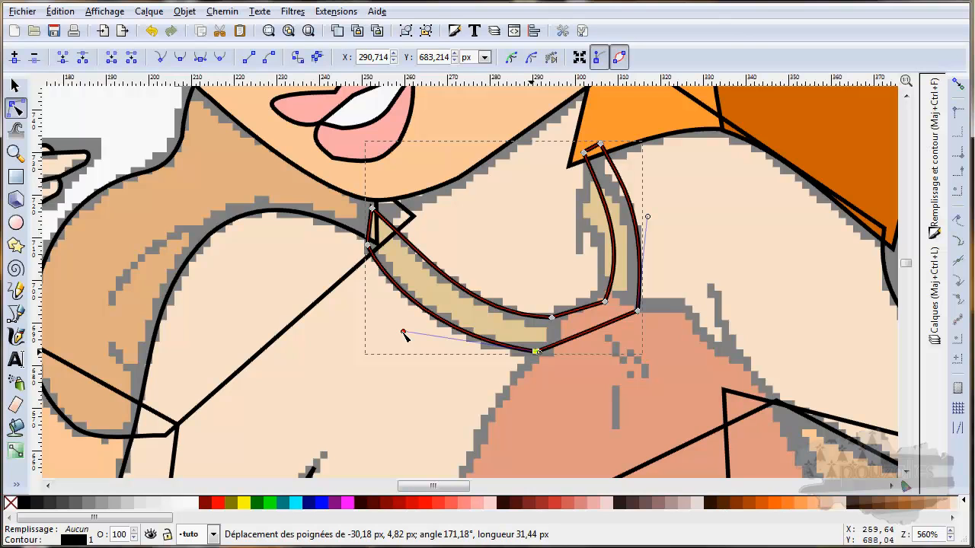
{"action": "left_click_drag", "start_coordinate": [403, 333], "coordinate": [403, 333]}
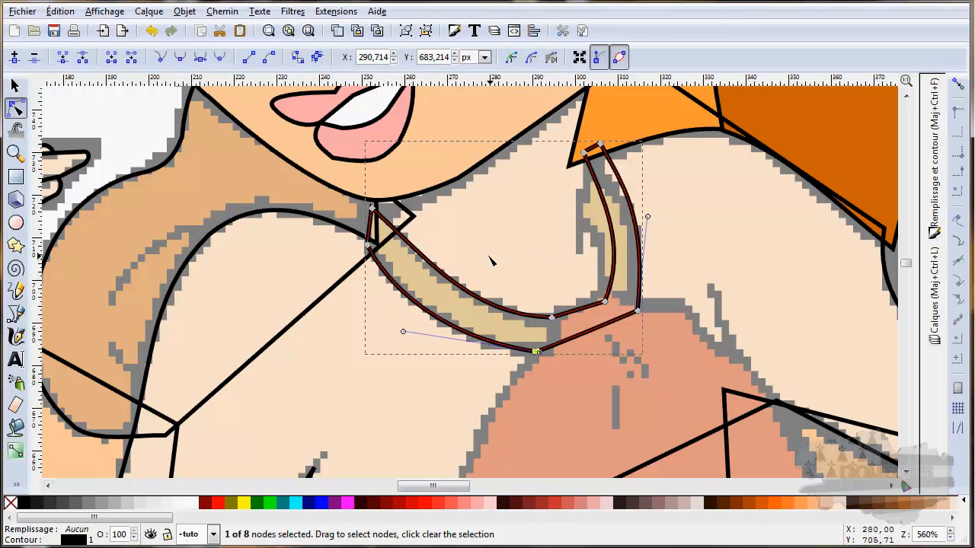
Start the dress outline with the pen at the strap's base and trace the neckline edge down to the bent arm.
{"action": "left_click", "coordinate": [15, 313]}
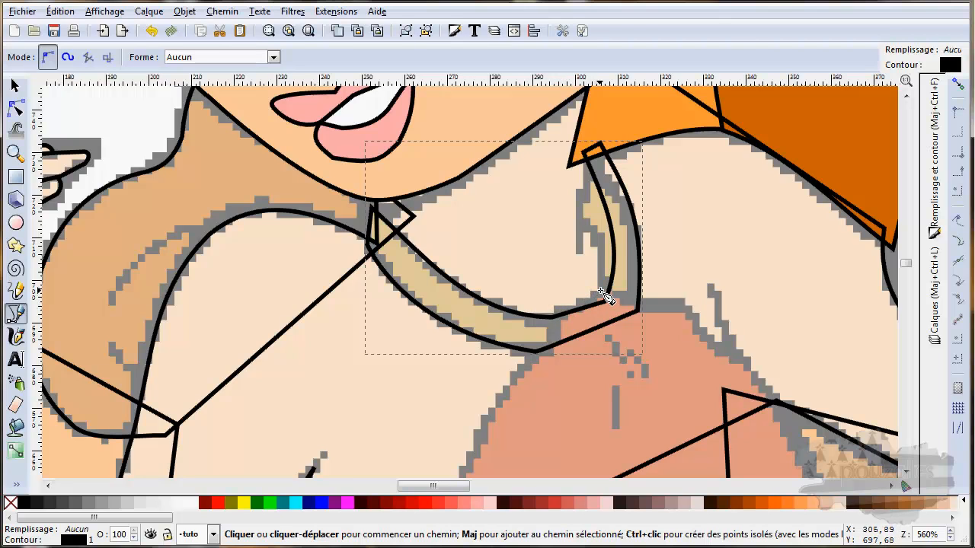
{"action": "left_click", "coordinate": [601, 291]}
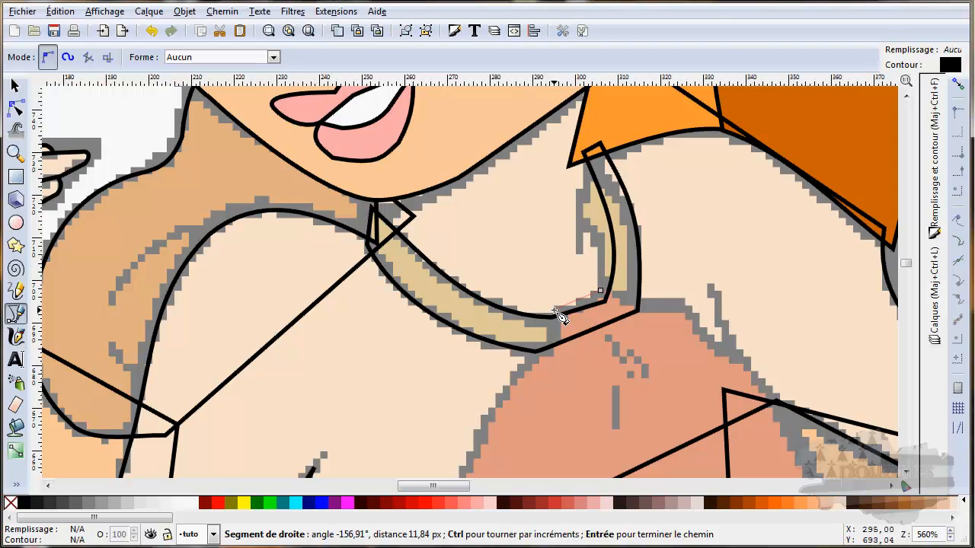
{"action": "left_click", "coordinate": [556, 312]}
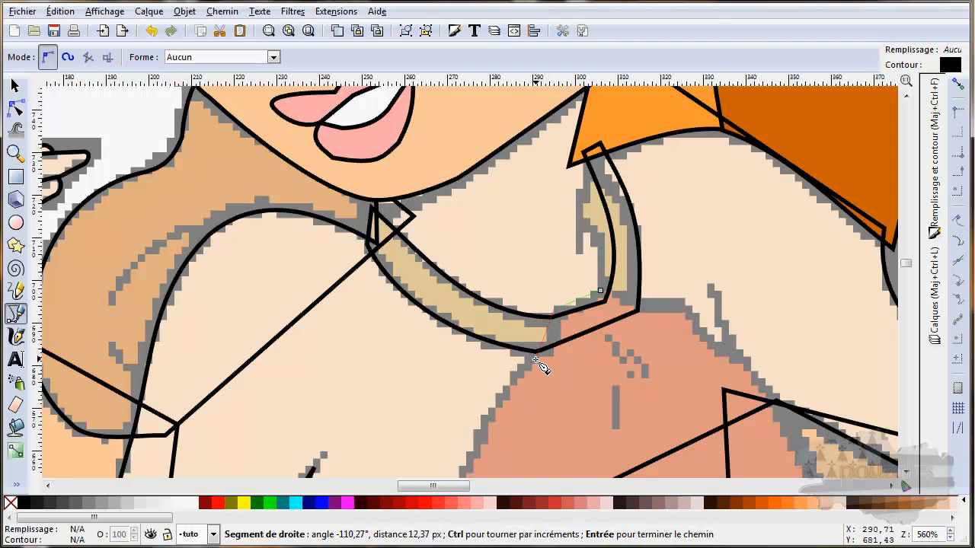
{"action": "left_click", "coordinate": [538, 368]}
{"action": "scroll", "coordinate": [536, 366], "scroll_direction": "down", "scroll_amount": 4}
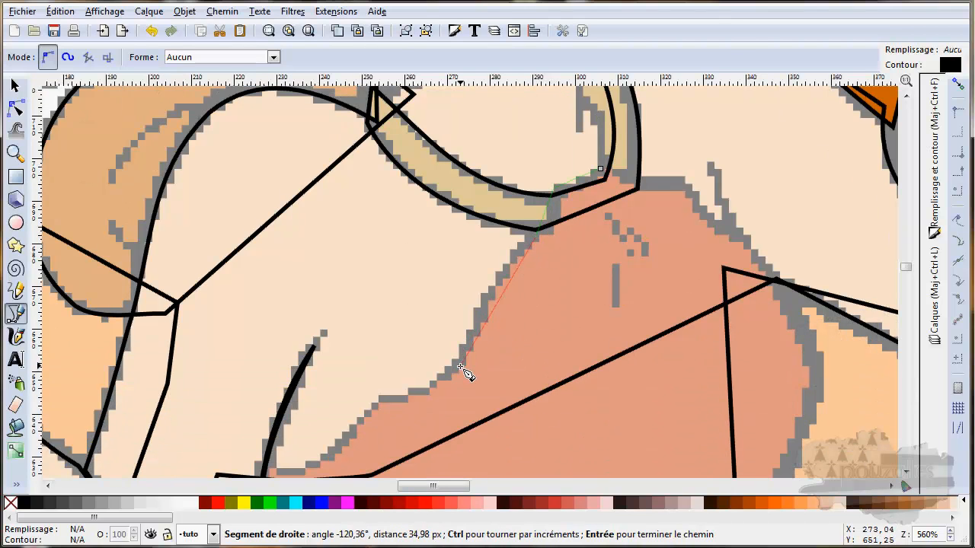
{"action": "left_click", "coordinate": [476, 333]}
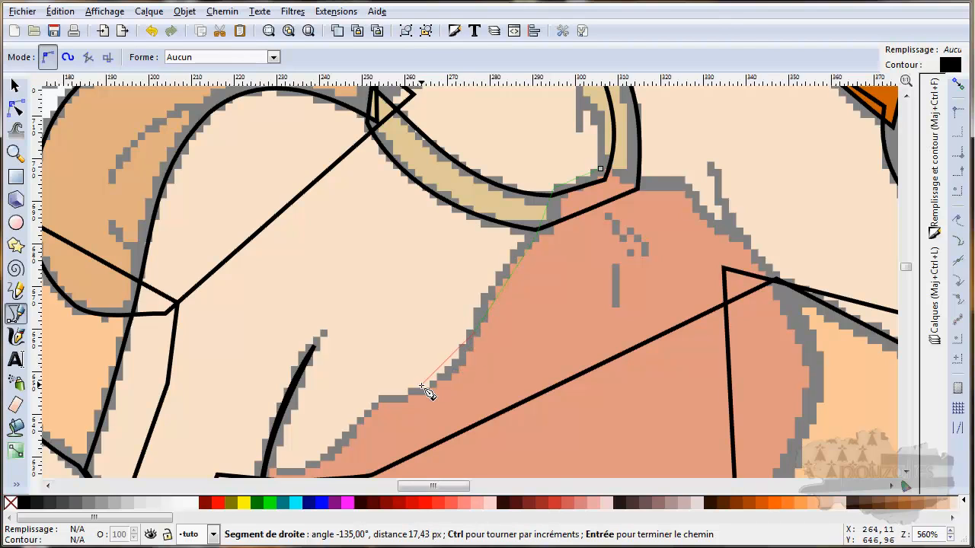
{"action": "left_click", "coordinate": [410, 393]}
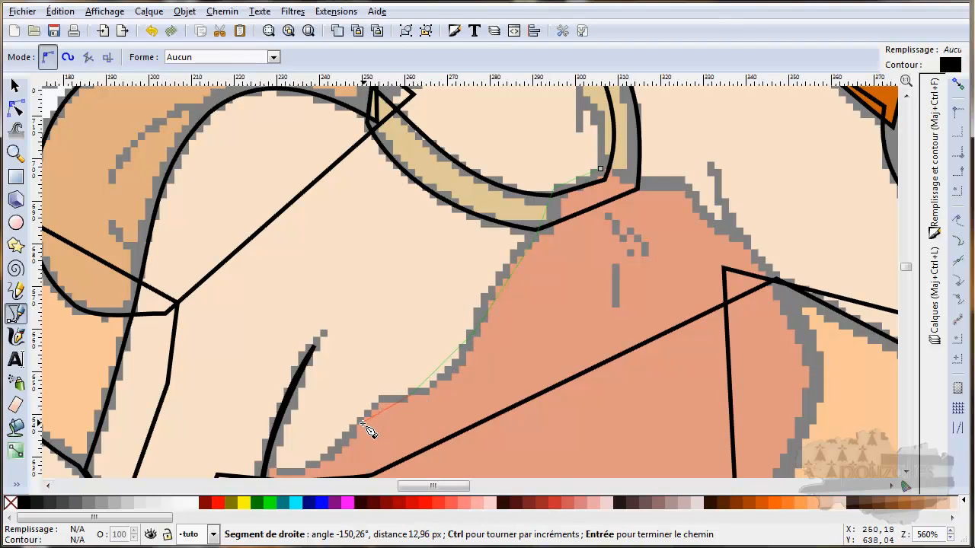
{"action": "left_click_drag", "start_coordinate": [358, 425], "coordinate": [509, 236]}
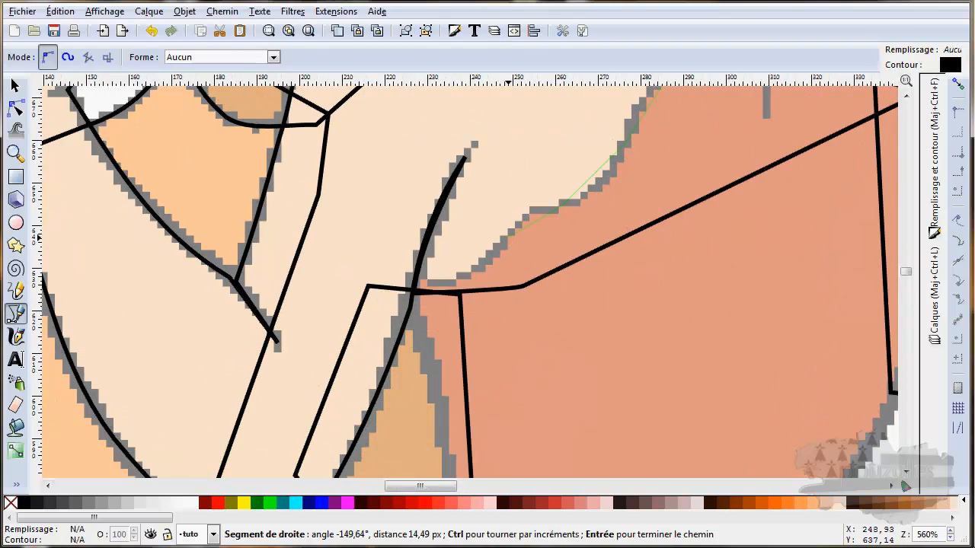
{"action": "left_click", "coordinate": [415, 286]}
Continue the dress outline down the waist beside the arm and around the left tip of the flared hem.
{"action": "scroll", "coordinate": [422, 309], "scroll_direction": "down", "scroll_amount": 7}
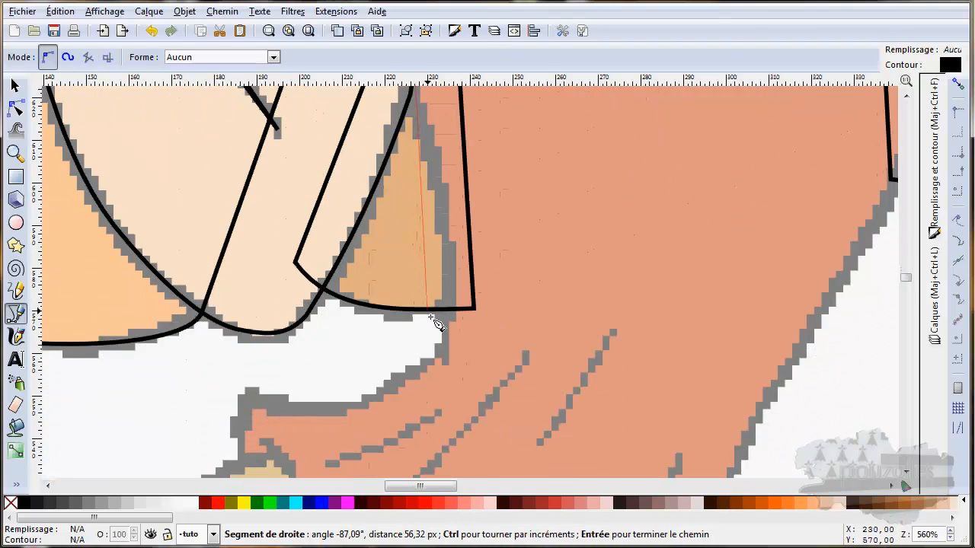
{"action": "left_click", "coordinate": [438, 356]}
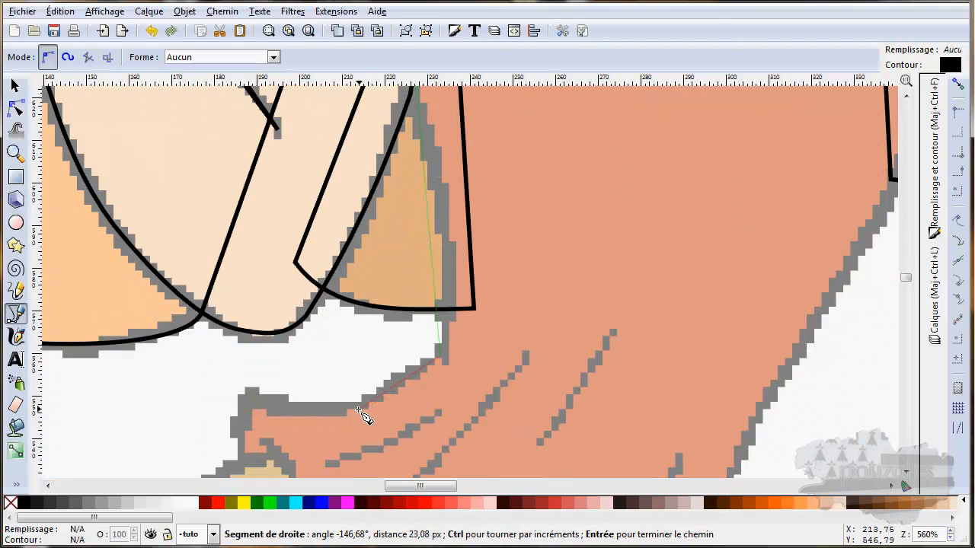
{"action": "left_click", "coordinate": [361, 410]}
{"action": "left_click", "coordinate": [247, 414]}
{"action": "left_click", "coordinate": [253, 461]}
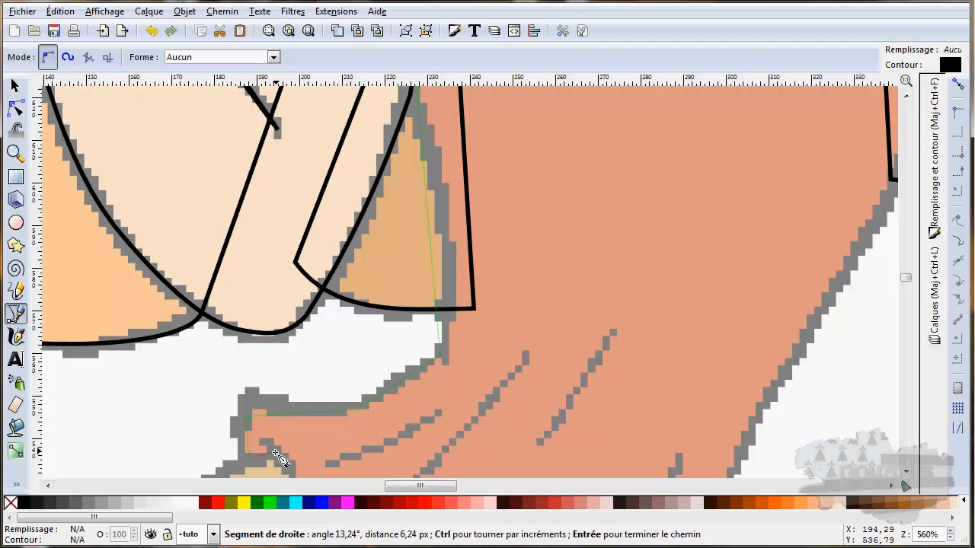
Continue the dress outline with straight segments along the scalloped left part of the hem to its lowest point.
{"action": "scroll", "coordinate": [279, 459], "scroll_direction": "down", "scroll_amount": 7}
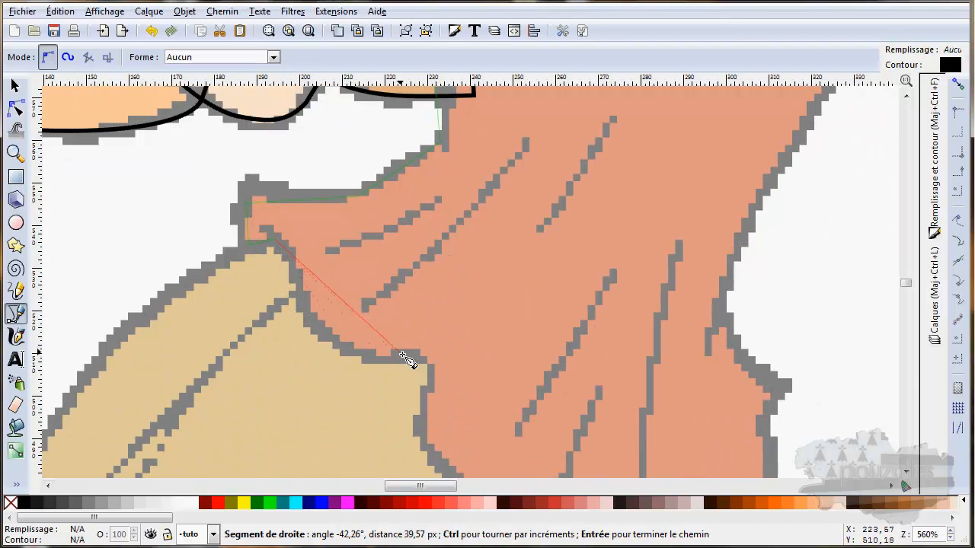
{"action": "left_click", "coordinate": [402, 355]}
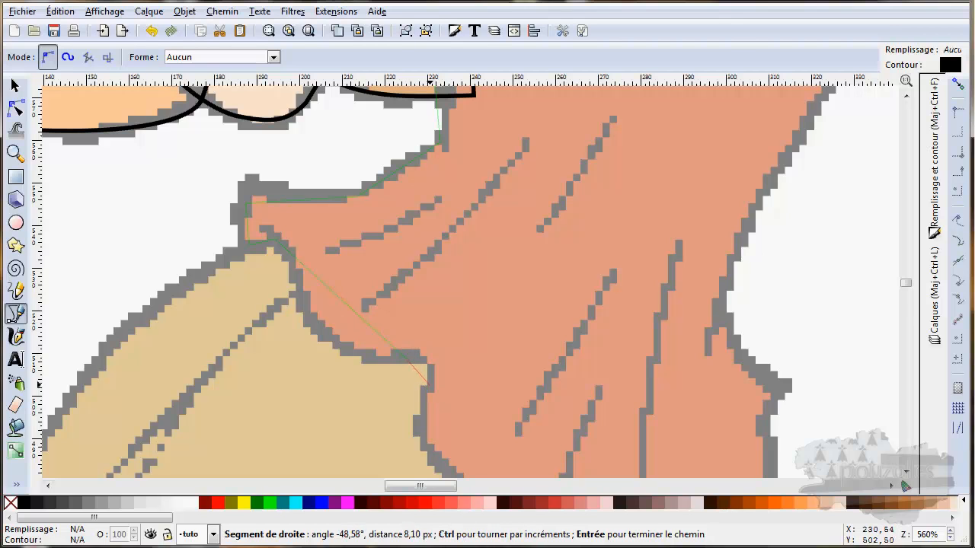
{"action": "left_click", "coordinate": [427, 381]}
{"action": "scroll", "coordinate": [433, 385], "scroll_direction": "down", "scroll_amount": 5}
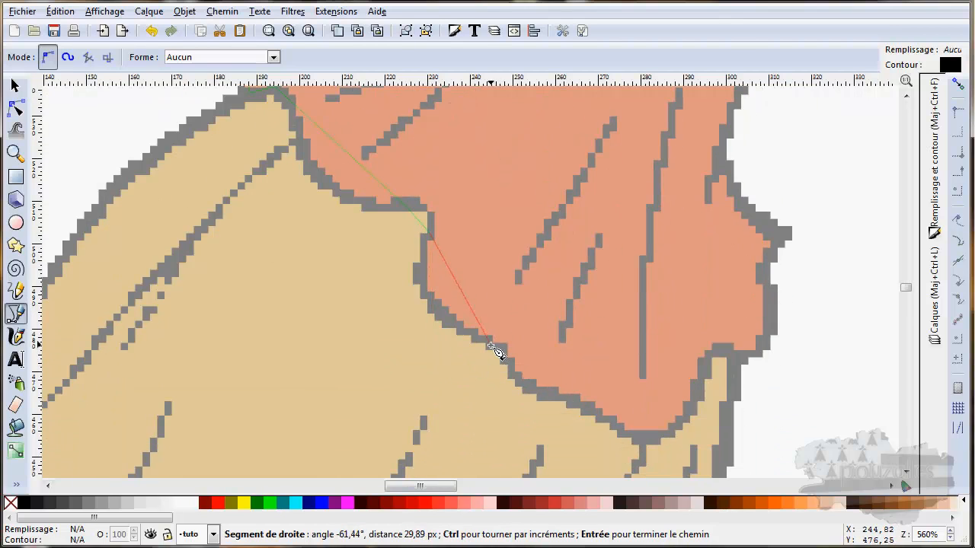
{"action": "left_click", "coordinate": [492, 347]}
{"action": "left_click", "coordinate": [511, 371]}
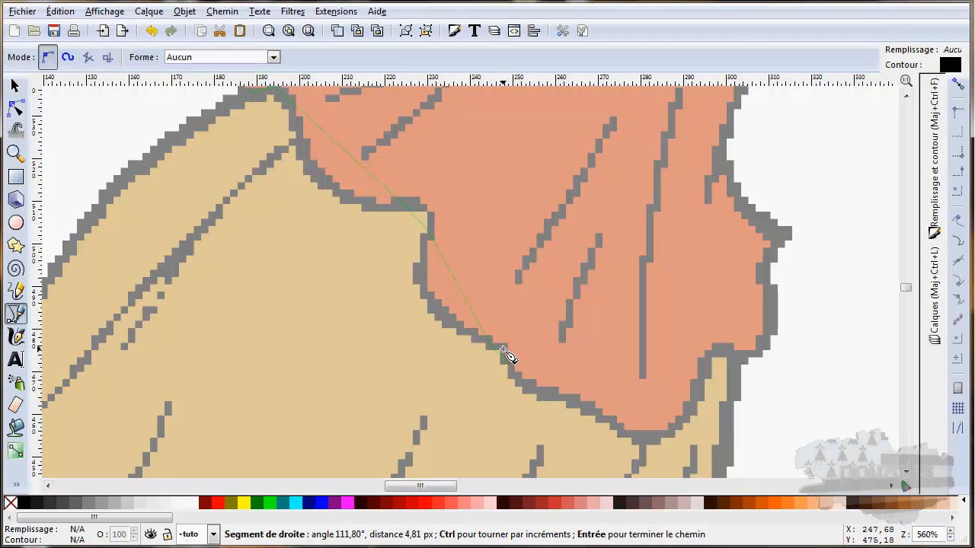
{"action": "left_click", "coordinate": [565, 397]}
{"action": "left_click", "coordinate": [633, 437]}
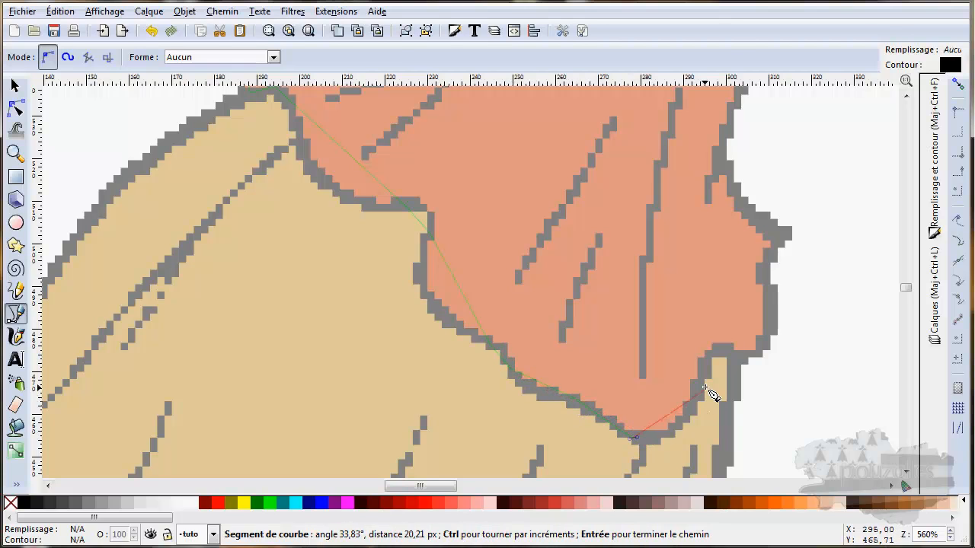
Continue the outline from the hem's lowest point up past the notch and around the hem's right corner.
{"action": "left_click", "coordinate": [714, 347]}
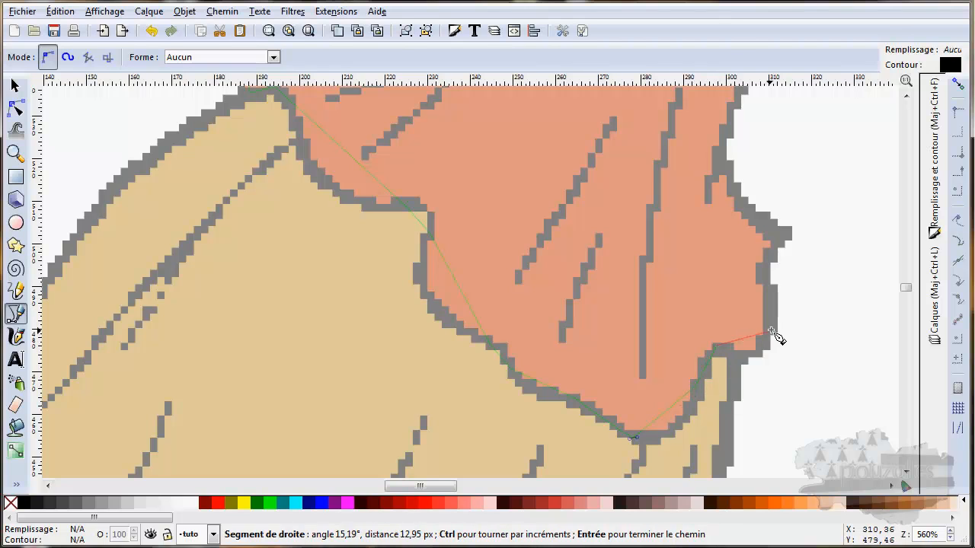
{"action": "left_click", "coordinate": [768, 328]}
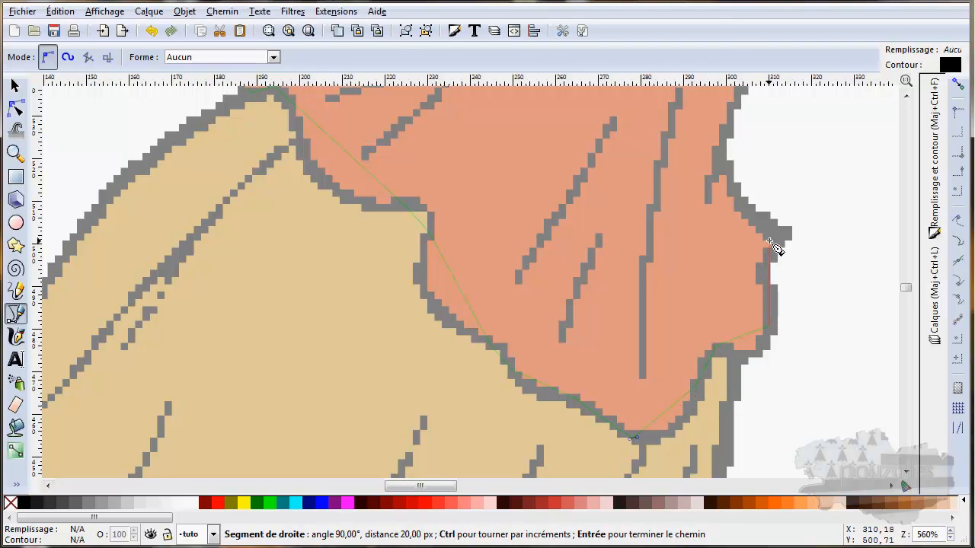
{"action": "left_click", "coordinate": [770, 256]}
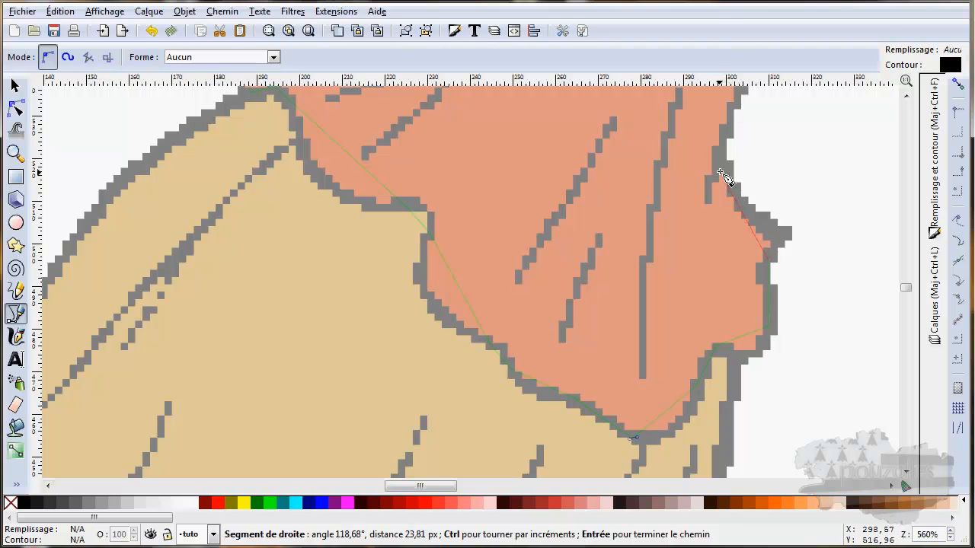
Trace the dress's right side up past the waist and armpit to the shoulder, and close the path at the strap's base.
{"action": "scroll", "coordinate": [671, 257], "scroll_direction": "up", "scroll_amount": 10}
{"action": "scroll", "coordinate": [671, 257], "scroll_direction": "right", "scroll_amount": 6}
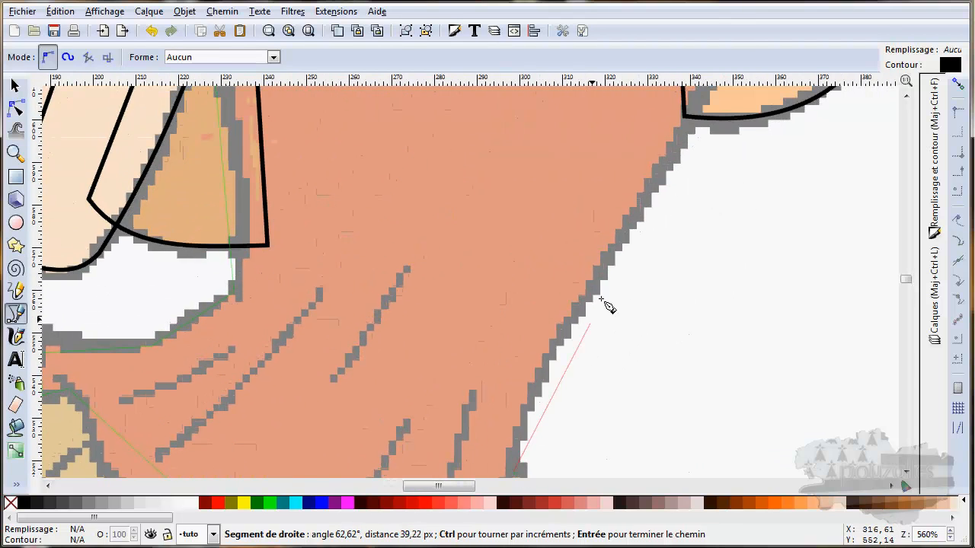
{"action": "scroll", "coordinate": [696, 135], "scroll_direction": "up", "scroll_amount": 6}
{"action": "scroll", "coordinate": [696, 135], "scroll_direction": "right", "scroll_amount": 4}
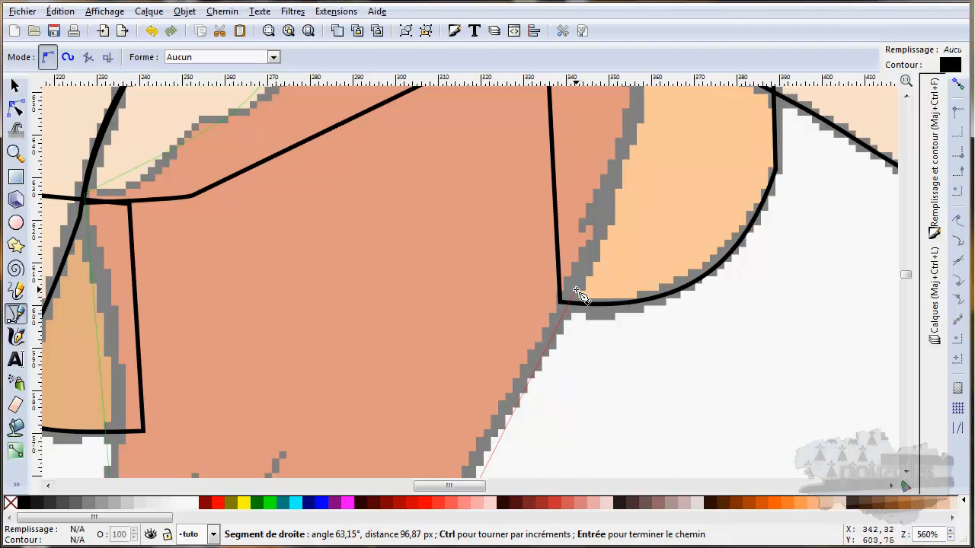
{"action": "left_click", "coordinate": [576, 293]}
{"action": "scroll", "coordinate": [517, 402], "scroll_direction": "up", "scroll_amount": 8}
{"action": "scroll", "coordinate": [518, 402], "scroll_direction": "right", "scroll_amount": 4}
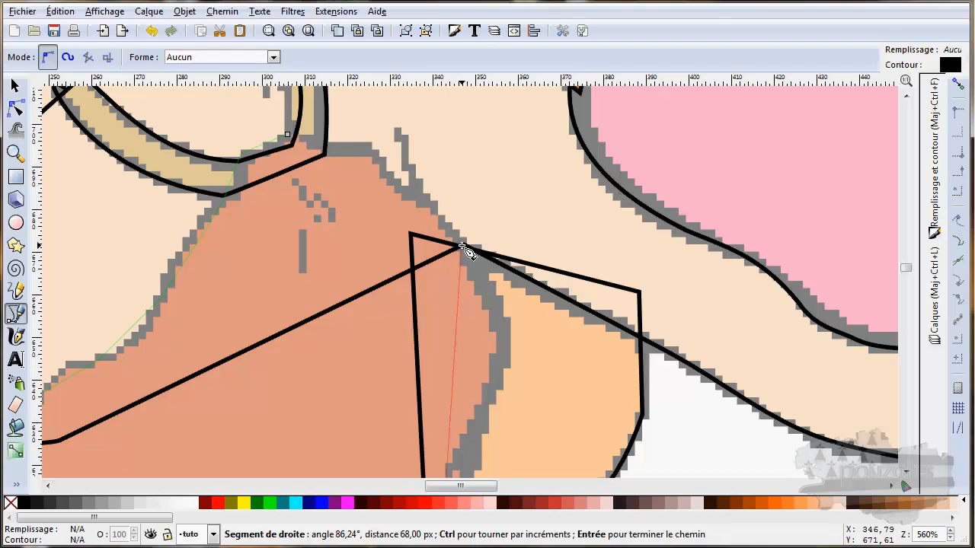
{"action": "left_click", "coordinate": [462, 248]}
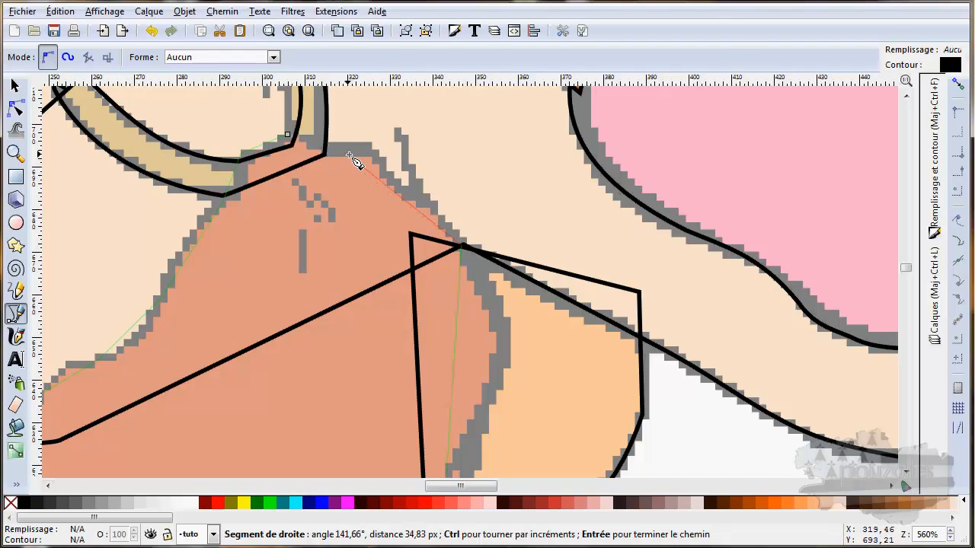
{"action": "left_click", "coordinate": [373, 162]}
{"action": "left_click", "coordinate": [289, 136]}
With the node tool, bend the dress's two upper-left neckline segments near the strap into curves that match the reference.
{"action": "scroll", "coordinate": [338, 211], "scroll_direction": "down", "scroll_amount": 1}
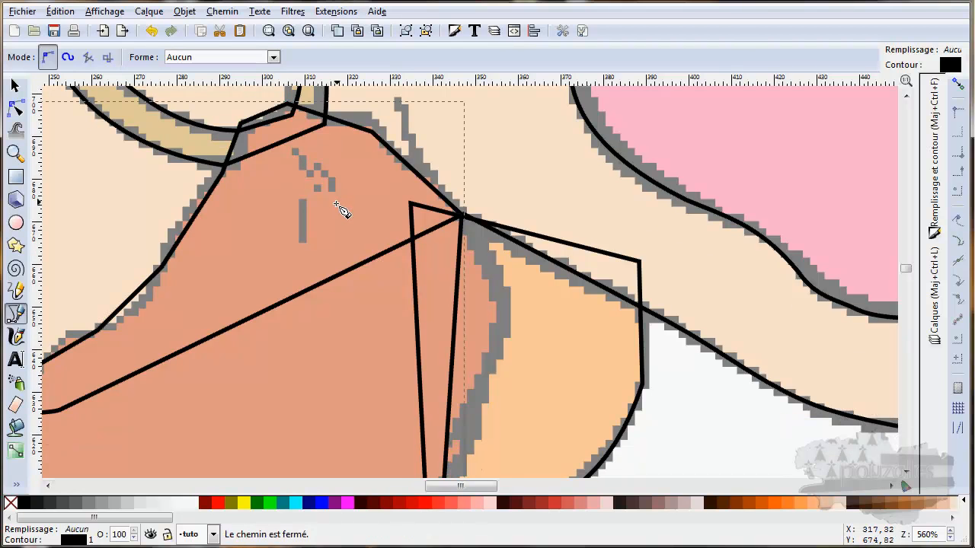
{"action": "scroll", "coordinate": [342, 263], "scroll_direction": "down", "scroll_amount": 2, "text": "ctrl"}
{"action": "scroll", "coordinate": [372, 282], "scroll_direction": "down", "scroll_amount": 3, "text": "ctrl"}
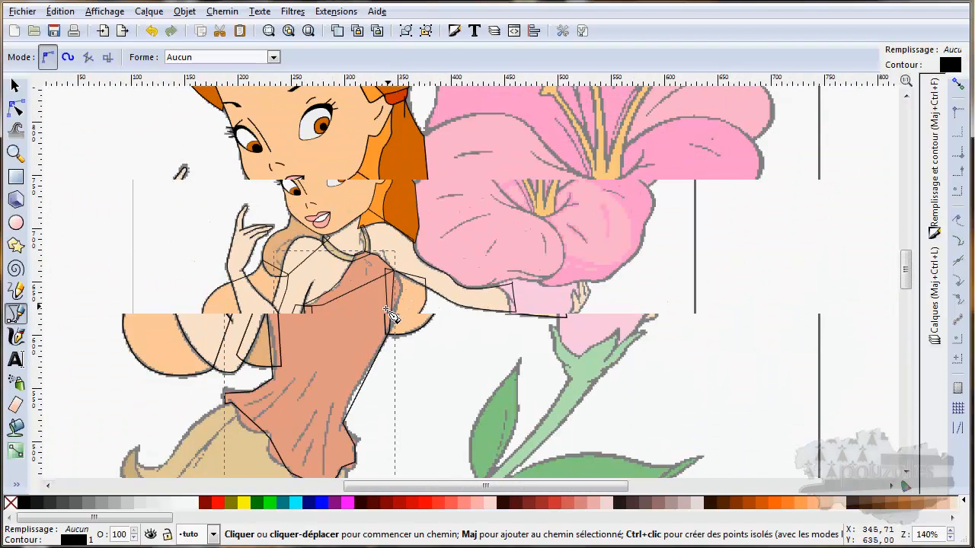
{"action": "scroll", "coordinate": [340, 394], "scroll_direction": "up", "scroll_amount": 2, "text": "ctrl"}
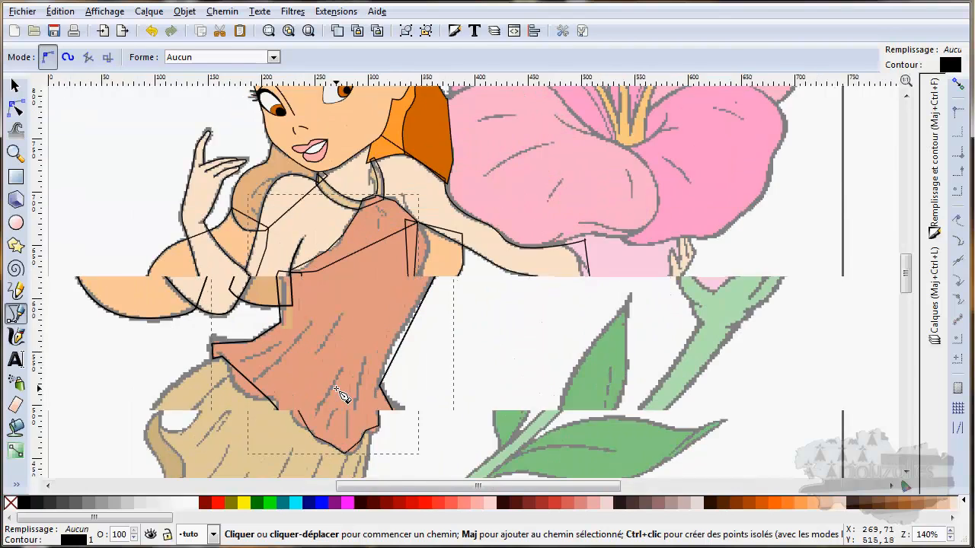
{"action": "left_click", "coordinate": [15, 107]}
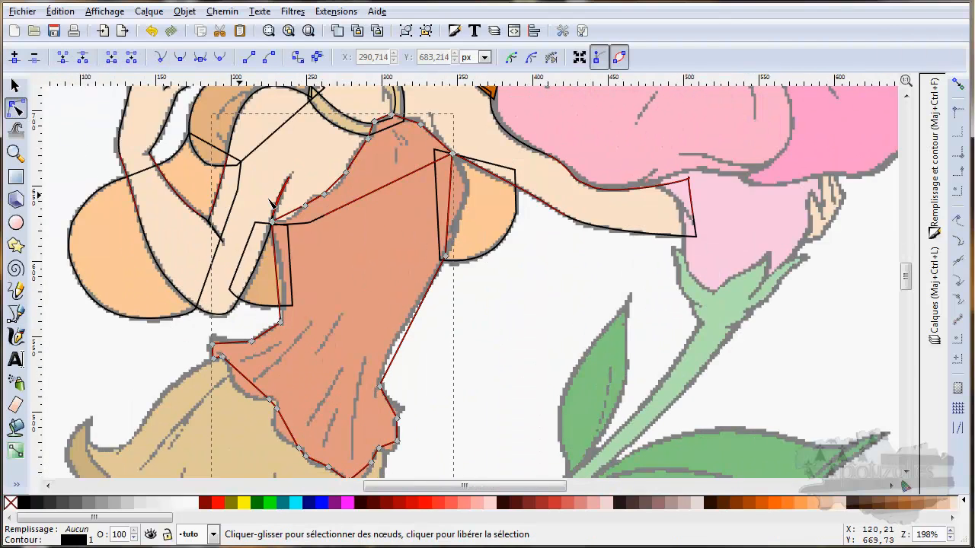
{"action": "scroll", "coordinate": [385, 136], "scroll_direction": "up", "scroll_amount": 4, "text": "ctrl"}
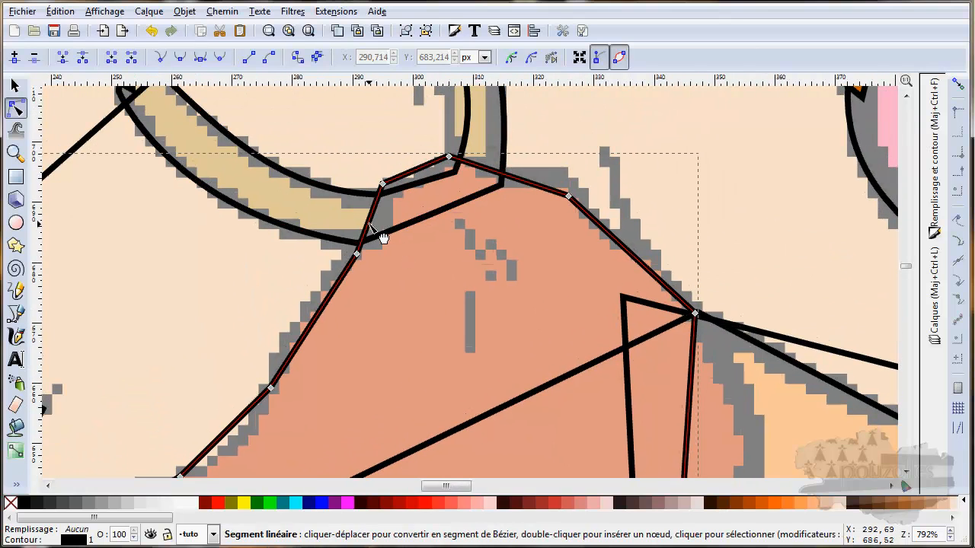
{"action": "left_click_drag", "start_coordinate": [333, 323], "coordinate": [327, 328]}
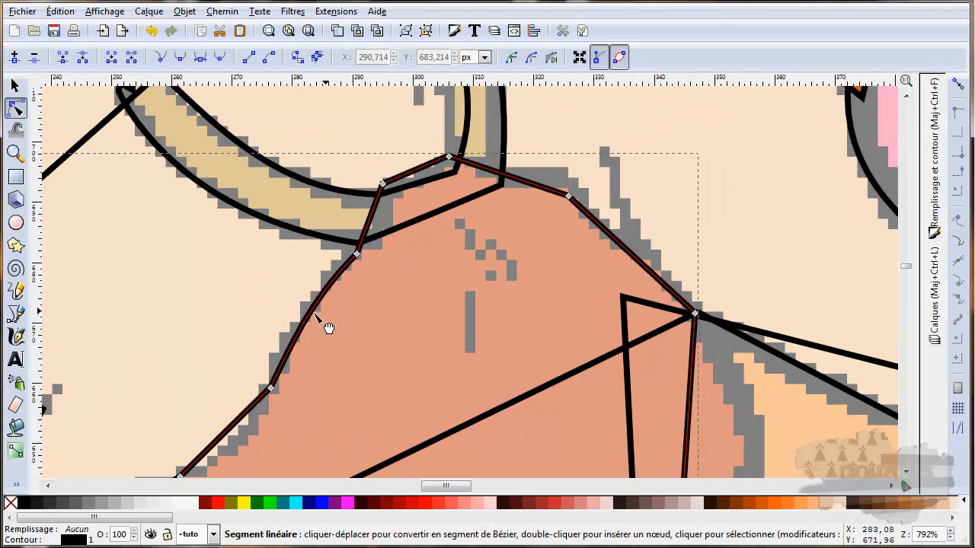
{"action": "left_click_drag", "start_coordinate": [371, 225], "coordinate": [374, 226]}
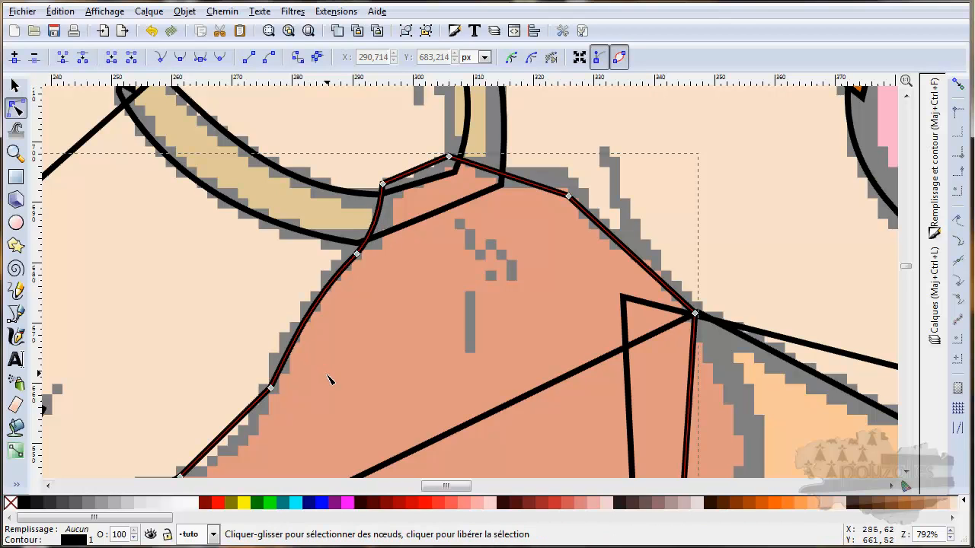
Curve the three lower neckline segments to follow the reference edge down to the bent arm.
{"action": "left_click_drag", "start_coordinate": [330, 379], "coordinate": [444, 196]}
{"action": "left_click_drag", "start_coordinate": [344, 252], "coordinate": [361, 268]}
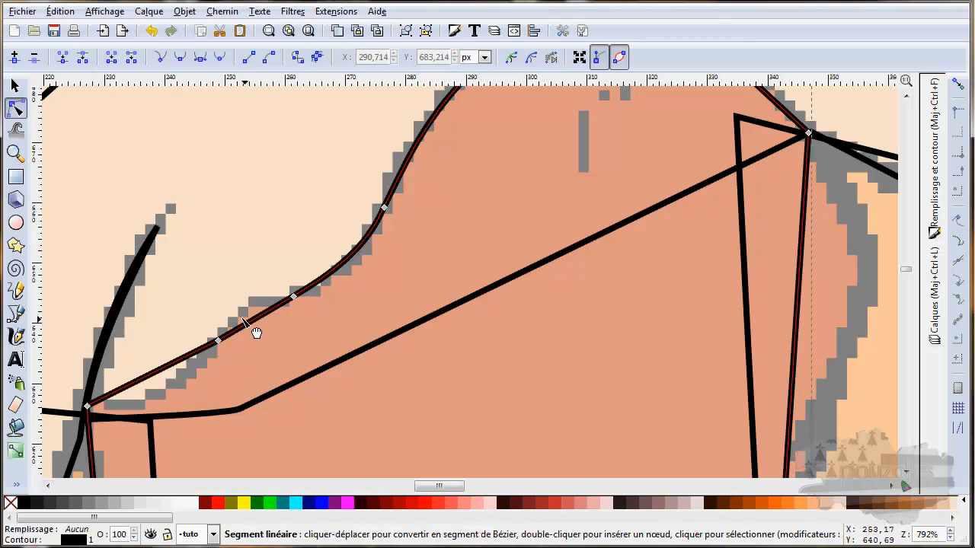
{"action": "left_click_drag", "start_coordinate": [256, 333], "coordinate": [256, 313]}
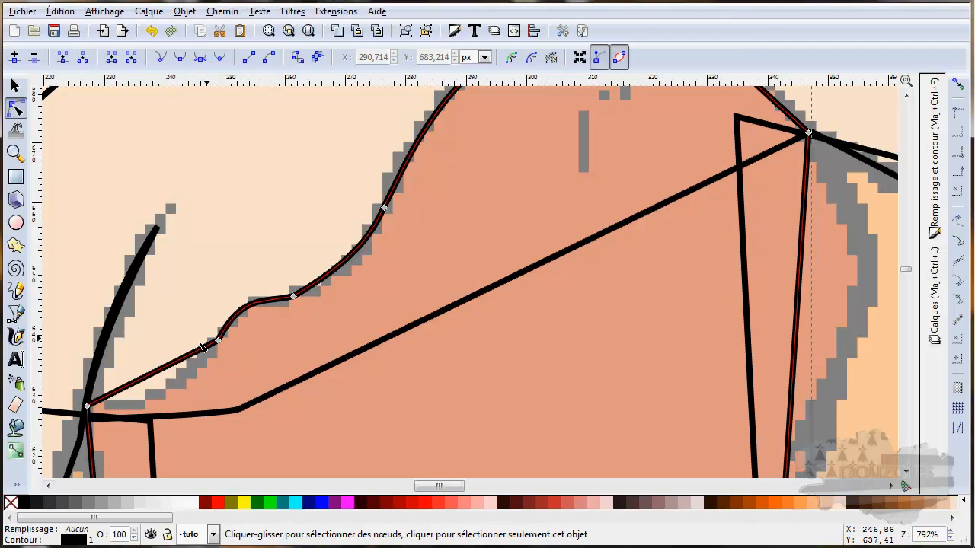
{"action": "left_click_drag", "start_coordinate": [169, 365], "coordinate": [183, 406]}
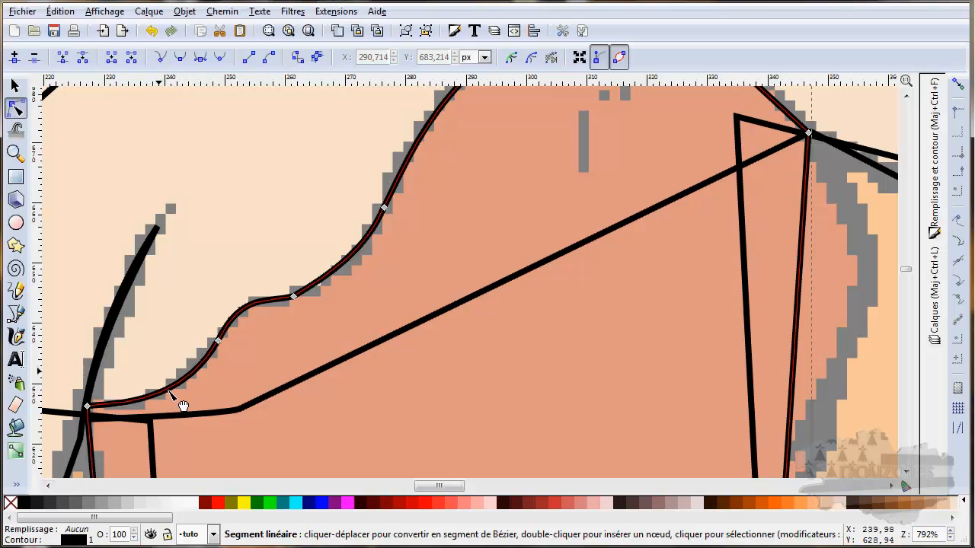
Bend the dress's straight left side beside the bent arm outward to follow the reference waist contour.
{"action": "left_click_drag", "start_coordinate": [209, 461], "coordinate": [371, 176]}
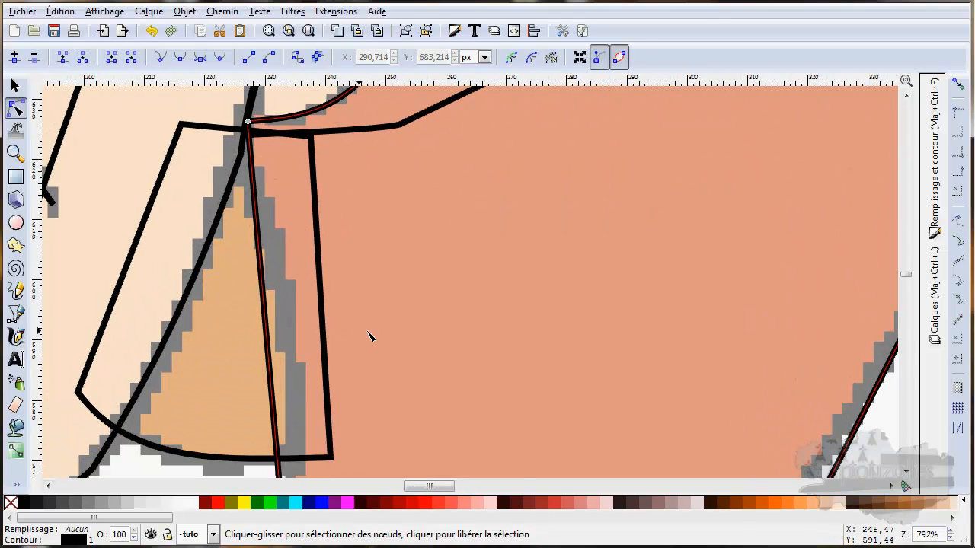
{"action": "scroll", "coordinate": [368, 336], "scroll_direction": "down", "scroll_amount": 2}
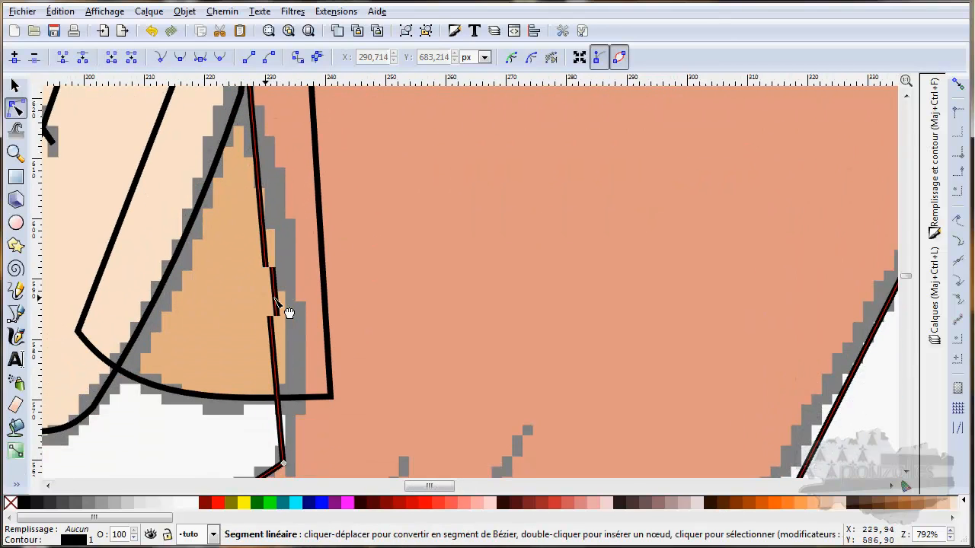
{"action": "left_click_drag", "start_coordinate": [276, 305], "coordinate": [303, 315]}
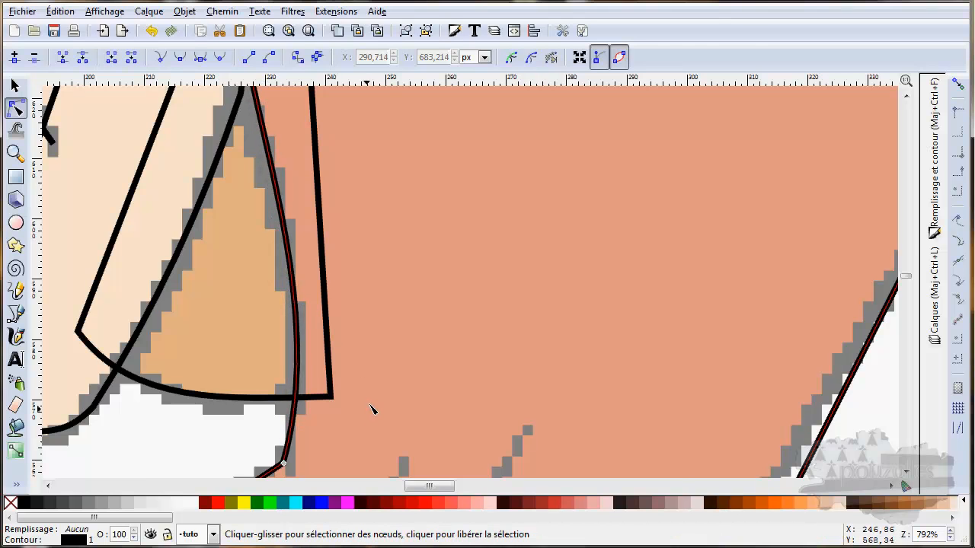
Curve the flare below the waist and round off the left tip of the hem.
{"action": "left_click_drag", "start_coordinate": [373, 410], "coordinate": [451, 181]}
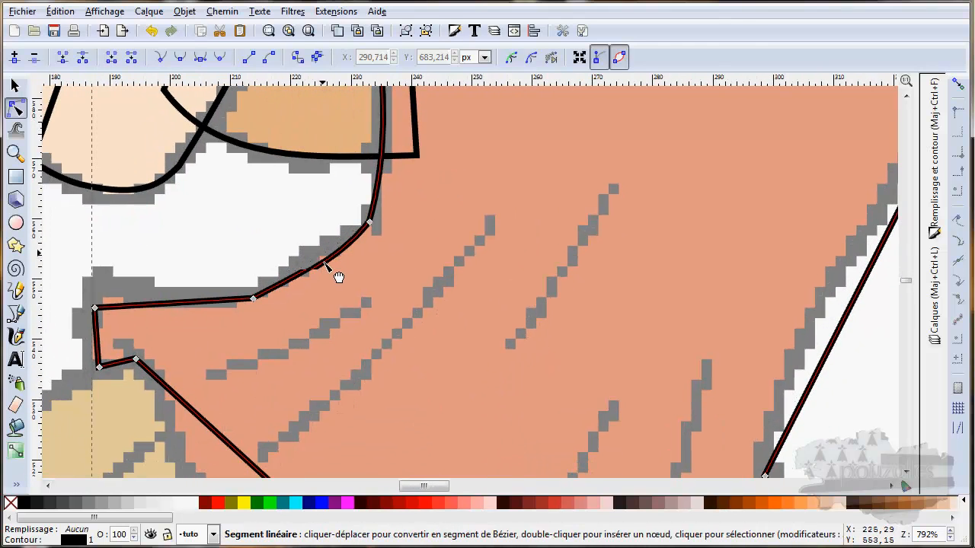
{"action": "left_click_drag", "start_coordinate": [325, 265], "coordinate": [315, 273]}
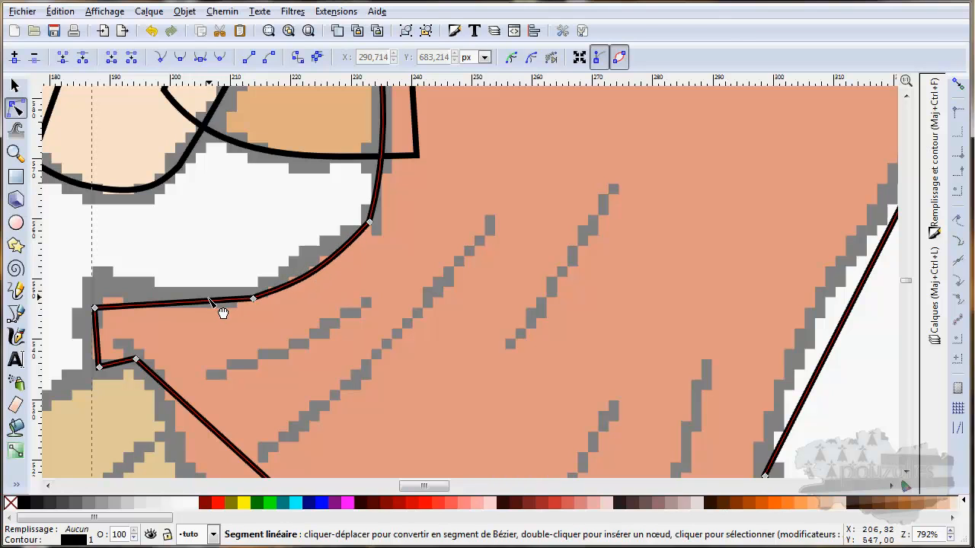
{"action": "left_click_drag", "start_coordinate": [208, 302], "coordinate": [208, 307]}
{"action": "left_click_drag", "start_coordinate": [99, 336], "coordinate": [119, 368]}
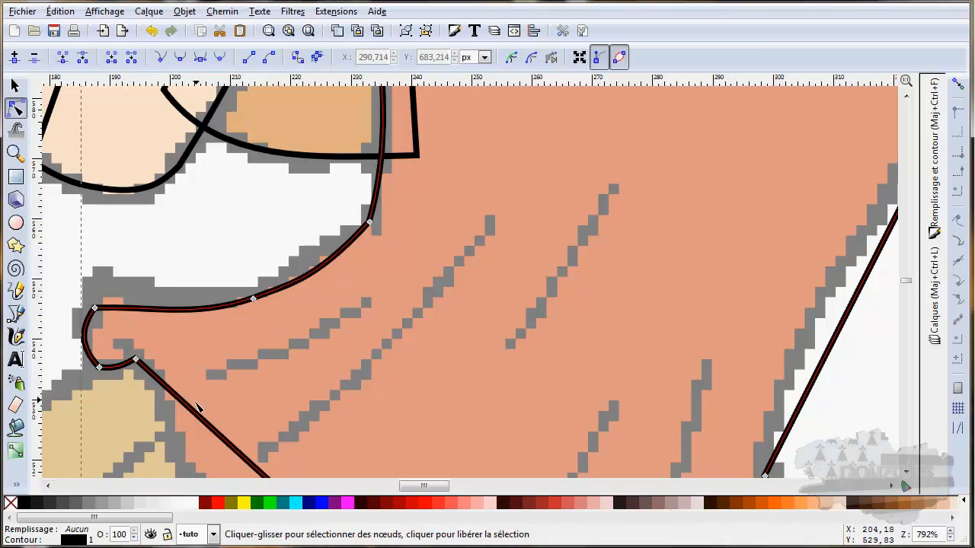
Bend the long hem segment below the left tip into a scallop and round the short corner segment after it.
{"action": "scroll", "coordinate": [265, 407], "scroll_direction": "down", "scroll_amount": 5}
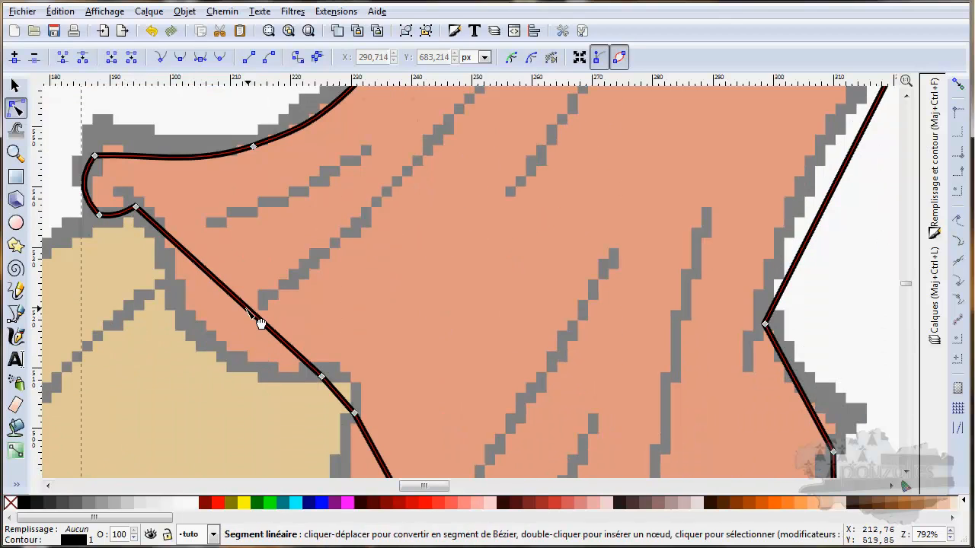
{"action": "left_click_drag", "start_coordinate": [259, 322], "coordinate": [218, 355]}
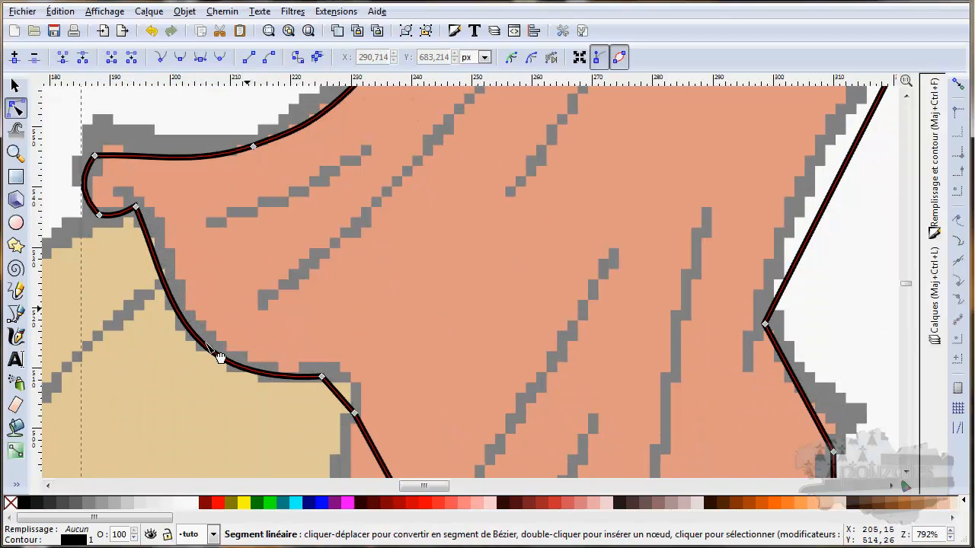
{"action": "left_click_drag", "start_coordinate": [351, 403], "coordinate": [362, 396]}
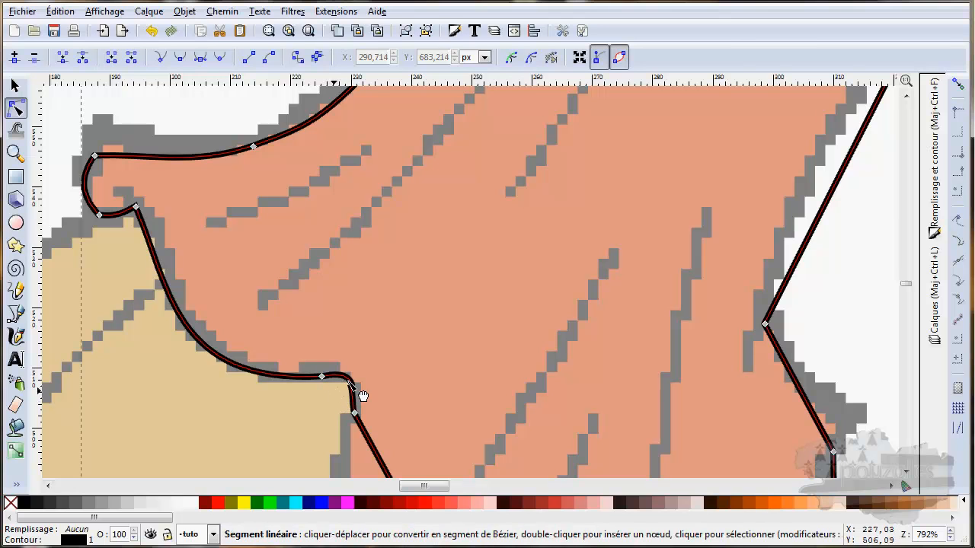
Curve the remaining left hem segments into scallops that follow the reference down to the hem's lowest point.
{"action": "scroll", "coordinate": [401, 387], "scroll_direction": "down", "scroll_amount": 10}
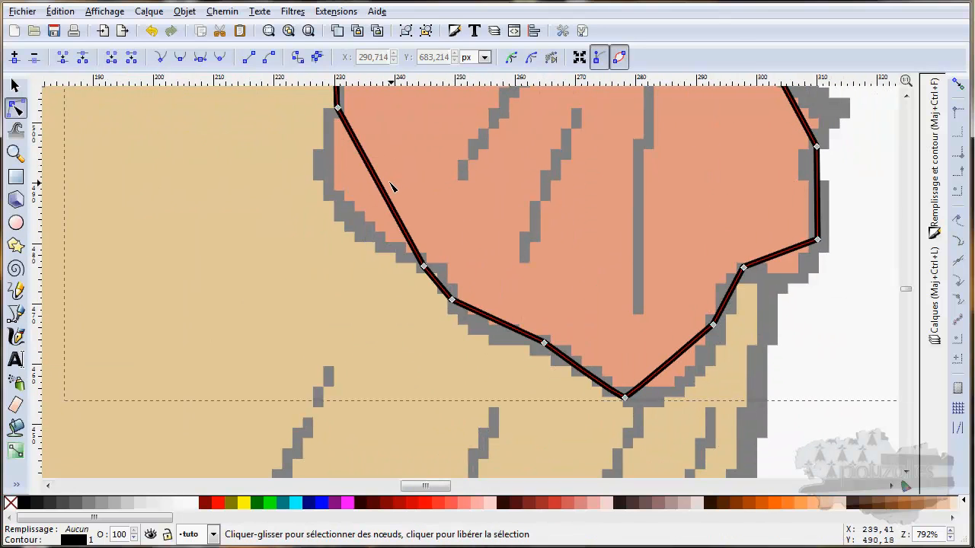
{"action": "left_click_drag", "start_coordinate": [379, 196], "coordinate": [348, 218]}
{"action": "left_click_drag", "start_coordinate": [446, 290], "coordinate": [457, 289]}
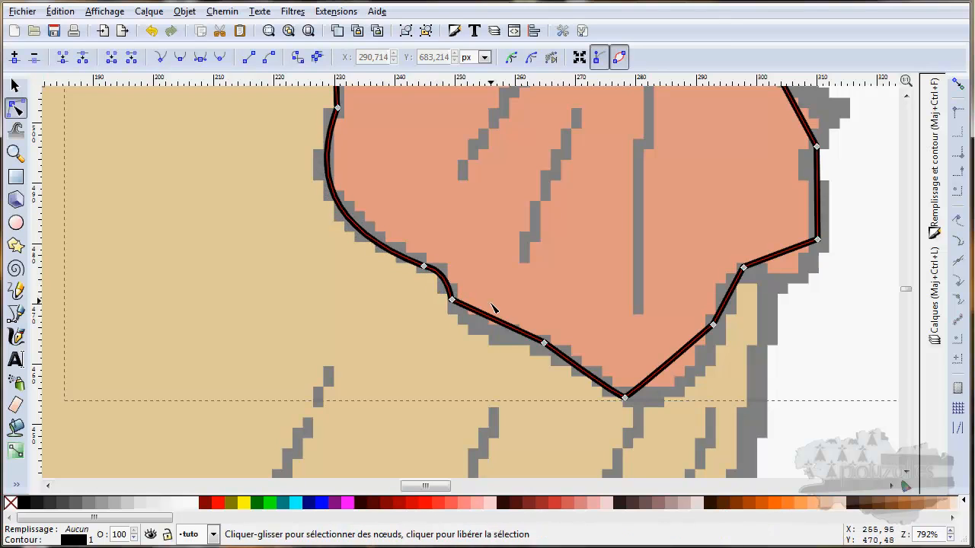
{"action": "left_click_drag", "start_coordinate": [514, 333], "coordinate": [506, 347]}
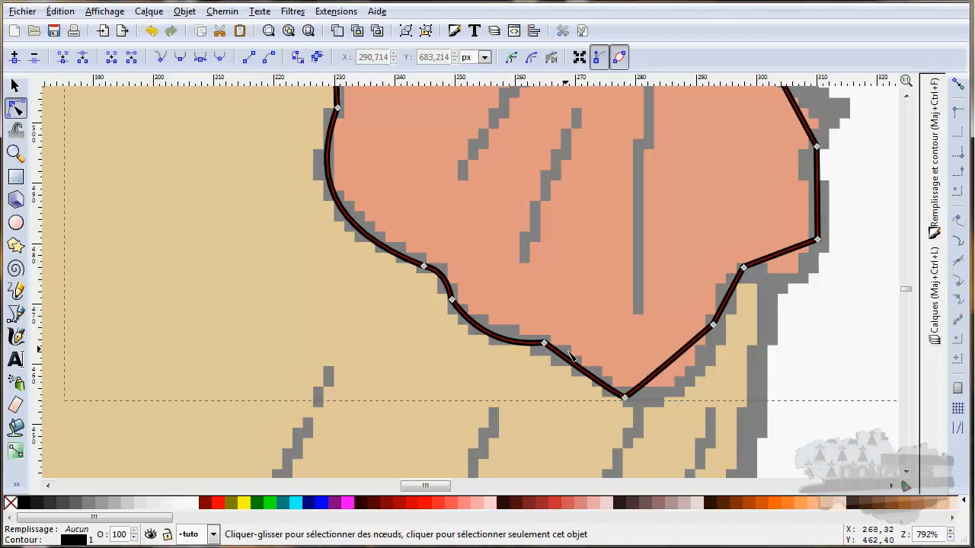
{"action": "left_click_drag", "start_coordinate": [591, 379], "coordinate": [605, 377]}
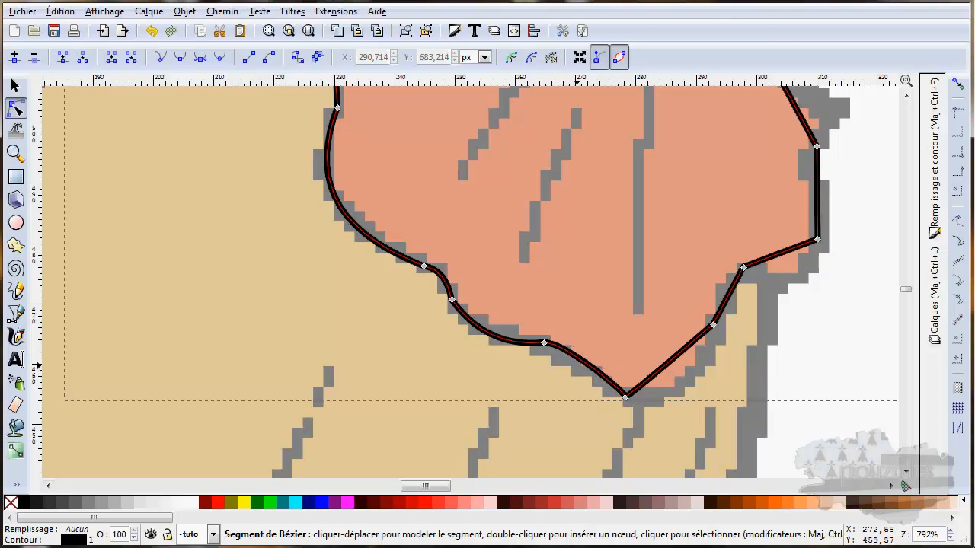
Curve the dress's hem segments from its lowest point up around the right edge to match the reference scallops.
{"action": "mouse_move", "coordinate": [690, 374]}
{"action": "left_mouse_down"}
{"action": "mouse_move", "coordinate": [699, 398]}
{"action": "mouse_move", "coordinate": [716, 388]}
{"action": "mouse_move", "coordinate": [699, 382]}
{"action": "left_mouse_up"}
{"action": "left_click_drag", "start_coordinate": [728, 300], "coordinate": [717, 293]}
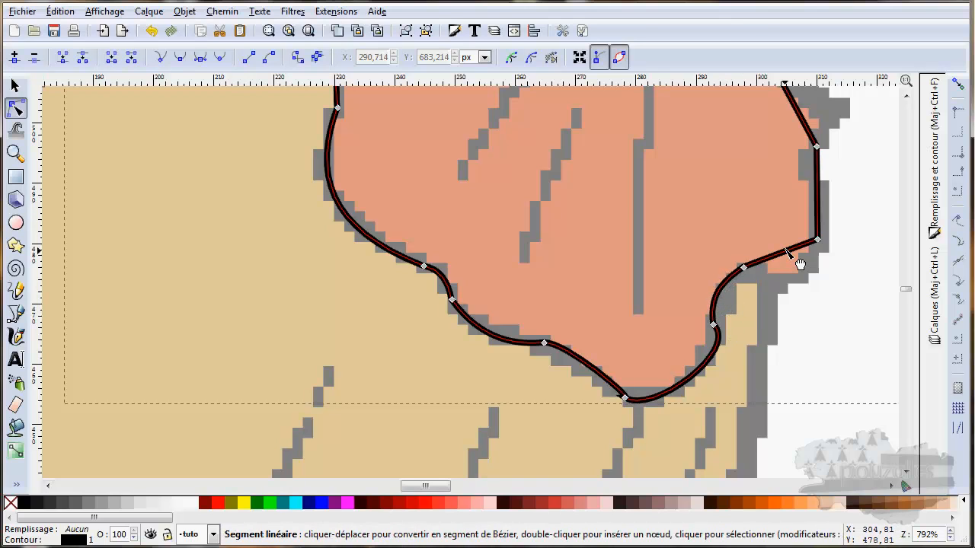
{"action": "mouse_move", "coordinate": [792, 251]}
{"action": "left_mouse_down"}
{"action": "mouse_move", "coordinate": [807, 284]}
{"action": "mouse_move", "coordinate": [791, 265]}
{"action": "left_mouse_up"}
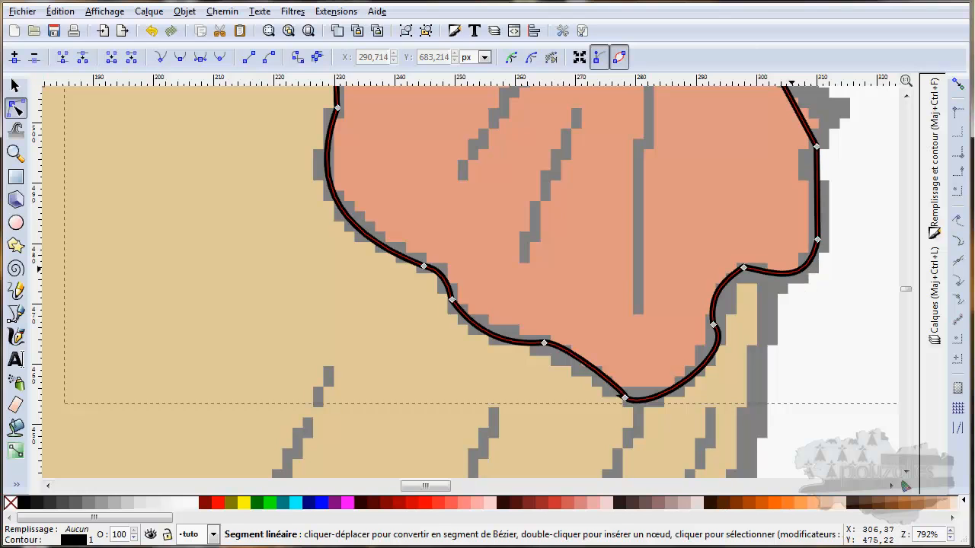
{"action": "left_click_drag", "start_coordinate": [834, 231], "coordinate": [610, 533]}
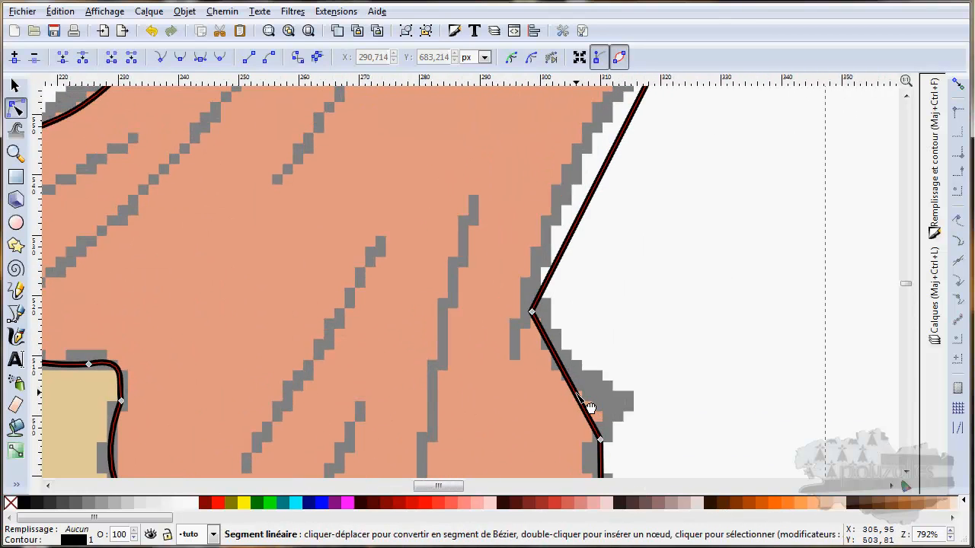
{"action": "left_click_drag", "start_coordinate": [587, 409], "coordinate": [602, 392]}
Bend the dress's straight right side outward from the waist up to the armpit to follow the reference contour.
{"action": "left_click_drag", "start_coordinate": [640, 227], "coordinate": [468, 428]}
{"action": "left_click_drag", "start_coordinate": [440, 393], "coordinate": [431, 392]}
{"action": "left_click_drag", "start_coordinate": [579, 252], "coordinate": [458, 508]}
{"action": "left_click_drag", "start_coordinate": [558, 390], "coordinate": [518, 480]}
{"action": "left_click_drag", "start_coordinate": [526, 239], "coordinate": [467, 420]}
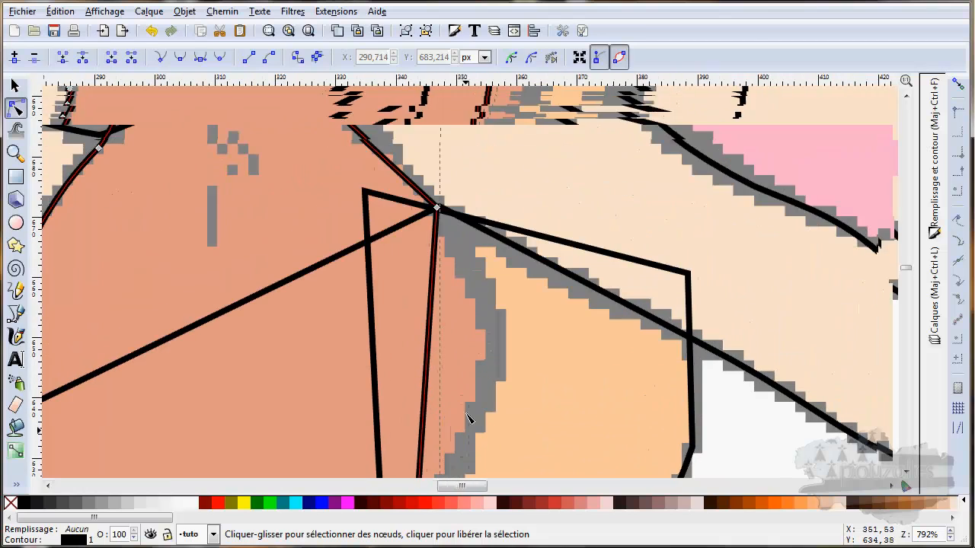
{"action": "left_click_drag", "start_coordinate": [465, 375], "coordinate": [507, 376]}
{"action": "scroll", "coordinate": [511, 380], "scroll_direction": "down", "scroll_amount": 8}
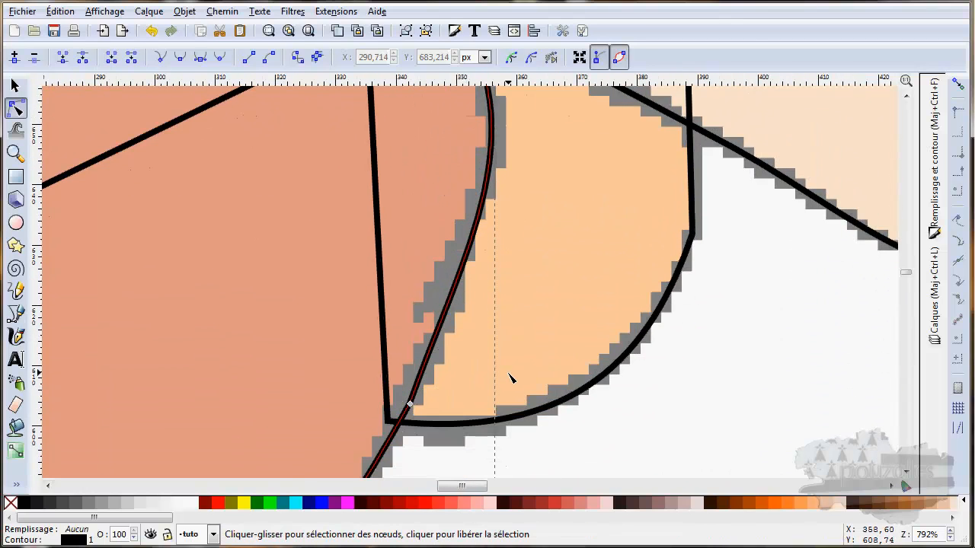
Curve the dress's top edge between the neck strap and the right shoulder node, adjusting the node's handle to fit the reference.
{"action": "scroll", "coordinate": [510, 377], "scroll_direction": "up", "scroll_amount": 10}
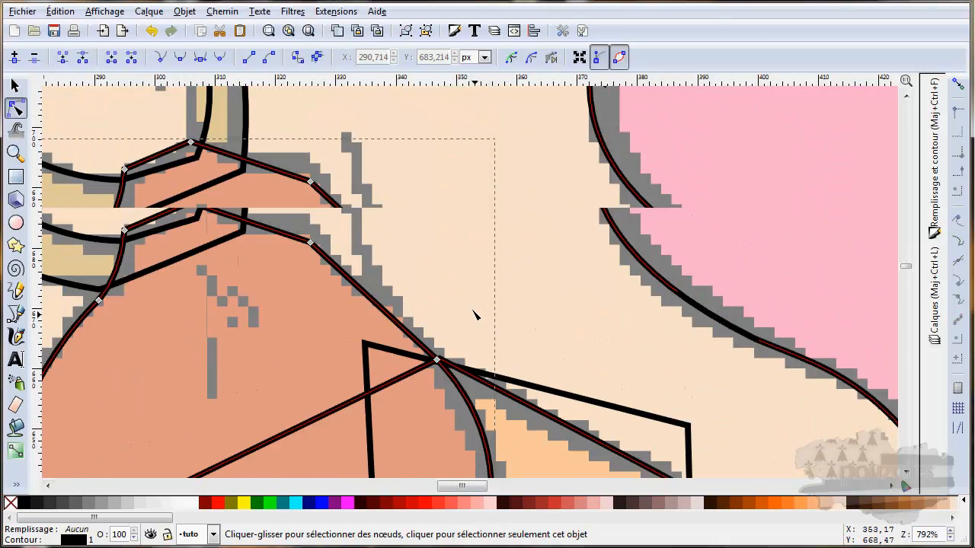
{"action": "left_click_drag", "start_coordinate": [272, 269], "coordinate": [265, 275]}
{"action": "left_click", "coordinate": [311, 274]}
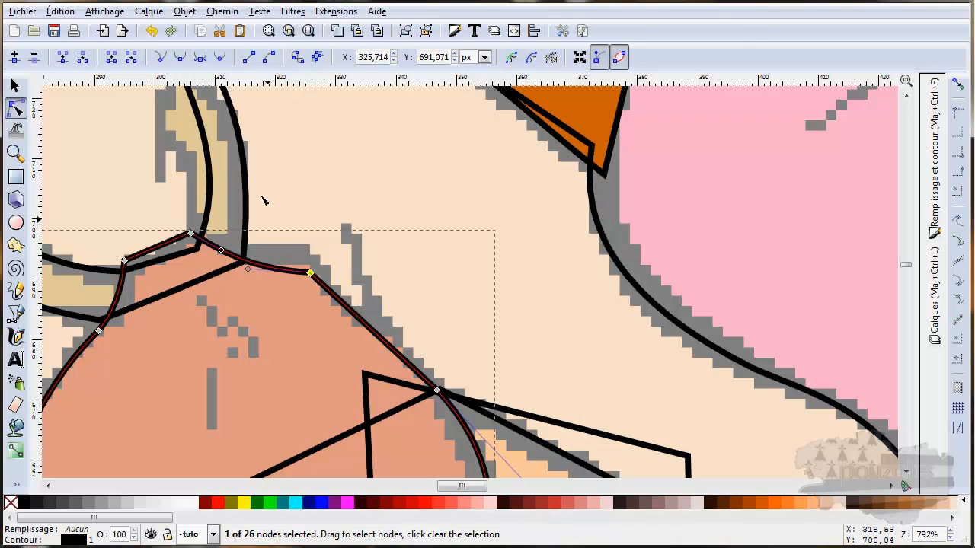
{"action": "key", "text": "ctrl+z"}
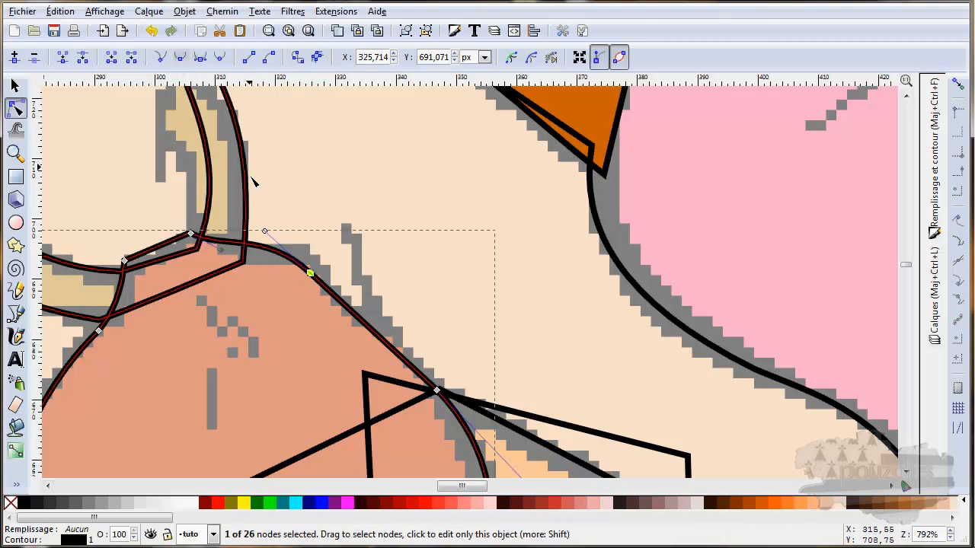
{"action": "left_click_drag", "start_coordinate": [265, 232], "coordinate": [294, 274]}
{"action": "scroll", "coordinate": [266, 309], "scroll_direction": "down", "scroll_amount": 5}
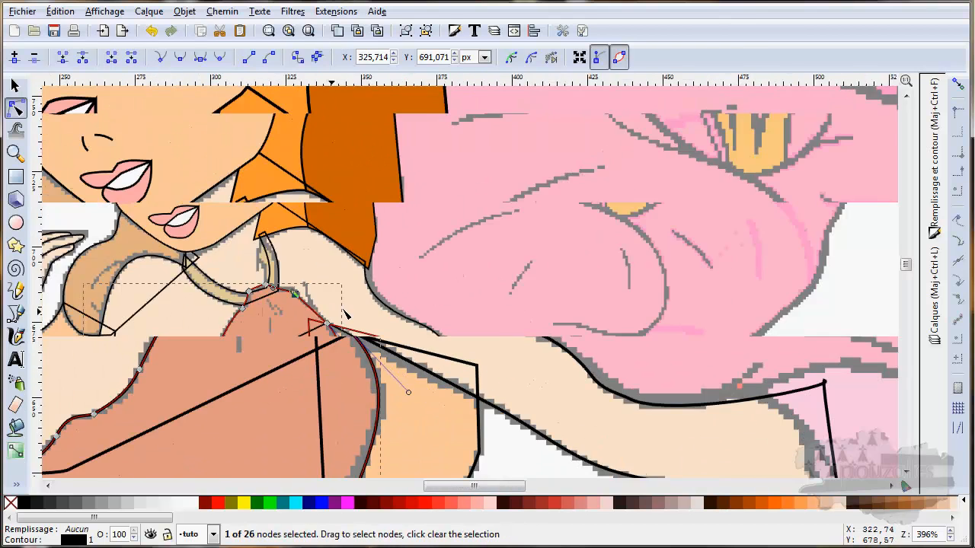
{"action": "scroll", "coordinate": [340, 305], "scroll_direction": "down", "scroll_amount": 4}
{"action": "scroll", "coordinate": [340, 290], "scroll_direction": "left", "scroll_amount": 2}
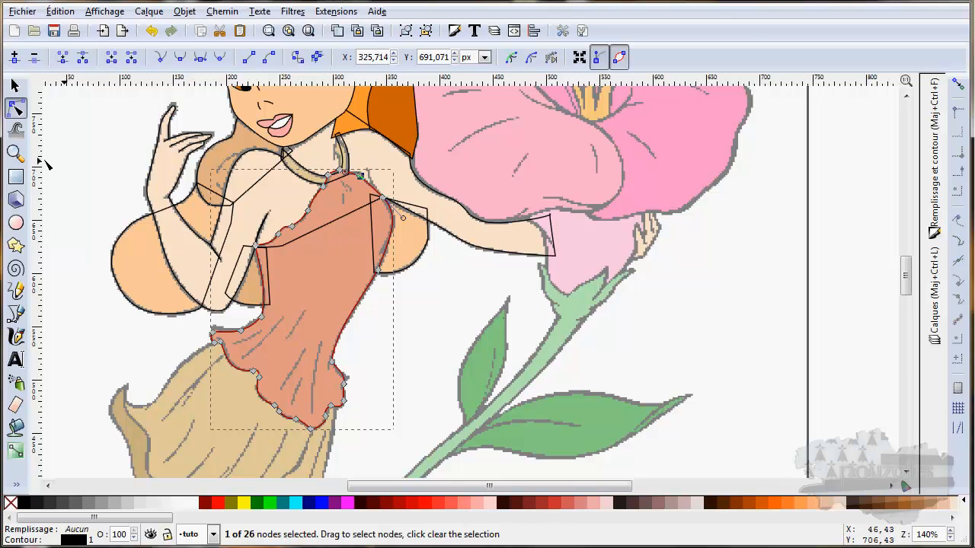
Draw two short straight crease lines on the bust with the Bézier pen, a diagonal one about 14 px long and a vertical one below.
{"action": "left_click", "coordinate": [17, 313]}
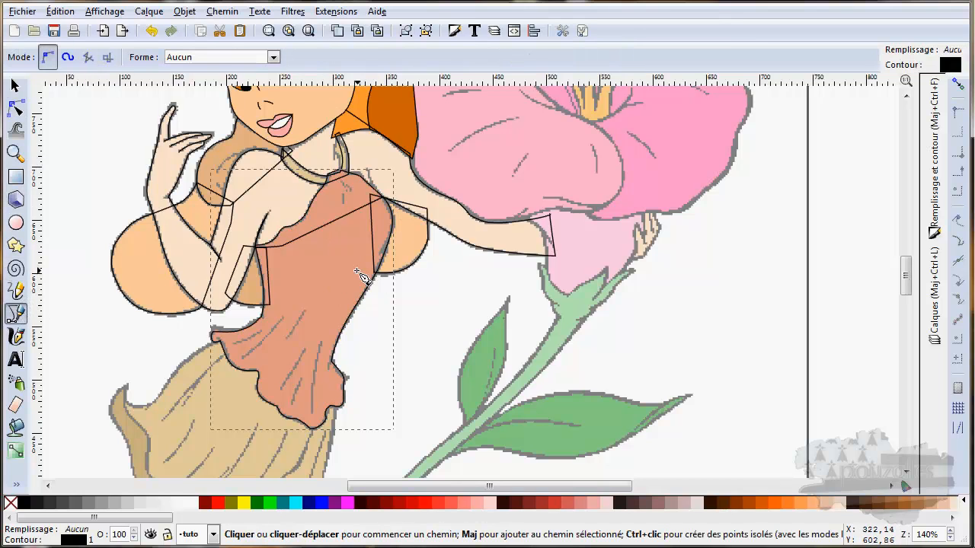
{"action": "scroll", "coordinate": [351, 241], "scroll_direction": "up", "scroll_amount": 2}
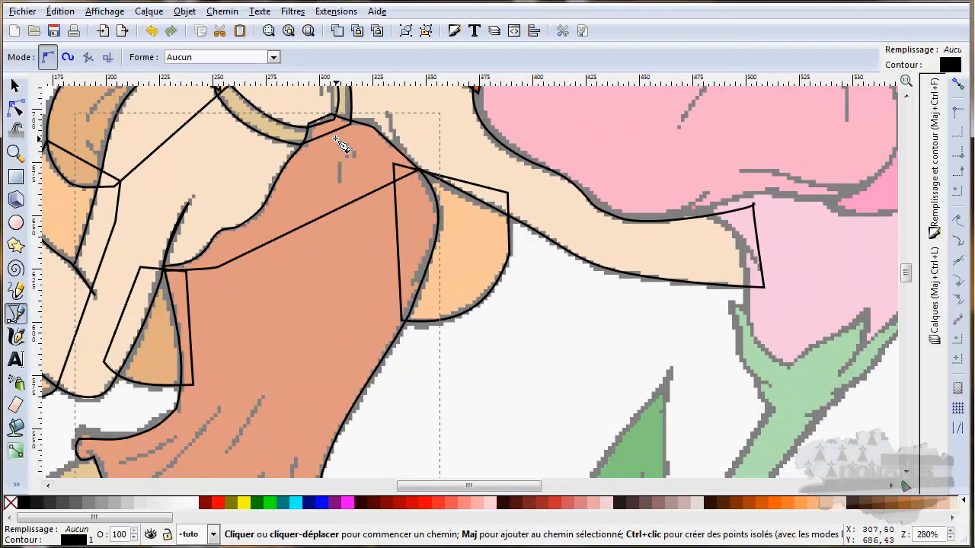
{"action": "left_click", "coordinate": [335, 138]}
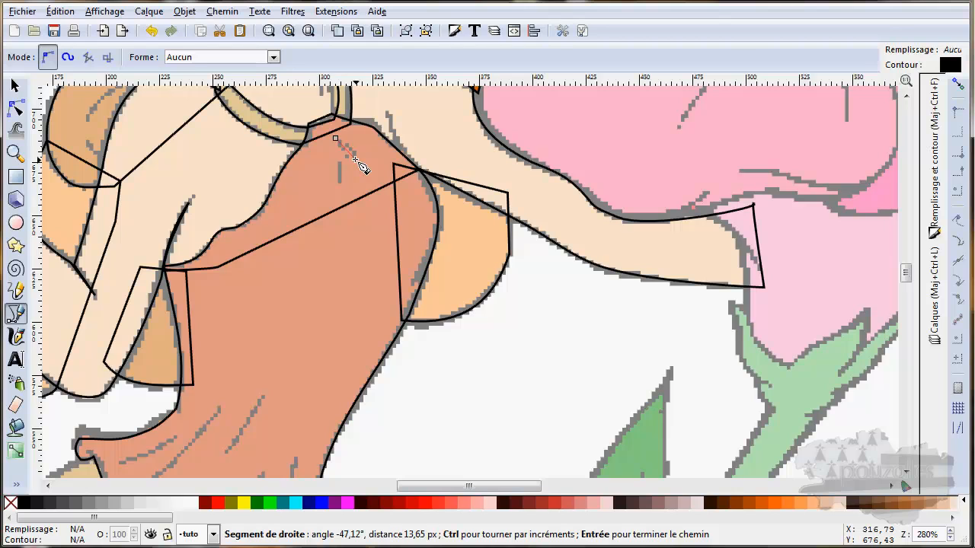
{"action": "double_click", "coordinate": [355, 158]}
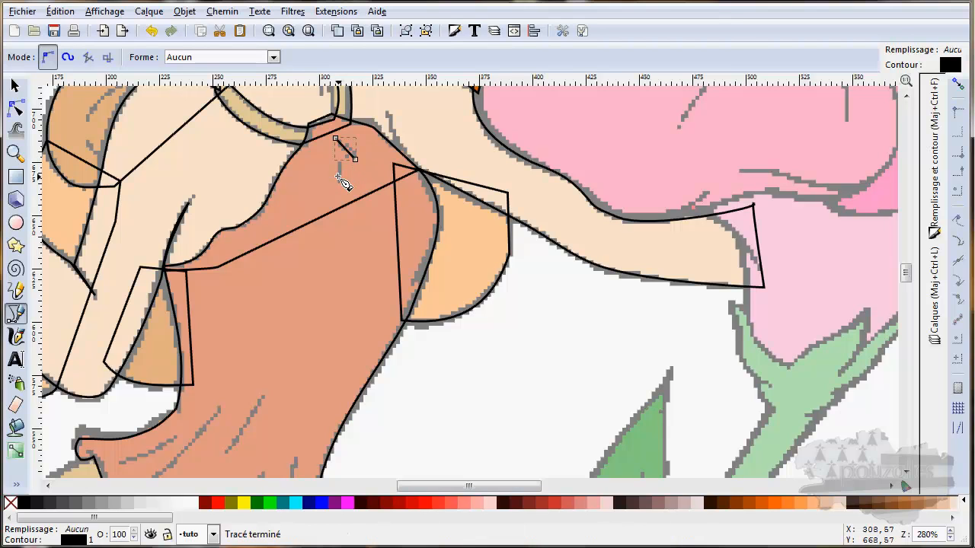
{"action": "left_click", "coordinate": [338, 166]}
{"action": "double_click", "coordinate": [339, 184]}
Draw three straight fold lines over the reference strokes on the upper left part of the dress flare, the rightmost about 30 px long.
{"action": "scroll", "coordinate": [322, 279], "scroll_direction": "down", "scroll_amount": 4}
{"action": "left_click", "coordinate": [181, 317]}
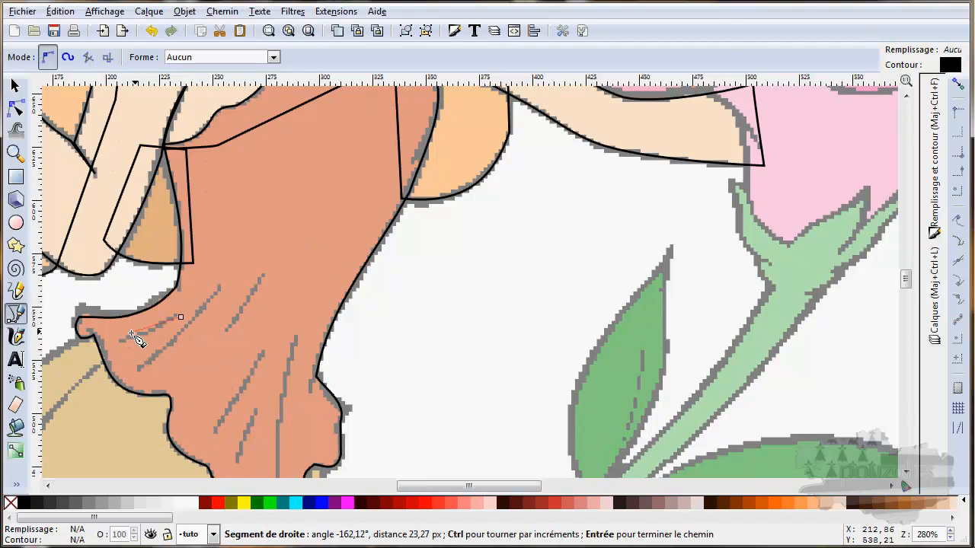
{"action": "double_click", "coordinate": [117, 343]}
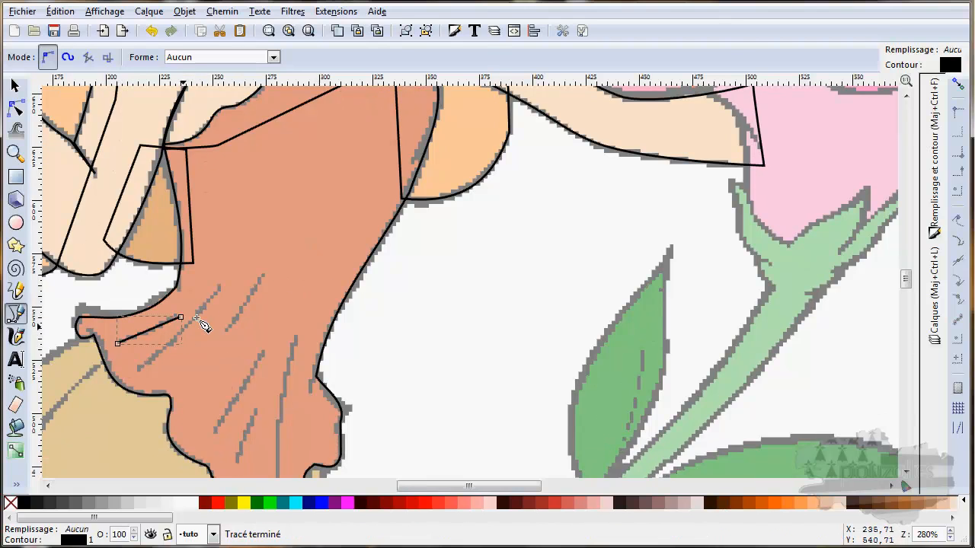
{"action": "left_click", "coordinate": [221, 284]}
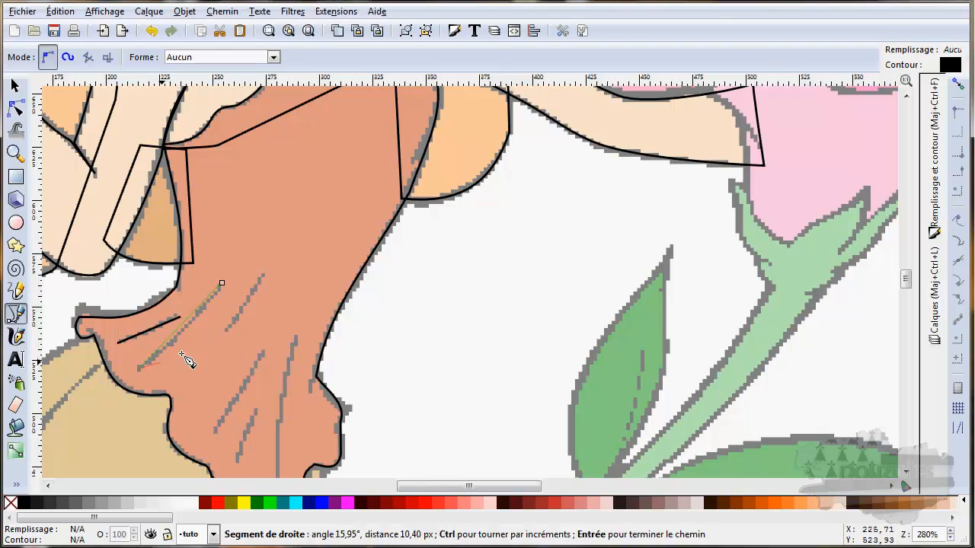
{"action": "double_click", "coordinate": [140, 368]}
{"action": "left_click", "coordinate": [265, 278]}
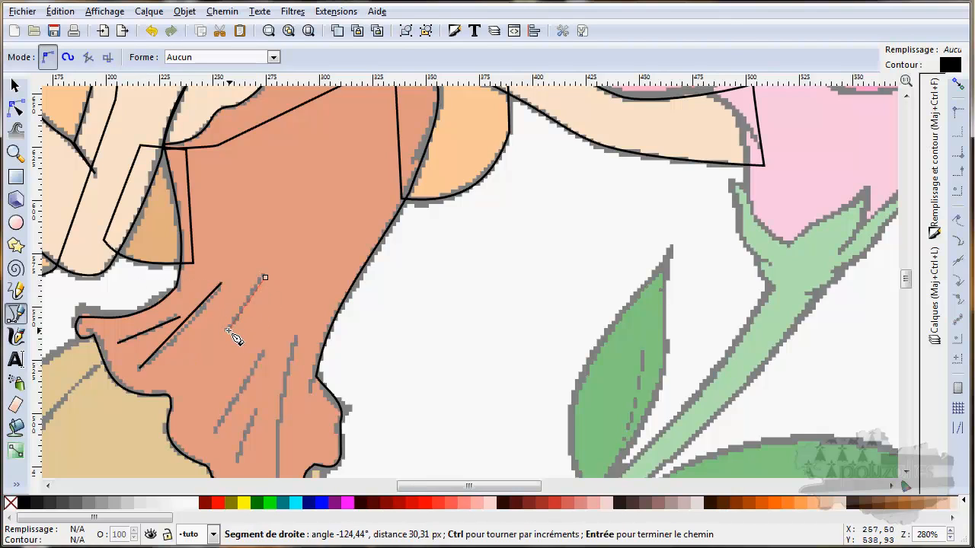
{"action": "double_click", "coordinate": [229, 331]}
Draw three more straight fold lines over the reference strokes in the lower part of the flare near the hem.
{"action": "left_click", "coordinate": [262, 352]}
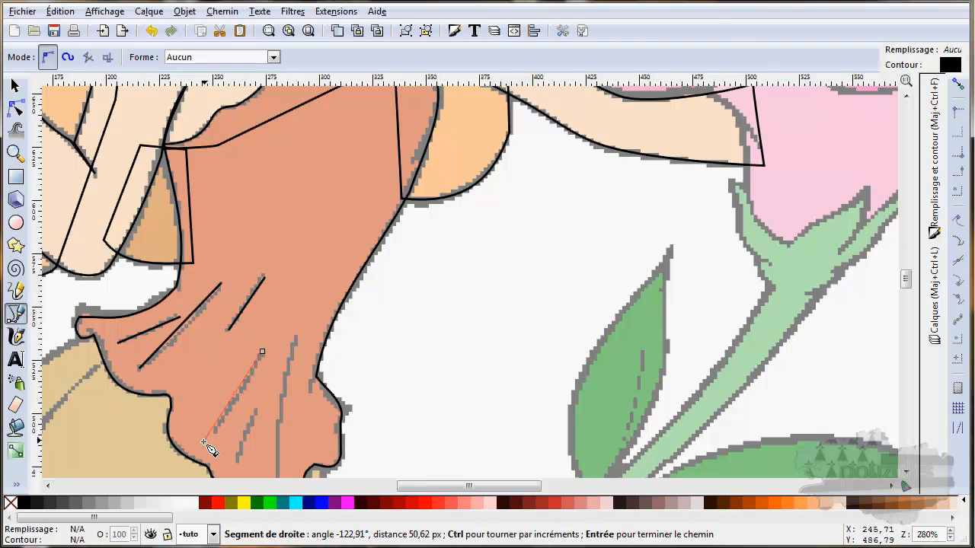
{"action": "double_click", "coordinate": [219, 422]}
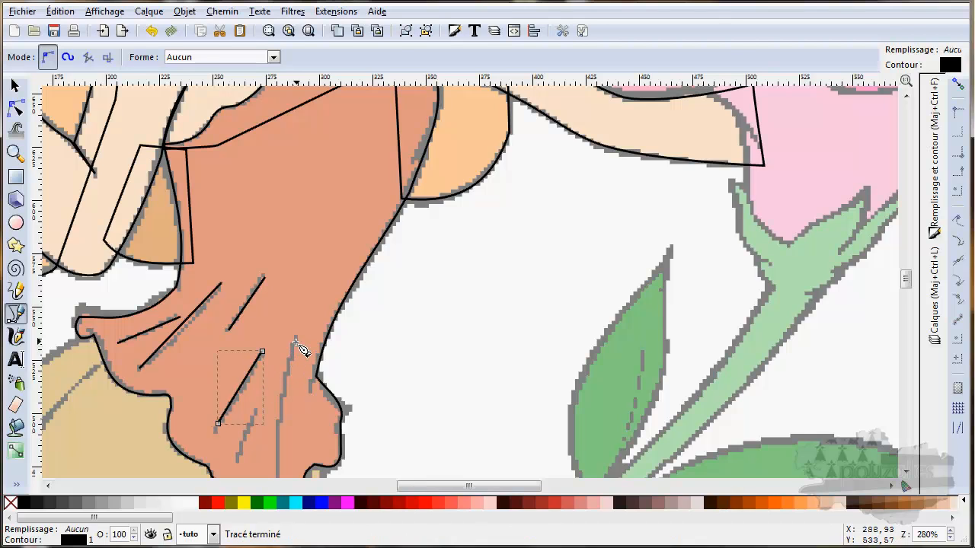
{"action": "left_click", "coordinate": [295, 342]}
{"action": "scroll", "coordinate": [296, 342], "scroll_direction": "down", "scroll_amount": 3}
{"action": "double_click", "coordinate": [278, 386]}
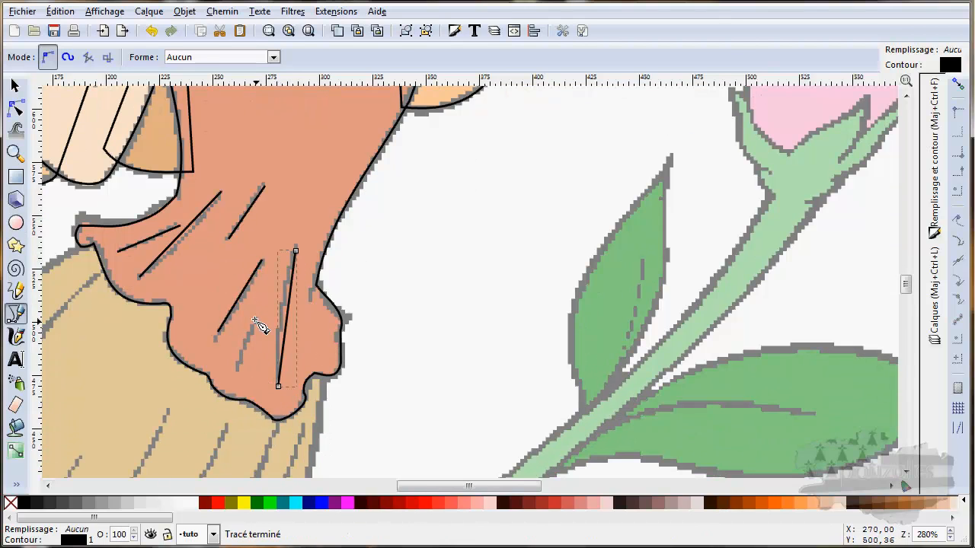
{"action": "left_click", "coordinate": [253, 320]}
{"action": "double_click", "coordinate": [239, 371]}
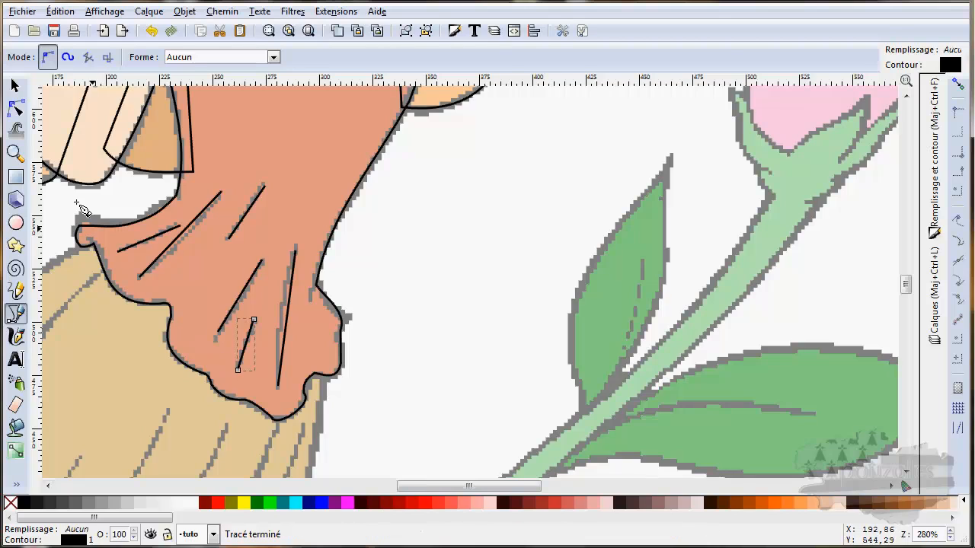
Bend the three lower fold lines near the hem with the node tool so they follow the reference strokes.
{"action": "left_click", "coordinate": [17, 107]}
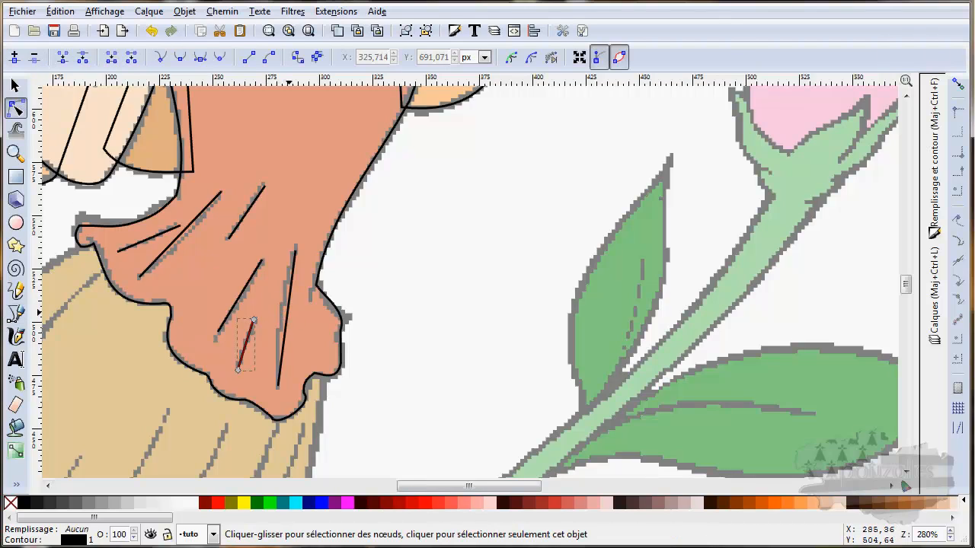
{"action": "left_click", "coordinate": [287, 319]}
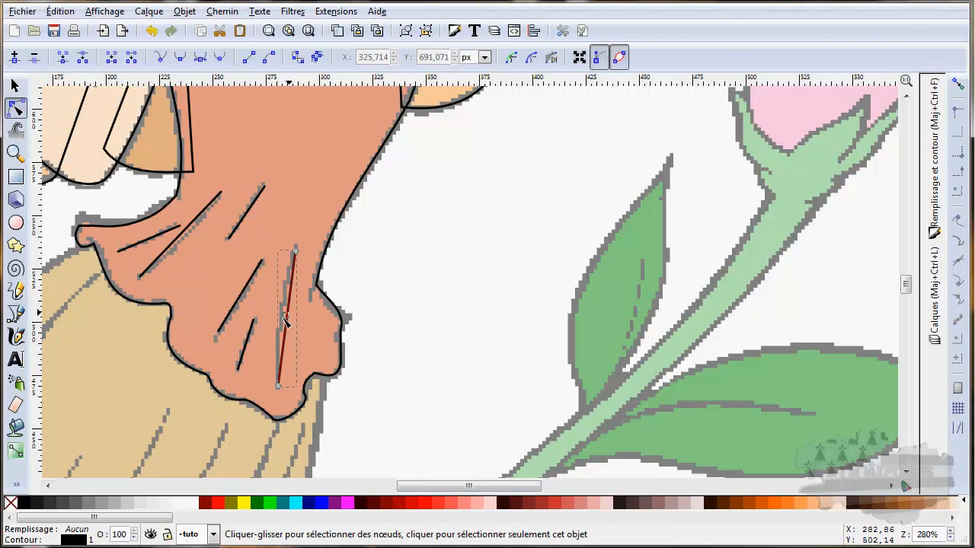
{"action": "left_click_drag", "start_coordinate": [301, 327], "coordinate": [290, 324]}
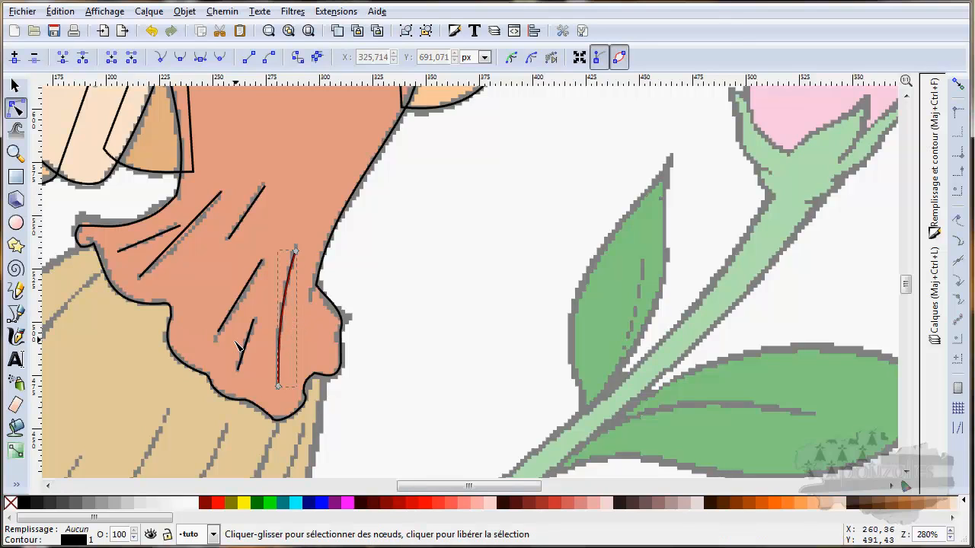
{"action": "left_click", "coordinate": [247, 352]}
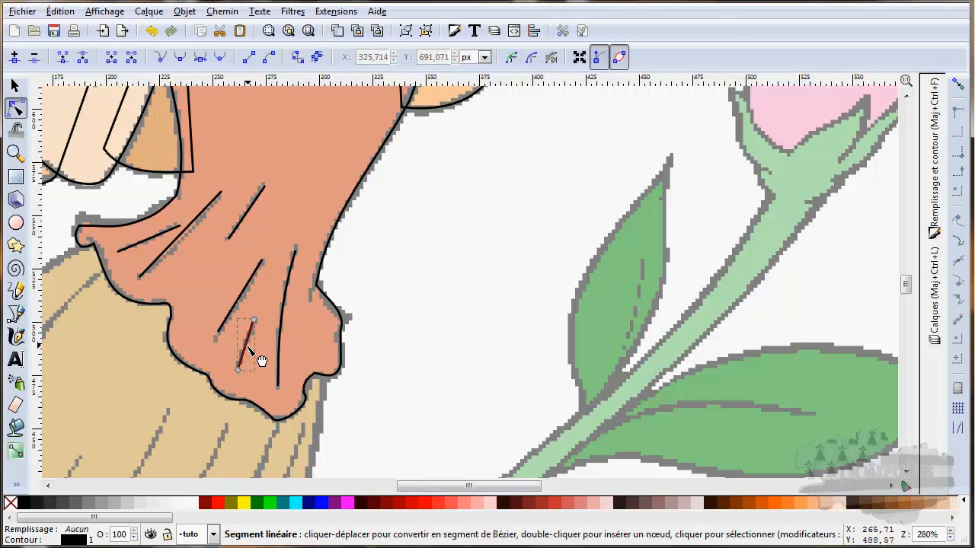
{"action": "left_click_drag", "start_coordinate": [257, 360], "coordinate": [257, 361]}
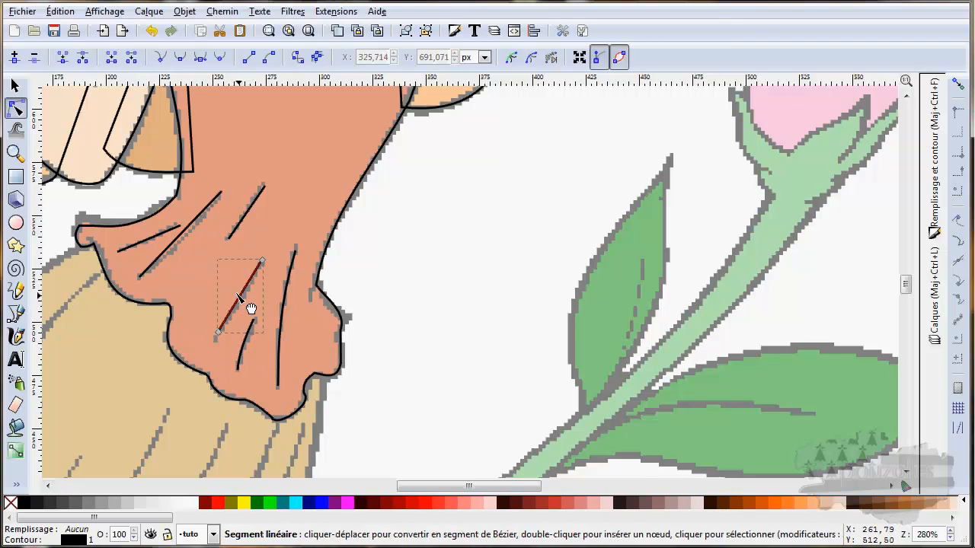
{"action": "left_click_drag", "start_coordinate": [240, 298], "coordinate": [243, 301]}
Bend the three upper left fold lines of the flare into slight curves that follow the reference strokes.
{"action": "left_click", "coordinate": [253, 212]}
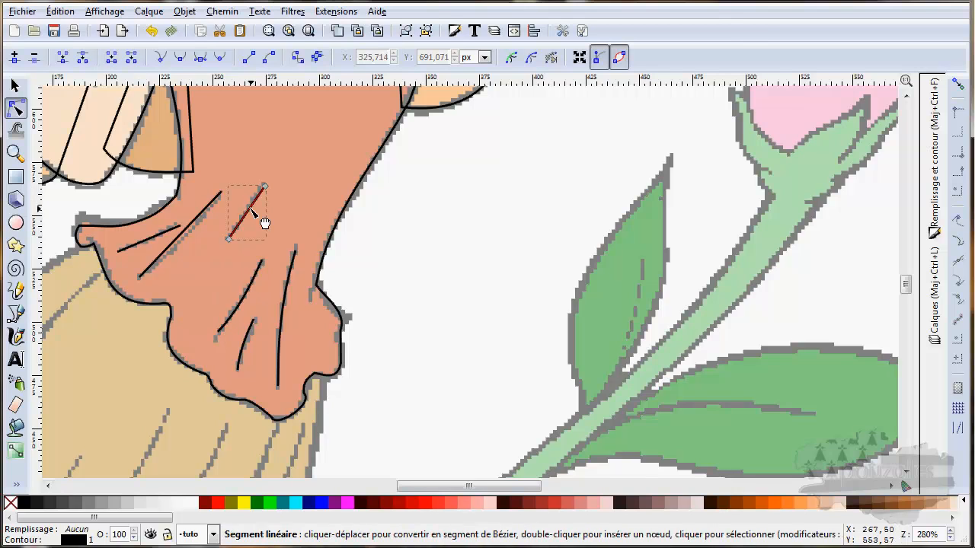
{"action": "left_click_drag", "start_coordinate": [252, 211], "coordinate": [257, 221]}
{"action": "left_click", "coordinate": [185, 239]}
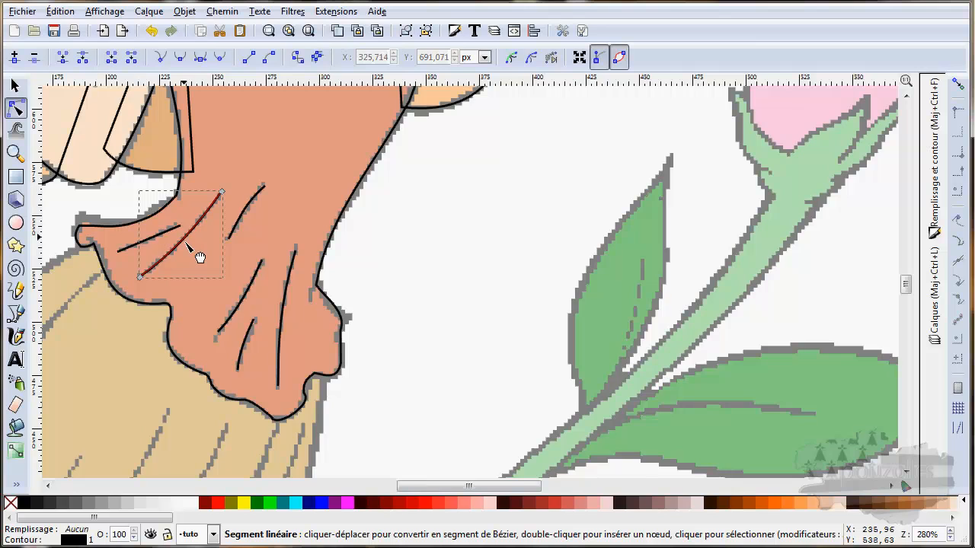
{"action": "left_click", "coordinate": [158, 238]}
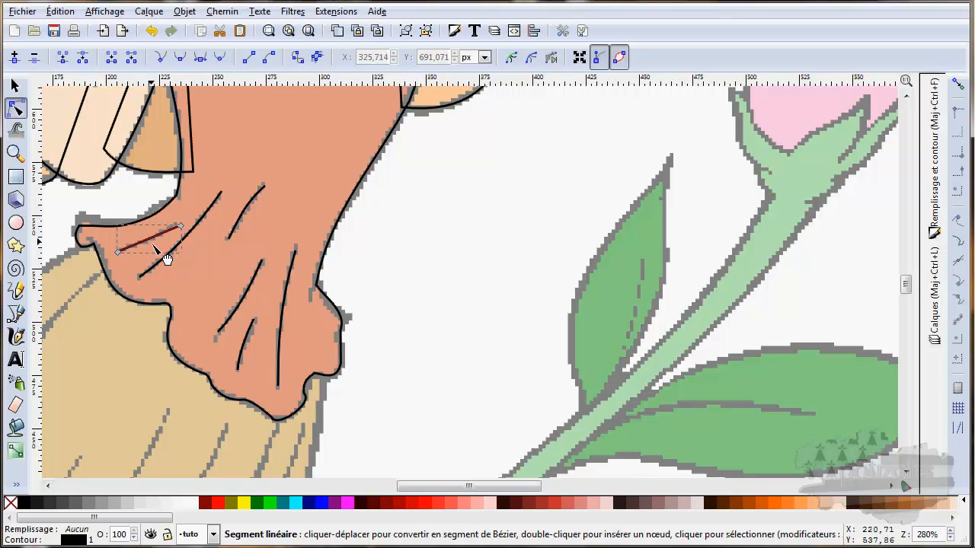
{"action": "left_click_drag", "start_coordinate": [157, 247], "coordinate": [157, 248]}
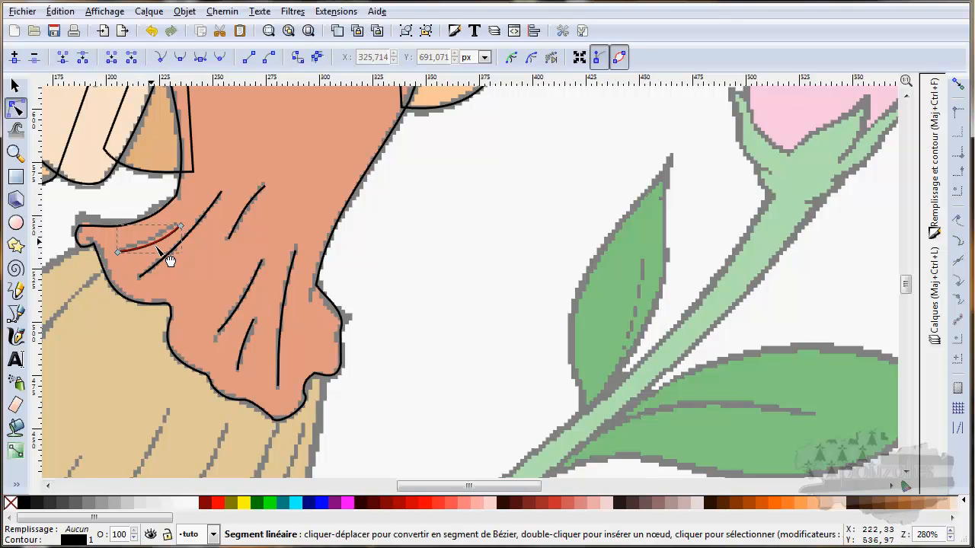
Fill the hair section between the raised hand and the neck with the dark orange sampled from the hair beside the neck.
{"action": "left_click_drag", "start_coordinate": [330, 181], "coordinate": [242, 543]}
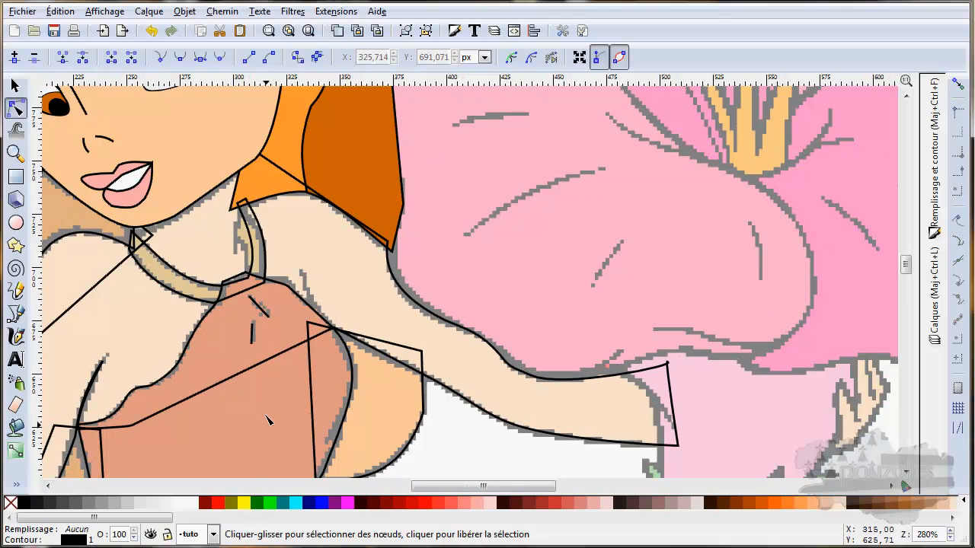
{"action": "scroll", "coordinate": [294, 395], "scroll_direction": "down", "scroll_amount": 2}
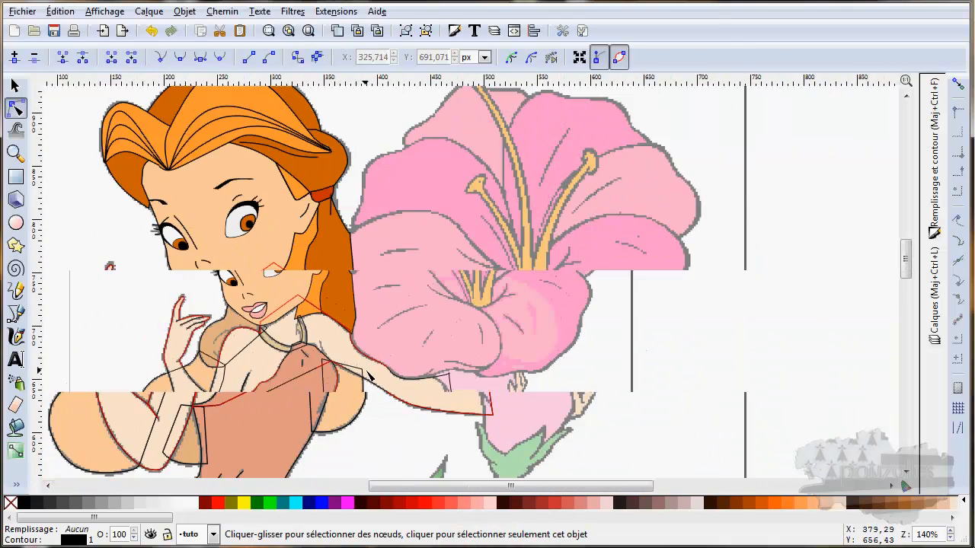
{"action": "scroll", "coordinate": [367, 371], "scroll_direction": "down", "scroll_amount": 2}
{"action": "left_click_drag", "start_coordinate": [367, 399], "coordinate": [383, 290]}
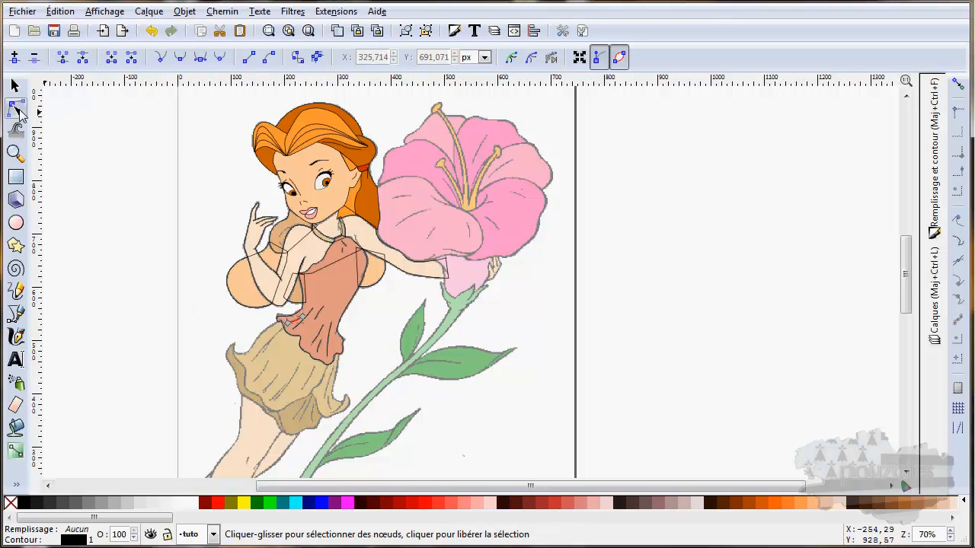
{"action": "left_click", "coordinate": [16, 85]}
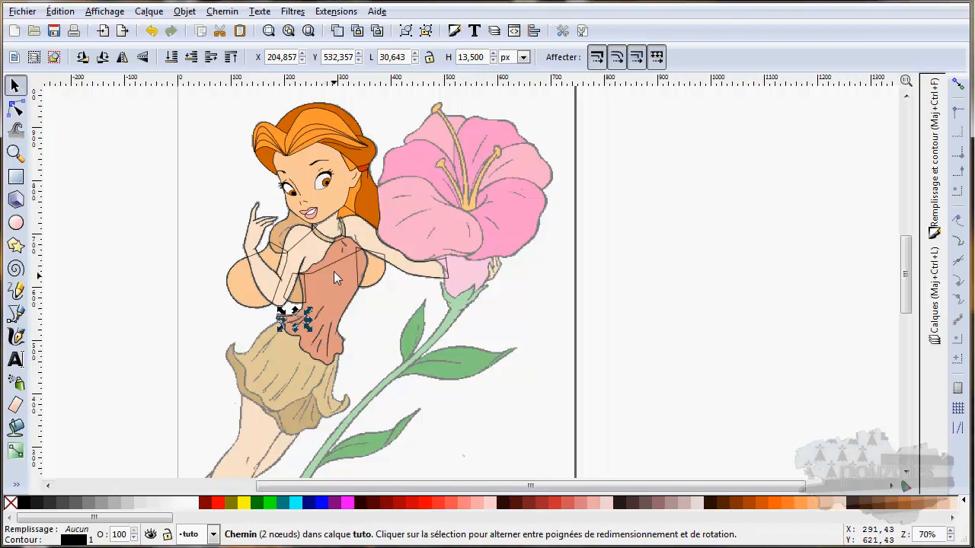
{"action": "left_click", "coordinate": [288, 222]}
{"action": "scroll", "coordinate": [288, 227], "scroll_direction": "up", "scroll_amount": 1}
{"action": "scroll", "coordinate": [287, 227], "scroll_direction": "up", "scroll_amount": 1}
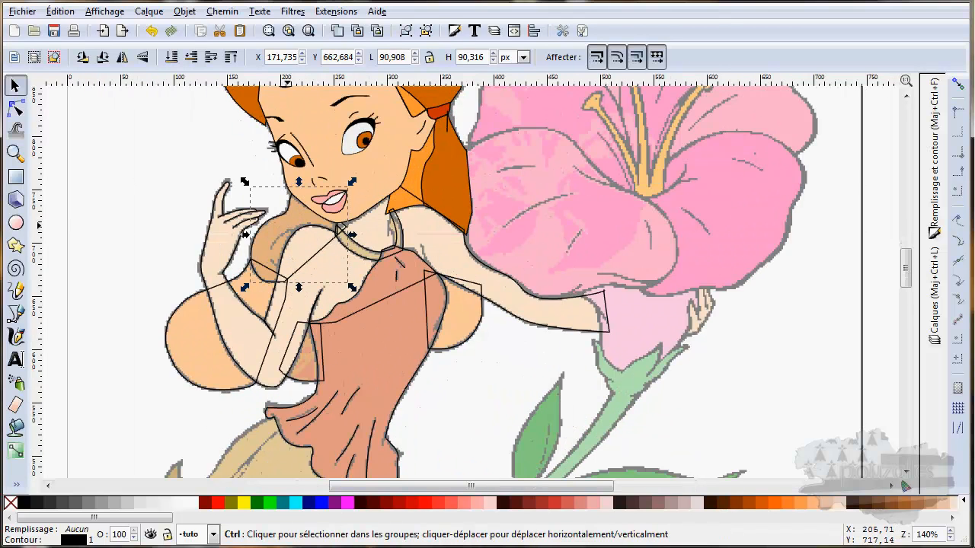
{"action": "scroll", "coordinate": [288, 227], "scroll_direction": "down", "scroll_amount": 1}
{"action": "left_click", "coordinate": [15, 485]}
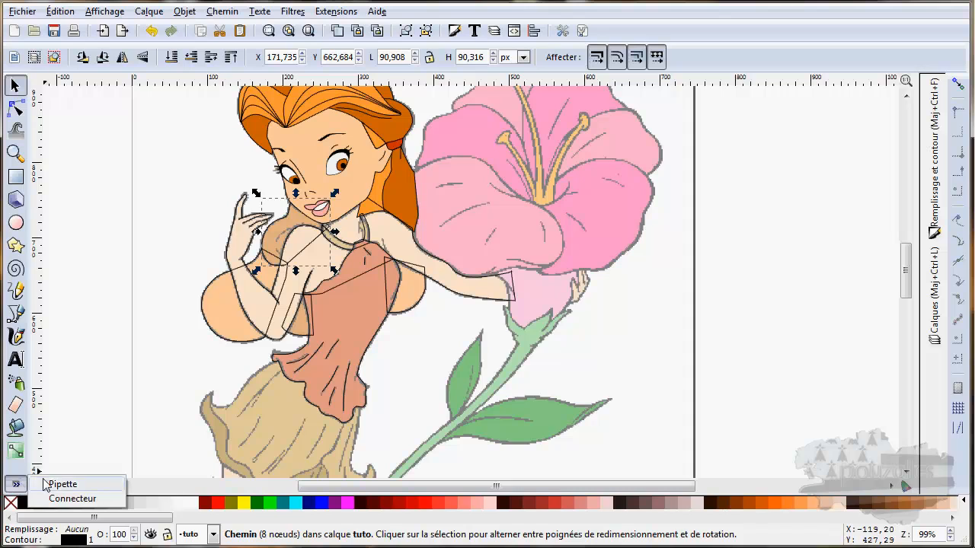
{"action": "left_click", "coordinate": [84, 484]}
{"action": "left_click", "coordinate": [399, 192]}
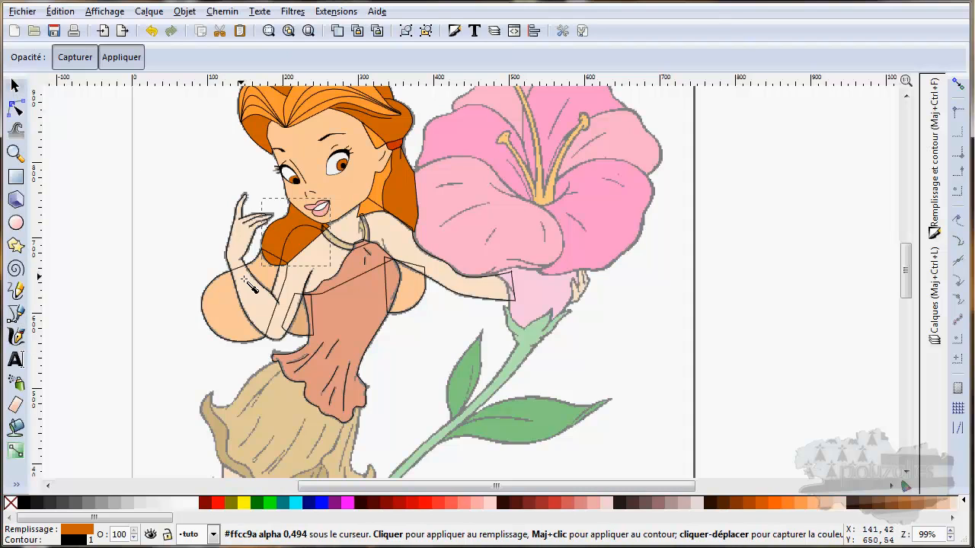
Fill the large lower hair curl behind the bent arm with the light orange #ff9933 sampled from the hair strip beside the neck.
{"action": "key", "text": "s"}
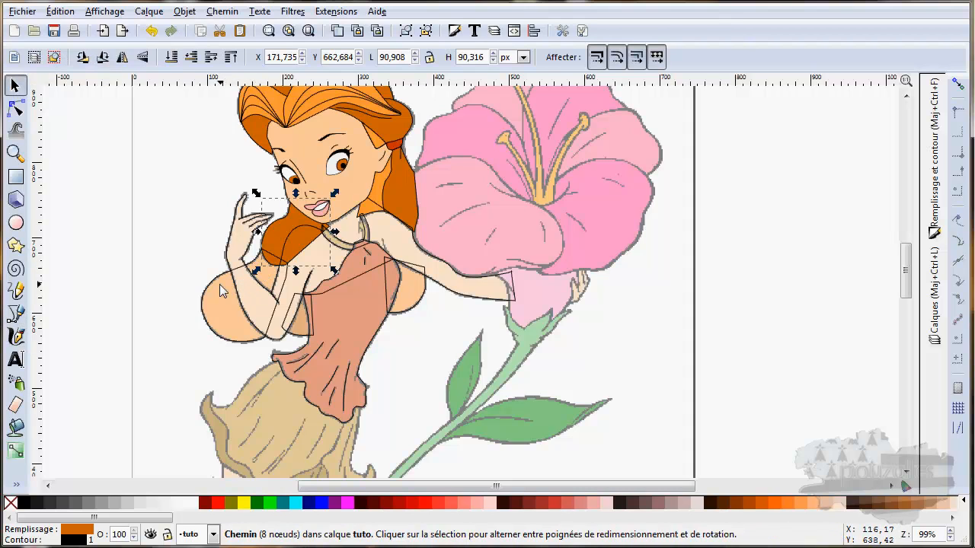
{"action": "left_click", "coordinate": [221, 283]}
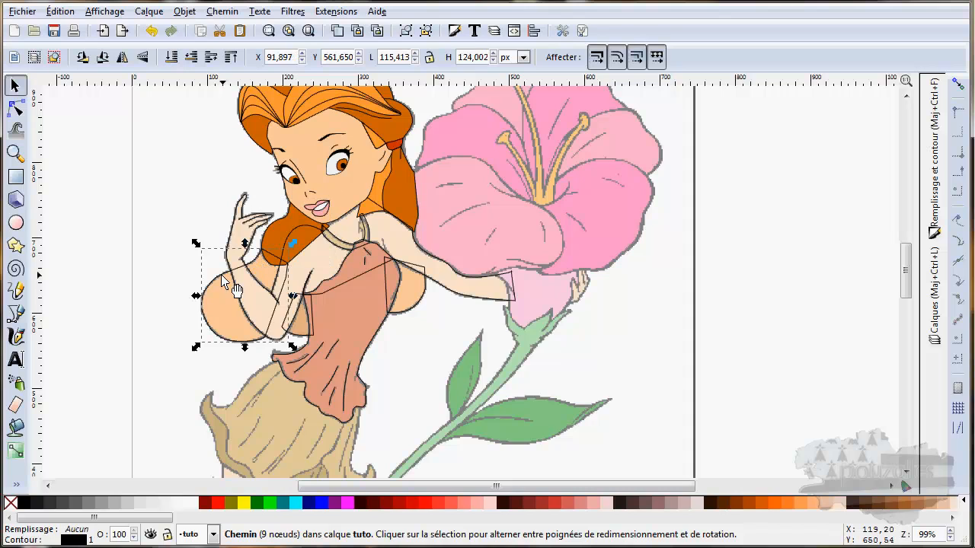
{"action": "key", "text": "d"}
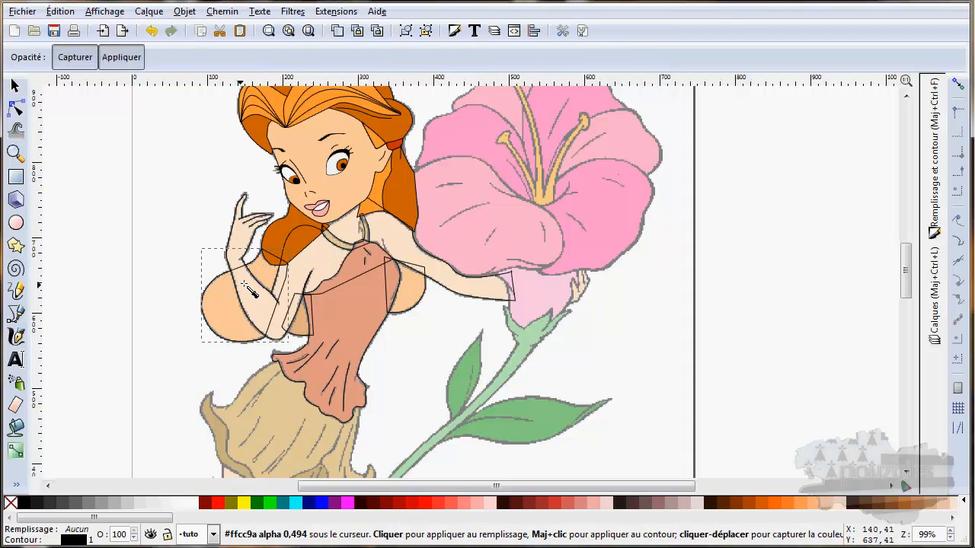
{"action": "left_click", "coordinate": [378, 189]}
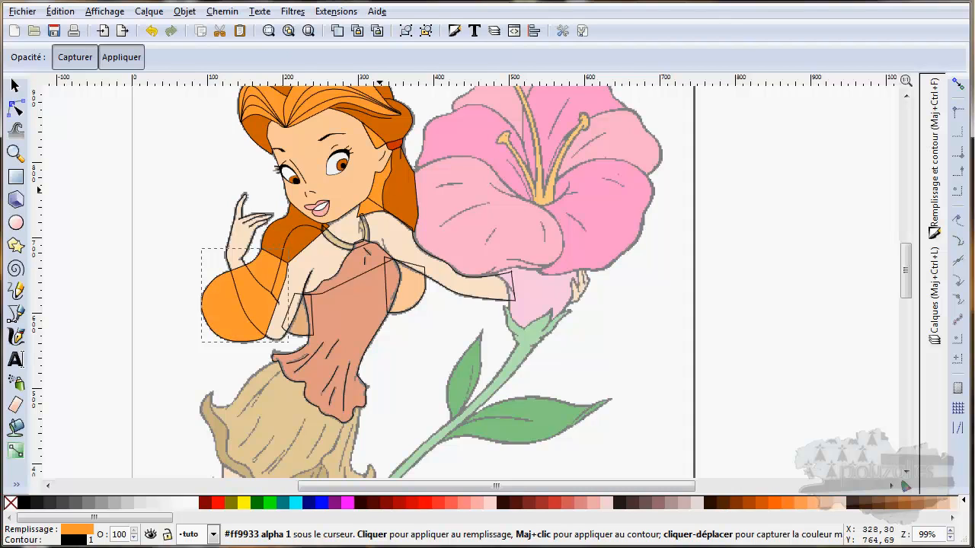
Fill the hair section under the outstretched arm with the dark orange sampled from the hair beside the neck.
{"action": "key", "text": "s"}
{"action": "left_click", "coordinate": [419, 300]}
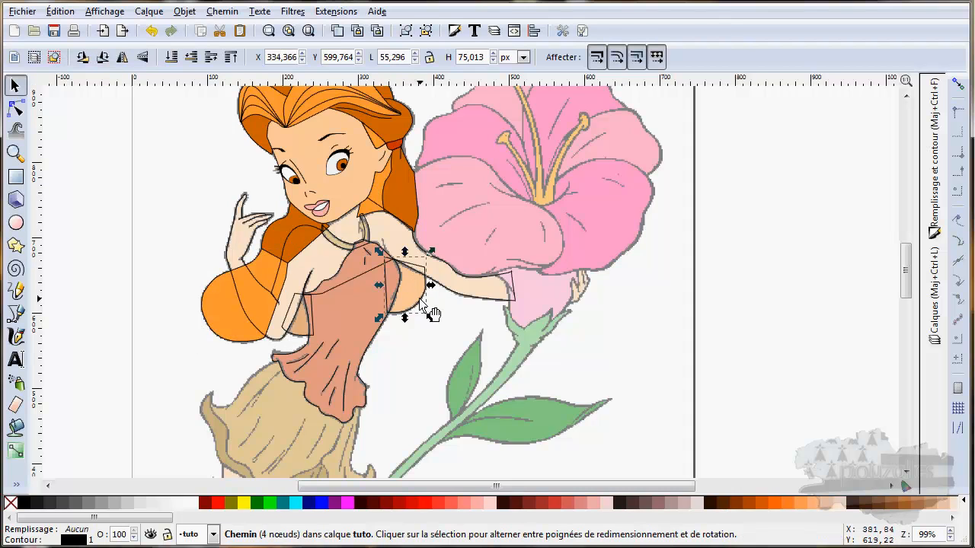
{"action": "key", "text": "d"}
{"action": "left_click", "coordinate": [232, 310]}
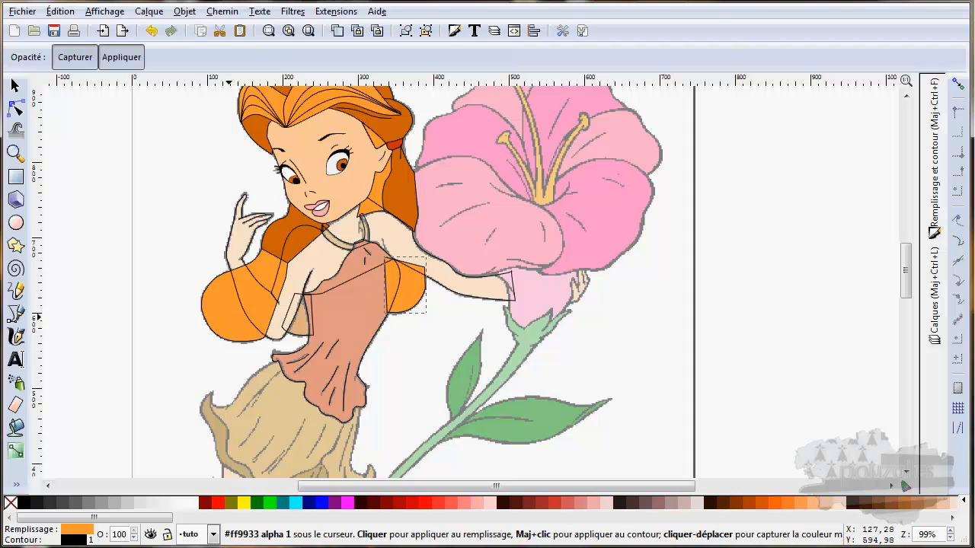
{"action": "left_click", "coordinate": [404, 200]}
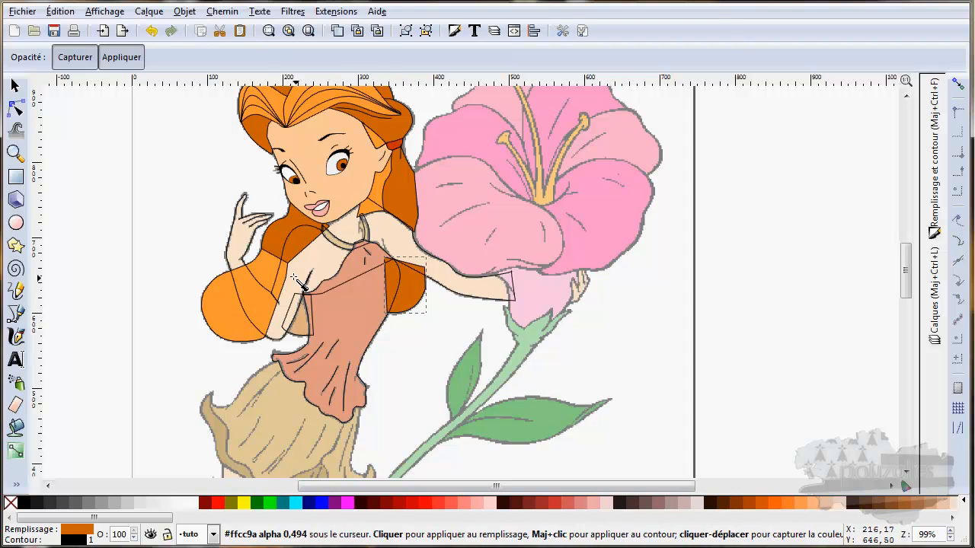
Fill the shape of the arms and shoulders with the skin colour #ffcc99 sampled from the face.
{"action": "key", "text": "s"}
{"action": "left_click", "coordinate": [237, 242]}
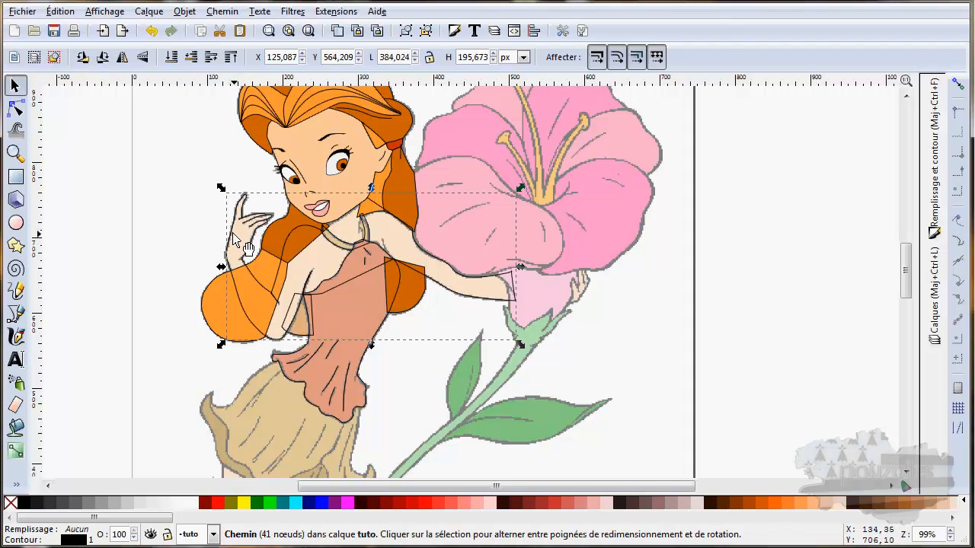
{"action": "key", "text": "d"}
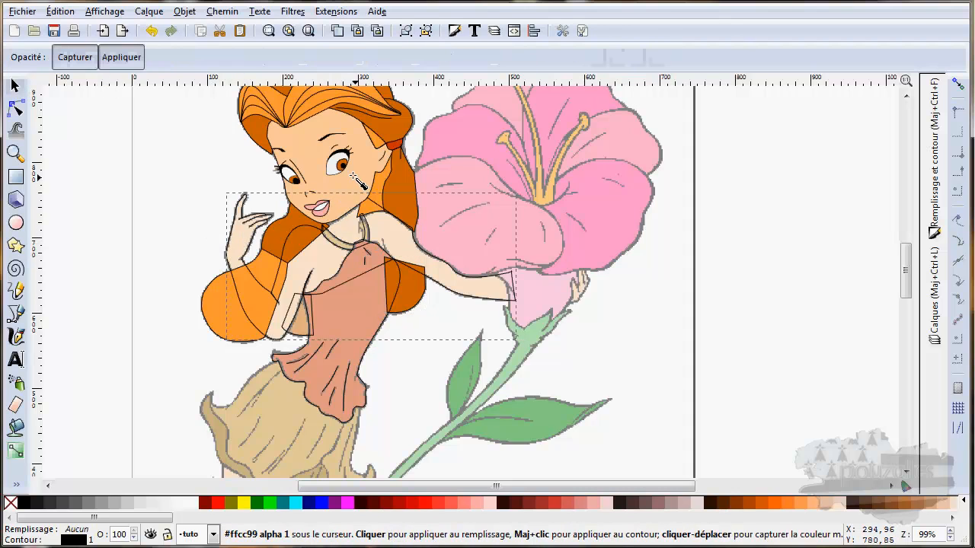
{"action": "left_click", "coordinate": [354, 176]}
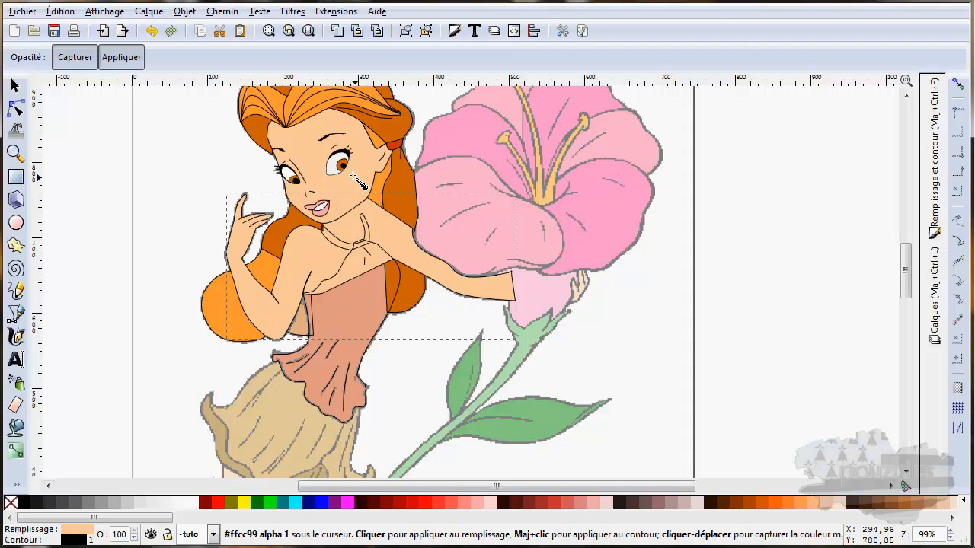
{"action": "key", "text": "F1"}
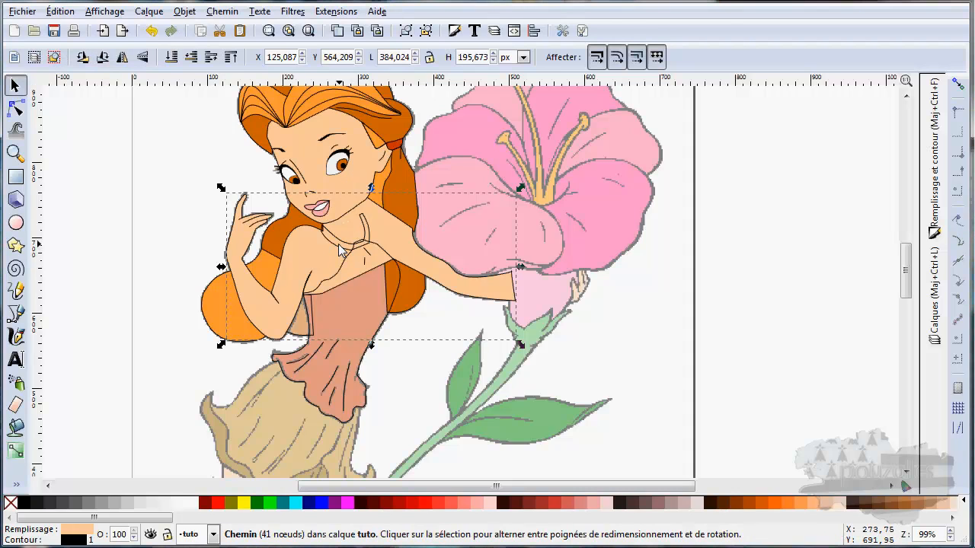
{"action": "left_click", "coordinate": [355, 256]}
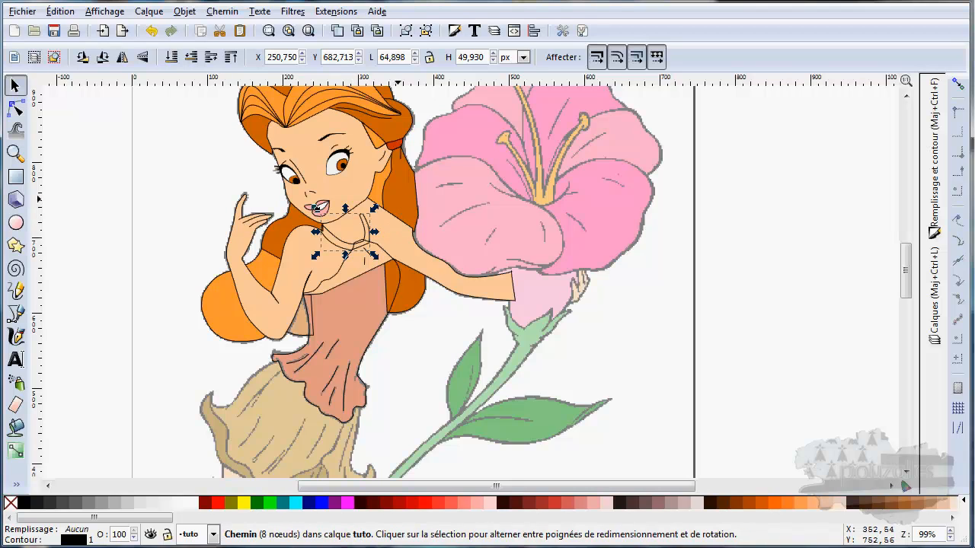
{"action": "left_click", "coordinate": [399, 203]}
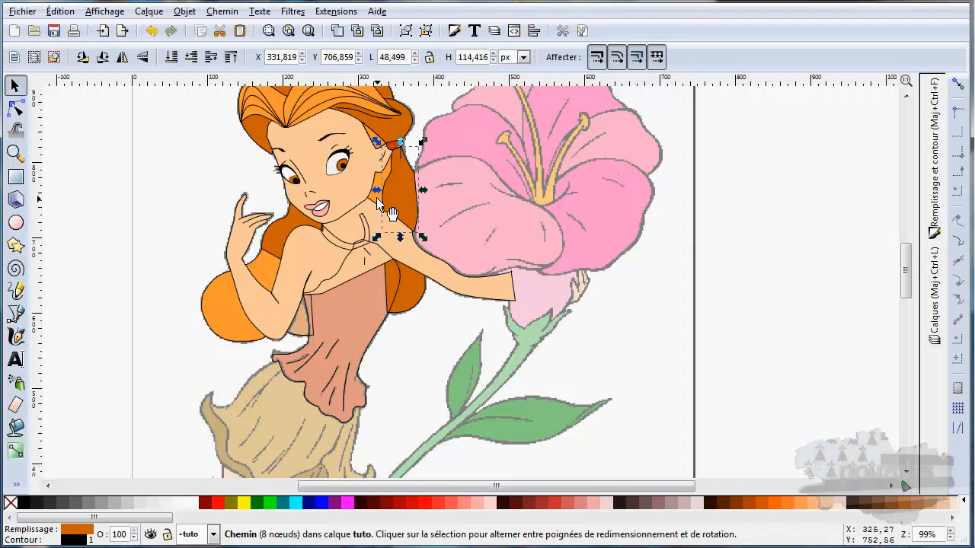
{"action": "left_click", "coordinate": [384, 204]}
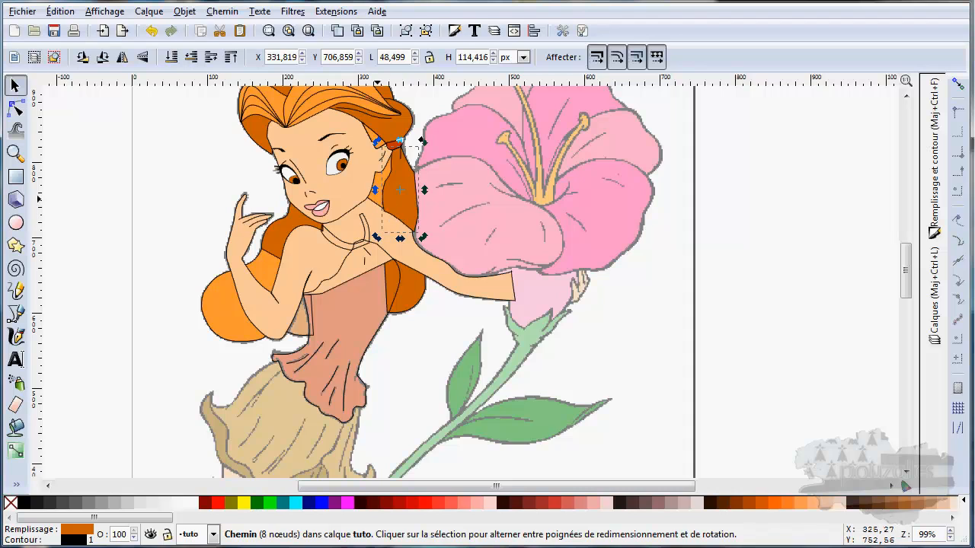
{"action": "left_click", "coordinate": [371, 197]}
{"action": "left_click", "coordinate": [383, 182]}
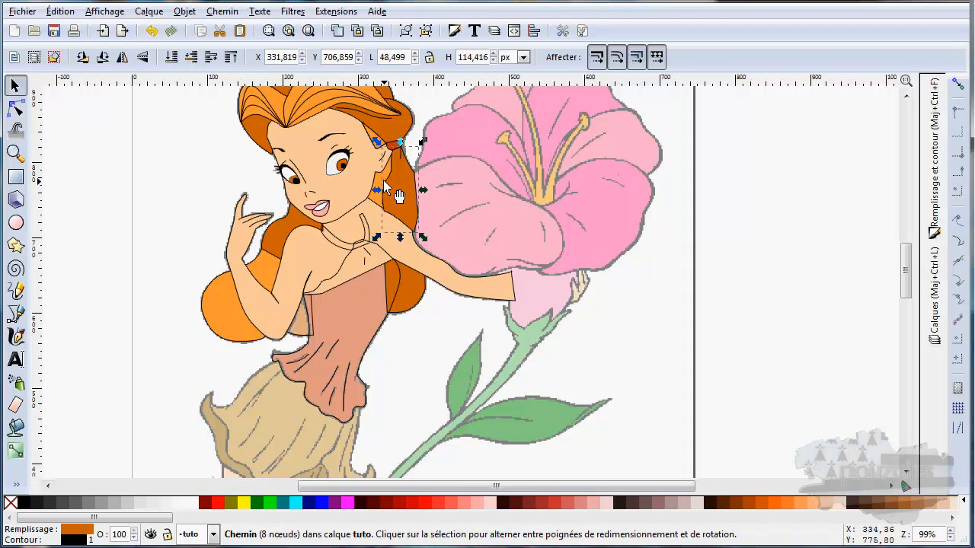
{"action": "left_click", "coordinate": [384, 182]}
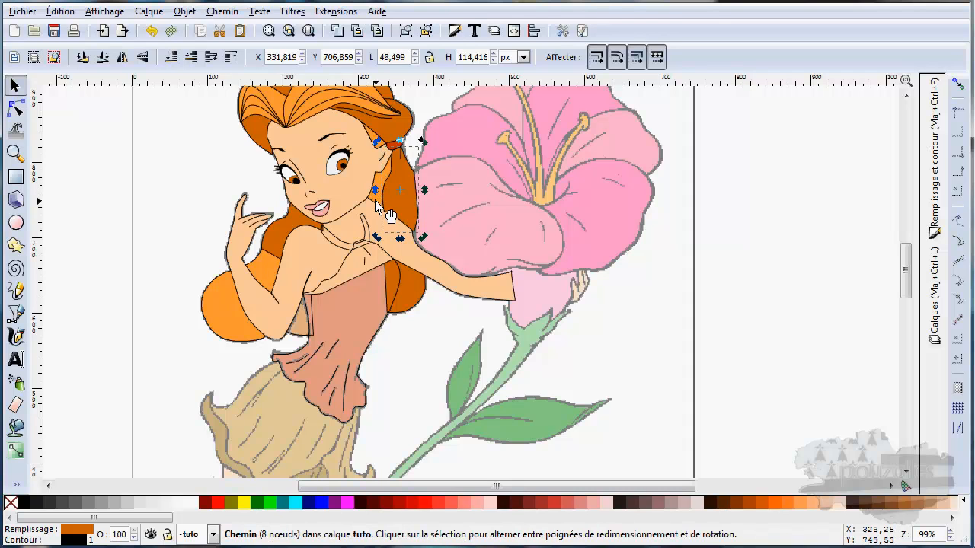
{"action": "left_click", "coordinate": [375, 201]}
{"action": "key", "text": "d"}
Shift three nodes of the dark hair lock beside the neck up slightly and bend its lower edge to meet the shoulder line.
{"action": "scroll", "coordinate": [375, 192], "scroll_direction": "up", "scroll_amount": 2}
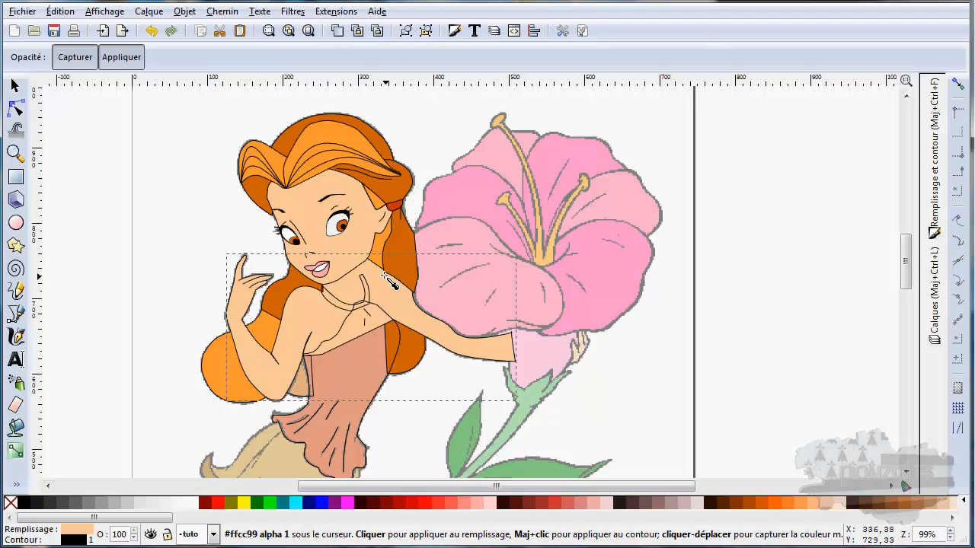
{"action": "left_click", "coordinate": [15, 109]}
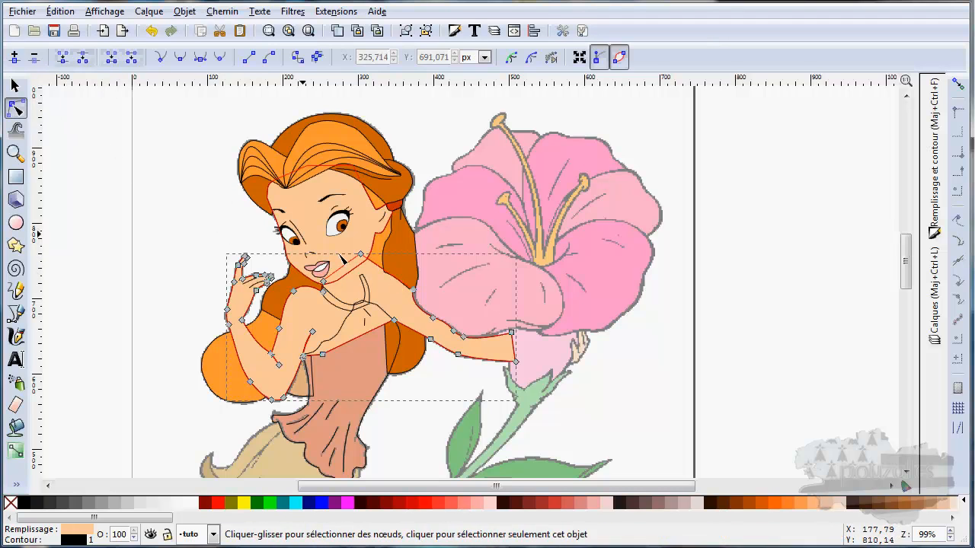
{"action": "left_click", "coordinate": [388, 260]}
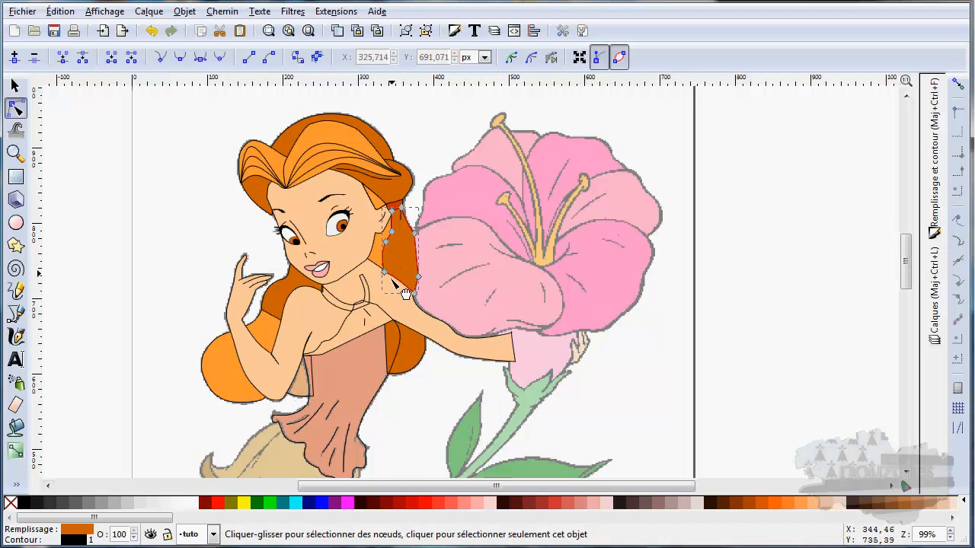
{"action": "left_click", "coordinate": [385, 275]}
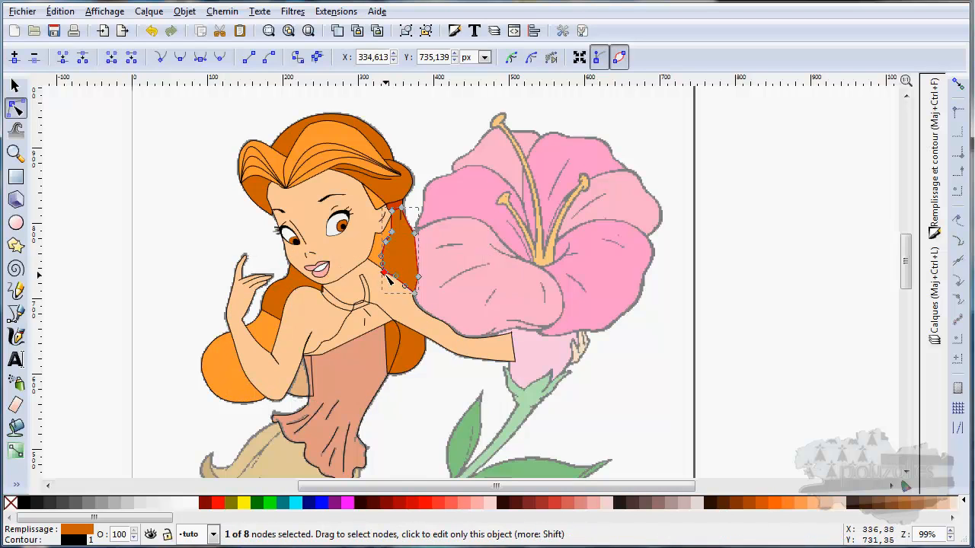
{"action": "scroll", "coordinate": [385, 275], "scroll_direction": "up", "scroll_amount": 2}
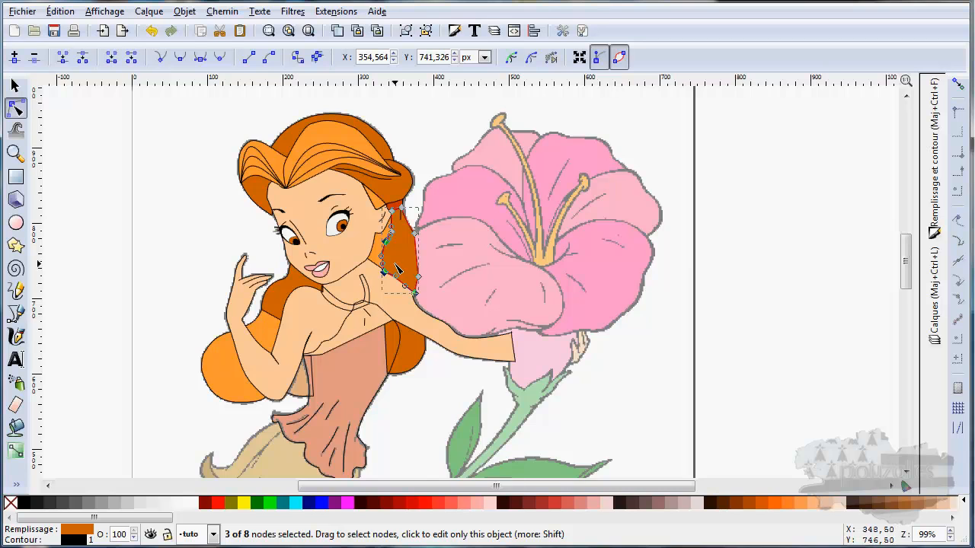
{"action": "scroll", "coordinate": [396, 268], "scroll_direction": "up", "scroll_amount": 5}
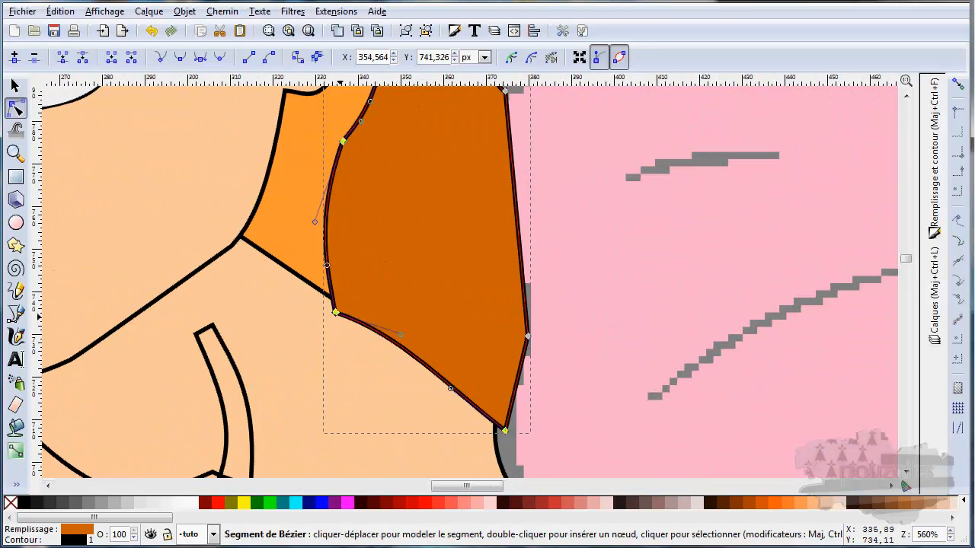
{"action": "left_click_drag", "start_coordinate": [336, 313], "coordinate": [338, 303]}
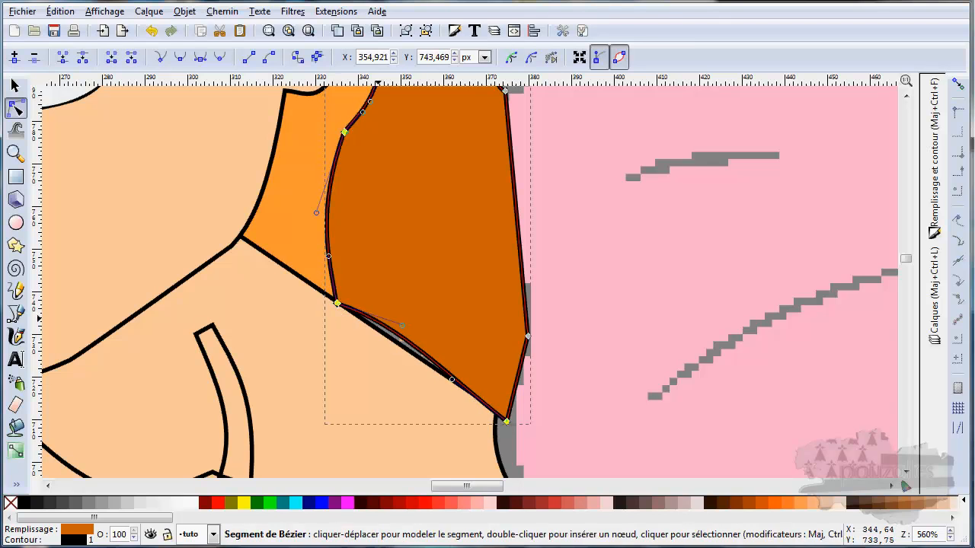
{"action": "left_click_drag", "start_coordinate": [406, 328], "coordinate": [412, 351]}
{"action": "scroll", "coordinate": [499, 356], "scroll_direction": "down", "scroll_amount": 5}
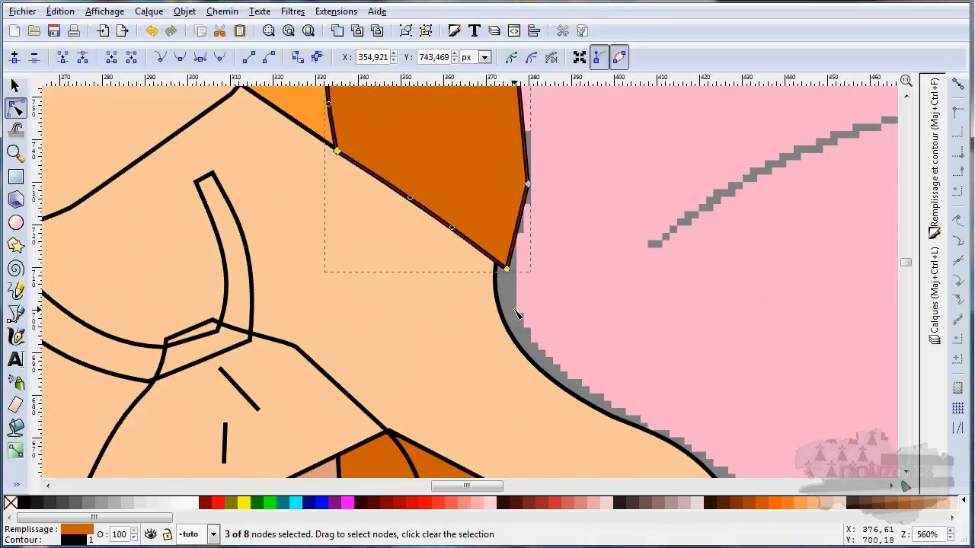
{"action": "scroll", "coordinate": [516, 313], "scroll_direction": "down", "scroll_amount": 5, "text": "ctrl"}
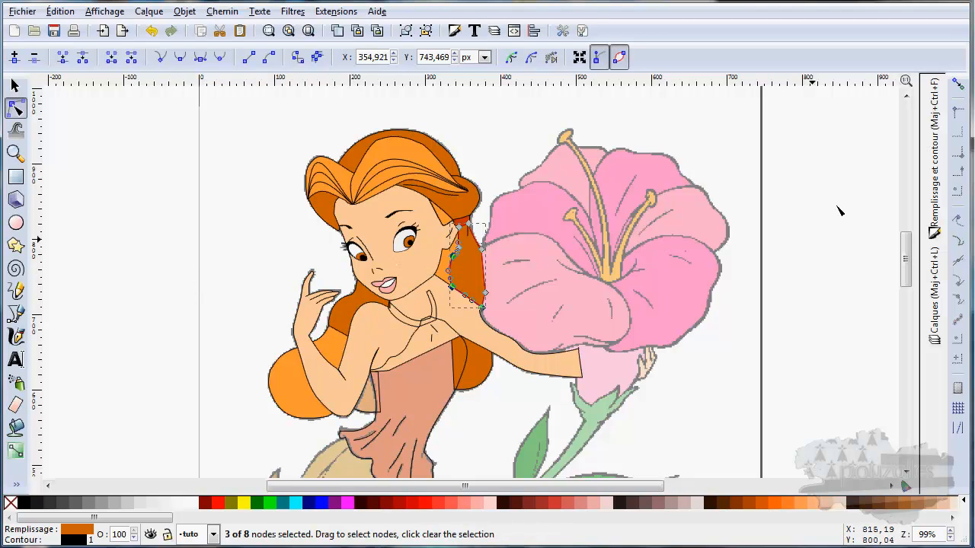
Toggle the visibility of the tuto layer several times to compare the tracing with the reference image.
{"action": "left_click", "coordinate": [935, 278]}
{"action": "left_click", "coordinate": [757, 107]}
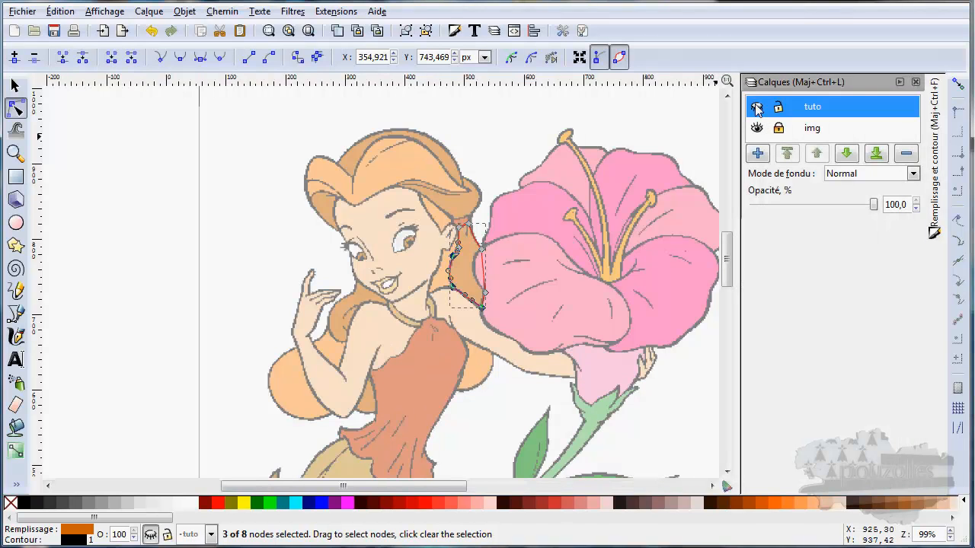
{"action": "left_click", "coordinate": [757, 107]}
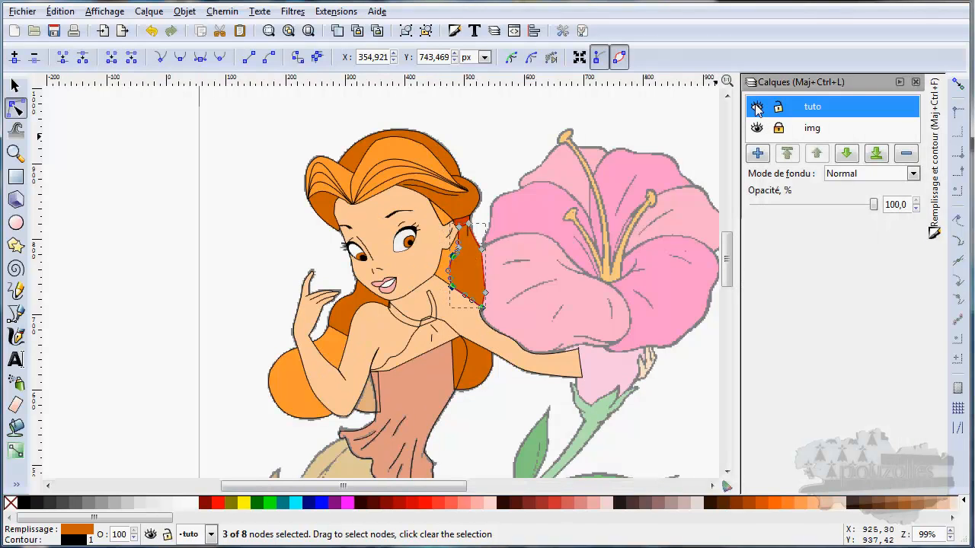
{"action": "left_click", "coordinate": [756, 107]}
{"action": "left_click", "coordinate": [756, 107]}
{"action": "left_click", "coordinate": [757, 108]}
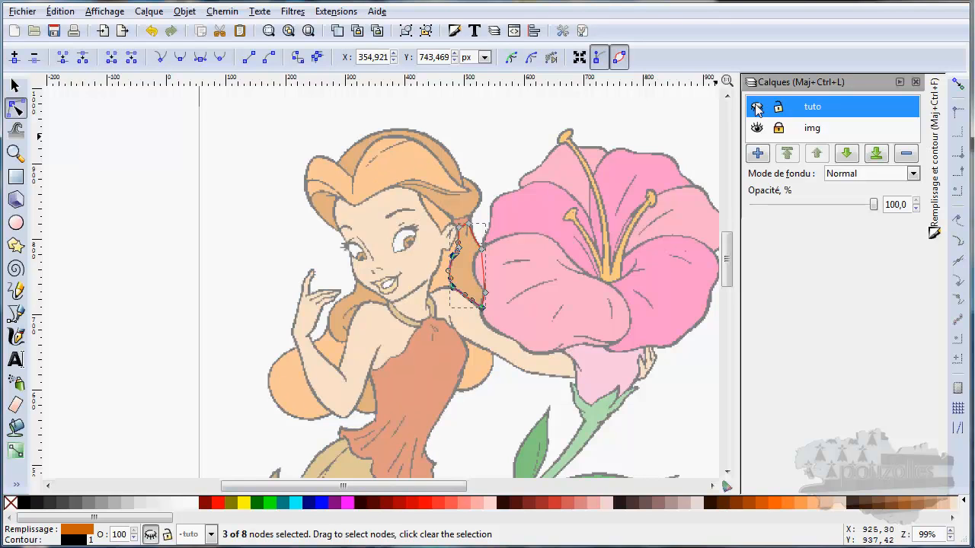
Show the tuto layer and raise the light orange hair section beside the neck one level above the shoulder shape.
{"action": "left_click", "coordinate": [756, 107]}
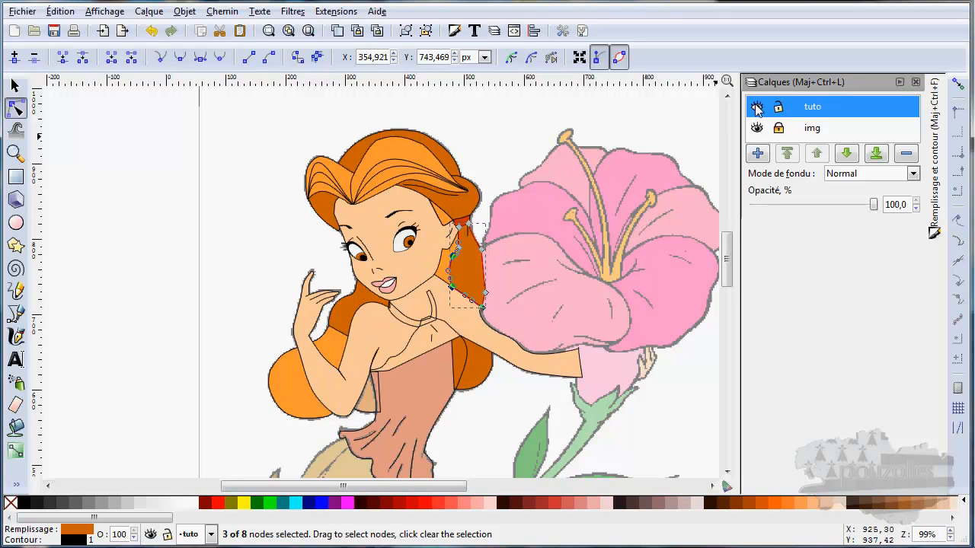
{"action": "left_click", "coordinate": [443, 281]}
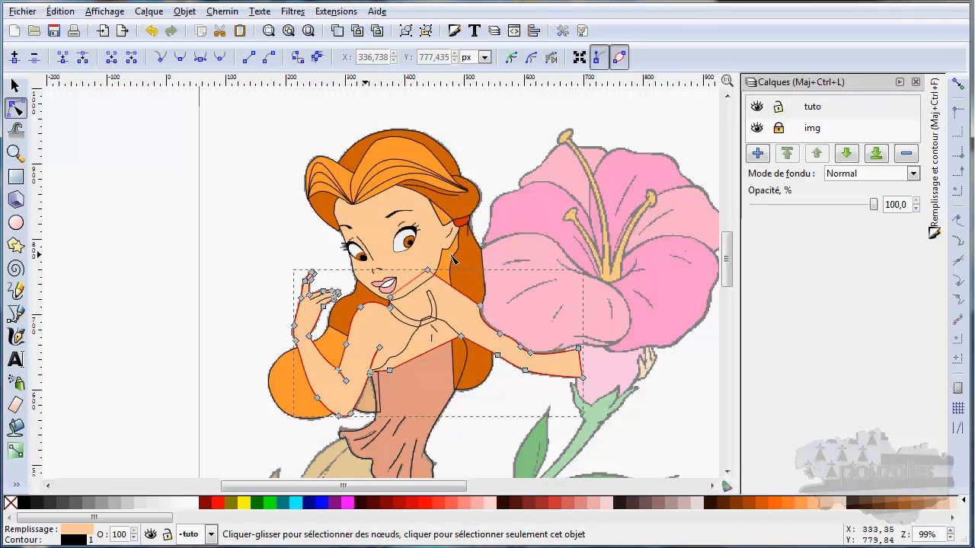
{"action": "scroll", "coordinate": [453, 261], "scroll_direction": "up", "scroll_amount": 5}
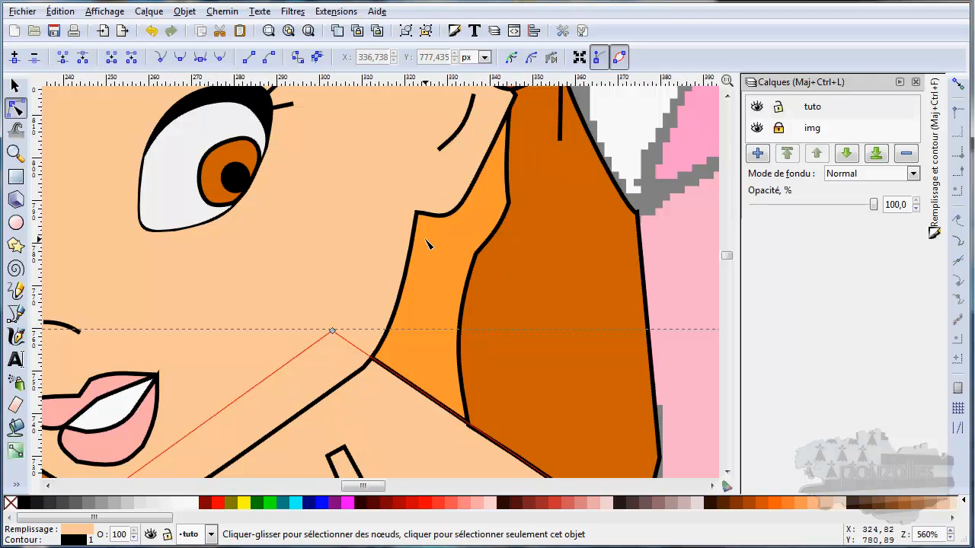
{"action": "left_click", "coordinate": [427, 244]}
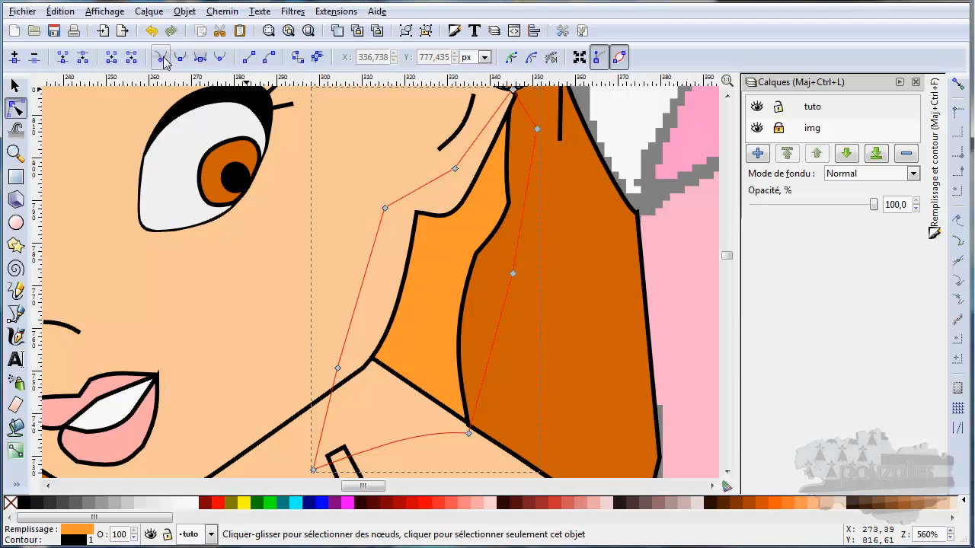
{"action": "left_click", "coordinate": [15, 85]}
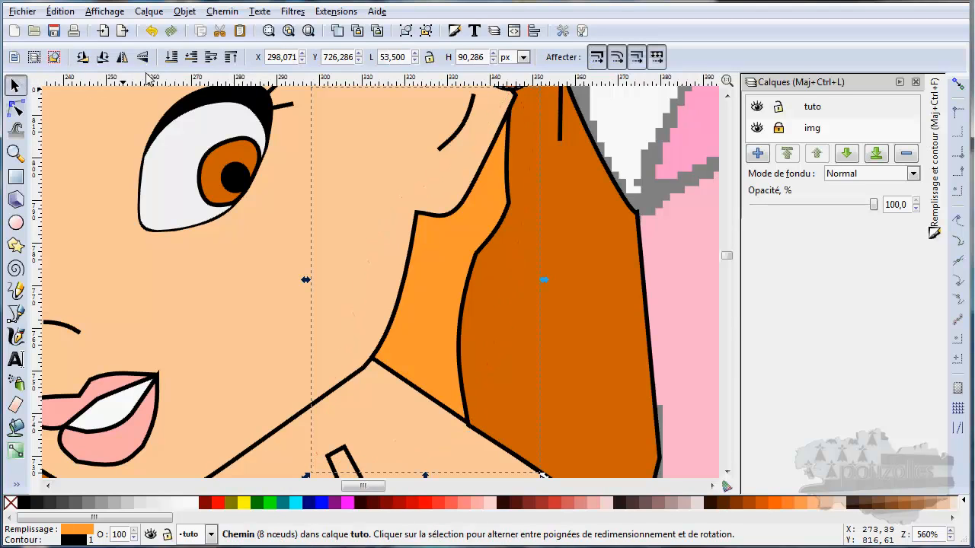
{"action": "left_click", "coordinate": [211, 58]}
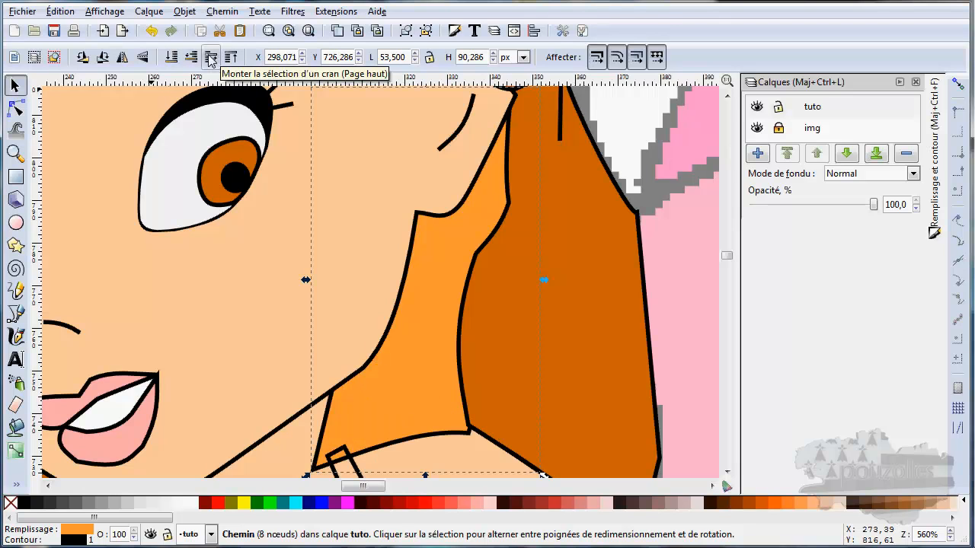
Move the lower inner node of the dark orange hair lock down to meet the corner of the light orange section.
{"action": "scroll", "coordinate": [391, 231], "scroll_direction": "down", "scroll_amount": 6}
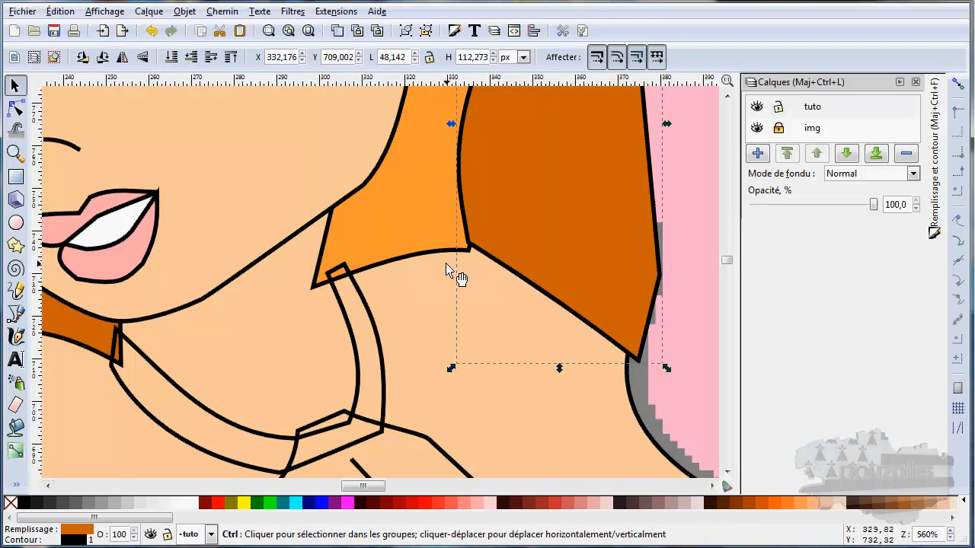
{"action": "scroll", "coordinate": [454, 271], "scroll_direction": "down", "scroll_amount": 1}
{"action": "scroll", "coordinate": [449, 297], "scroll_direction": "down", "scroll_amount": 3}
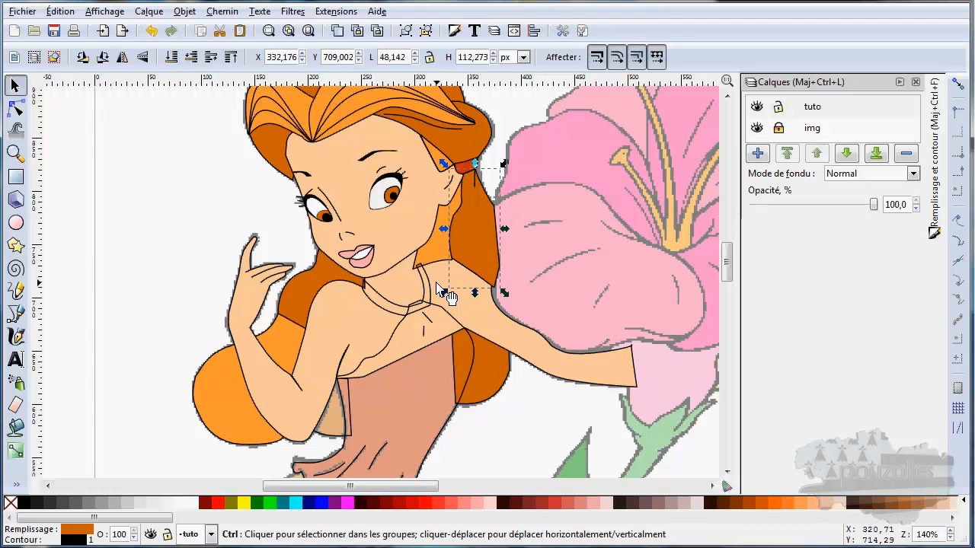
{"action": "scroll", "coordinate": [457, 265], "scroll_direction": "up", "scroll_amount": 6}
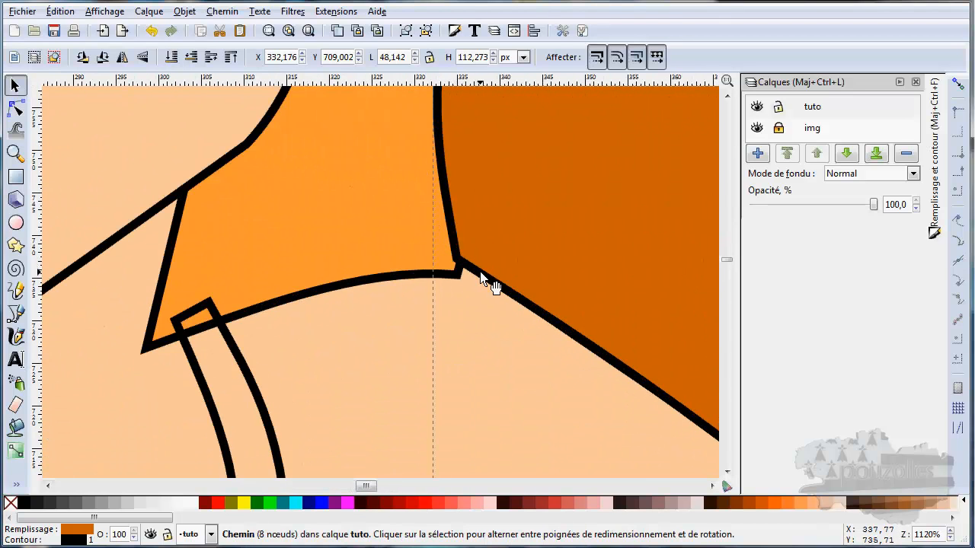
{"action": "left_click", "coordinate": [16, 109]}
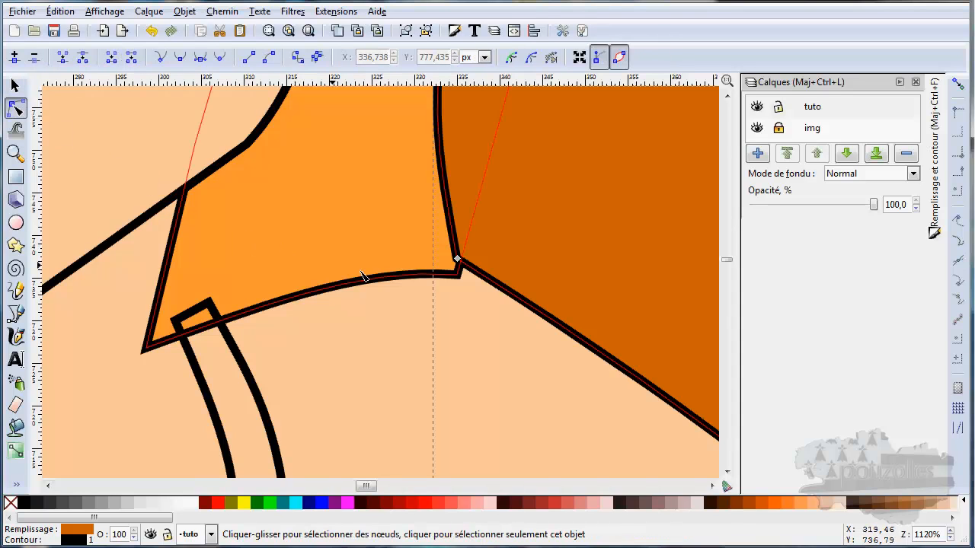
{"action": "left_click", "coordinate": [457, 262]}
{"action": "left_click_drag", "start_coordinate": [457, 262], "coordinate": [457, 274]}
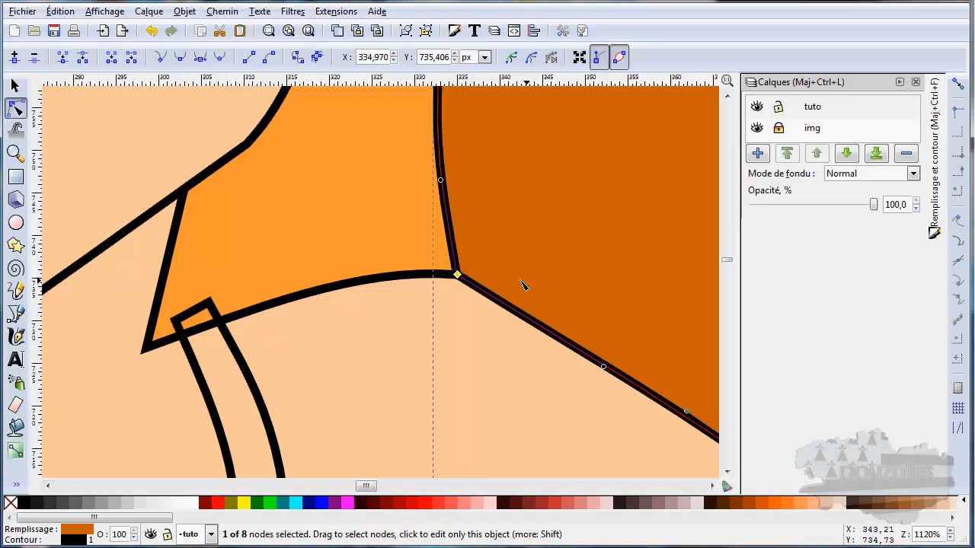
Fill the necklace shape with a muted yellow-green from the palette after trying plain yellow and bright lime.
{"action": "scroll", "coordinate": [523, 284], "scroll_direction": "down", "scroll_amount": 5}
{"action": "scroll", "coordinate": [379, 264], "scroll_direction": "down", "scroll_amount": 1}
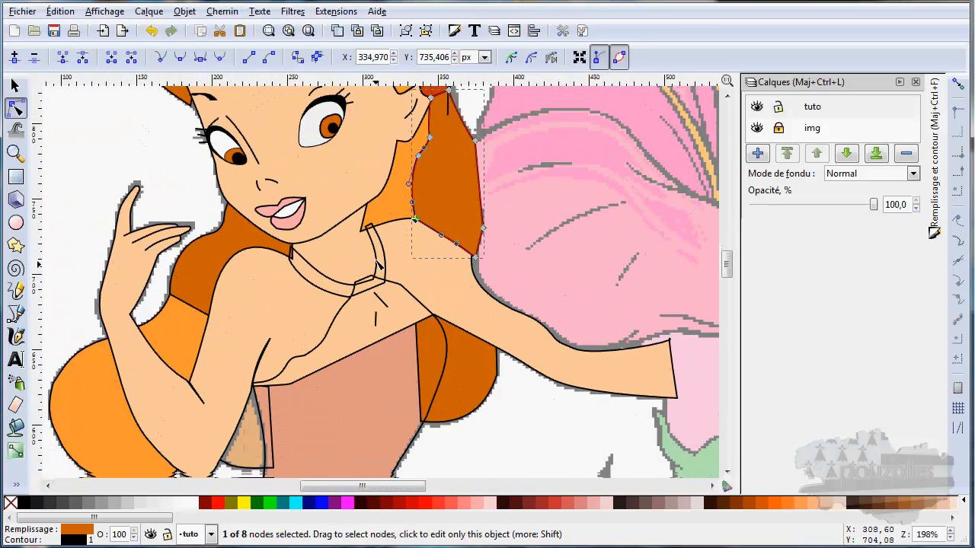
{"action": "scroll", "coordinate": [378, 265], "scroll_direction": "down", "scroll_amount": 1}
{"action": "left_click", "coordinate": [376, 223]}
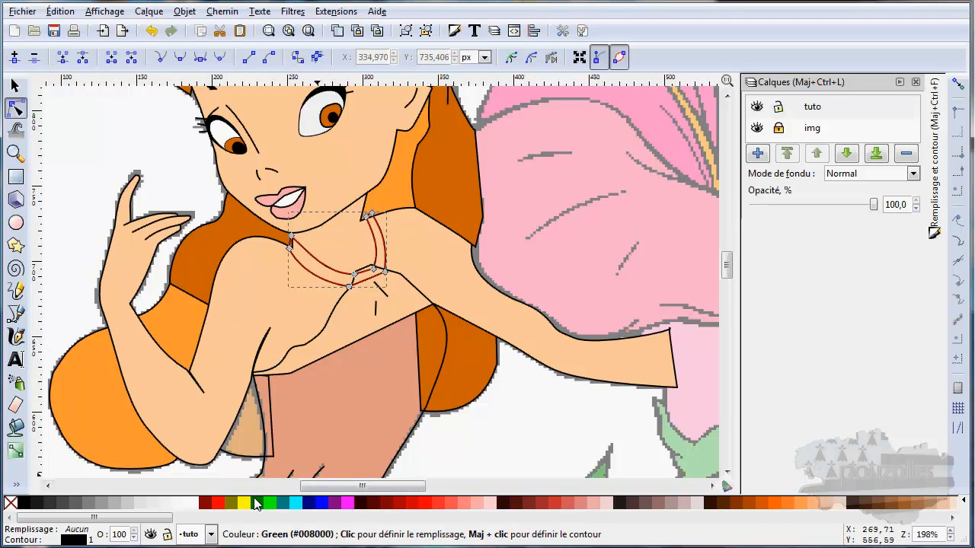
{"action": "left_click", "coordinate": [244, 504]}
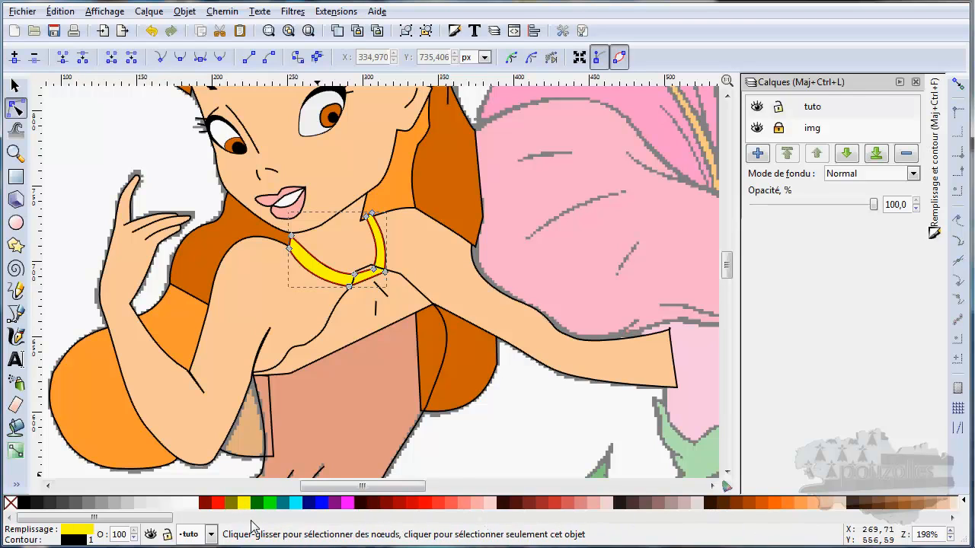
{"action": "left_click_drag", "start_coordinate": [174, 518], "coordinate": [347, 533]}
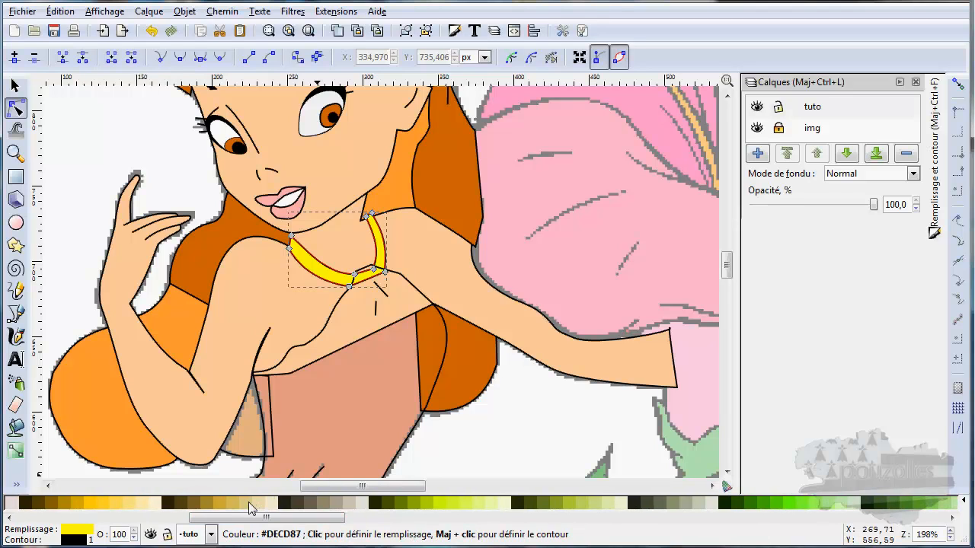
{"action": "left_click", "coordinate": [252, 508]}
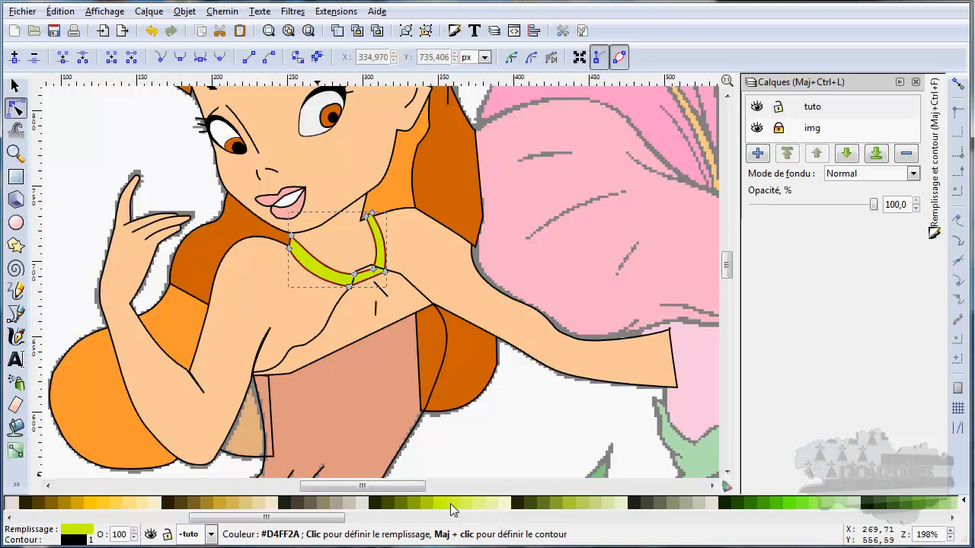
{"action": "left_click", "coordinate": [582, 506]}
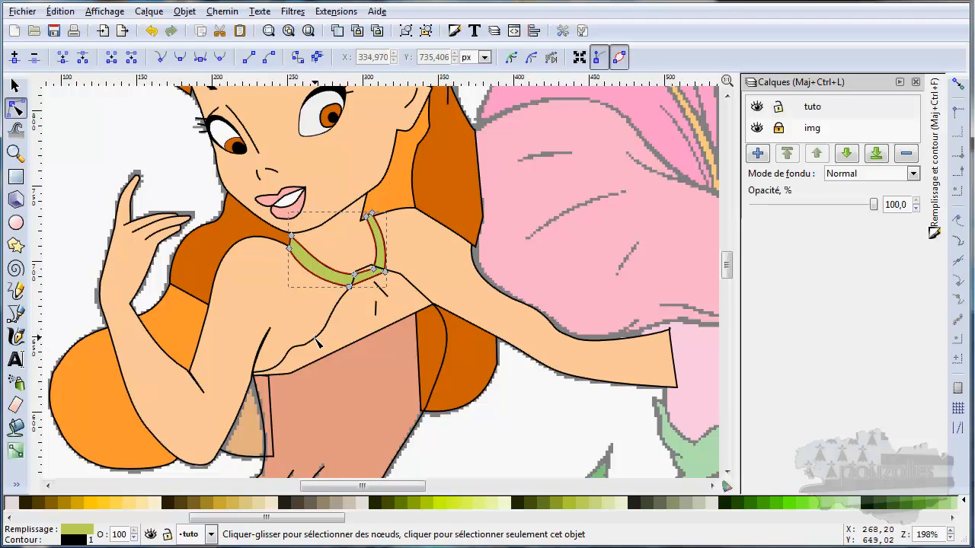
Set the opacity of the img layer to 100%.
{"action": "left_click", "coordinate": [318, 341]}
{"action": "left_click", "coordinate": [817, 130]}
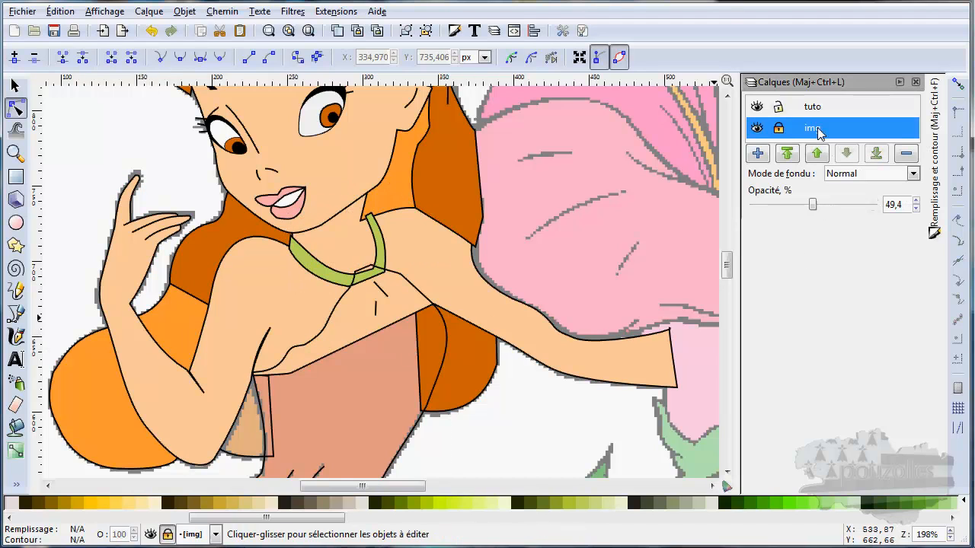
{"action": "left_click_drag", "start_coordinate": [816, 207], "coordinate": [896, 202]}
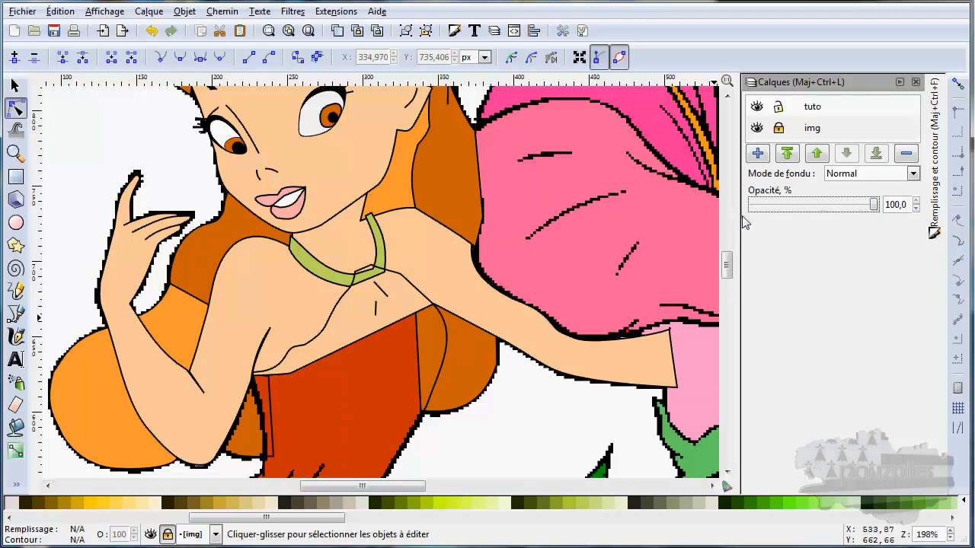
Fill the dress shape on the tuto layer with the red #cc3300 sampled from the dress in the reference image.
{"action": "left_click", "coordinate": [16, 485]}
{"action": "left_click", "coordinate": [61, 486]}
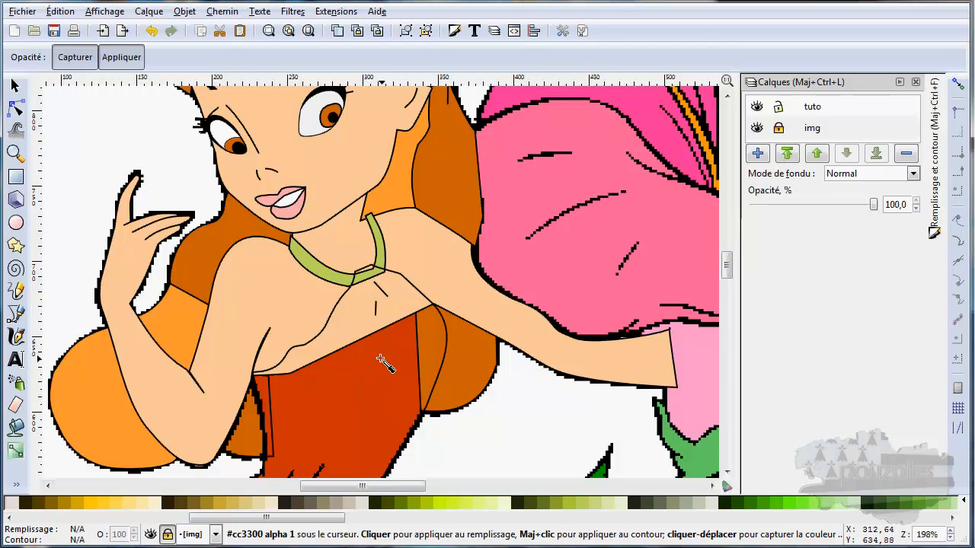
{"action": "left_click", "coordinate": [841, 112]}
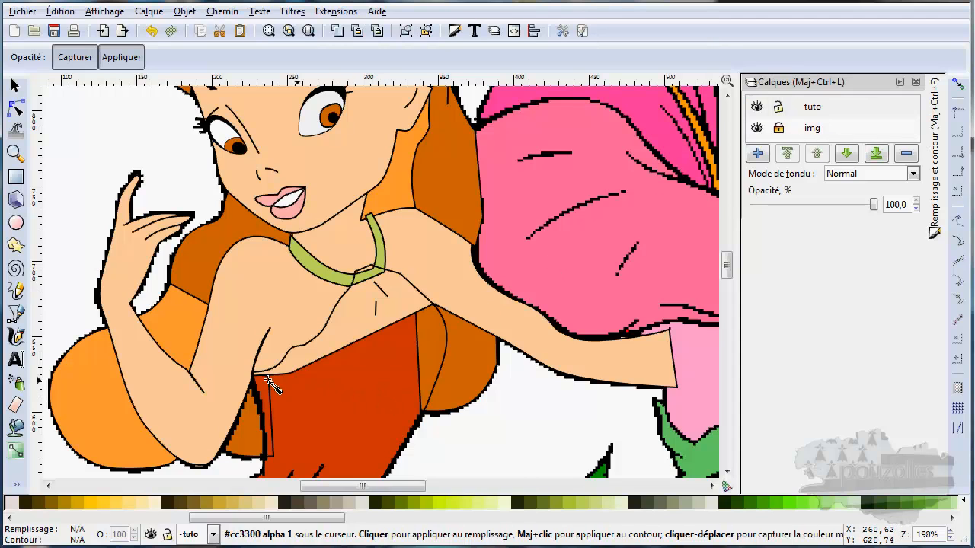
{"action": "left_click", "coordinate": [15, 86]}
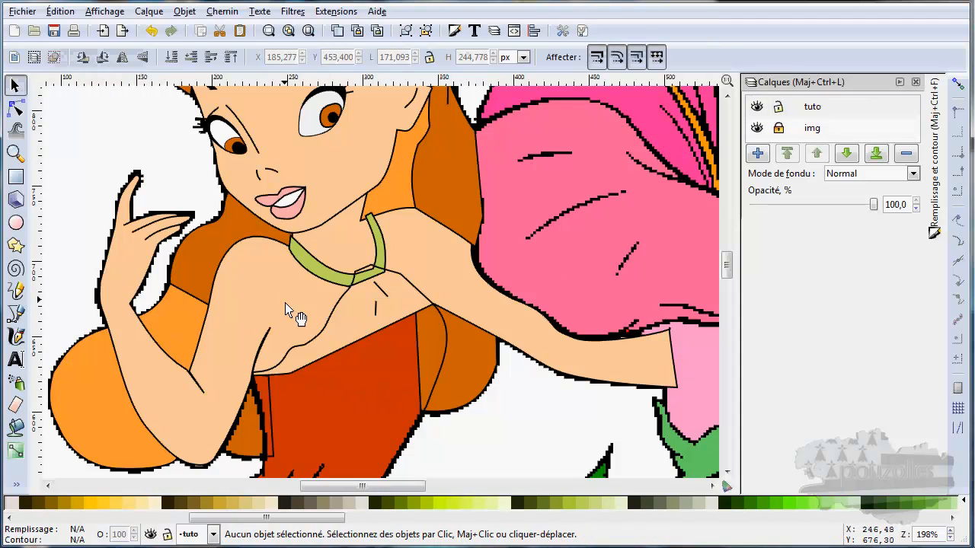
{"action": "left_click", "coordinate": [324, 346]}
{"action": "left_click", "coordinate": [19, 482]}
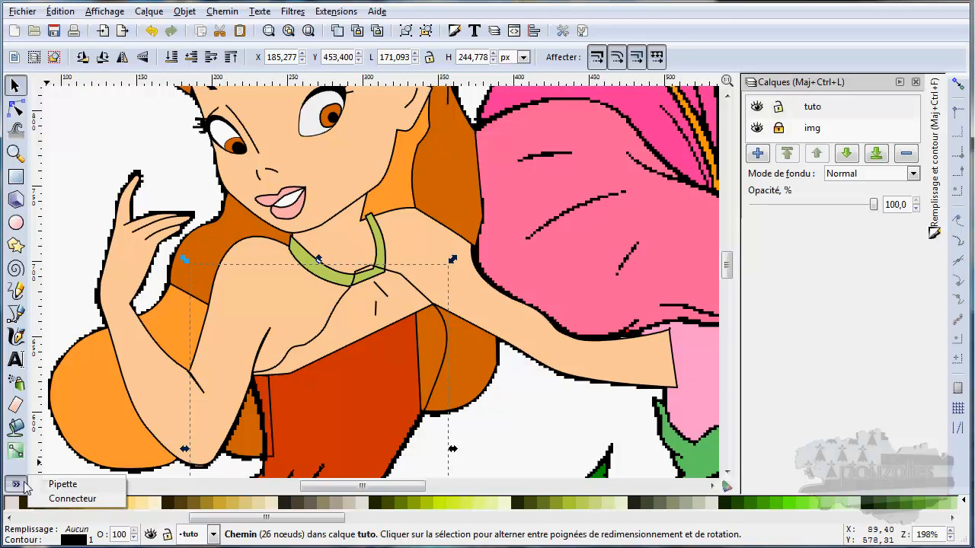
{"action": "left_click", "coordinate": [61, 484]}
{"action": "left_click", "coordinate": [339, 421]}
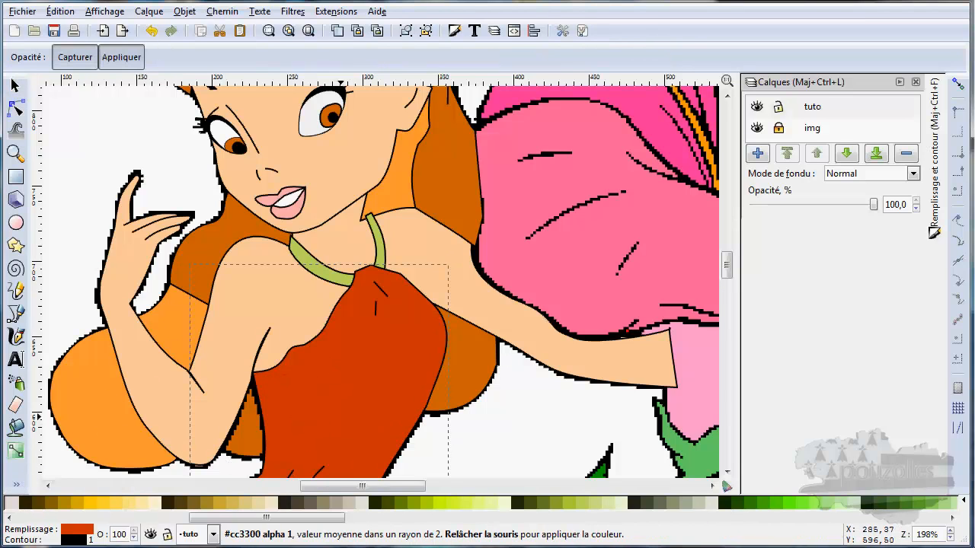
Toggle the visibility of the img and tuto layers repeatedly to compare the coloured tracing with the reference image.
{"action": "scroll", "coordinate": [343, 415], "scroll_direction": "down", "scroll_amount": 2}
{"action": "scroll", "coordinate": [363, 393], "scroll_direction": "down", "scroll_amount": 1}
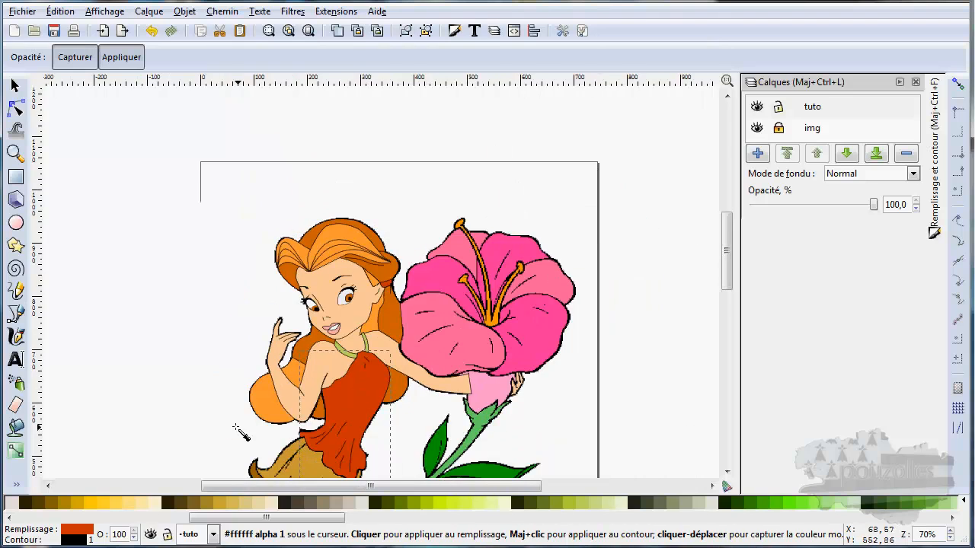
{"action": "scroll", "coordinate": [239, 396], "scroll_direction": "down", "scroll_amount": 1}
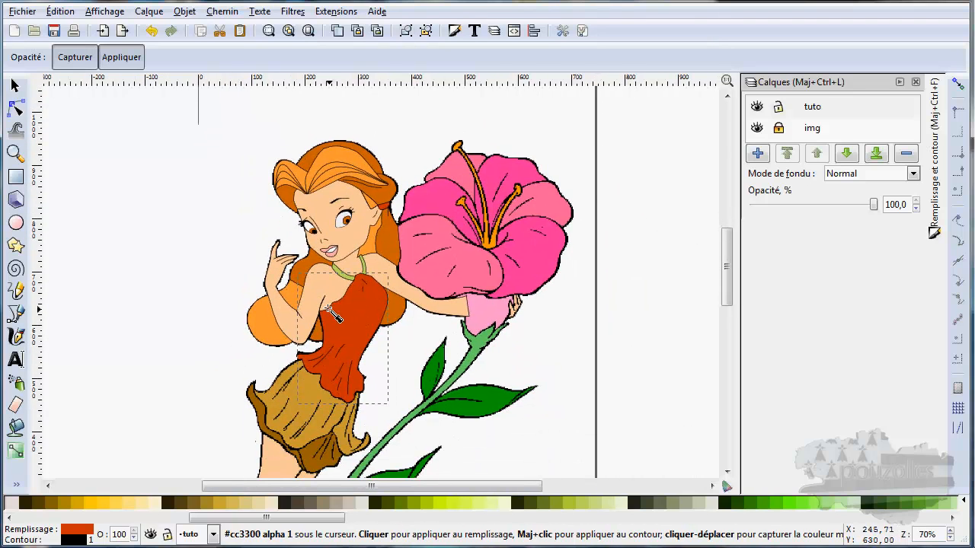
{"action": "scroll", "coordinate": [305, 327], "scroll_direction": "up", "scroll_amount": 2}
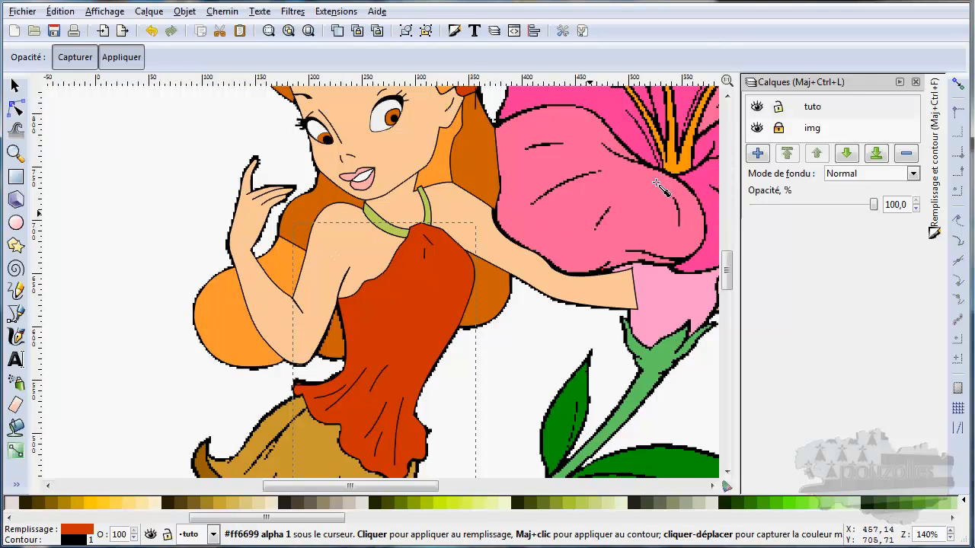
{"action": "left_click", "coordinate": [756, 129]}
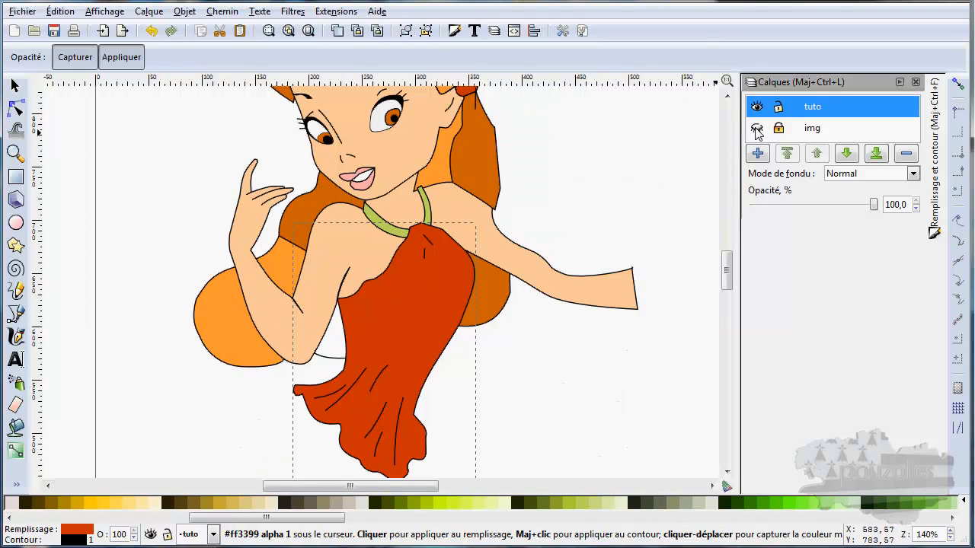
{"action": "left_click", "coordinate": [757, 128]}
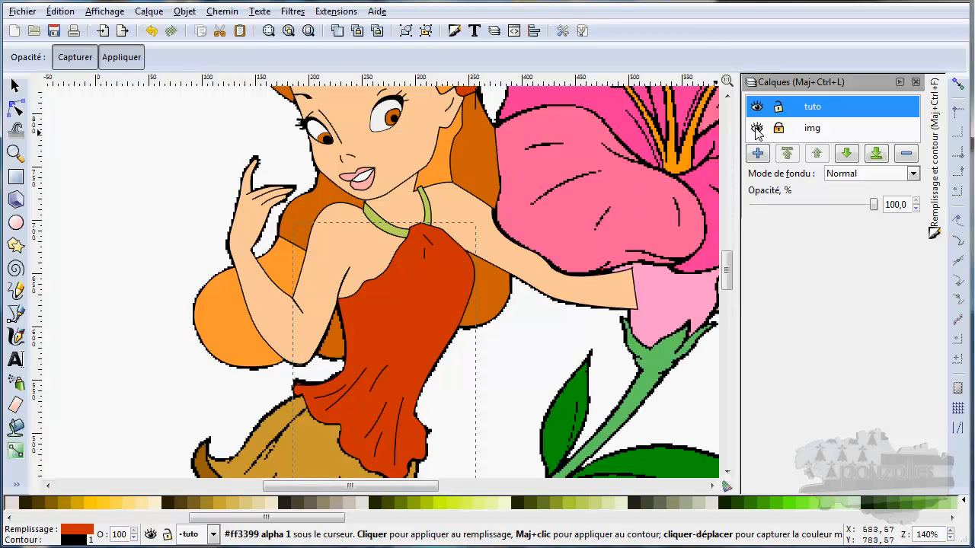
{"action": "left_click", "coordinate": [756, 129]}
{"action": "left_click", "coordinate": [756, 129]}
{"action": "left_click", "coordinate": [759, 108]}
{"action": "left_click", "coordinate": [759, 108]}
{"action": "left_click", "coordinate": [759, 108]}
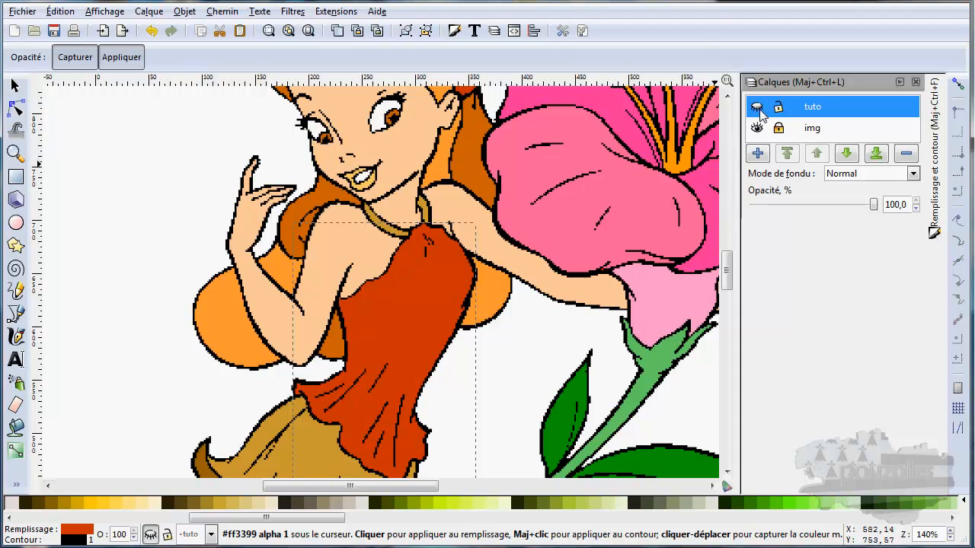
{"action": "left_click", "coordinate": [759, 108]}
{"action": "left_click", "coordinate": [758, 108]}
{"action": "left_click", "coordinate": [758, 108]}
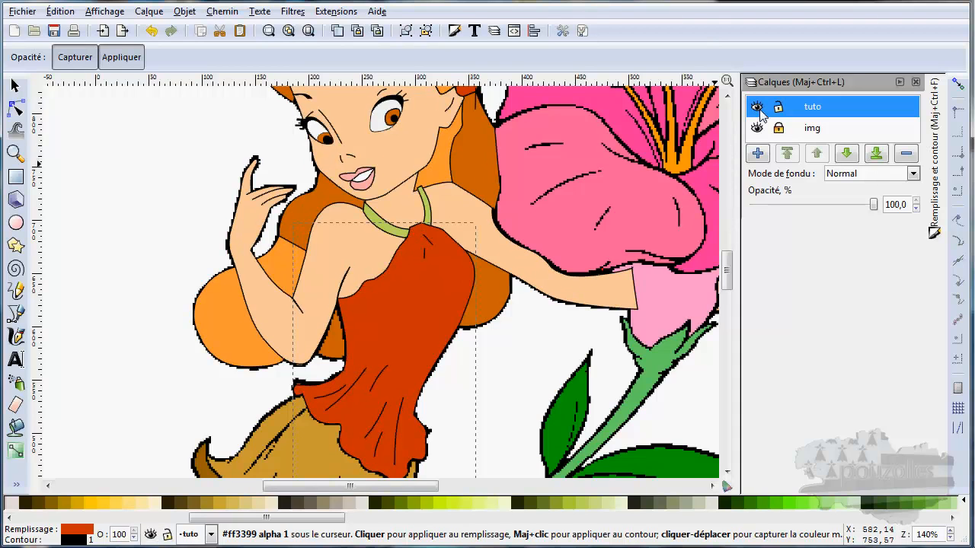
{"action": "left_click", "coordinate": [758, 108]}
{"action": "left_click", "coordinate": [759, 108]}
{"action": "left_click", "coordinate": [759, 108]}
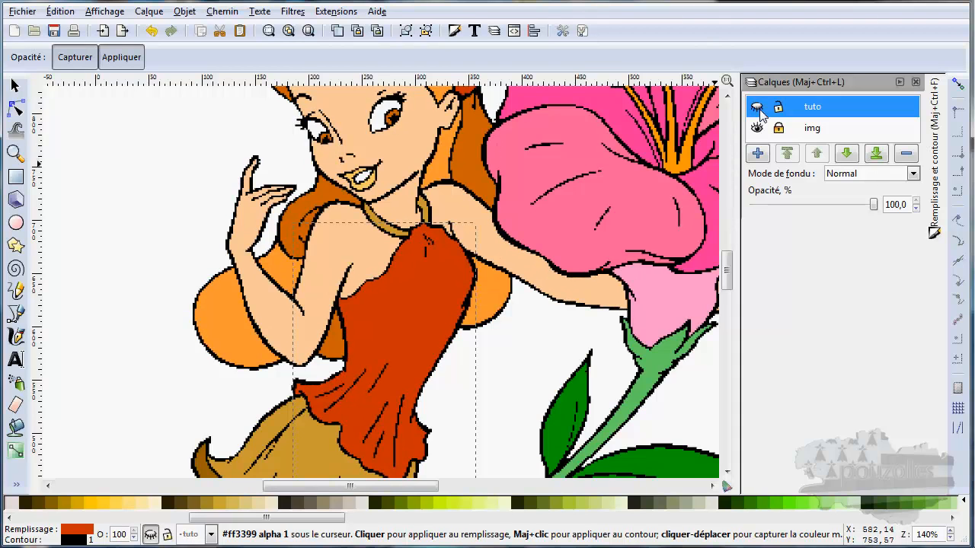
Hide the img layer and show the tuto layer to view the whole coloured tracing on its own.
{"action": "left_click", "coordinate": [756, 128]}
{"action": "scroll", "coordinate": [561, 281], "scroll_direction": "down", "scroll_amount": 1}
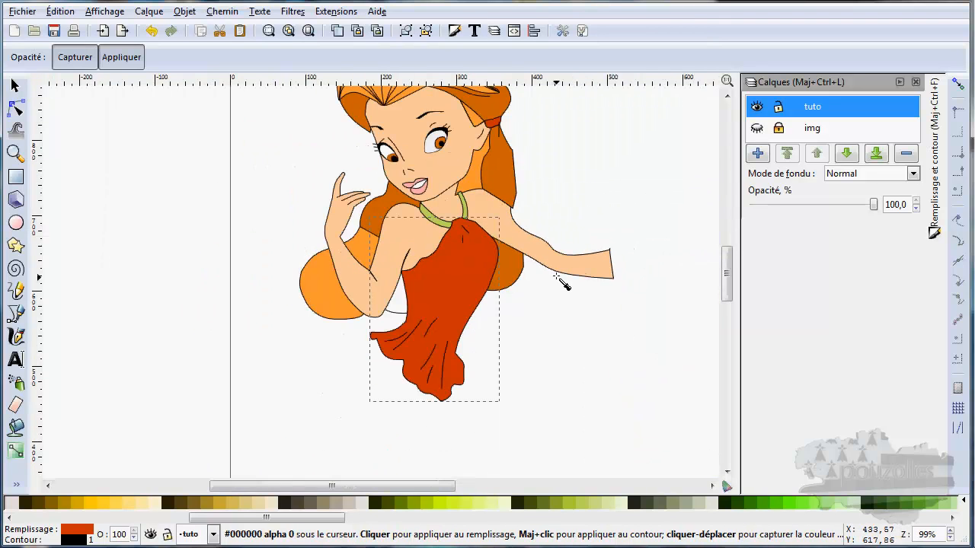
{"action": "scroll", "coordinate": [555, 287], "scroll_direction": "down", "scroll_amount": 1}
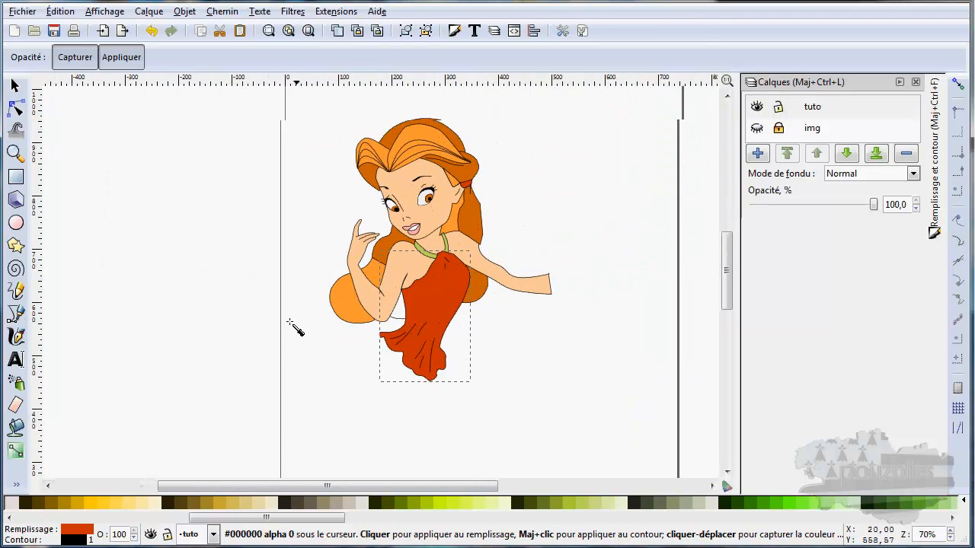
{"action": "left_click_drag", "start_coordinate": [295, 328], "coordinate": [220, 337]}
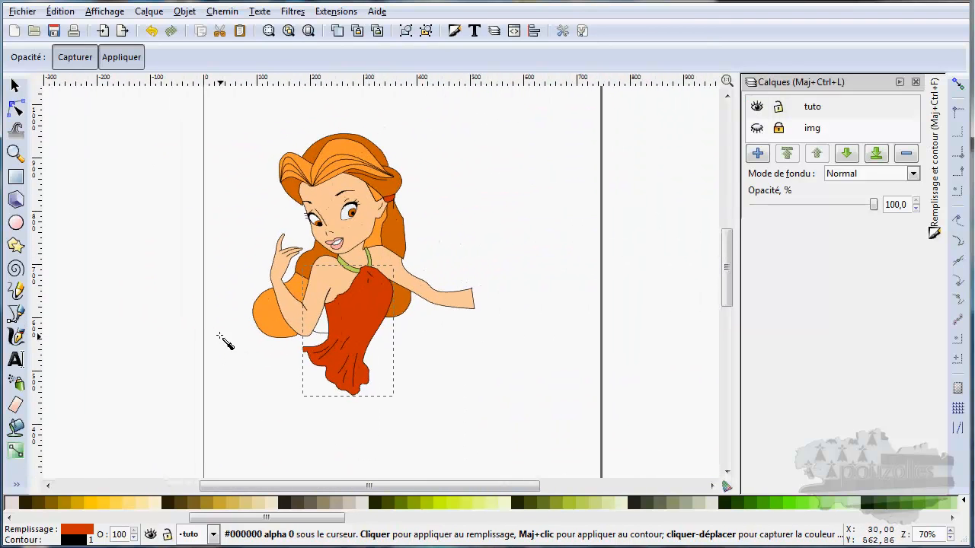
Deselect the dress and toggle the tuto and img layers to compare the tracing with the reference, leaving both layers shown.
{"action": "left_click", "coordinate": [16, 86]}
{"action": "left_click", "coordinate": [115, 257]}
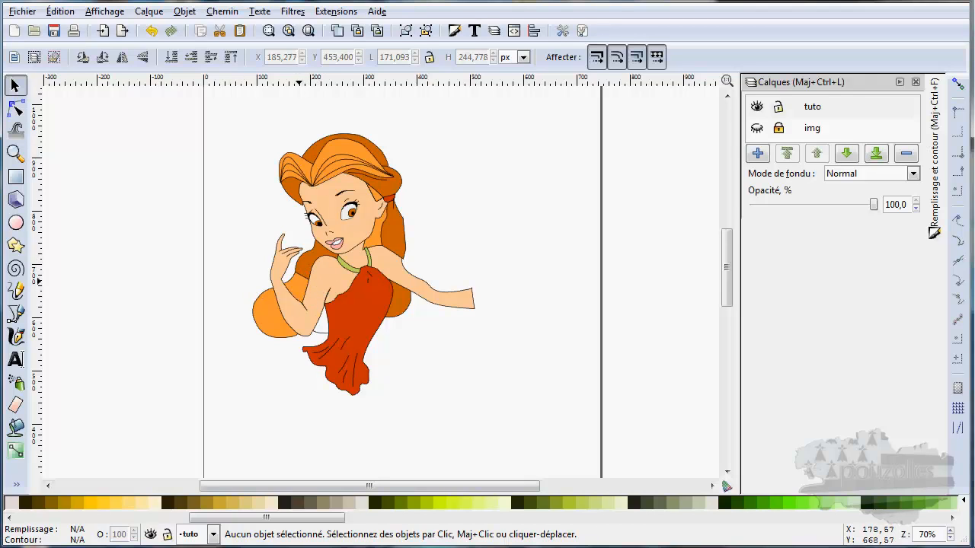
{"action": "left_click", "coordinate": [757, 107]}
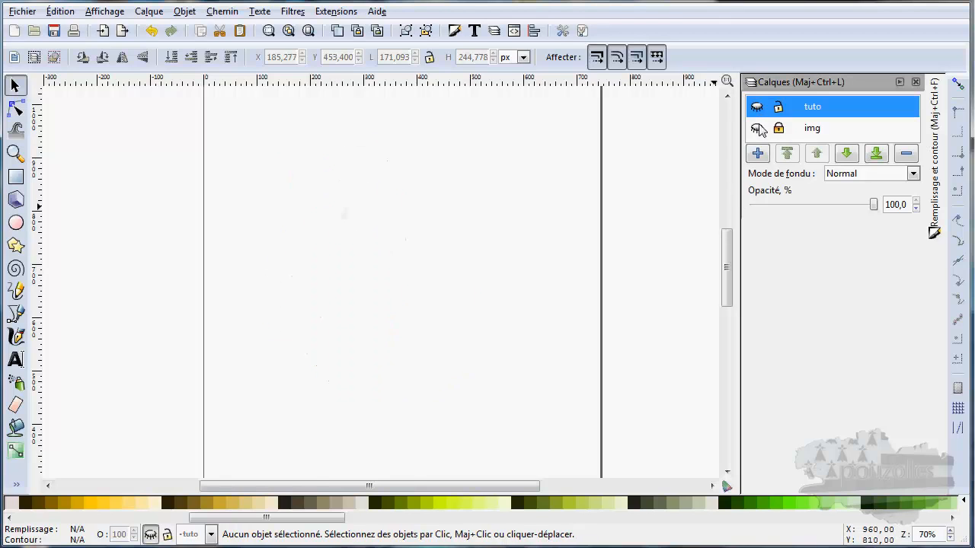
{"action": "left_click", "coordinate": [757, 128]}
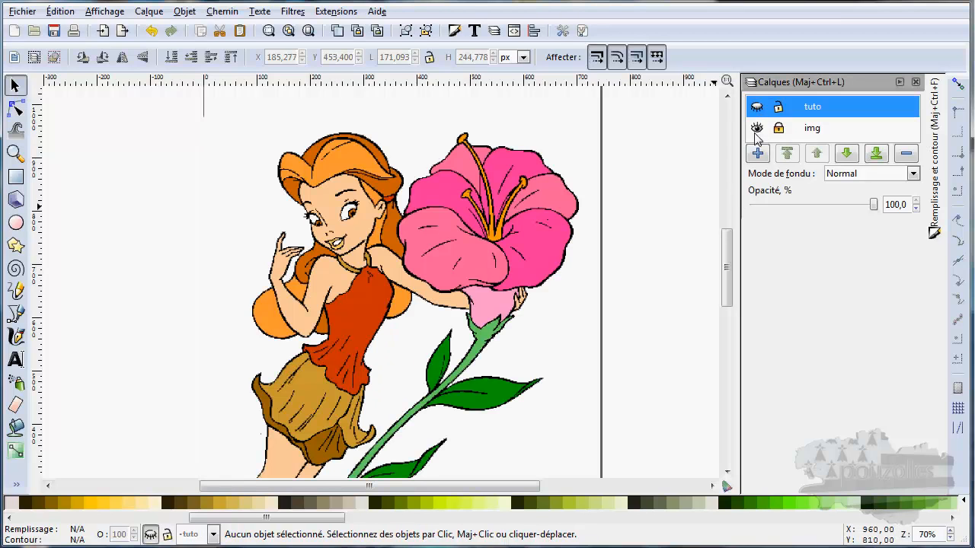
{"action": "left_click", "coordinate": [756, 129]}
{"action": "left_click", "coordinate": [757, 107]}
{"action": "left_click", "coordinate": [756, 128]}
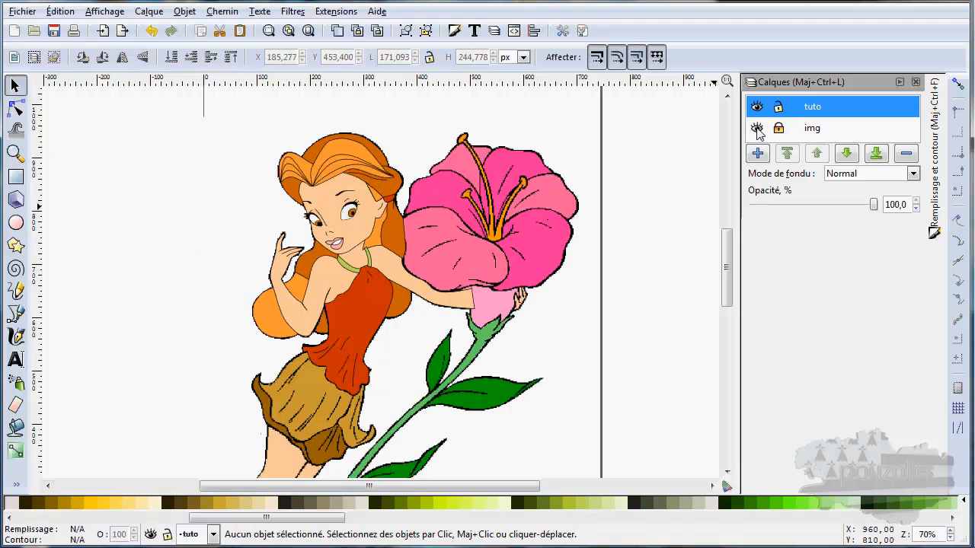
Raise the dark orange hair shape behind the bent arm above the light orange hair lock, keeping it behind the arm.
{"action": "left_click", "coordinate": [306, 276]}
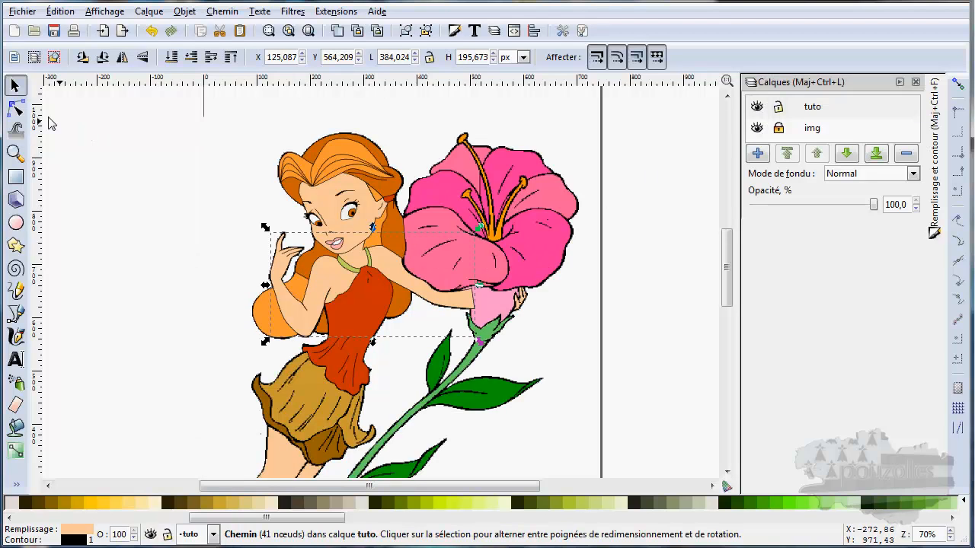
{"action": "left_click", "coordinate": [15, 109]}
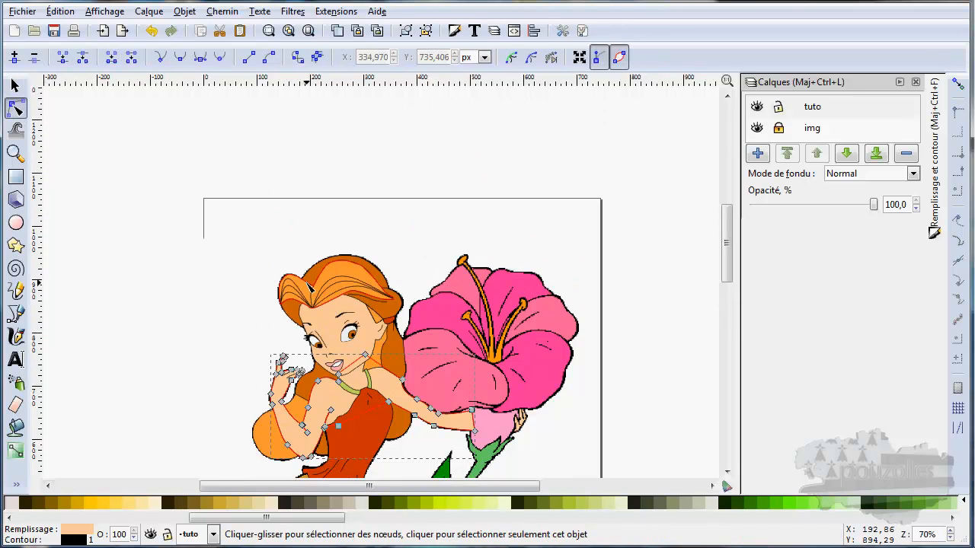
{"action": "scroll", "coordinate": [306, 286], "scroll_direction": "up", "scroll_amount": 2}
{"action": "scroll", "coordinate": [305, 286], "scroll_direction": "up", "scroll_amount": 4}
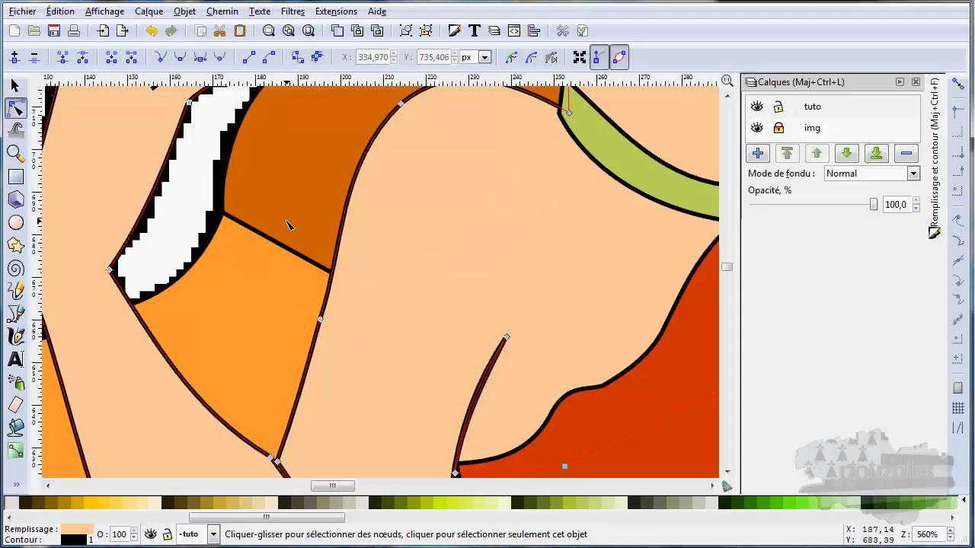
{"action": "left_click", "coordinate": [226, 194]}
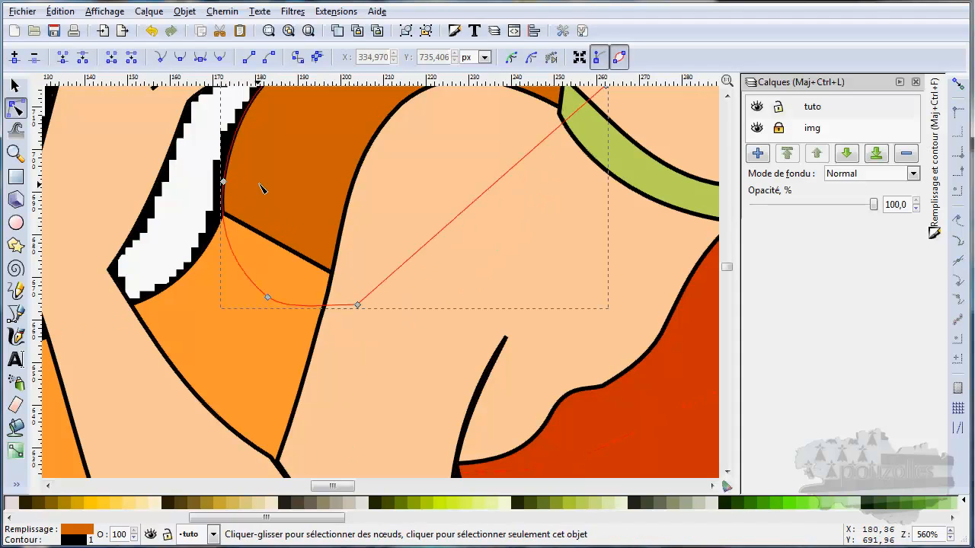
{"action": "left_click", "coordinate": [15, 86]}
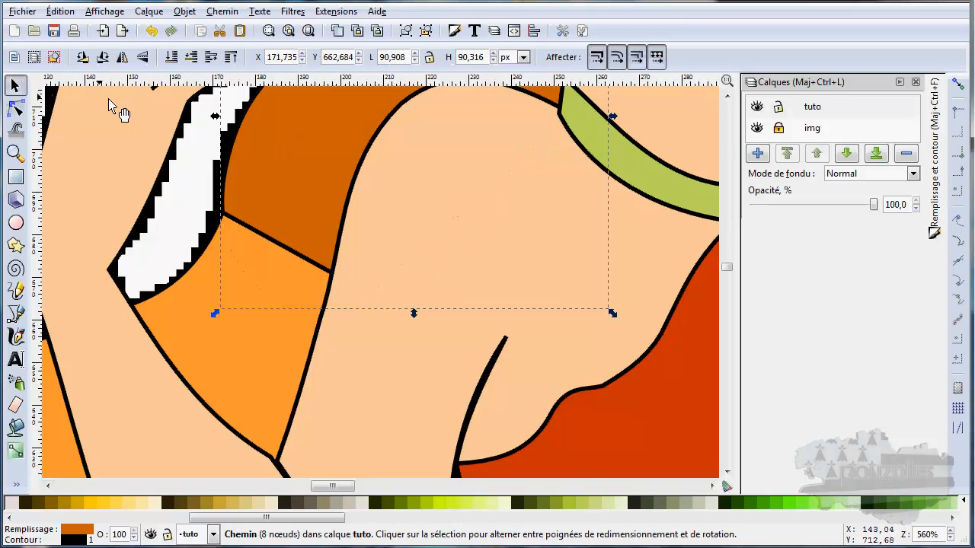
{"action": "scroll", "coordinate": [244, 224], "scroll_direction": "down", "scroll_amount": 2}
{"action": "scroll", "coordinate": [244, 224], "scroll_direction": "down", "scroll_amount": 3}
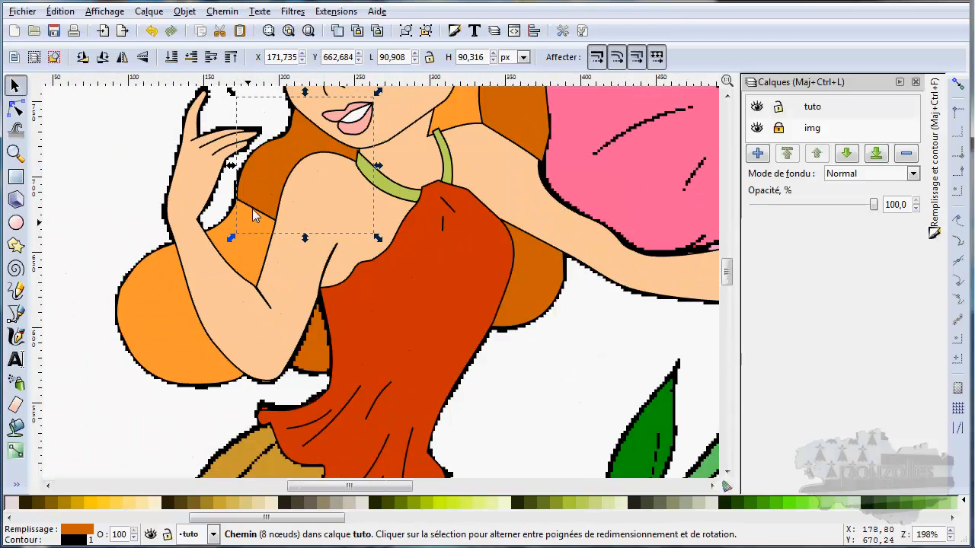
{"action": "left_click", "coordinate": [191, 58]}
{"action": "left_click", "coordinate": [71, 150]}
{"action": "scroll", "coordinate": [146, 272], "scroll_direction": "down", "scroll_amount": 1}
{"action": "scroll", "coordinate": [149, 279], "scroll_direction": "down", "scroll_amount": 3}
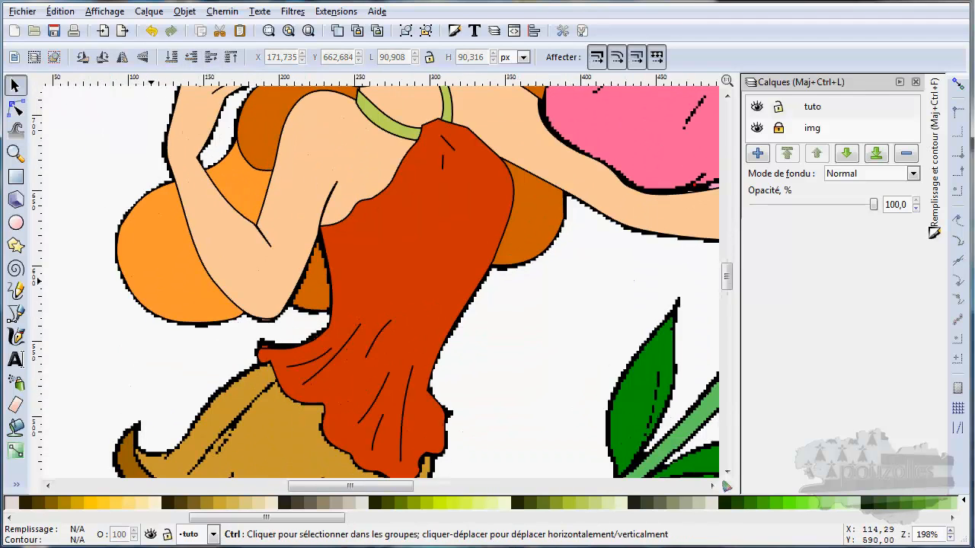
Toggle the img layer's visibility repeatedly to compare the recoloured and restacked tracing with the reference image.
{"action": "left_click_drag", "start_coordinate": [553, 243], "coordinate": [712, 278]}
{"action": "left_click", "coordinate": [757, 130]}
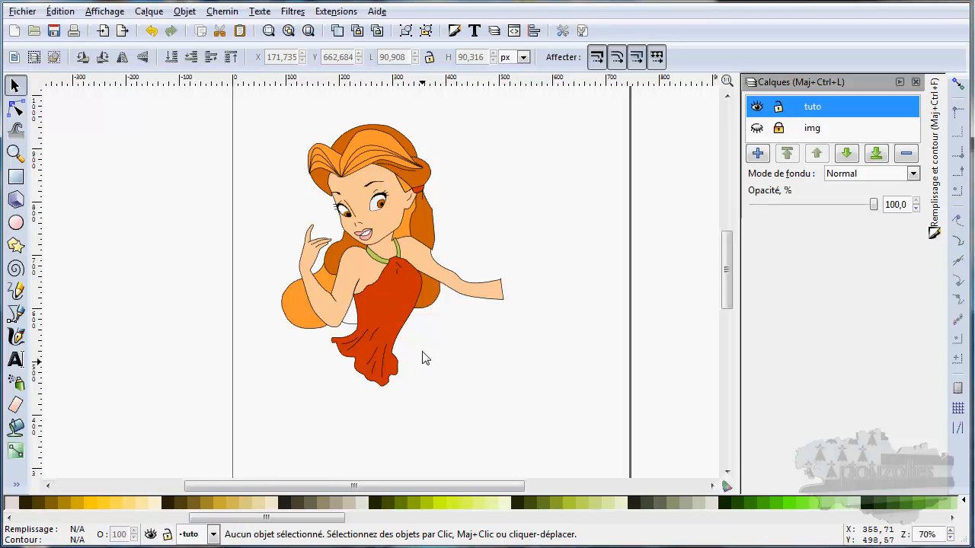
{"action": "left_click", "coordinate": [757, 129]}
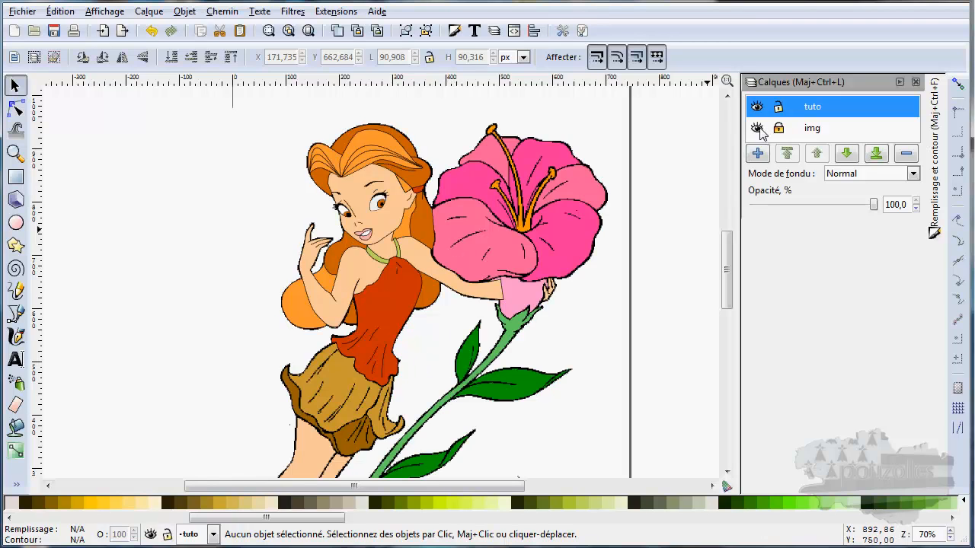
{"action": "left_click", "coordinate": [757, 129]}
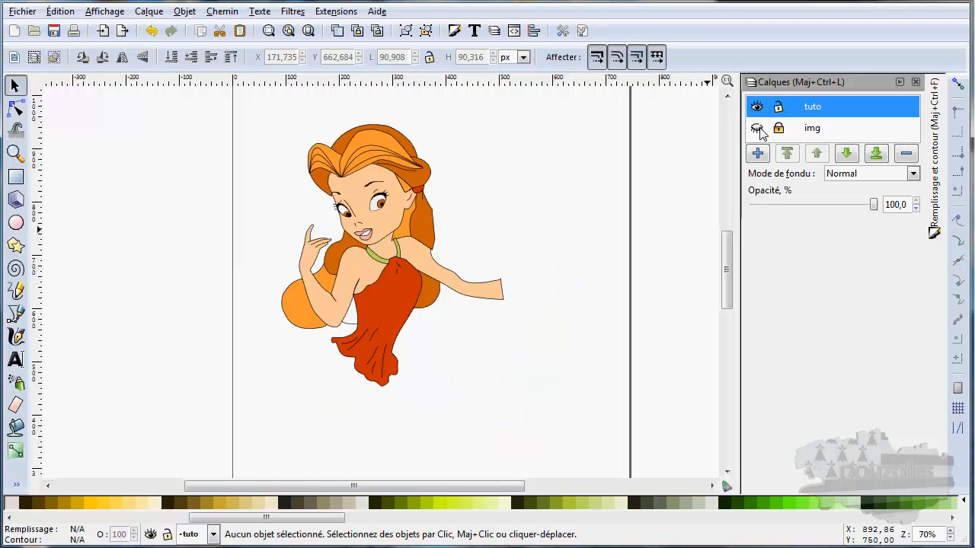
{"action": "left_click", "coordinate": [757, 129]}
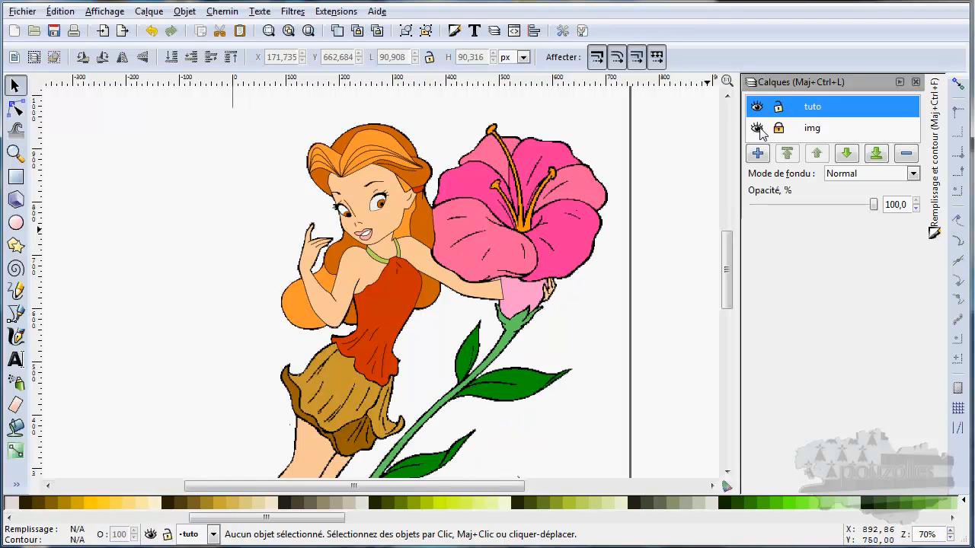
{"action": "left_click", "coordinate": [757, 128]}
{"action": "left_click", "coordinate": [757, 129]}
Look over the untraced skirt, legs and flower in the reference image, and hide the img layer.
{"action": "scroll", "coordinate": [355, 390], "scroll_direction": "down", "scroll_amount": 2}
{"action": "scroll", "coordinate": [354, 390], "scroll_direction": "down", "scroll_amount": 2}
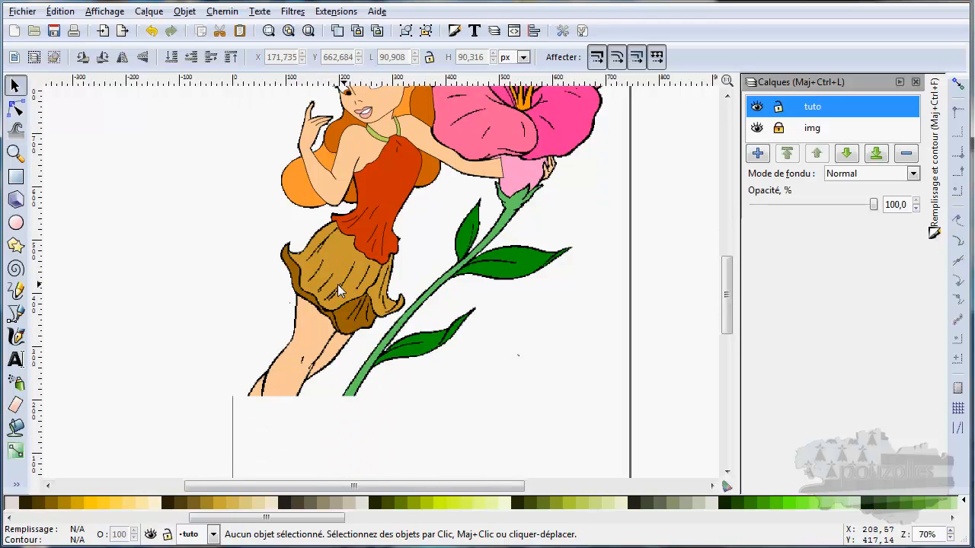
{"action": "scroll", "coordinate": [490, 326], "scroll_direction": "up", "scroll_amount": 3}
{"action": "scroll", "coordinate": [490, 326], "scroll_direction": "up", "scroll_amount": 1}
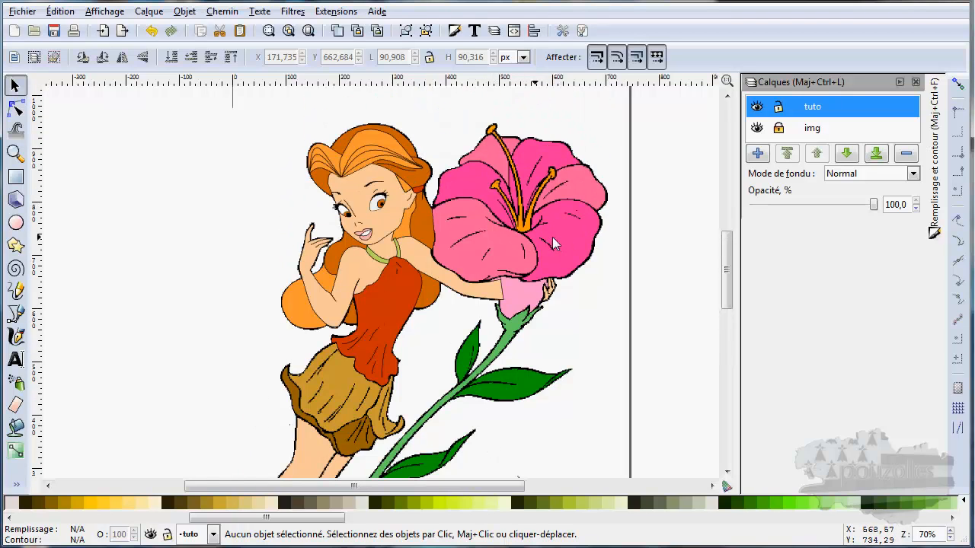
{"action": "left_click", "coordinate": [756, 128]}
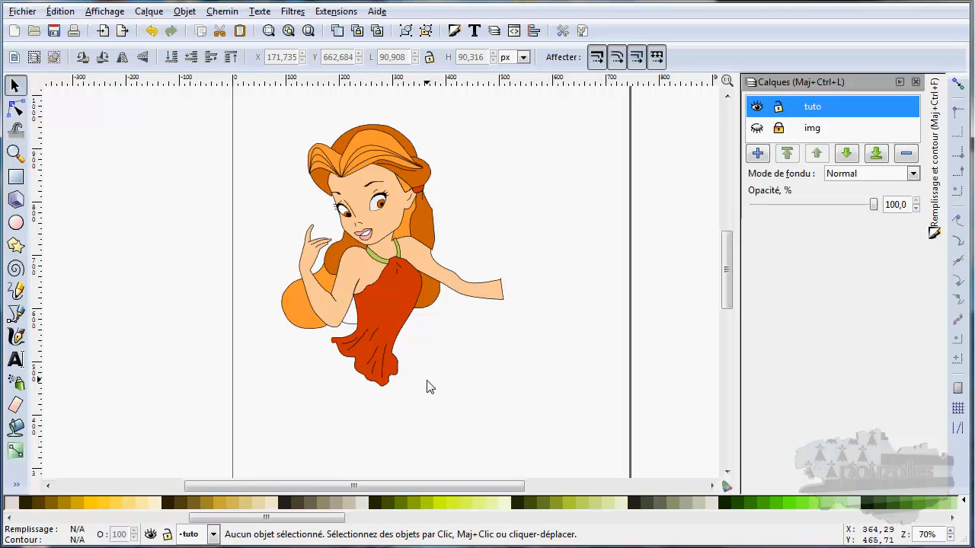
Fill the unfilled hair shape between the bent arm and the dress with the dark orange #cc6600 sampled from the hair.
{"action": "scroll", "coordinate": [439, 383], "scroll_direction": "down", "scroll_amount": 1}
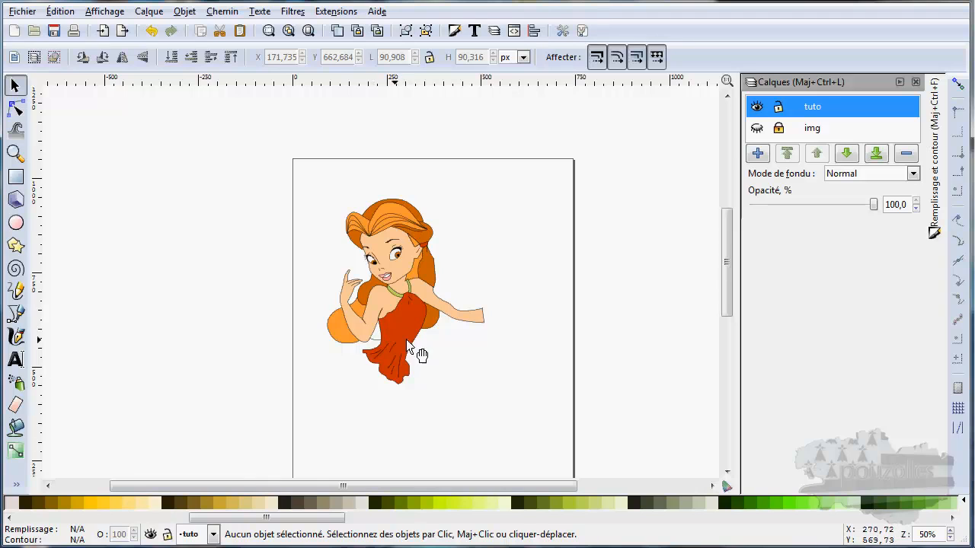
{"action": "left_click", "coordinate": [378, 343]}
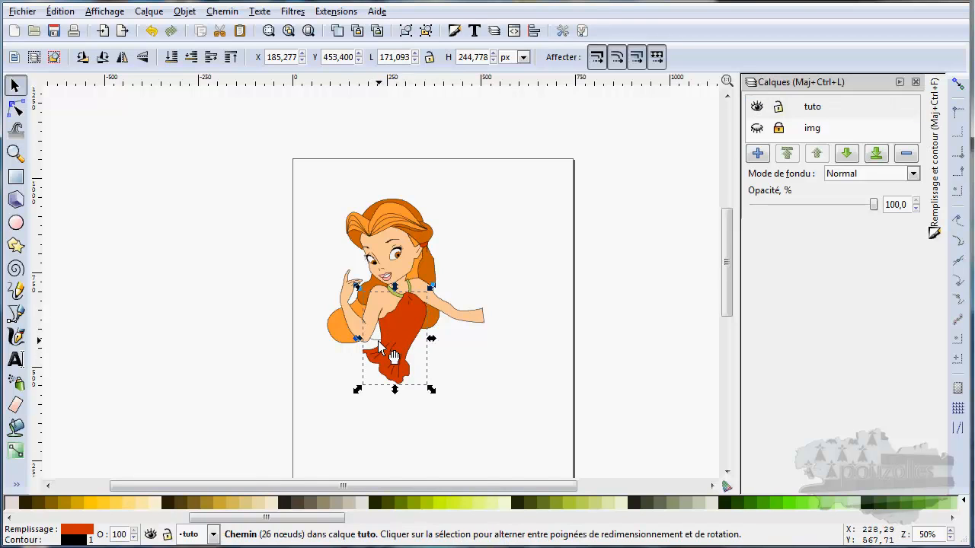
{"action": "scroll", "coordinate": [379, 343], "scroll_direction": "up", "scroll_amount": 4}
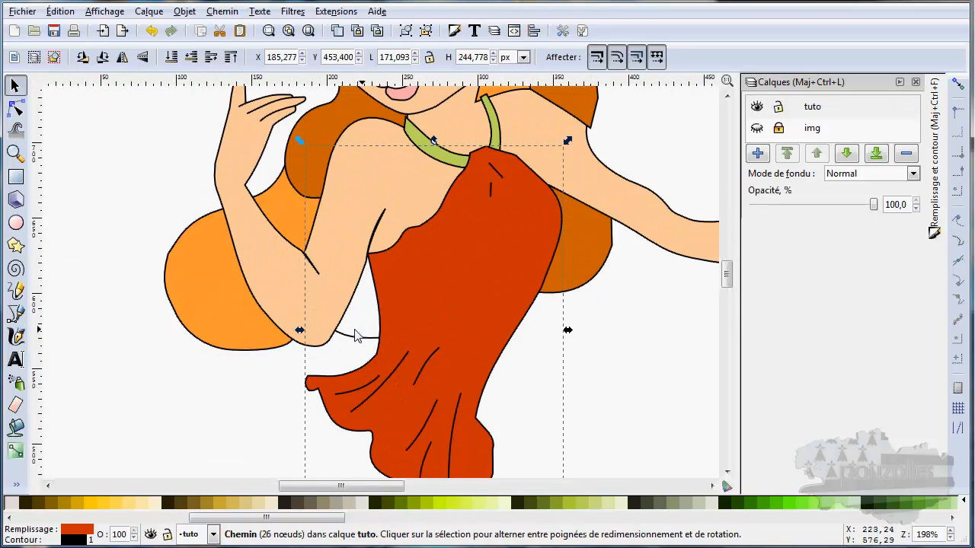
{"action": "left_click", "coordinate": [15, 109]}
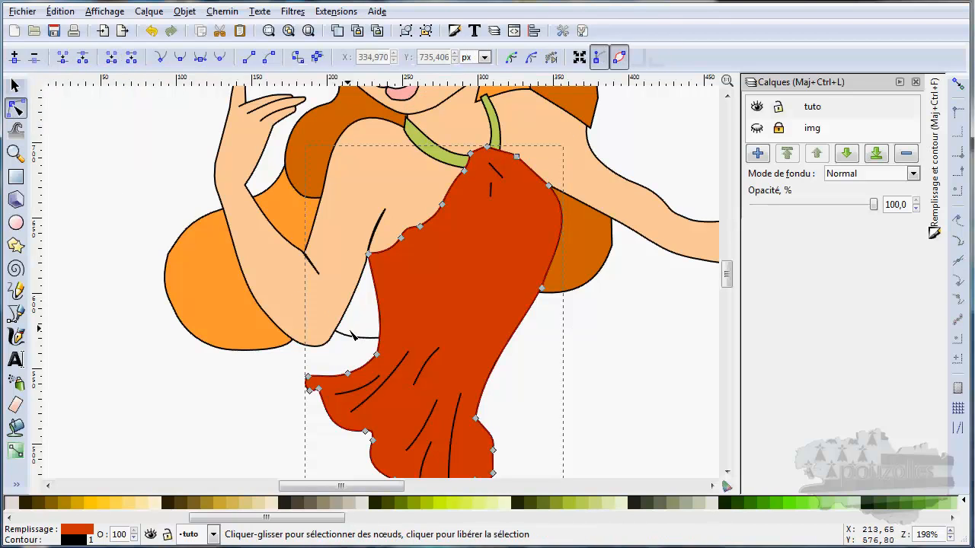
{"action": "left_click", "coordinate": [355, 341]}
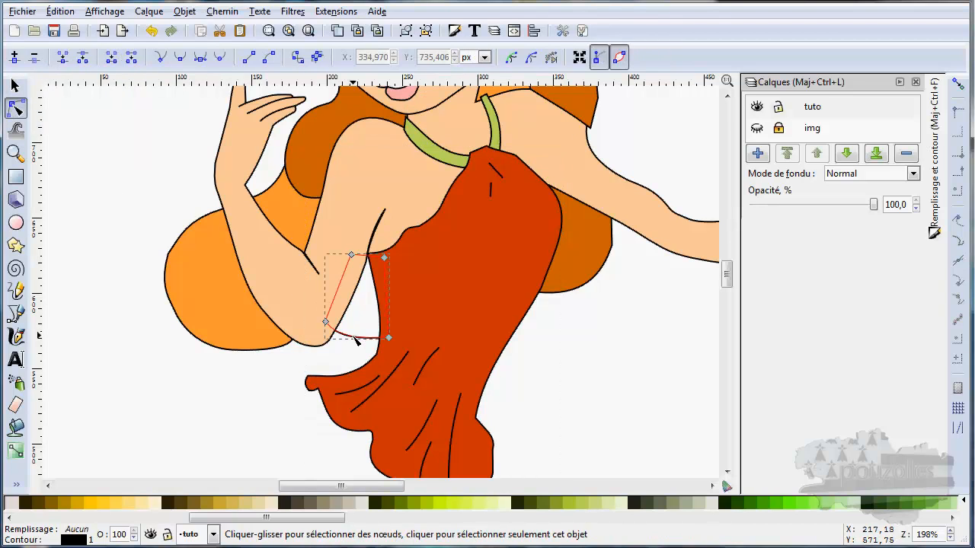
{"action": "left_click", "coordinate": [16, 485]}
{"action": "left_click", "coordinate": [50, 488]}
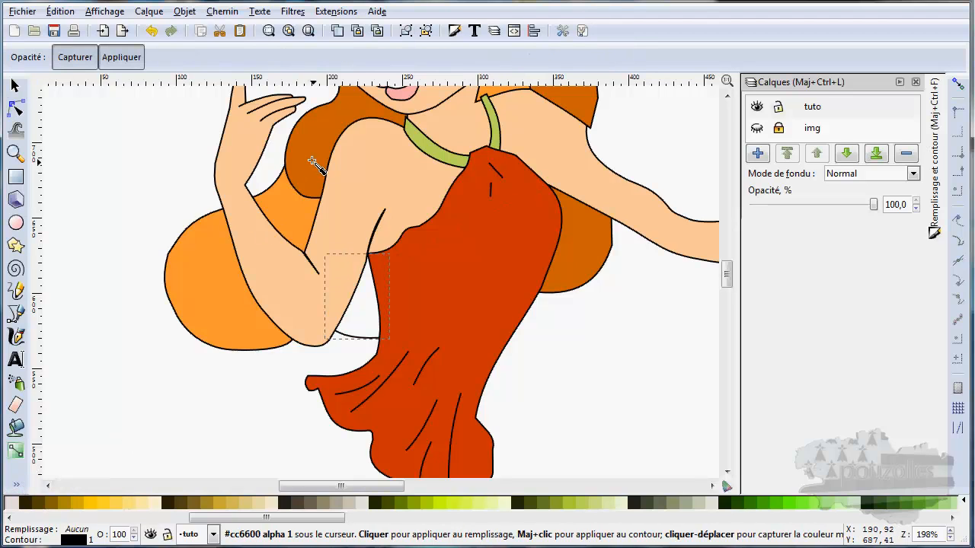
{"action": "left_click", "coordinate": [319, 163]}
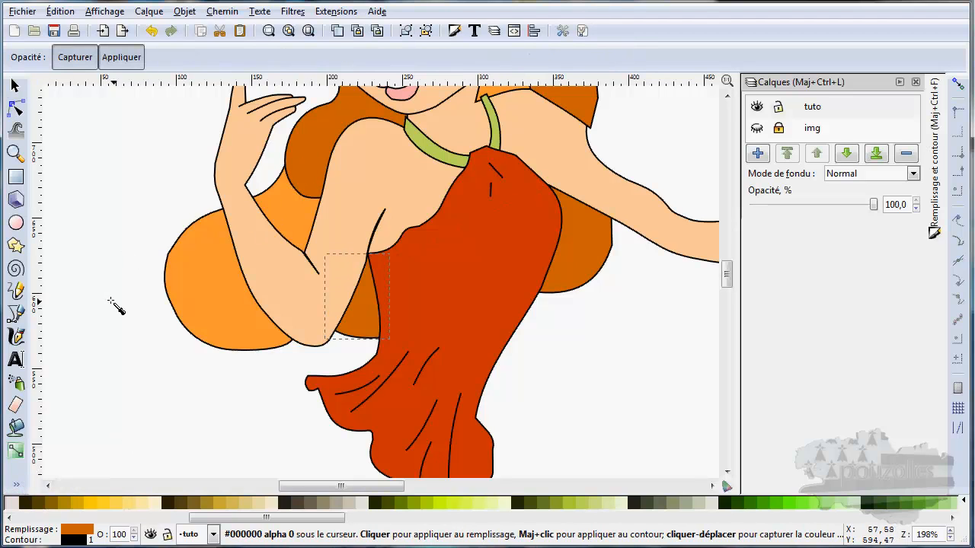
{"action": "left_click", "coordinate": [14, 85]}
{"action": "left_click", "coordinate": [98, 230]}
{"action": "scroll", "coordinate": [139, 257], "scroll_direction": "down", "scroll_amount": 2}
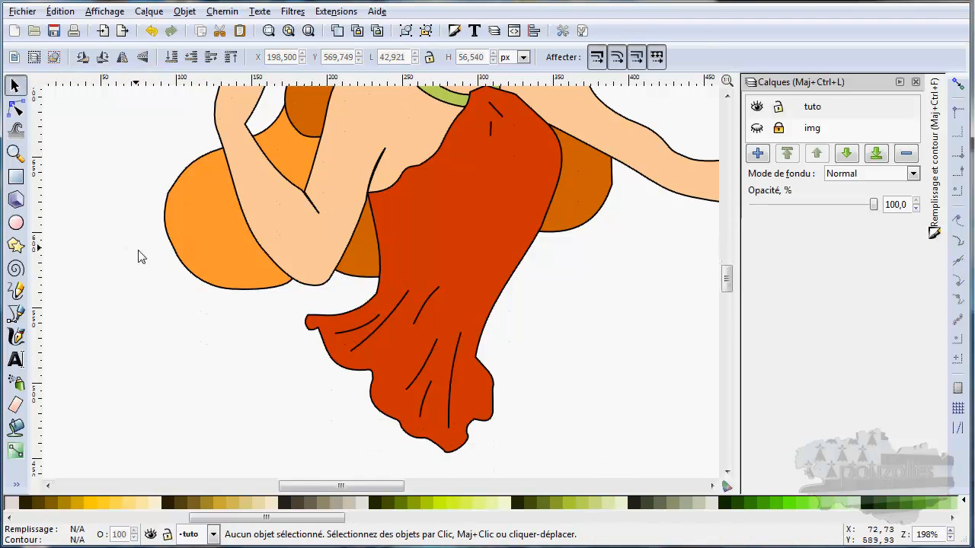
{"action": "scroll", "coordinate": [175, 257], "scroll_direction": "down", "scroll_amount": 3}
{"action": "scroll", "coordinate": [348, 336], "scroll_direction": "up", "scroll_amount": 1}
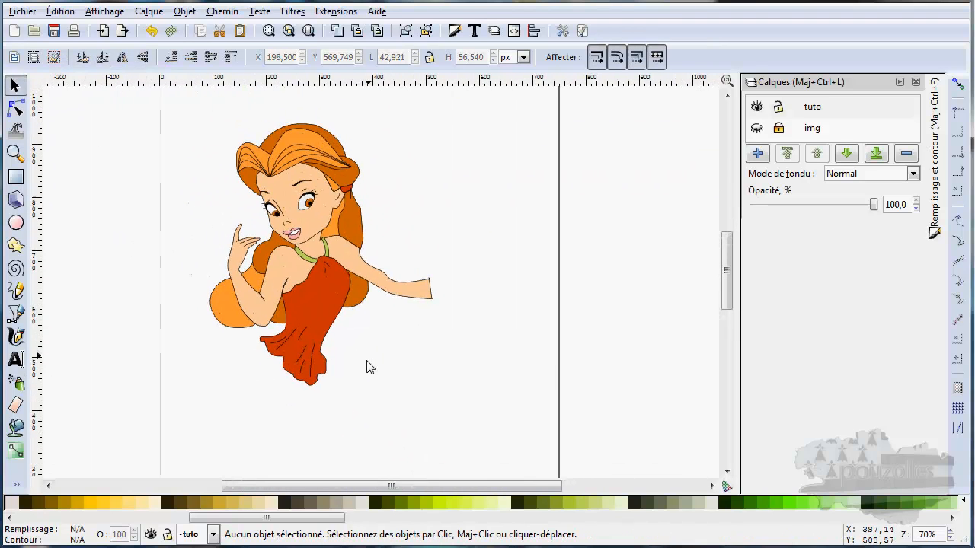
{"action": "scroll", "coordinate": [369, 367], "scroll_direction": "up", "scroll_amount": 1}
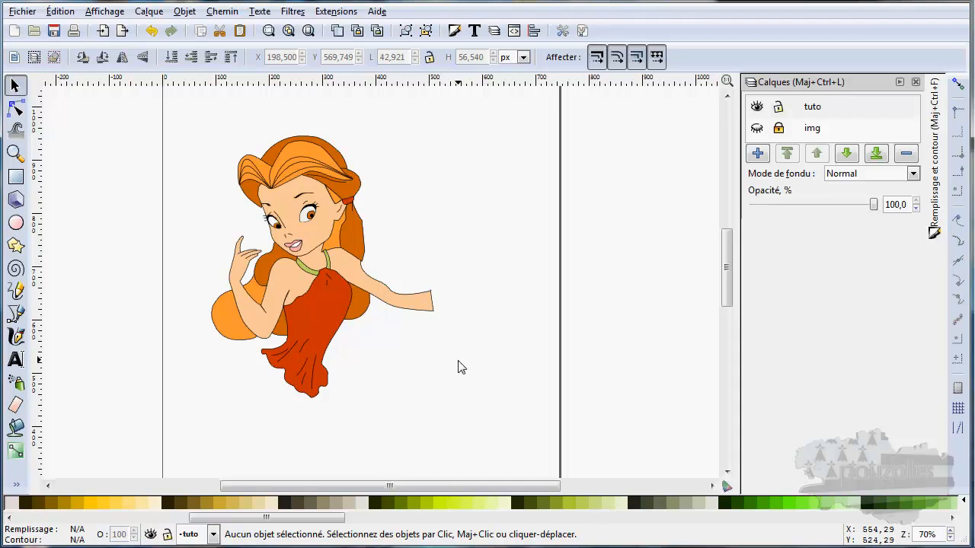